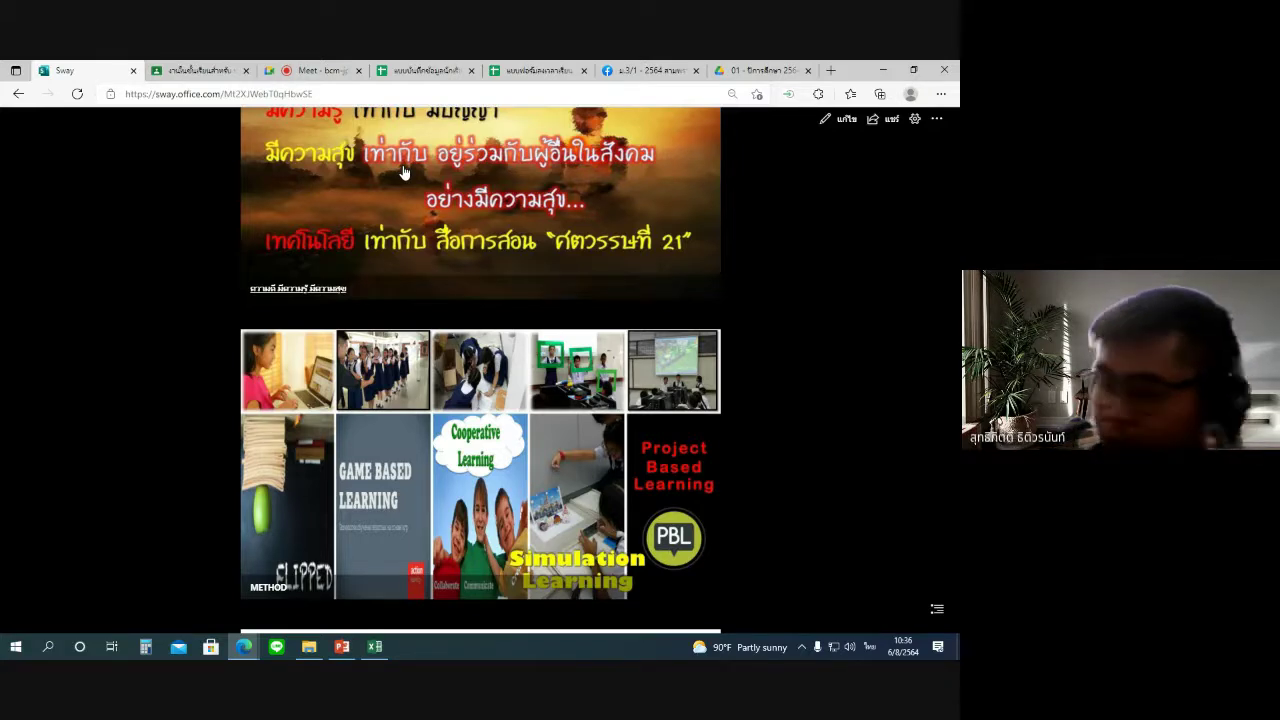
Open the student score record sheet and review student number 5's attendance, accumulated points and three 10-point worksheet scores.
{"action": "left_click", "coordinate": [320, 68]}
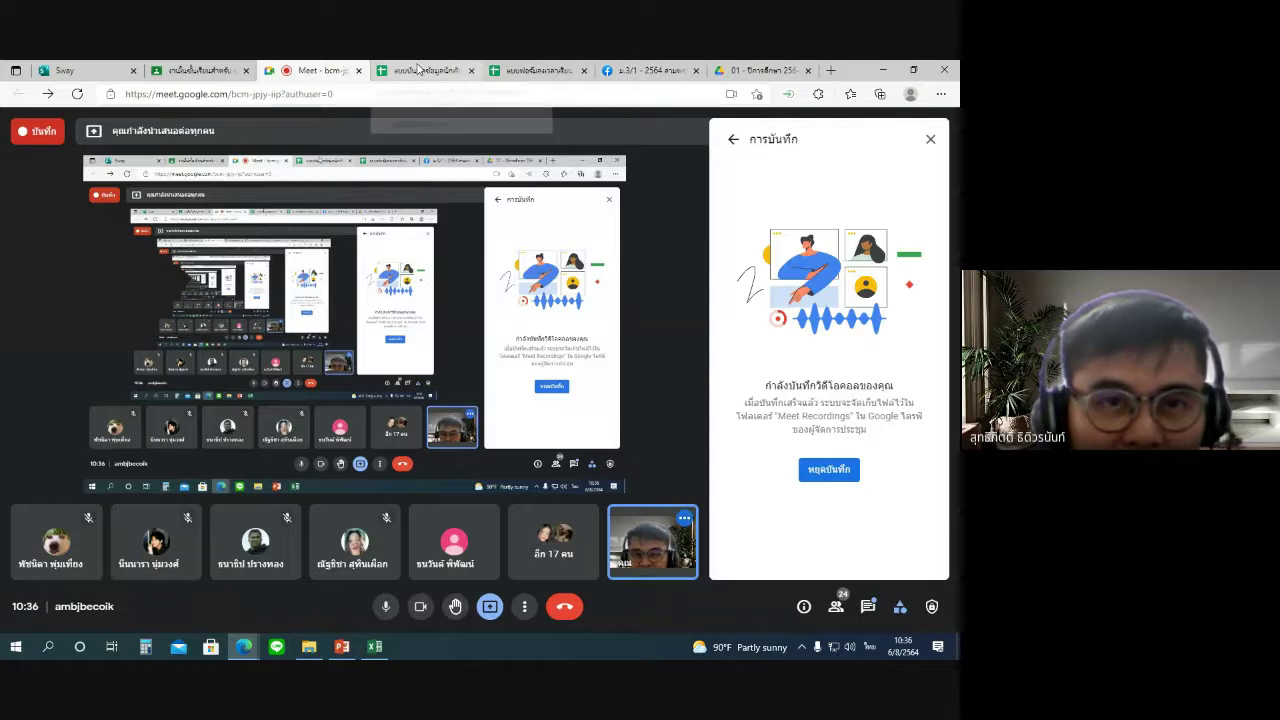
{"action": "left_click", "coordinate": [422, 70]}
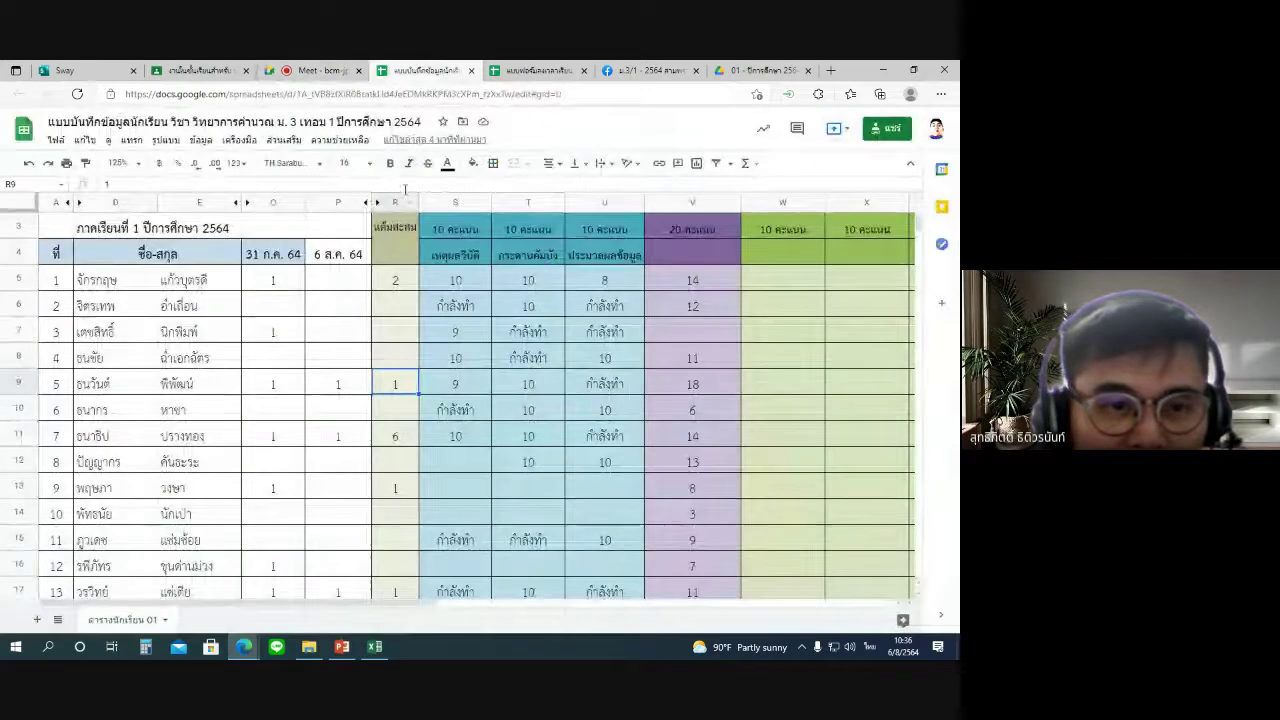
{"action": "left_click", "coordinate": [312, 392]}
{"action": "left_click", "coordinate": [270, 390]}
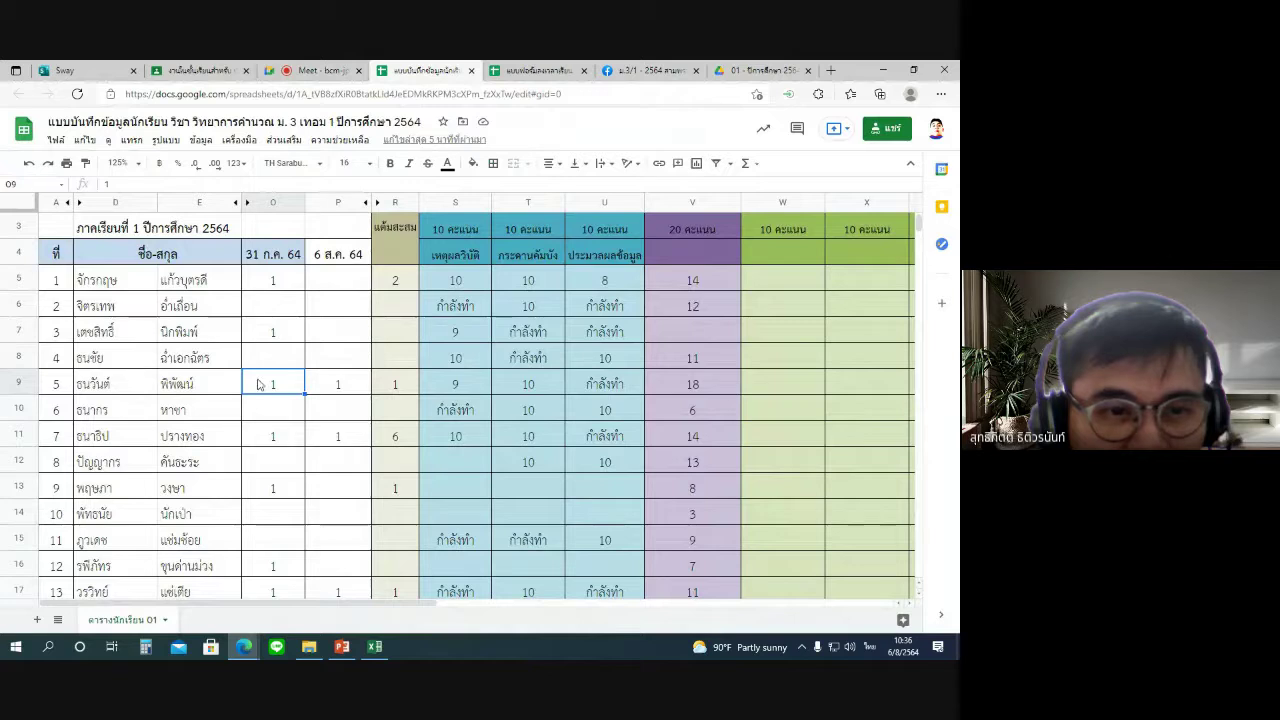
{"action": "left_click", "coordinate": [395, 390]}
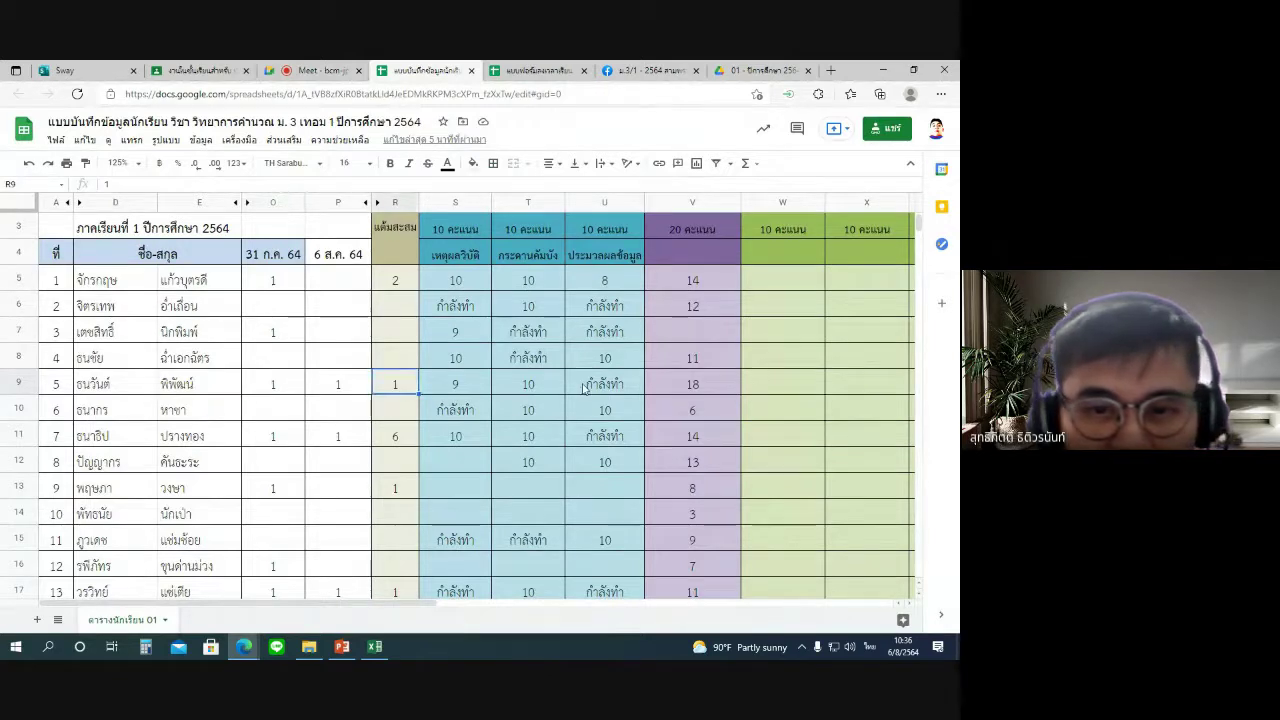
{"action": "left_click", "coordinate": [590, 385]}
{"action": "left_click", "coordinate": [537, 390]}
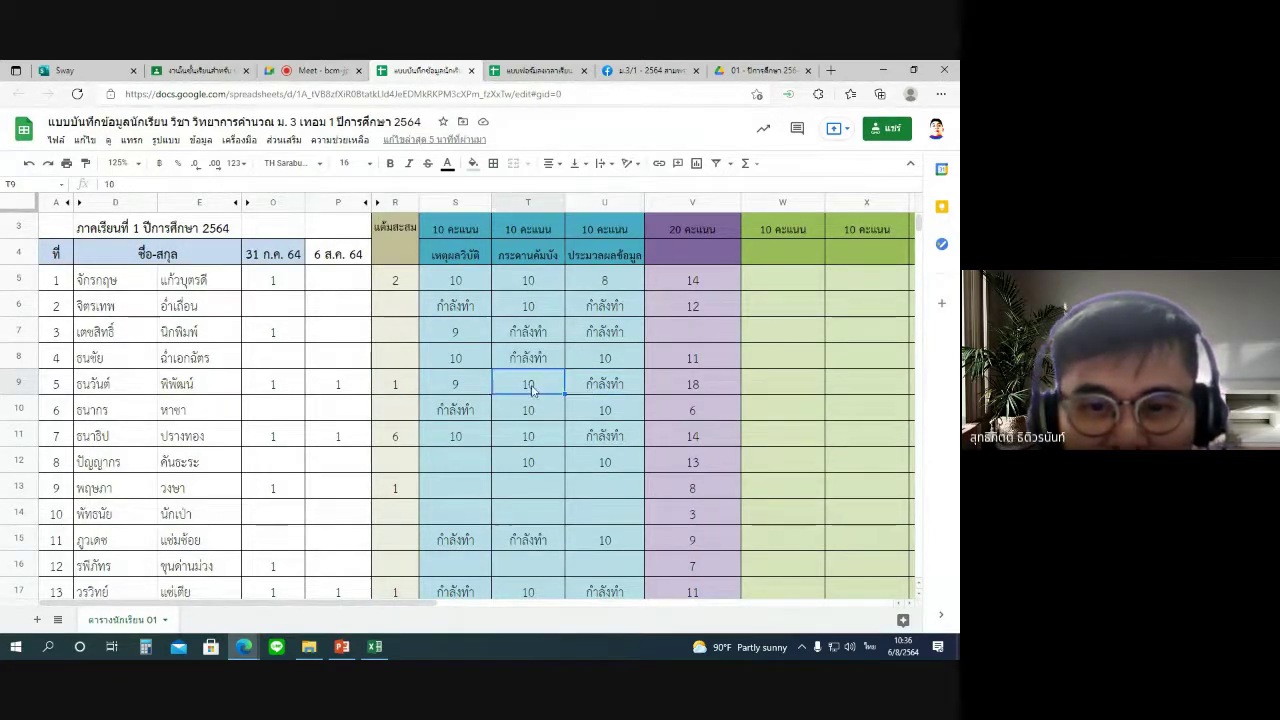
{"action": "left_click", "coordinate": [468, 390]}
{"action": "left_click", "coordinate": [595, 388]}
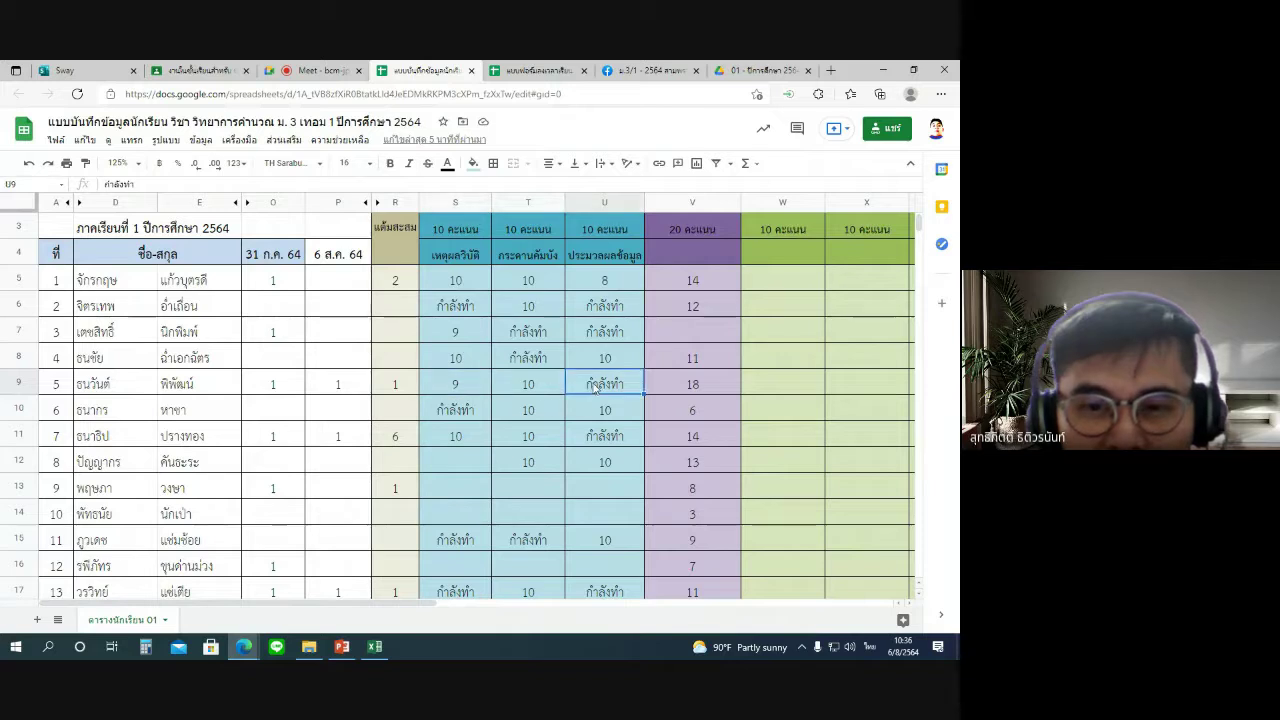
{"action": "left_click", "coordinate": [405, 385]}
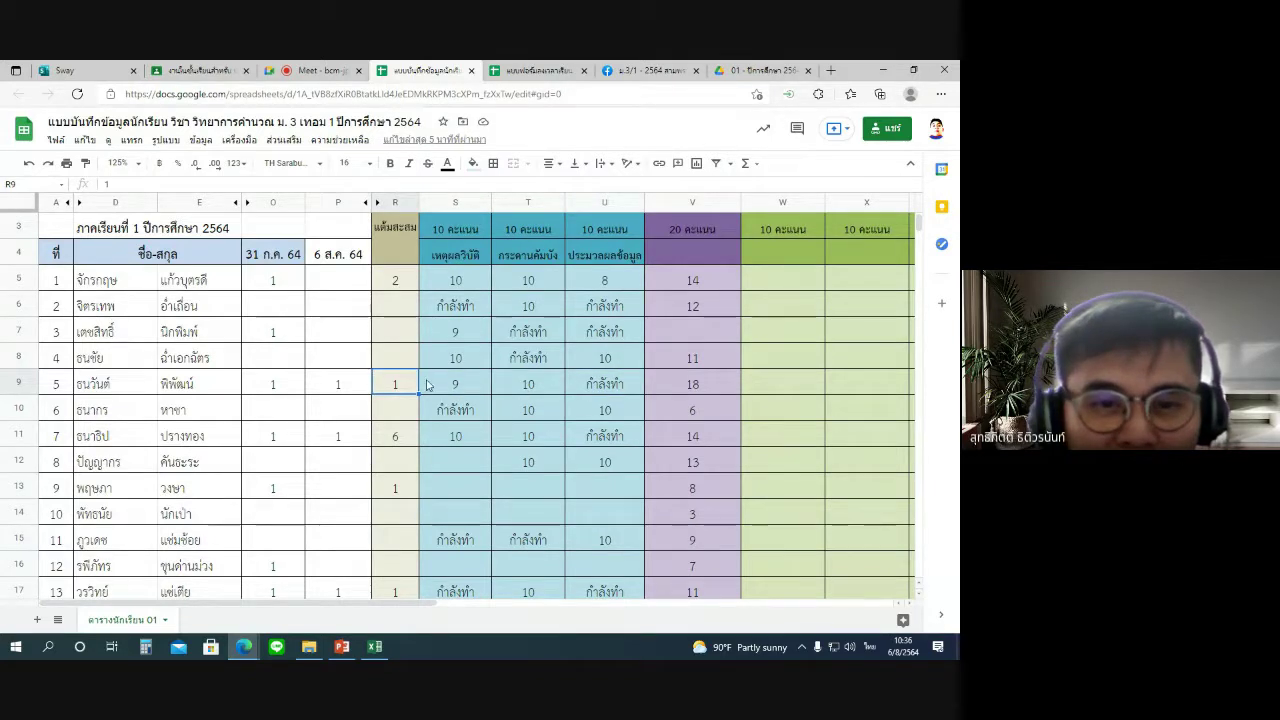
{"action": "left_click", "coordinate": [432, 385]}
{"action": "left_click", "coordinate": [522, 385]}
{"action": "left_click", "coordinate": [589, 383]}
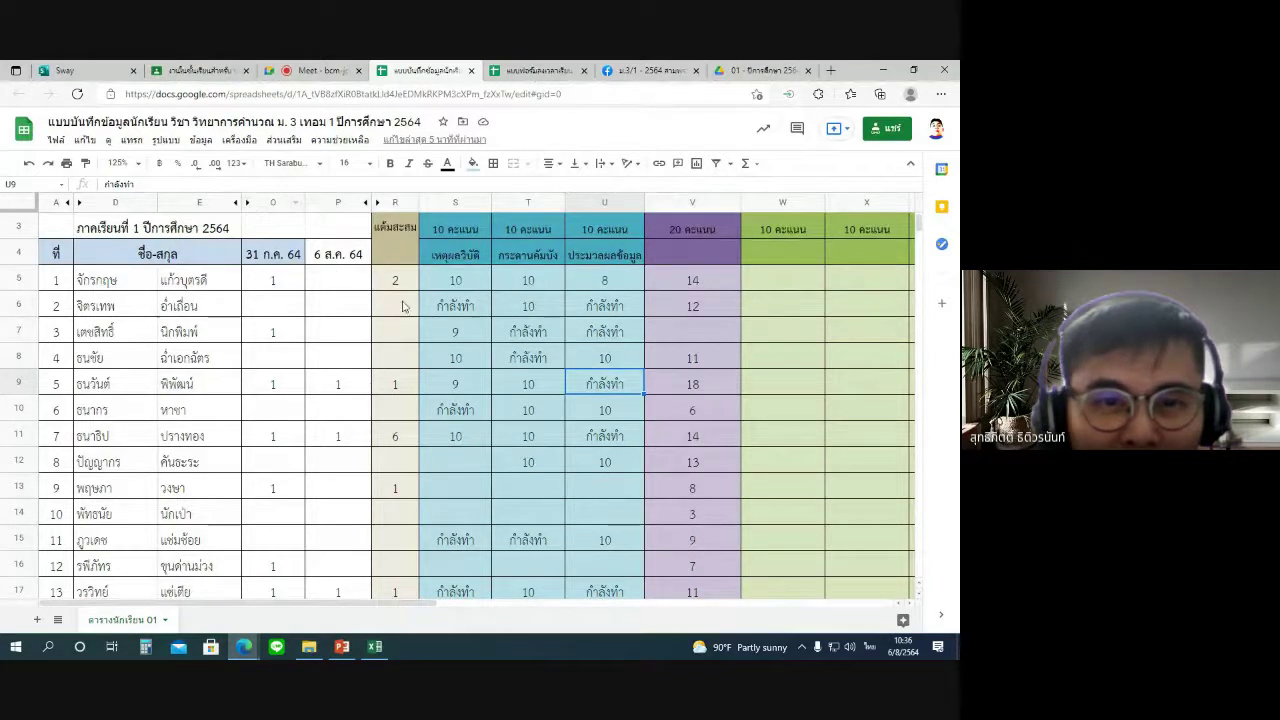
Return to the Meet call and close the recording pane to show the participant tiles.
{"action": "left_click", "coordinate": [318, 70]}
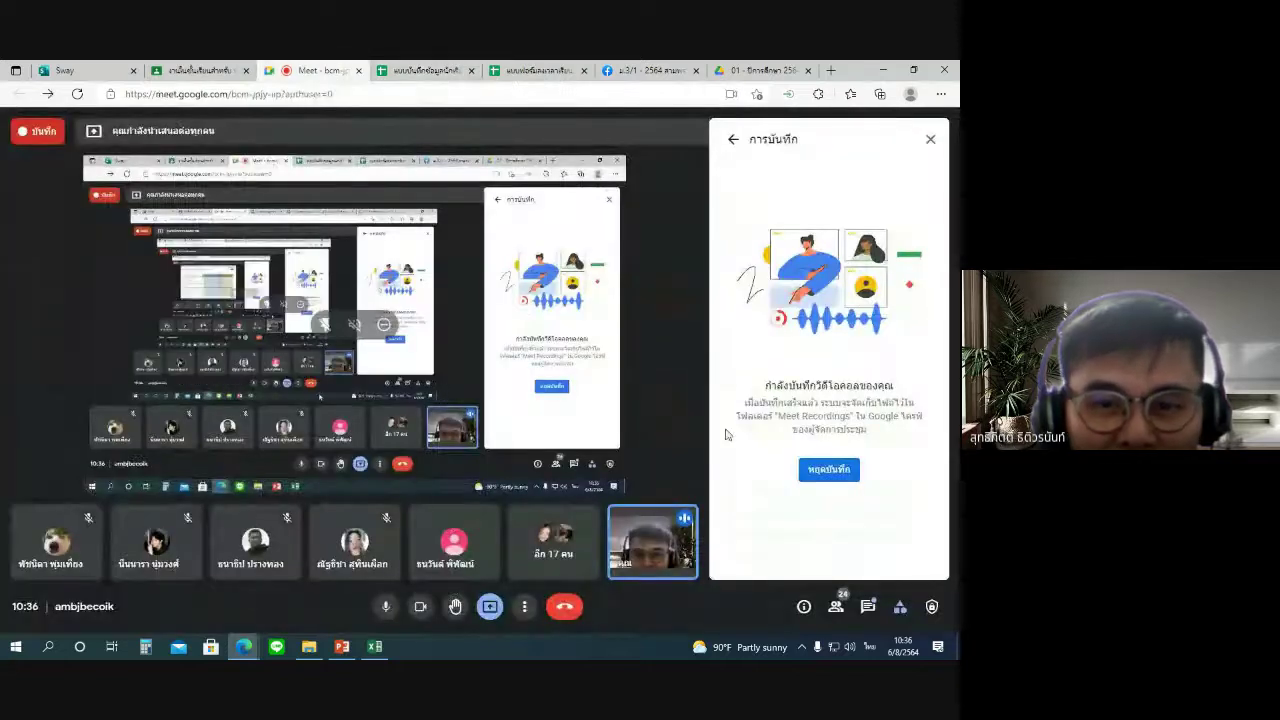
{"action": "left_click", "coordinate": [930, 139]}
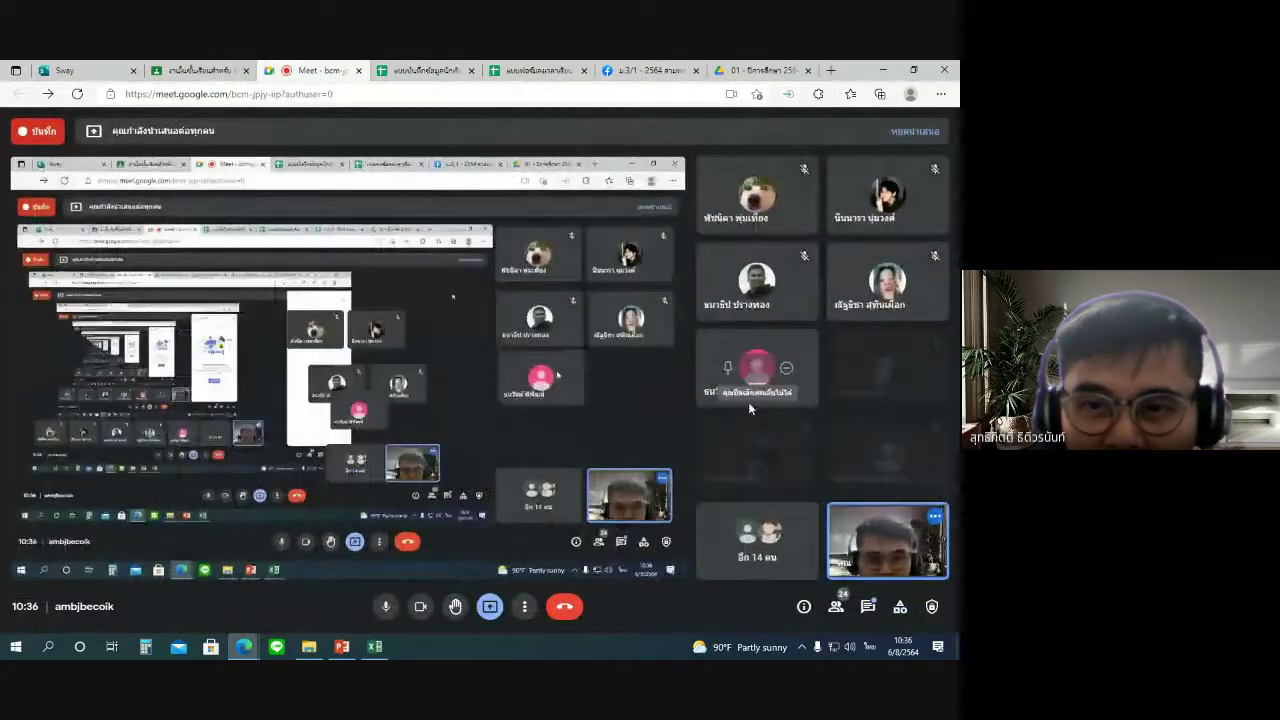
{"action": "mouse_move", "coordinate": [790, 391]}
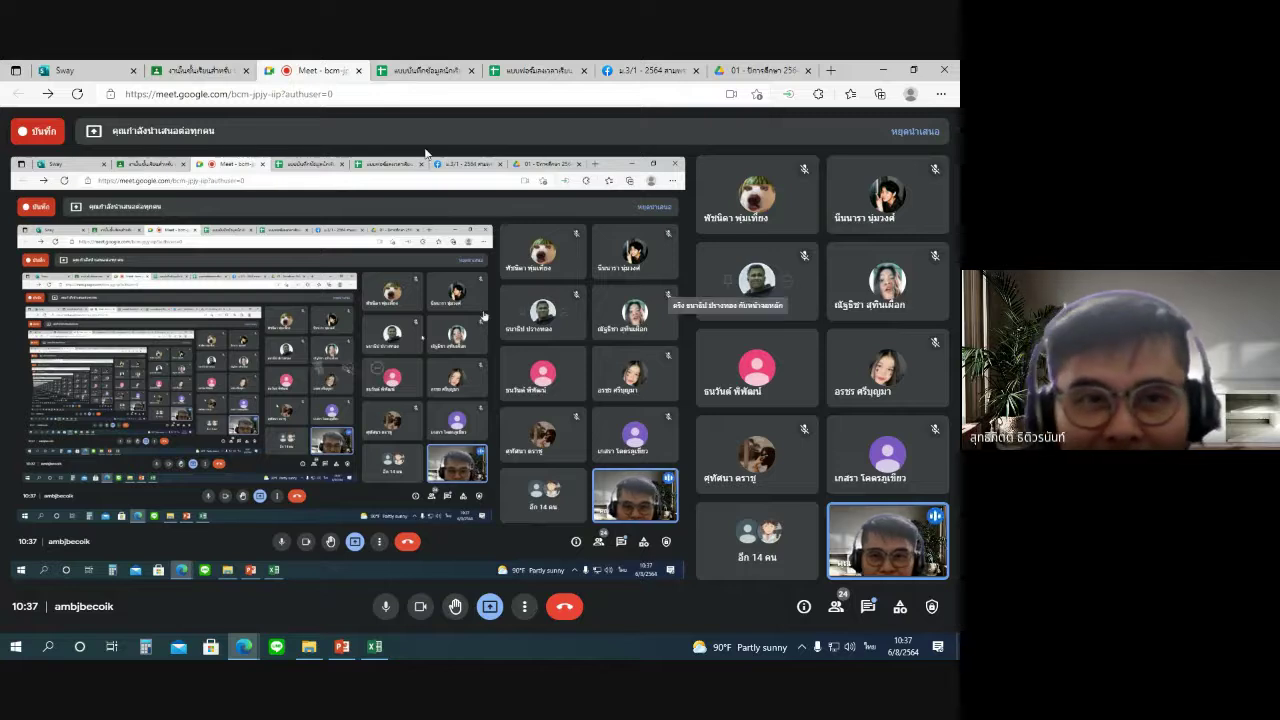
In the Classroom classwork page, open the unit 4 data processing worksheet, read through its tables and example, and close it.
{"action": "left_click", "coordinate": [195, 70]}
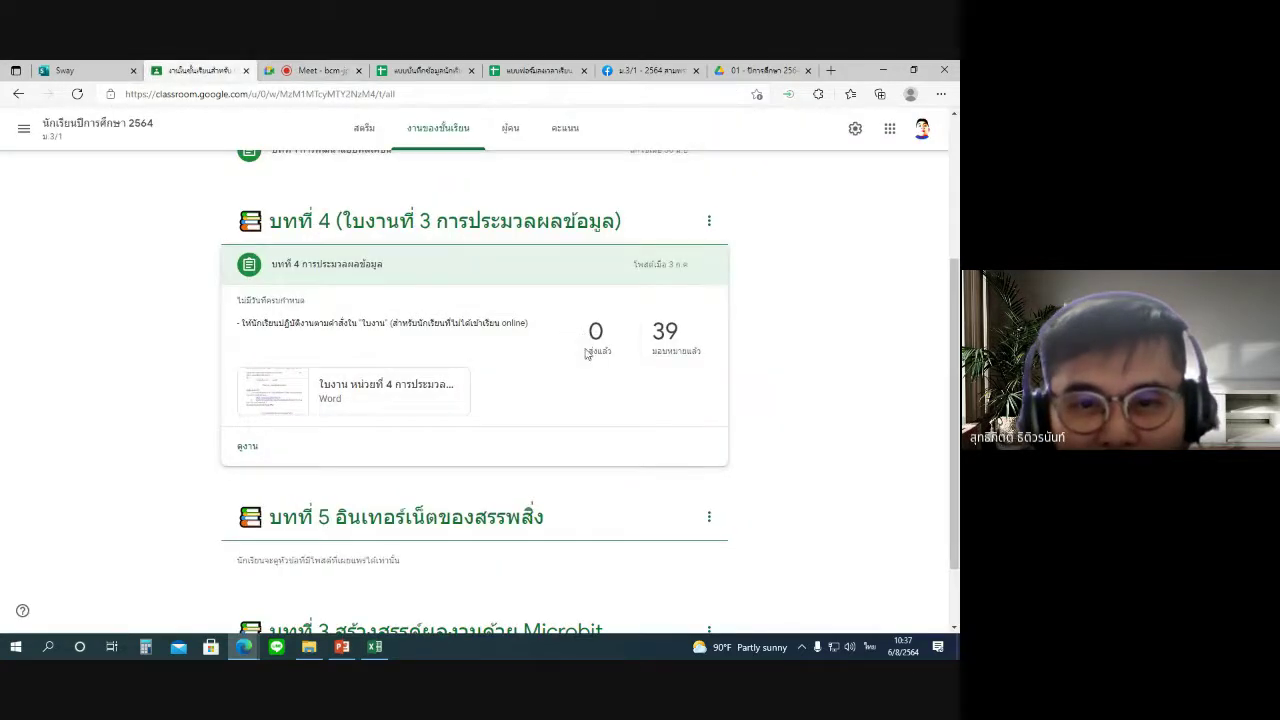
{"action": "scroll", "coordinate": [588, 355], "scroll_direction": "up", "scroll_amount": 1}
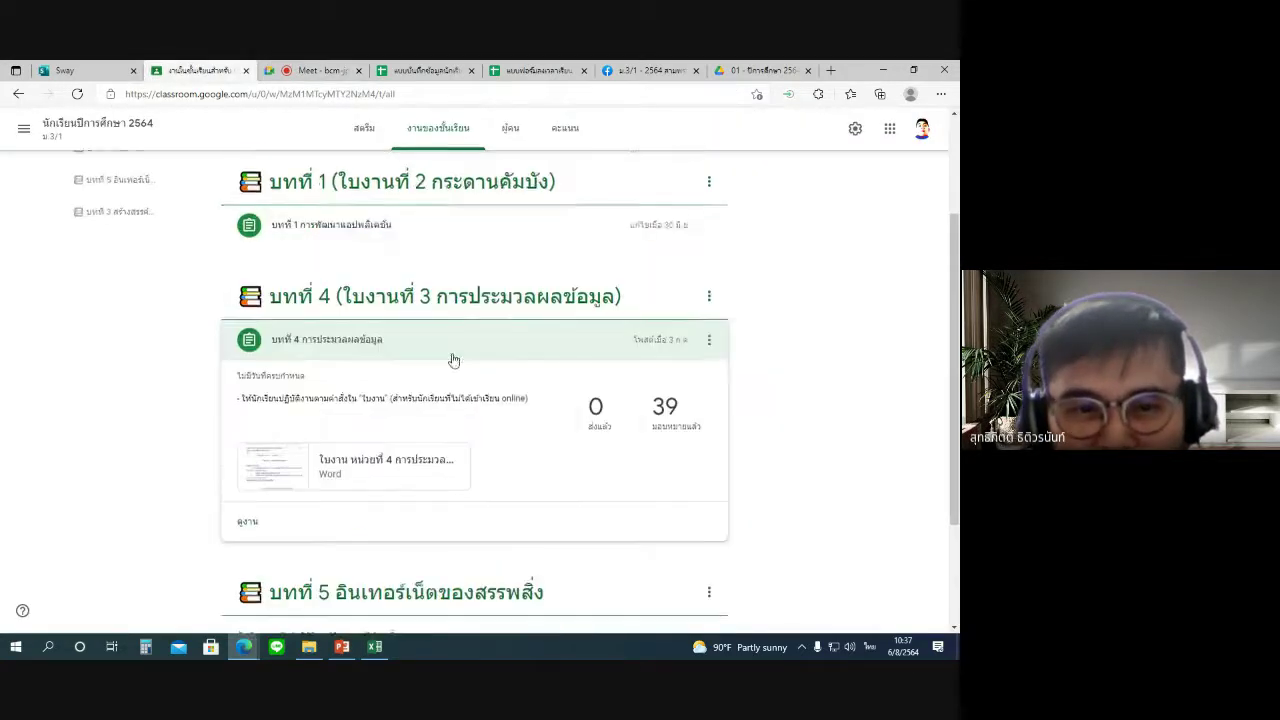
{"action": "left_click", "coordinate": [288, 475]}
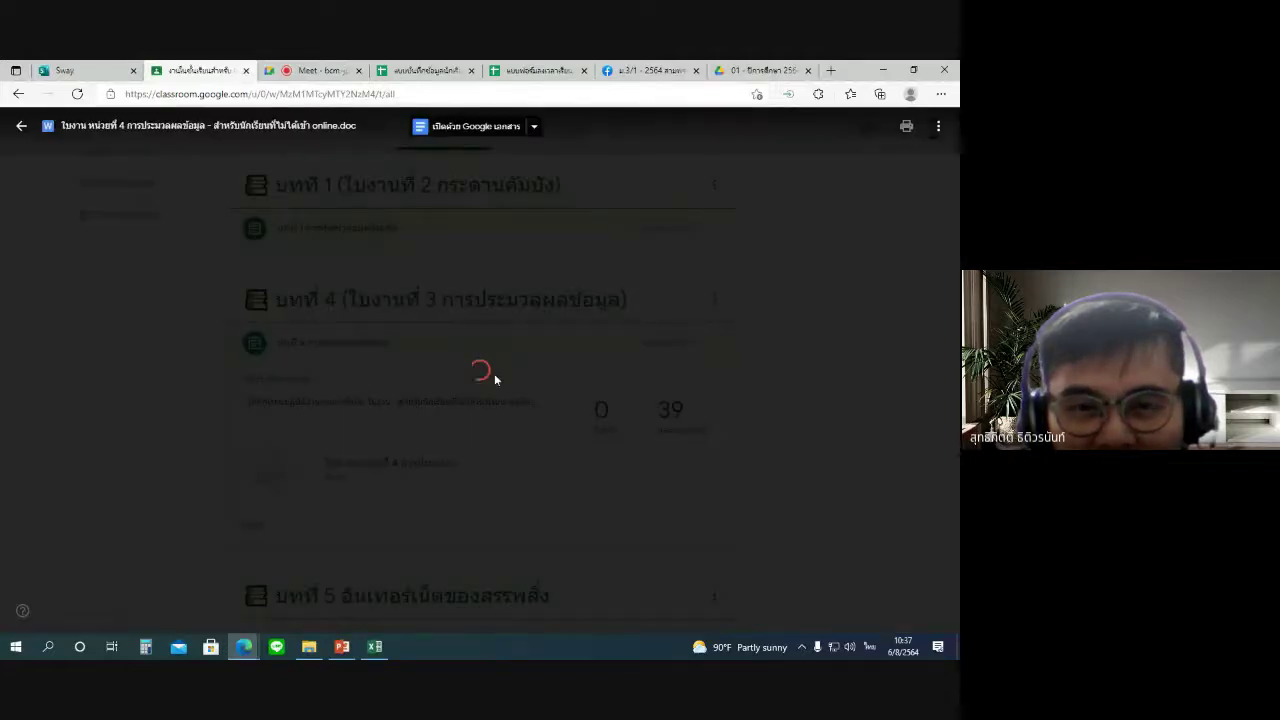
{"action": "scroll", "coordinate": [565, 373], "scroll_direction": "down", "scroll_amount": 10}
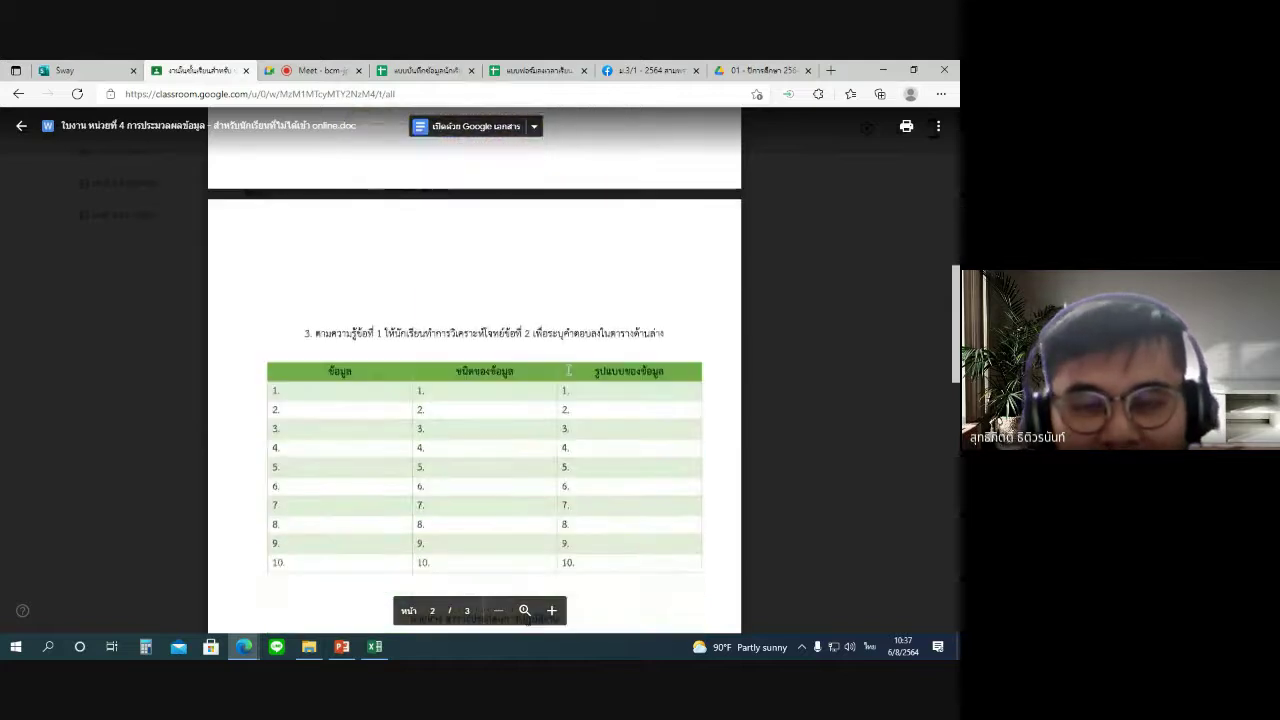
{"action": "scroll", "coordinate": [568, 370], "scroll_direction": "down", "scroll_amount": 4}
{"action": "scroll", "coordinate": [568, 370], "scroll_direction": "down", "scroll_amount": 5}
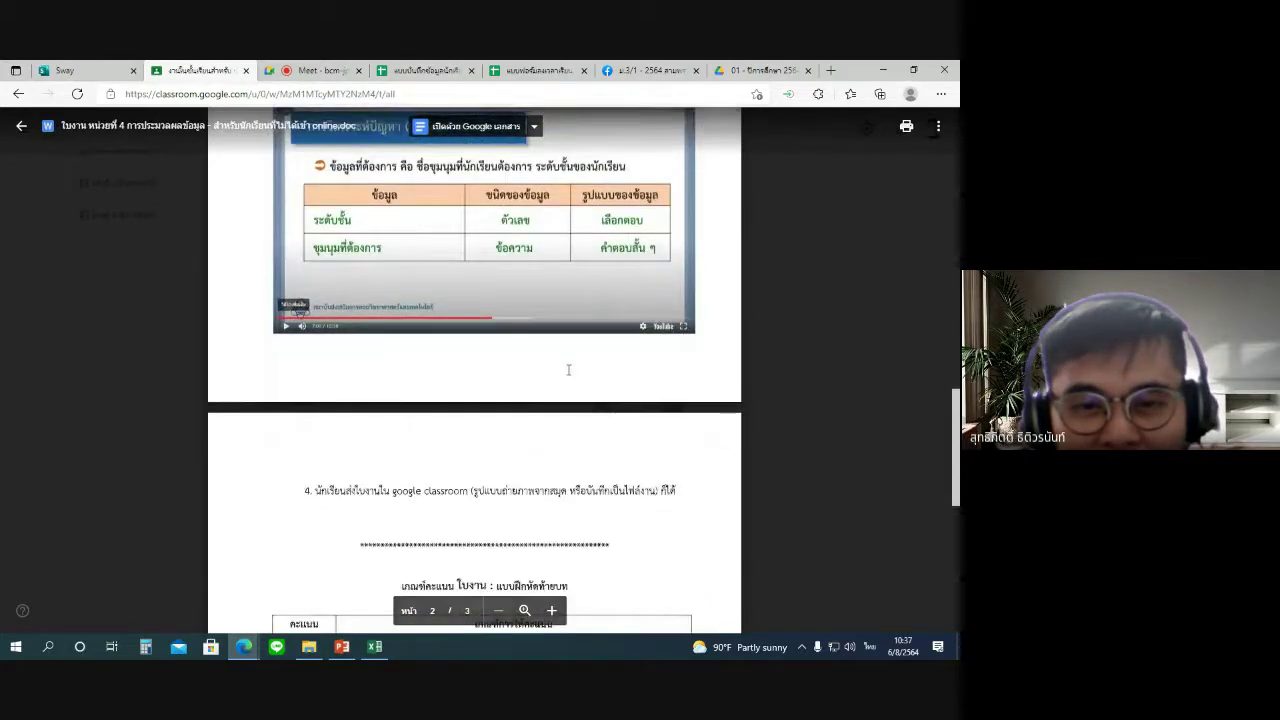
{"action": "scroll", "coordinate": [568, 370], "scroll_direction": "up", "scroll_amount": 12}
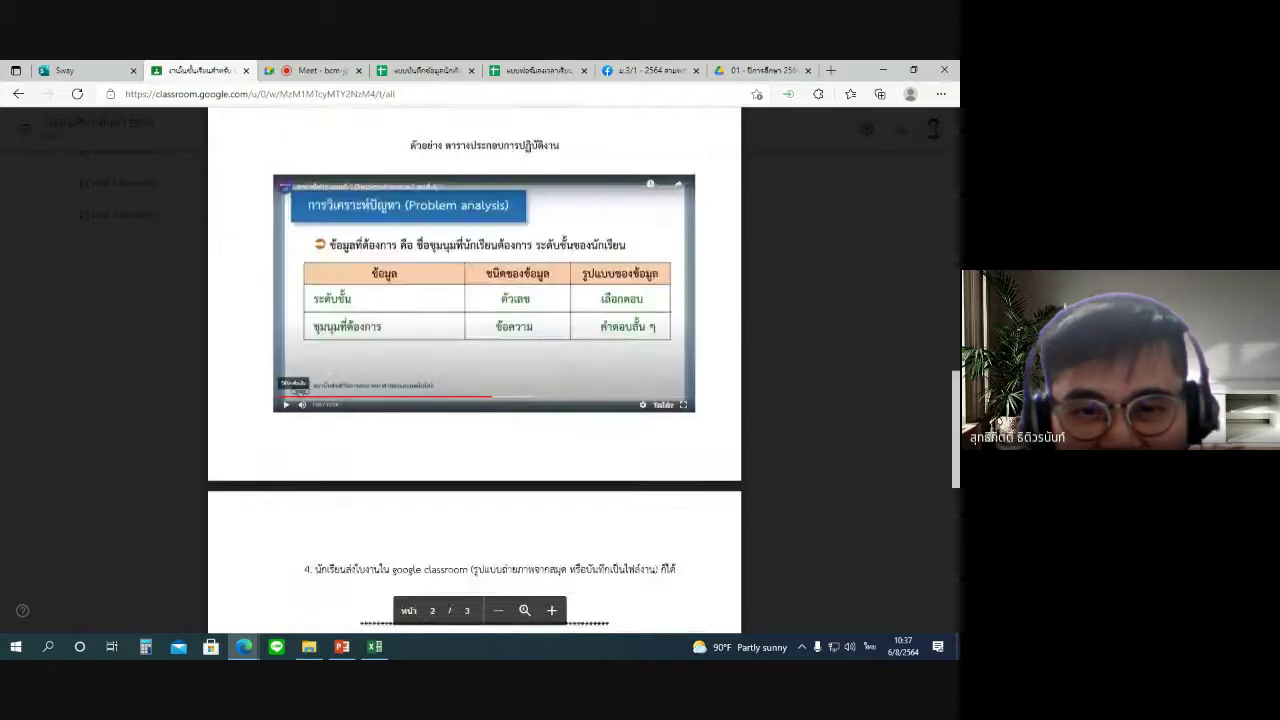
{"action": "left_click", "coordinate": [818, 303]}
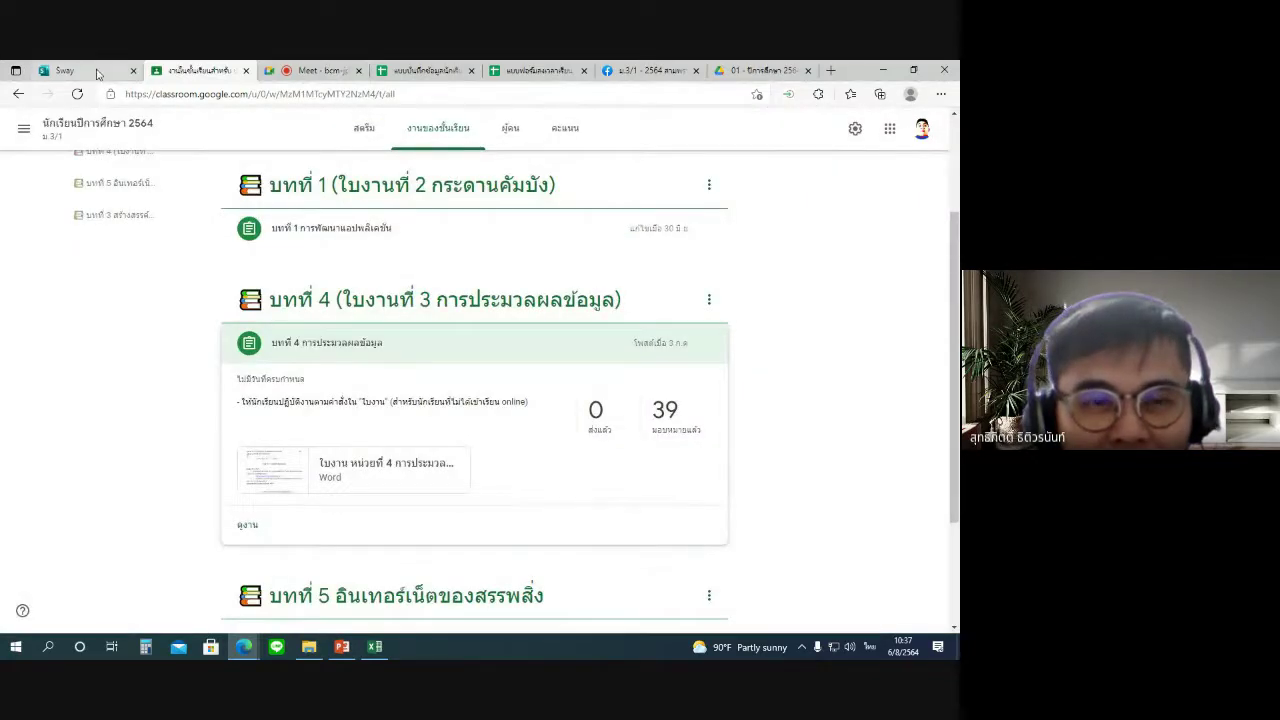
Look through the ม.3/1 - 2564 Facebook group's announcements, covering the midterm test post and the lesson review post with the Sway link.
{"action": "left_click", "coordinate": [650, 72]}
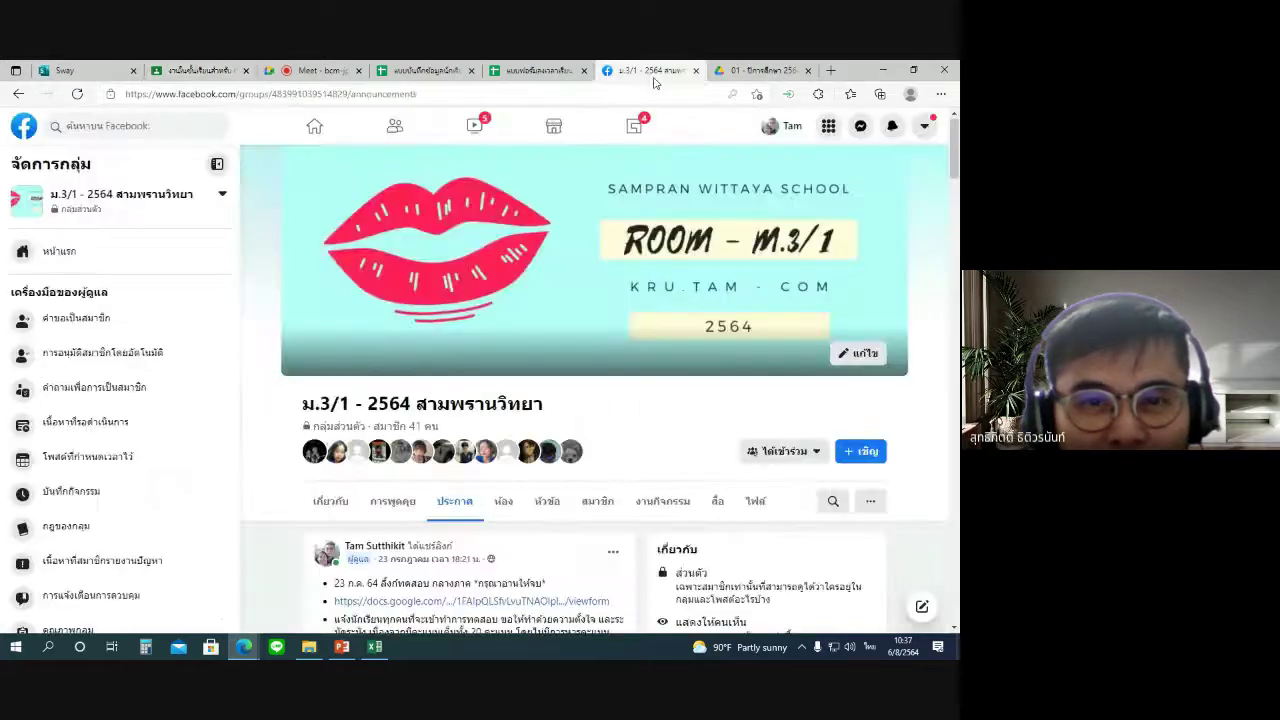
{"action": "scroll", "coordinate": [473, 313], "scroll_direction": "down", "scroll_amount": 2}
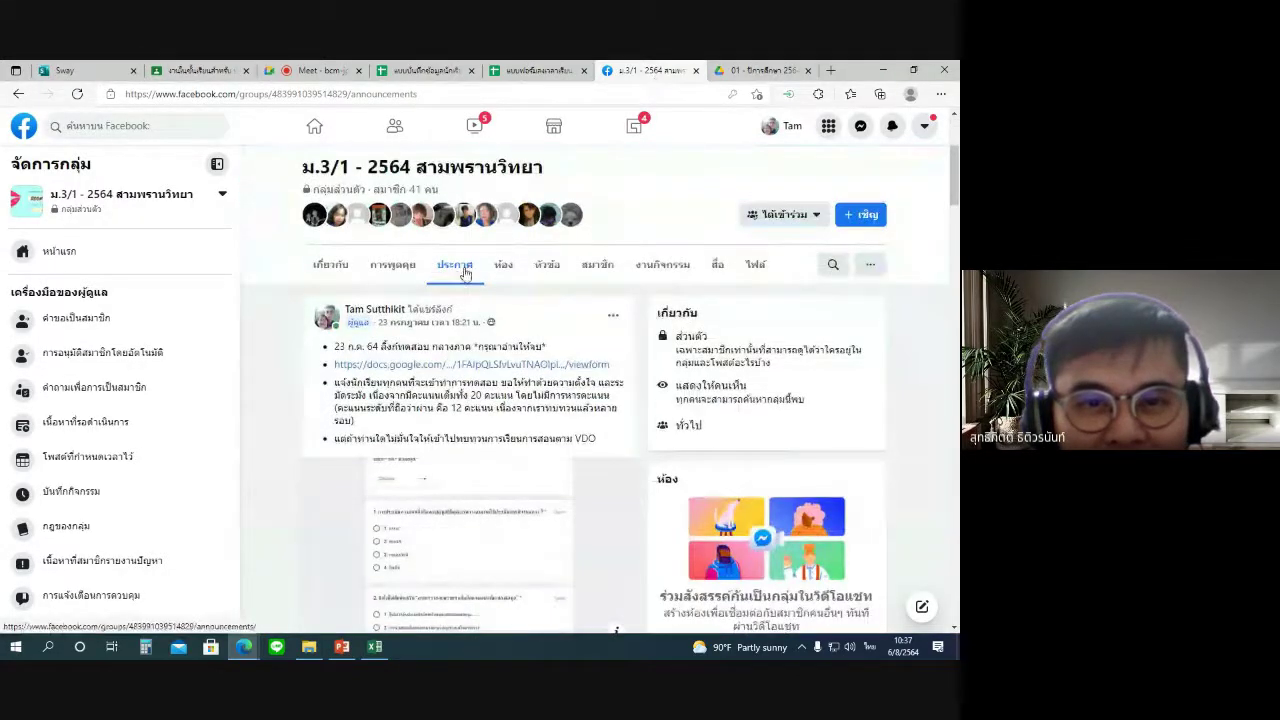
{"action": "scroll", "coordinate": [470, 300], "scroll_direction": "down", "scroll_amount": 2}
{"action": "scroll", "coordinate": [484, 333], "scroll_direction": "up", "scroll_amount": 2}
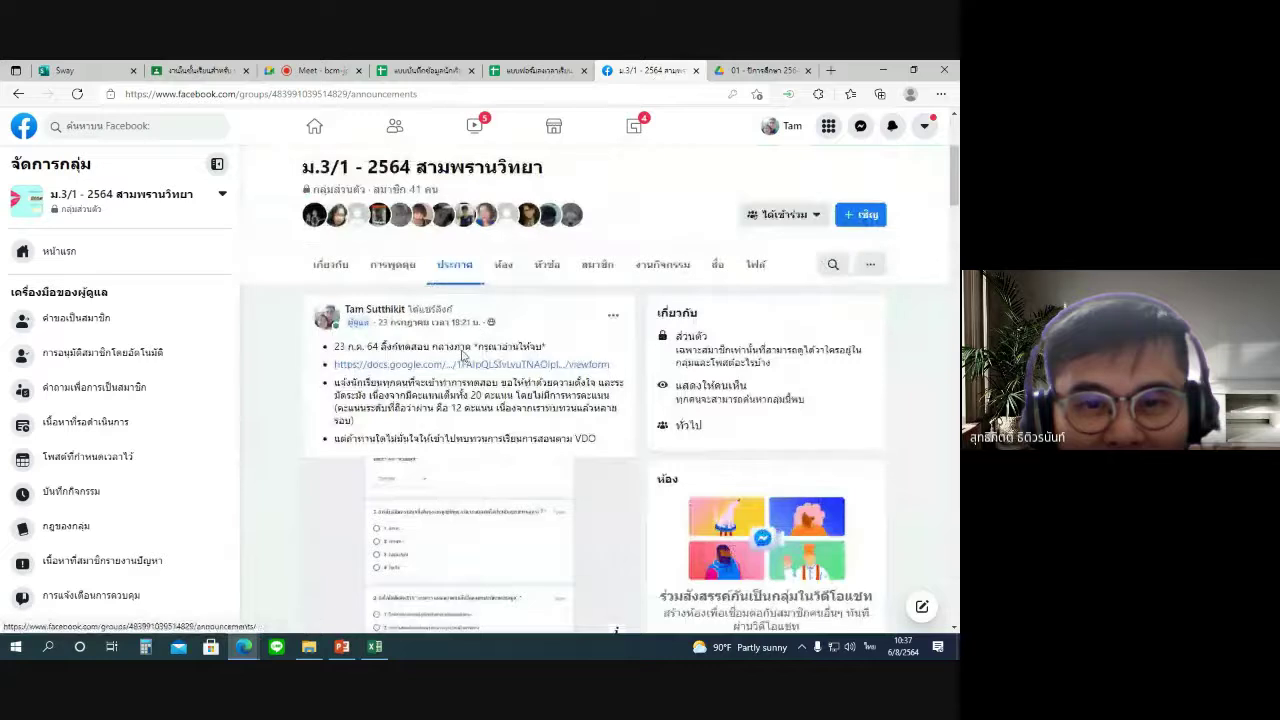
{"action": "scroll", "coordinate": [484, 333], "scroll_direction": "down", "scroll_amount": 8}
{"action": "scroll", "coordinate": [581, 468], "scroll_direction": "up", "scroll_amount": 4}
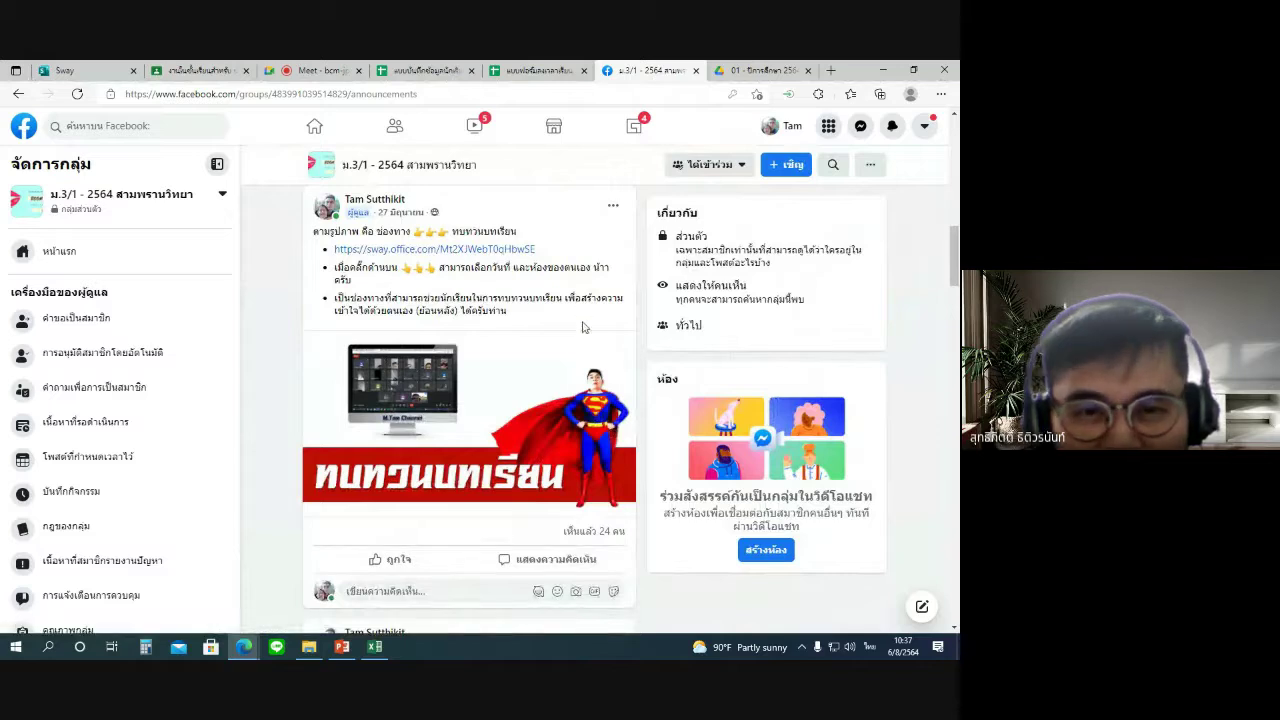
{"action": "scroll", "coordinate": [583, 327], "scroll_direction": "up", "scroll_amount": 3}
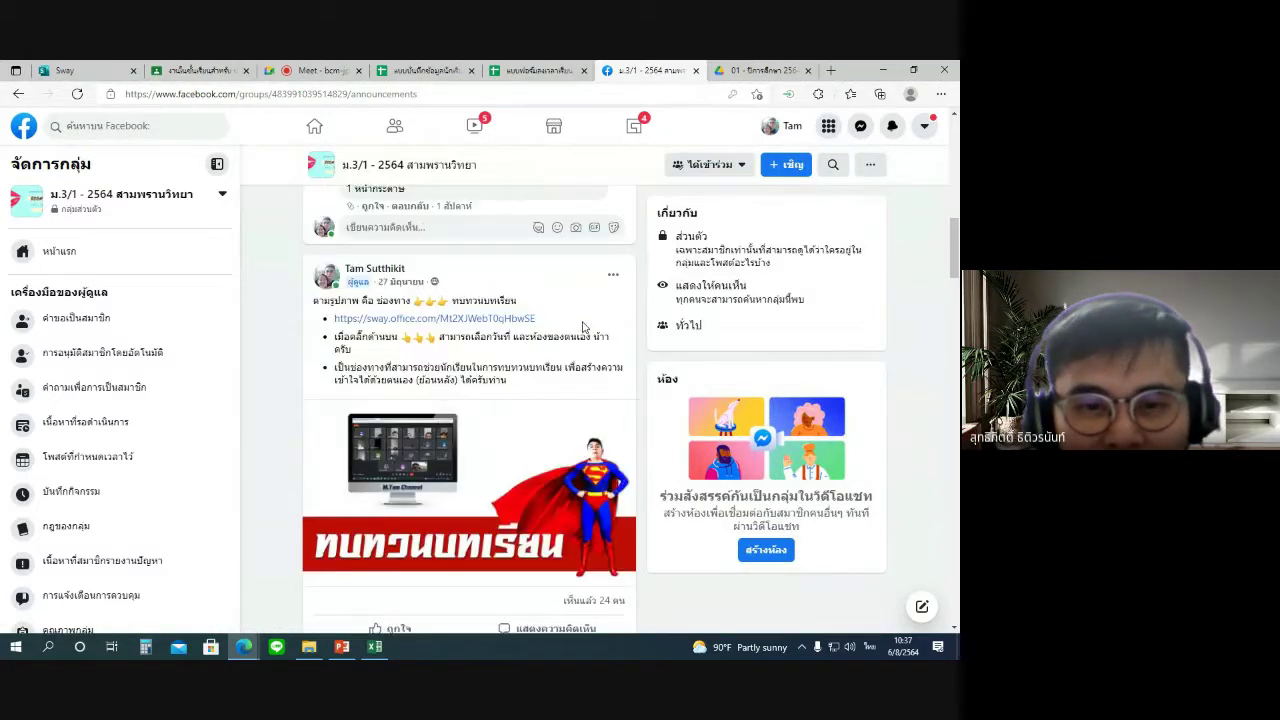
{"action": "scroll", "coordinate": [630, 327], "scroll_direction": "up", "scroll_amount": 5}
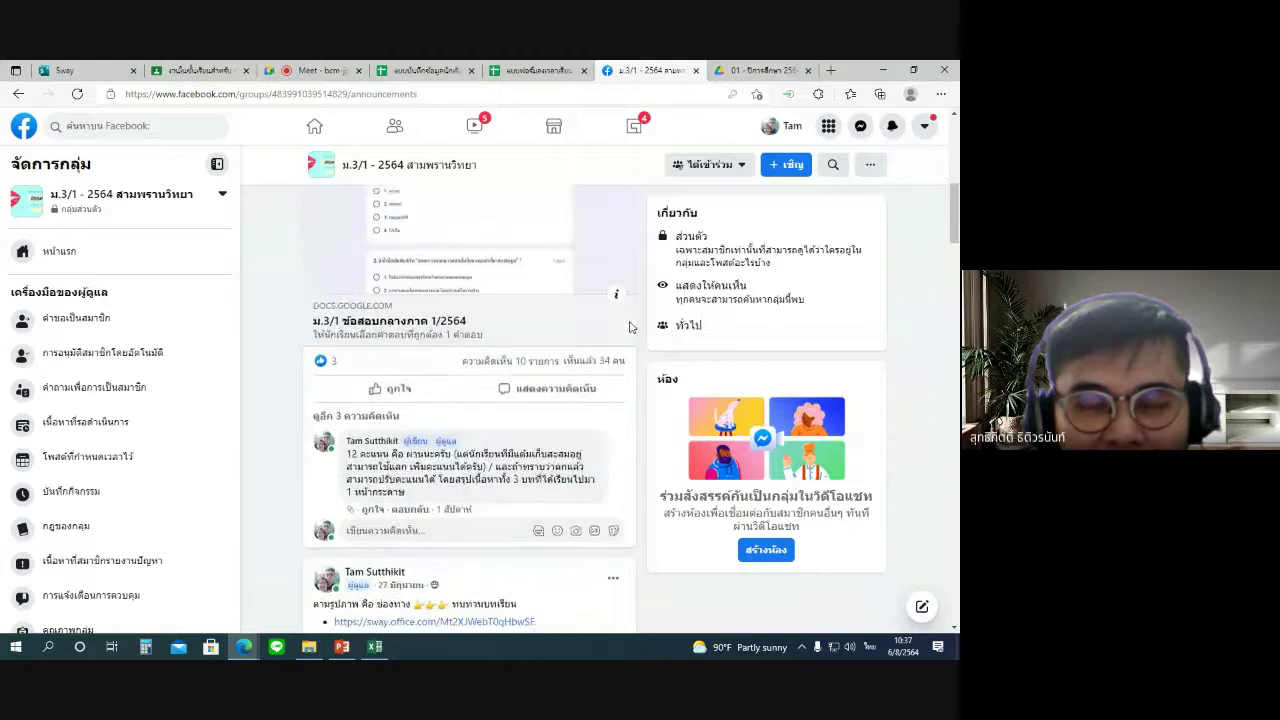
{"action": "scroll", "coordinate": [630, 327], "scroll_direction": "up", "scroll_amount": 3}
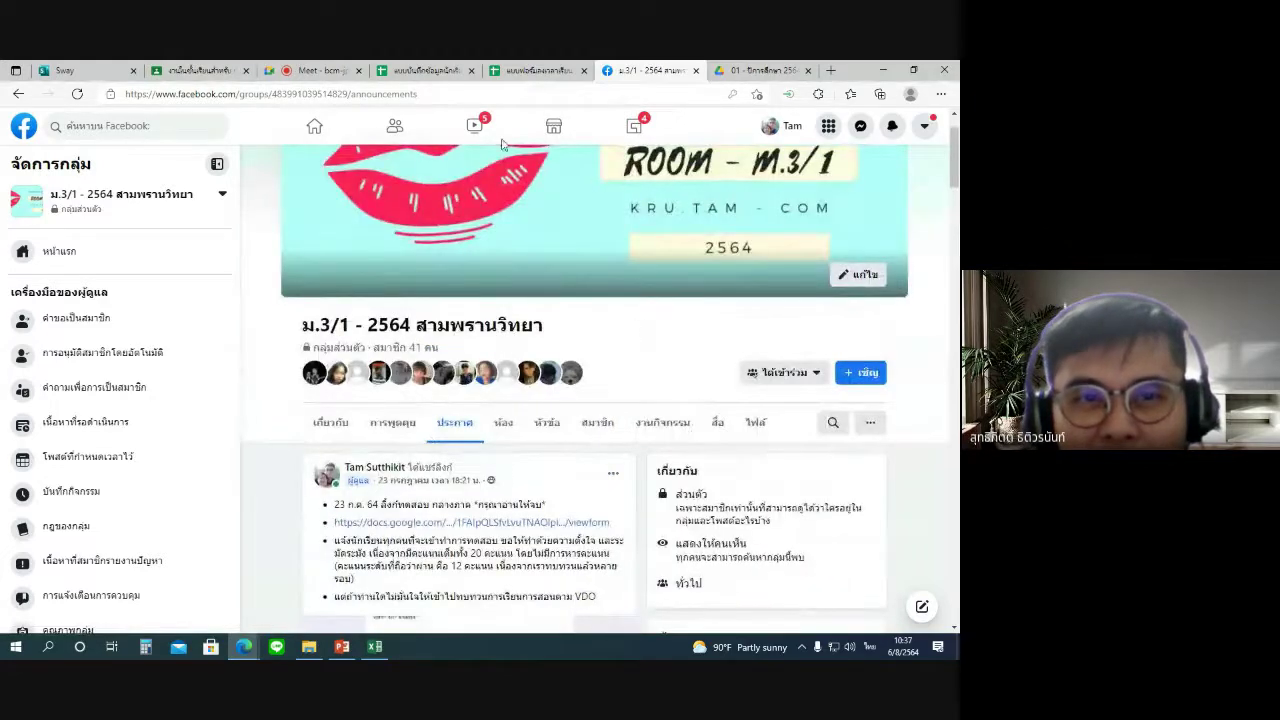
Check the Meet call and attendance form responses, then compare the data processing worksheet entries of students 5, 7 and 8 in the score sheet.
{"action": "left_click", "coordinate": [333, 72]}
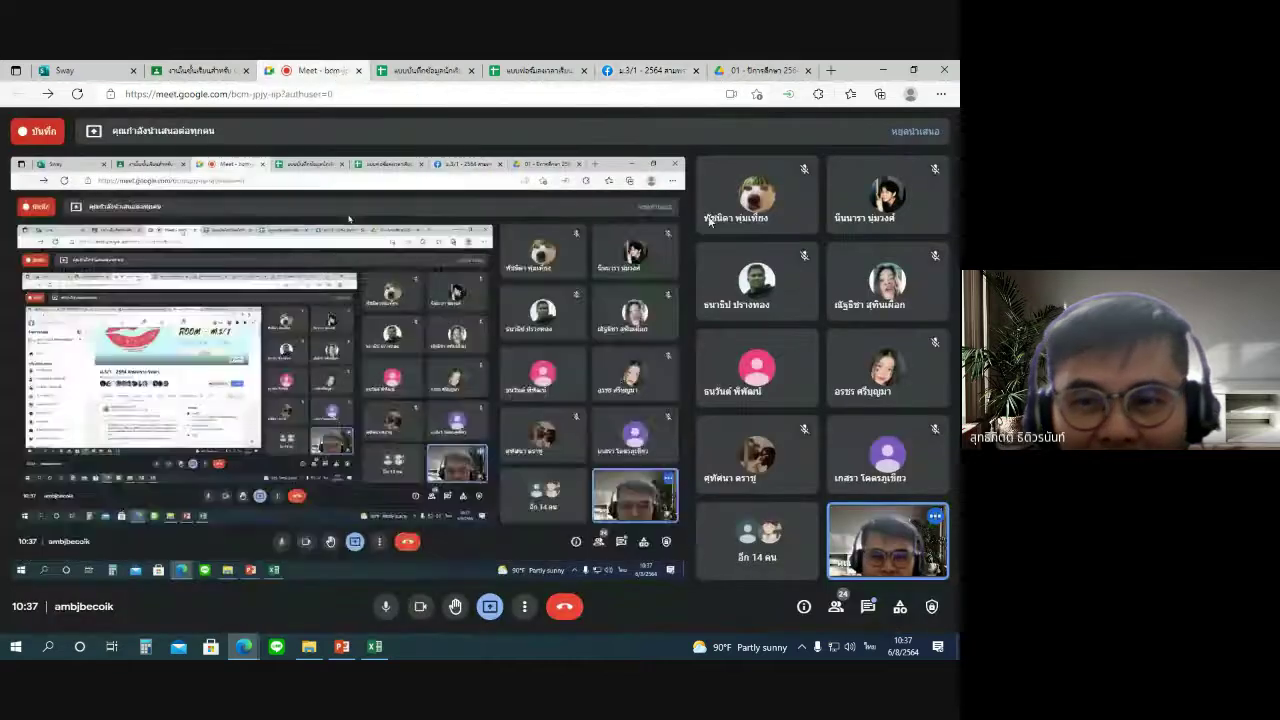
{"action": "left_click", "coordinate": [535, 71]}
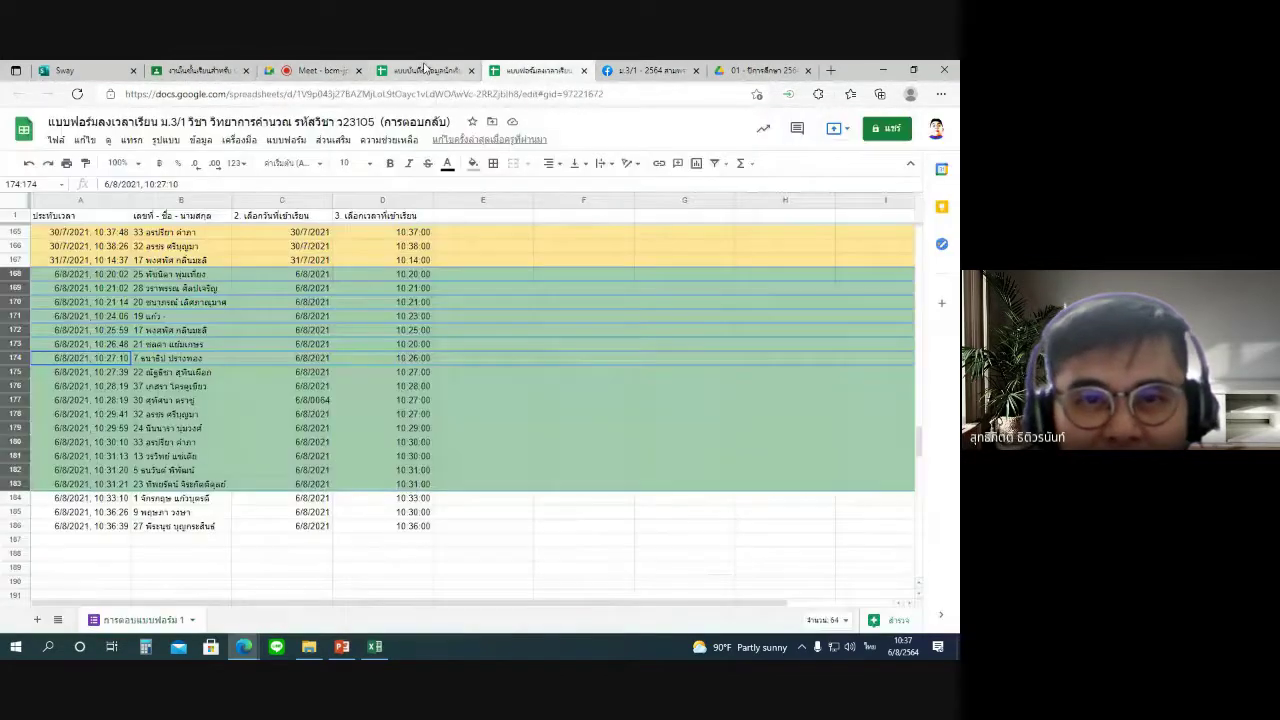
{"action": "left_click", "coordinate": [425, 71]}
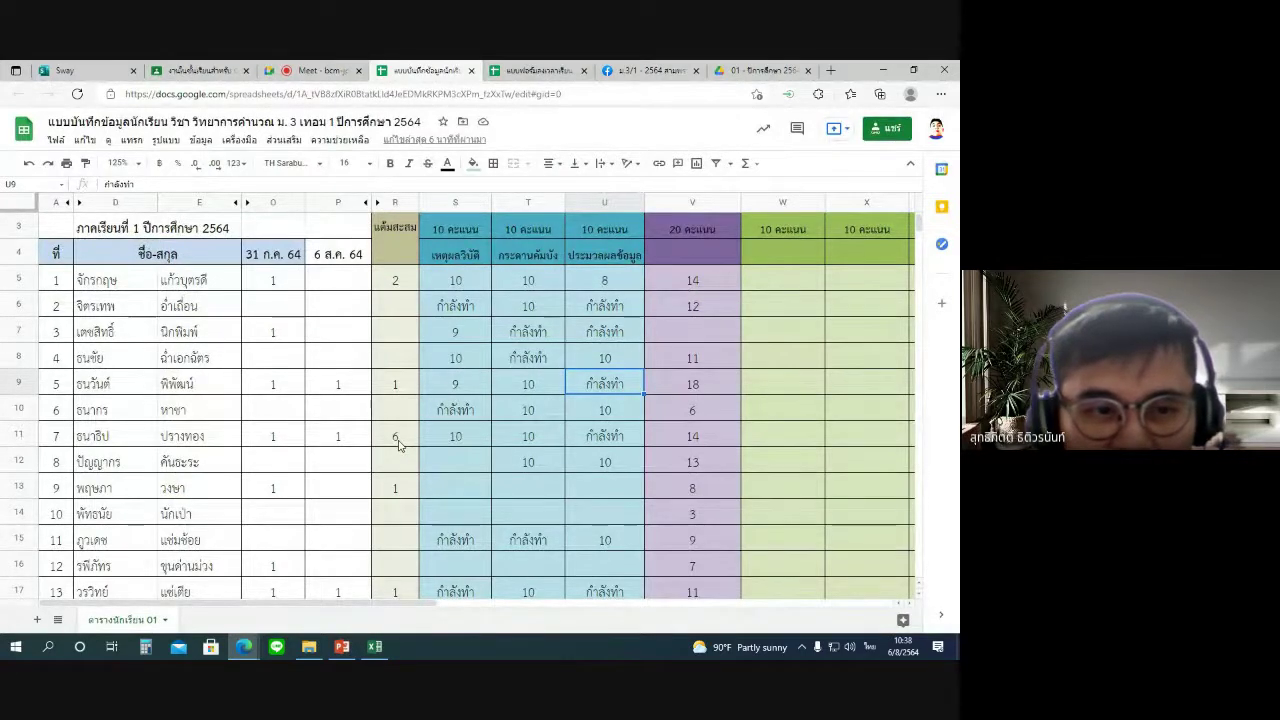
{"action": "left_click", "coordinate": [593, 437]}
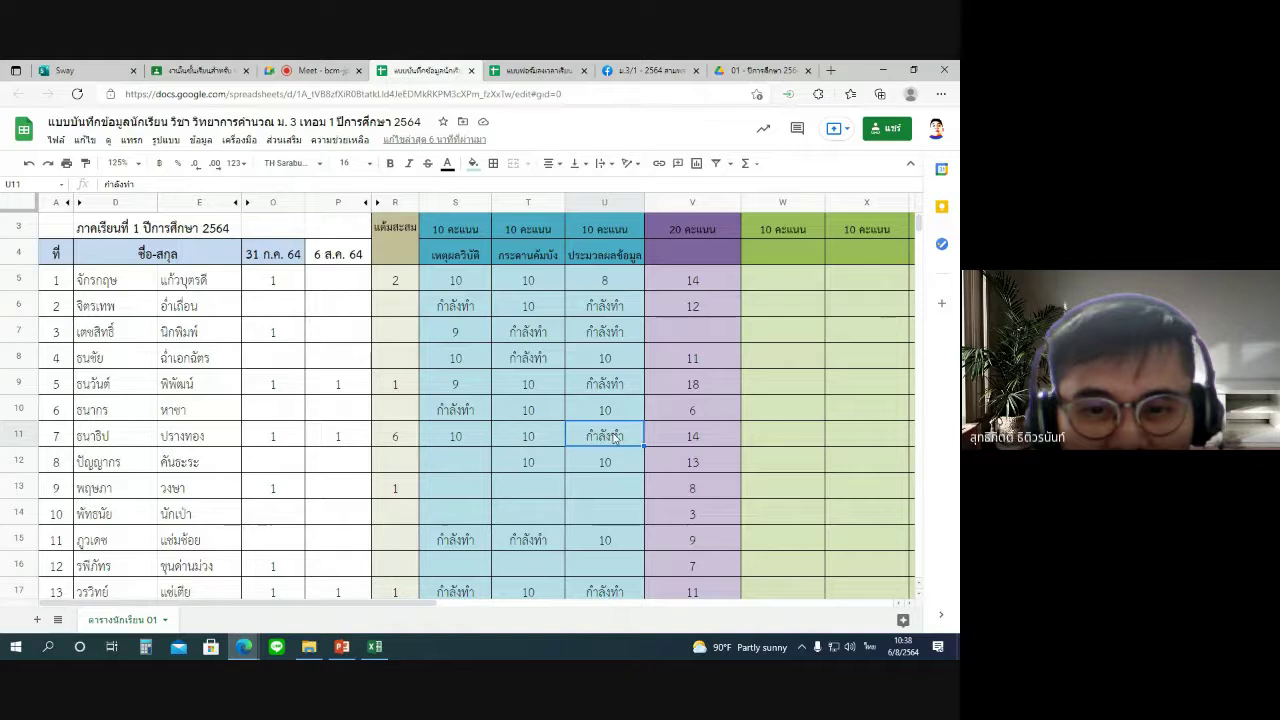
{"action": "left_click", "coordinate": [622, 384]}
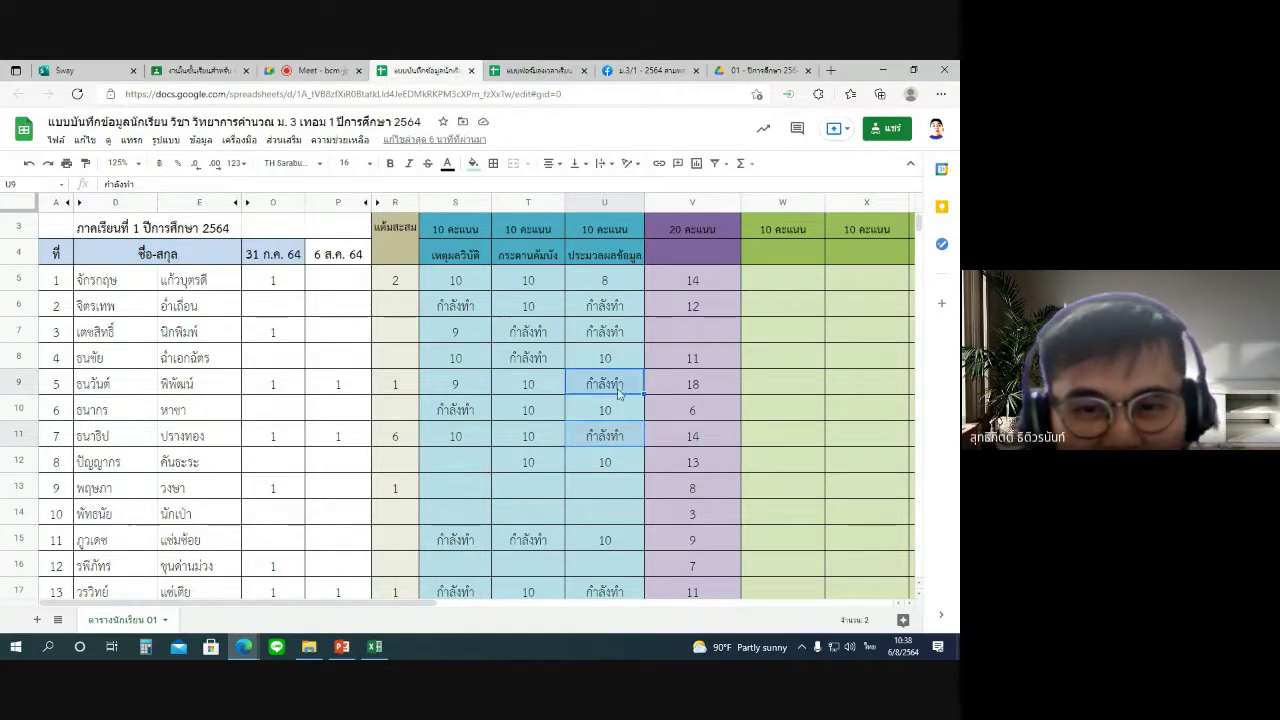
{"action": "left_click", "coordinate": [622, 440]}
{"action": "left_click", "coordinate": [617, 461]}
{"action": "left_click", "coordinate": [620, 440]}
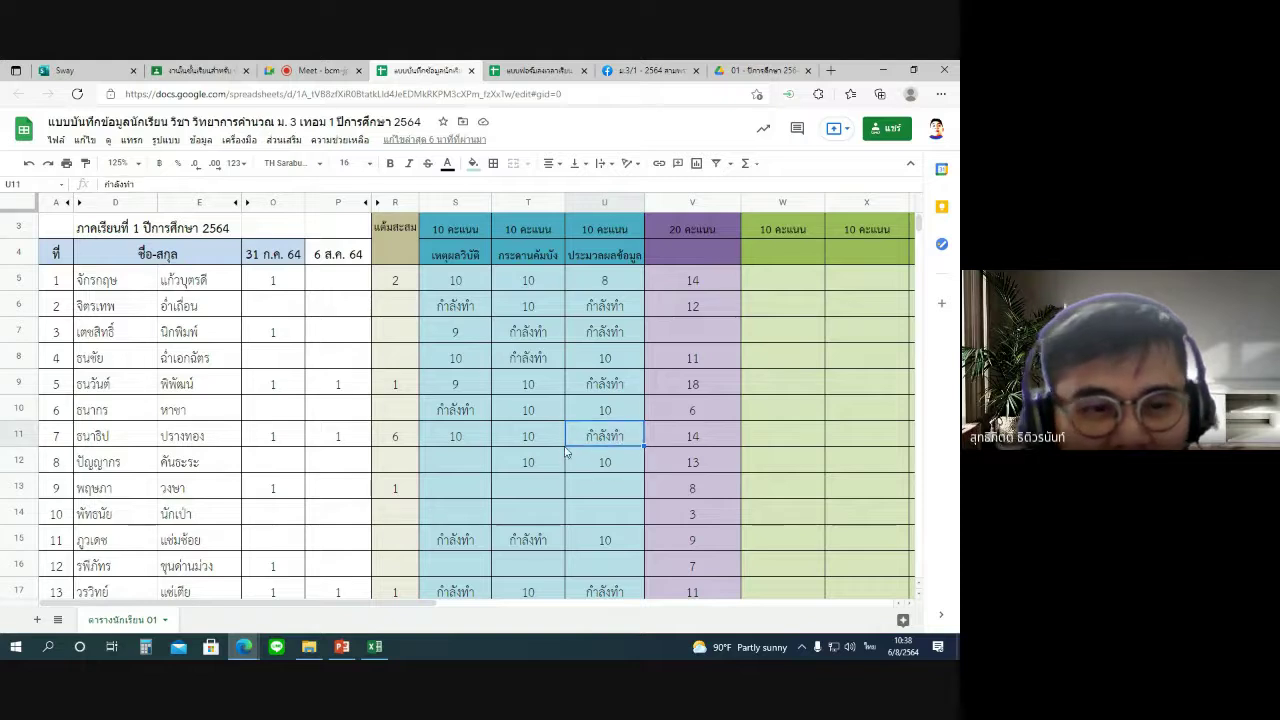
{"action": "left_click", "coordinate": [617, 463]}
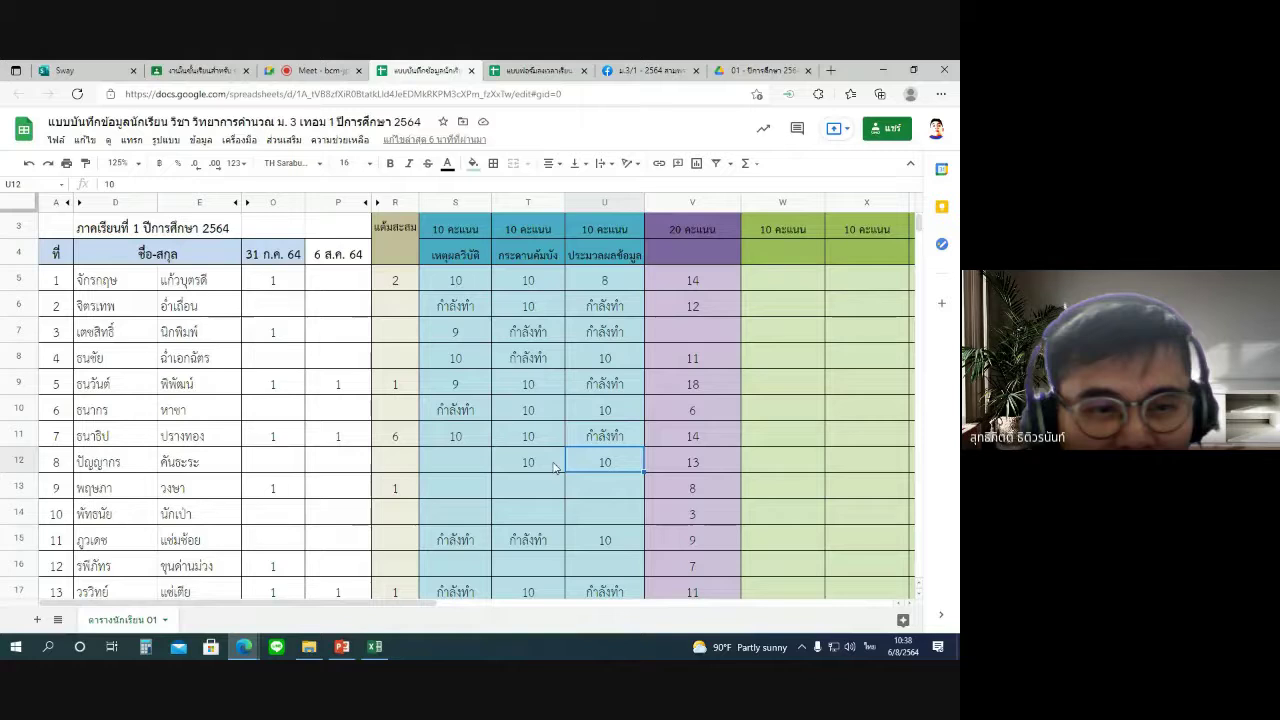
Review student number 7's accumulated points and Kanban board score, then the worksheet entries of student number 9 and the rows below.
{"action": "left_click", "coordinate": [400, 439]}
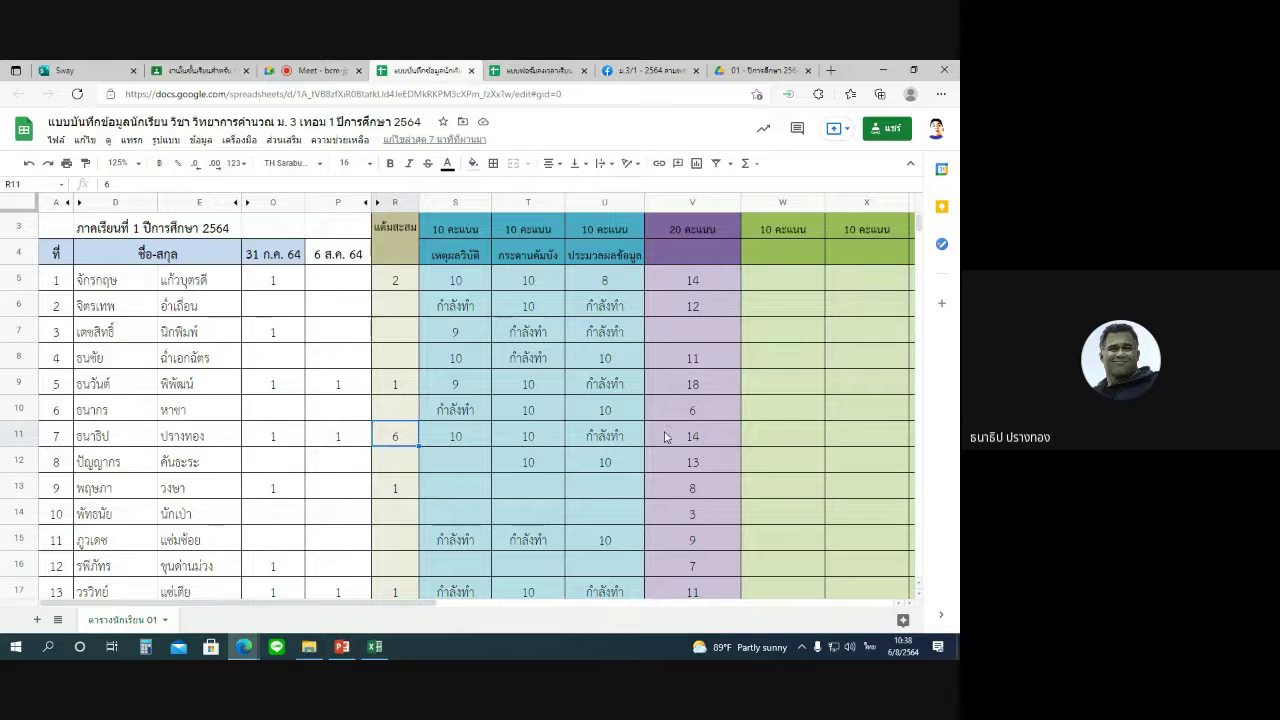
{"action": "left_click", "coordinate": [520, 446]}
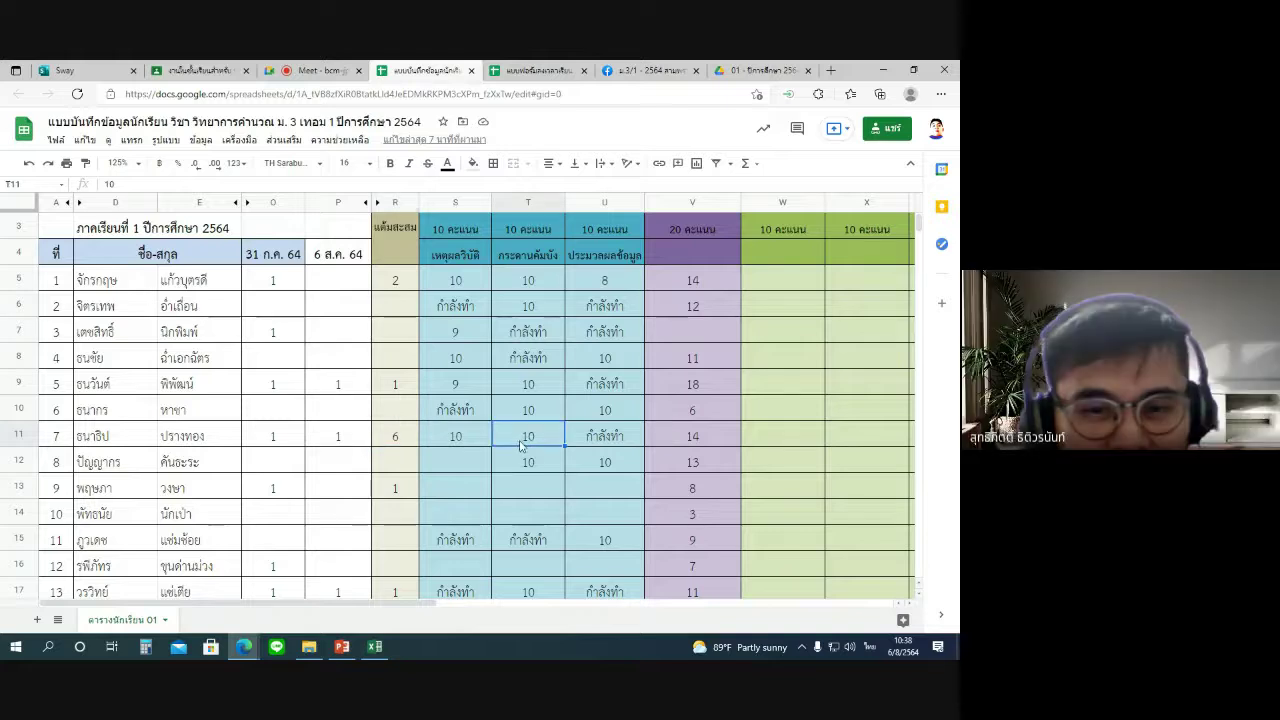
{"action": "left_click", "coordinate": [462, 488]}
{"action": "scroll", "coordinate": [462, 488], "scroll_direction": "down", "scroll_amount": 3}
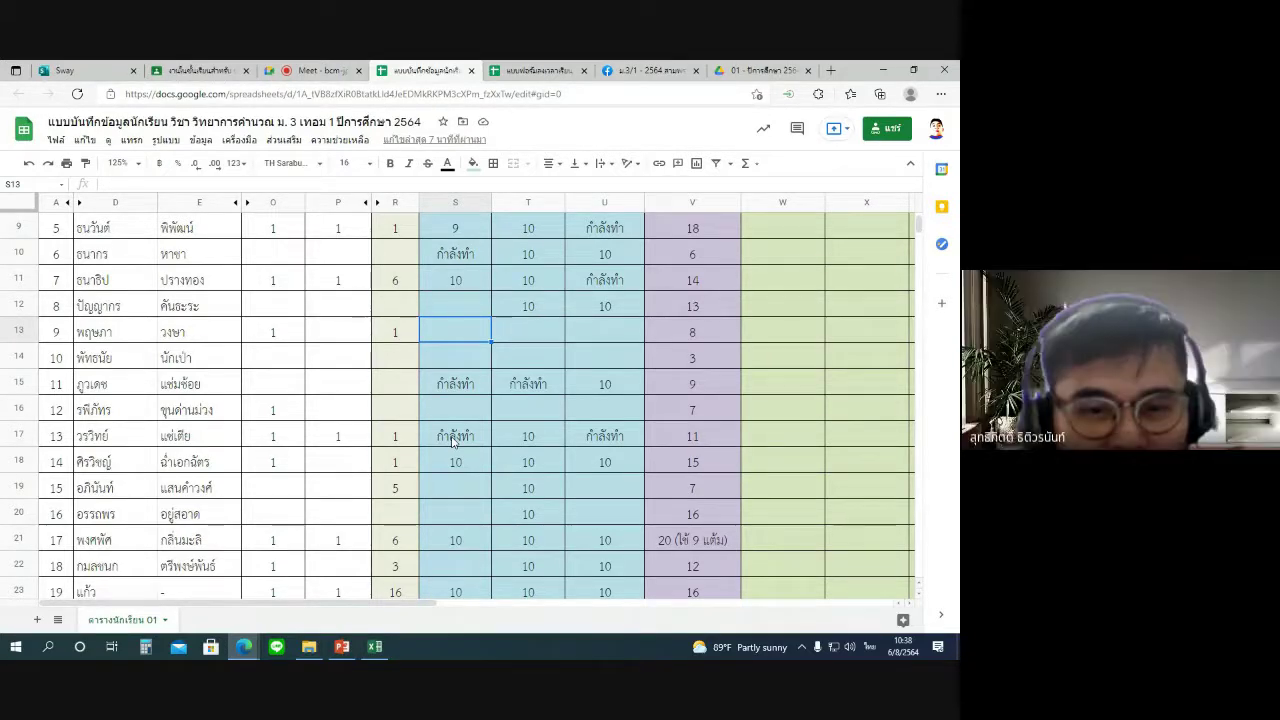
Review student number 13's entries for the fallacy, Kanban board and data processing worksheets in the score sheet.
{"action": "left_click", "coordinate": [453, 441], "text": "ctrl"}
{"action": "left_click", "coordinate": [593, 443], "text": "ctrl"}
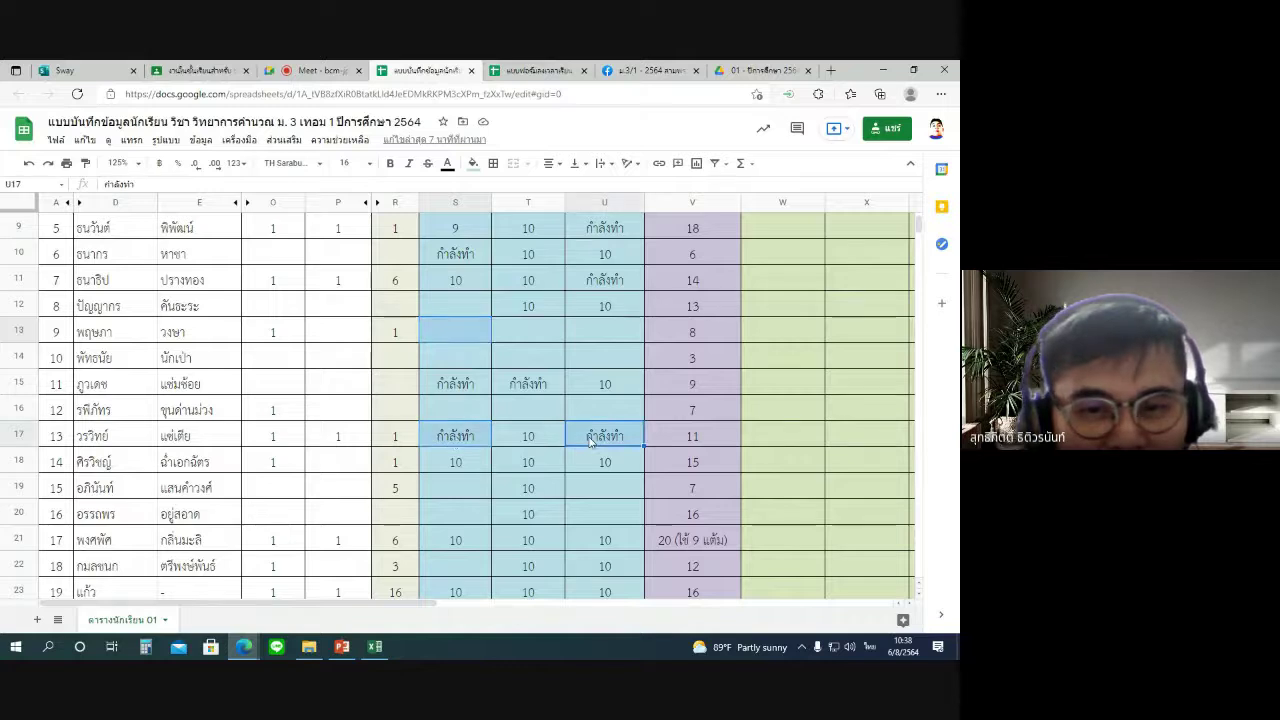
{"action": "left_click", "coordinate": [474, 441]}
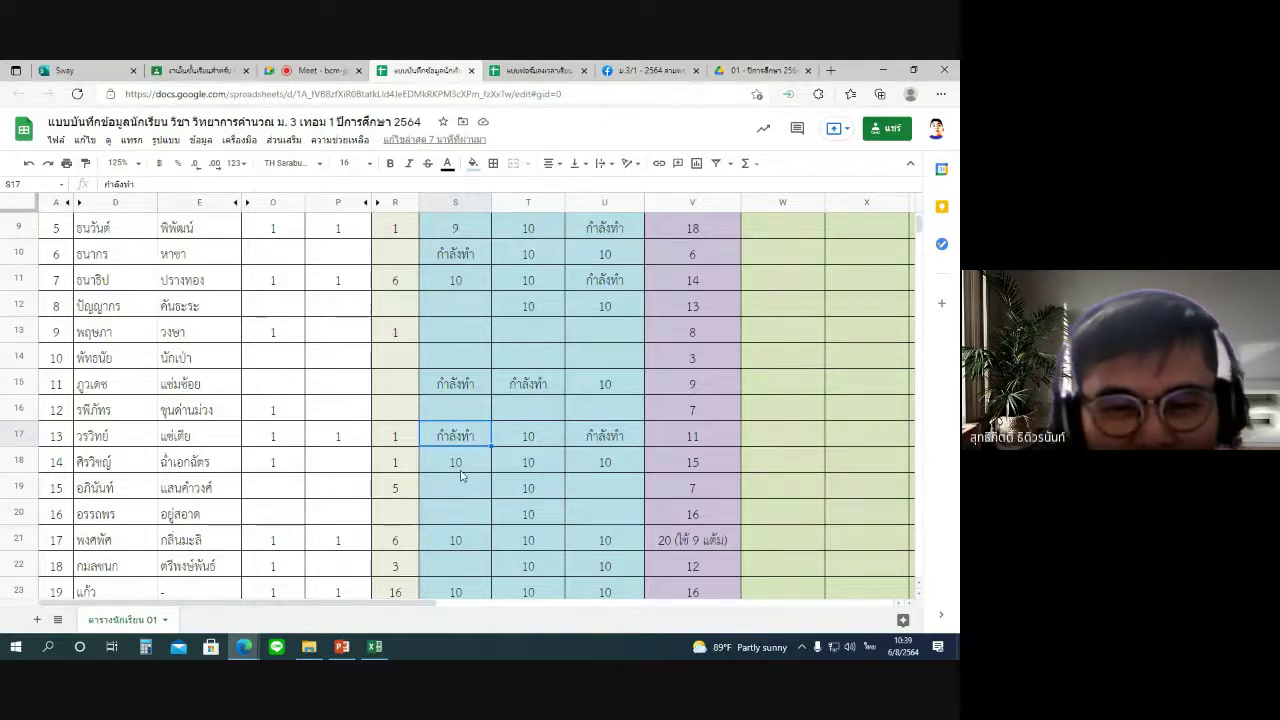
{"action": "left_click", "coordinate": [598, 436]}
{"action": "left_click", "coordinate": [545, 441]}
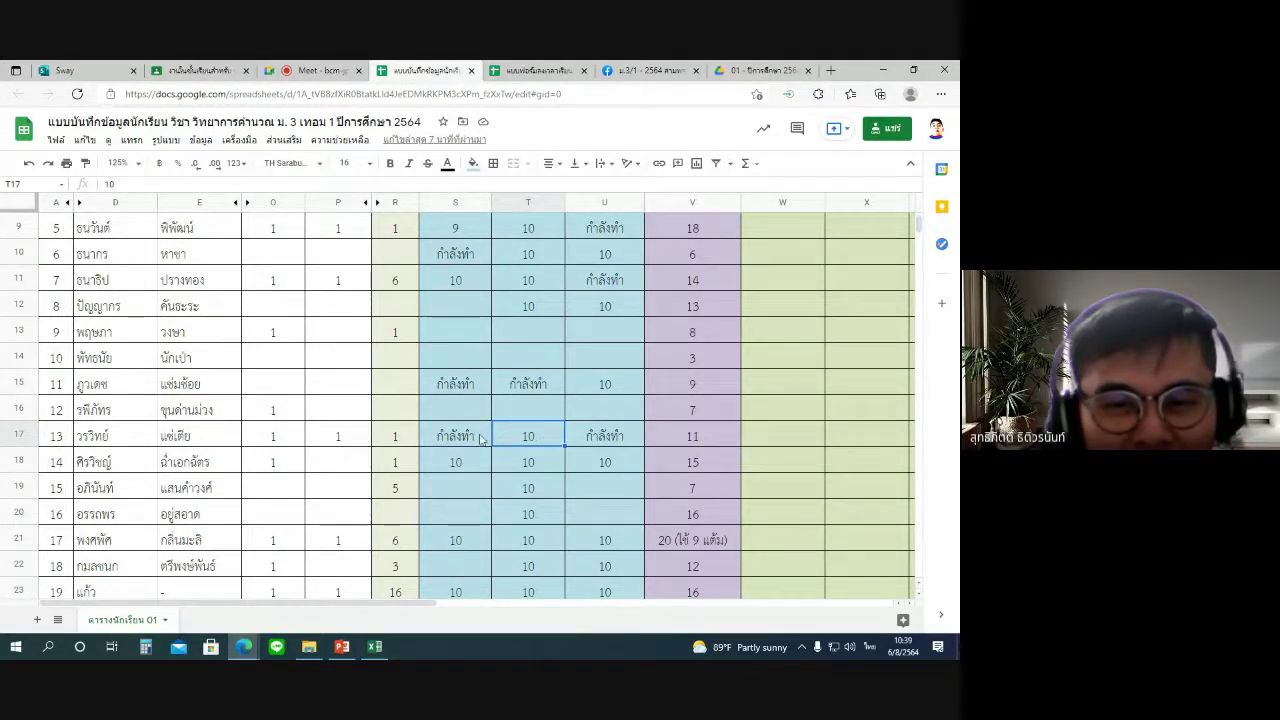
{"action": "left_click", "coordinate": [590, 443]}
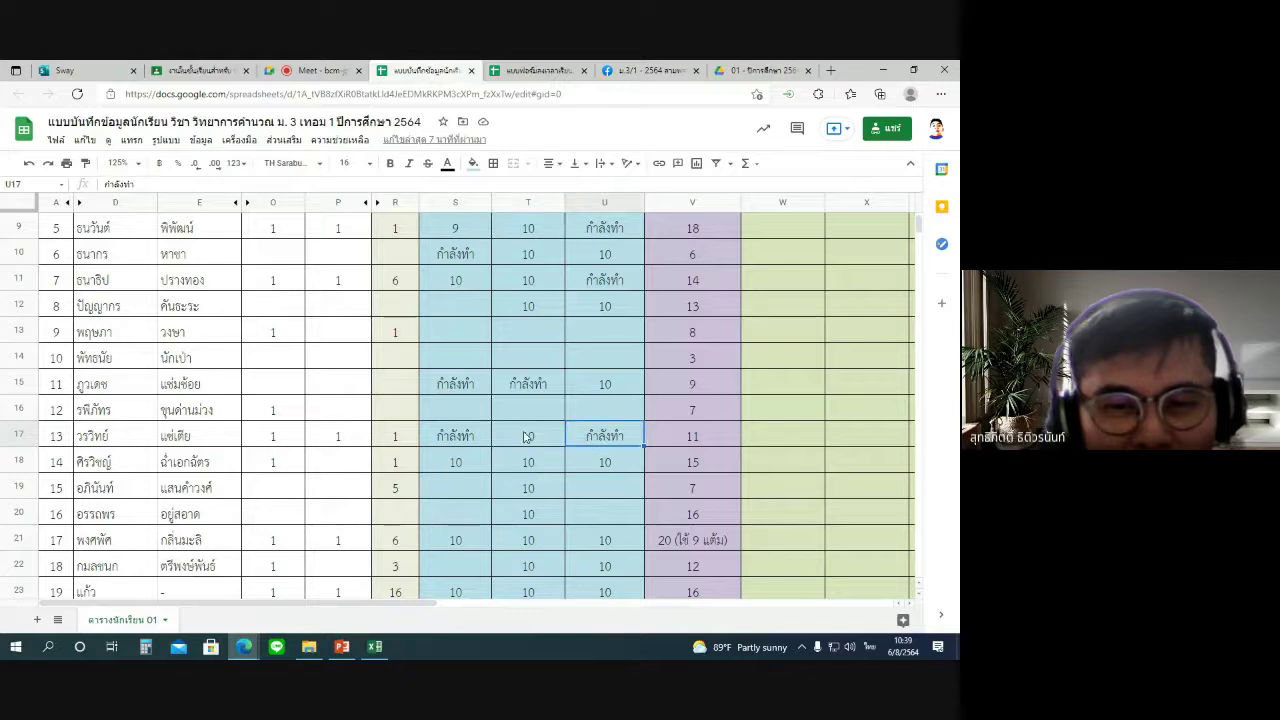
{"action": "left_click", "coordinate": [528, 440]}
{"action": "left_click", "coordinate": [476, 438]}
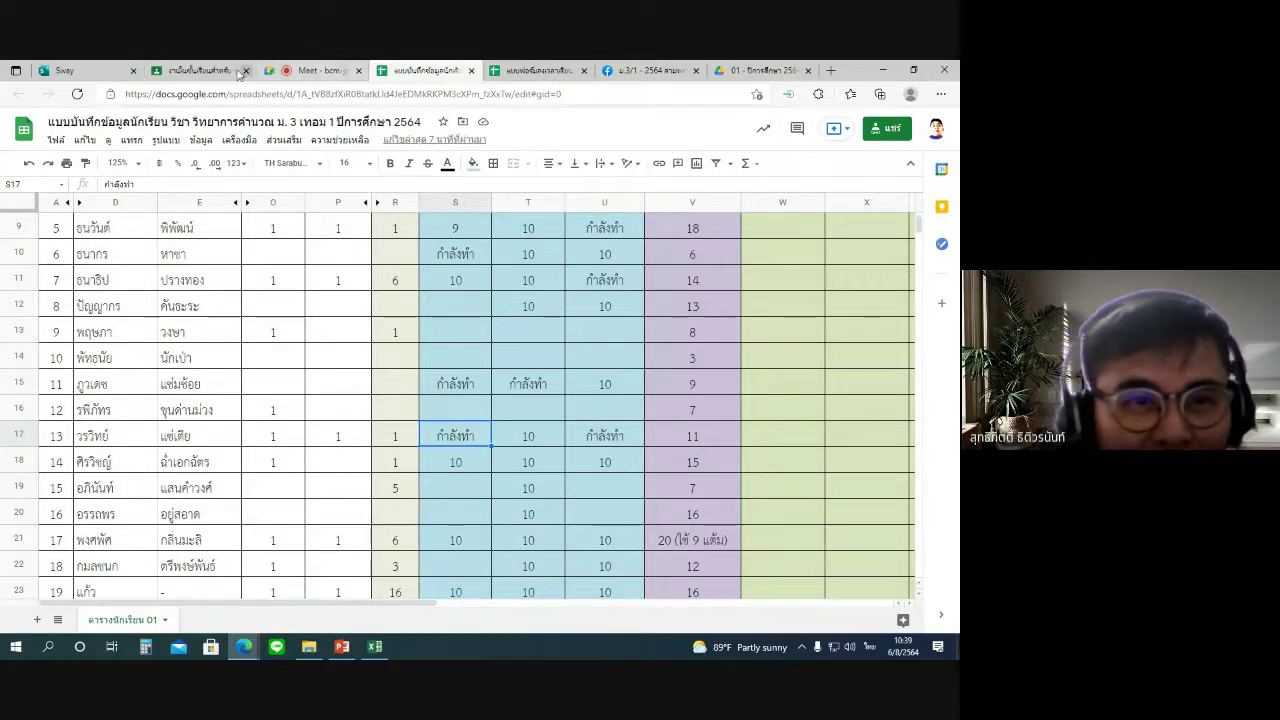
In the Classroom classwork page, open the unit 1 app development assignment, then the unit 6 exercise 6.2 assignment to read its instructions.
{"action": "left_click", "coordinate": [205, 70]}
{"action": "scroll", "coordinate": [384, 261], "scroll_direction": "up", "scroll_amount": 3}
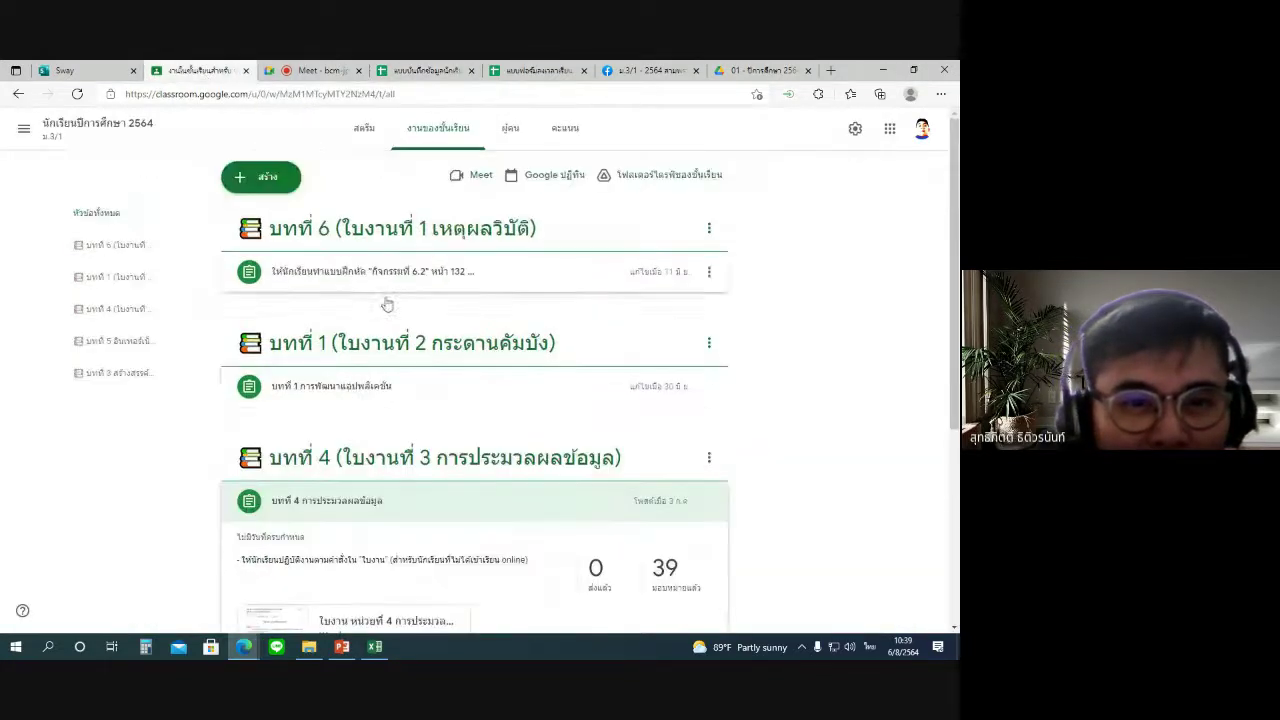
{"action": "left_click", "coordinate": [346, 389]}
{"action": "left_click", "coordinate": [346, 389]}
{"action": "left_click", "coordinate": [349, 272]}
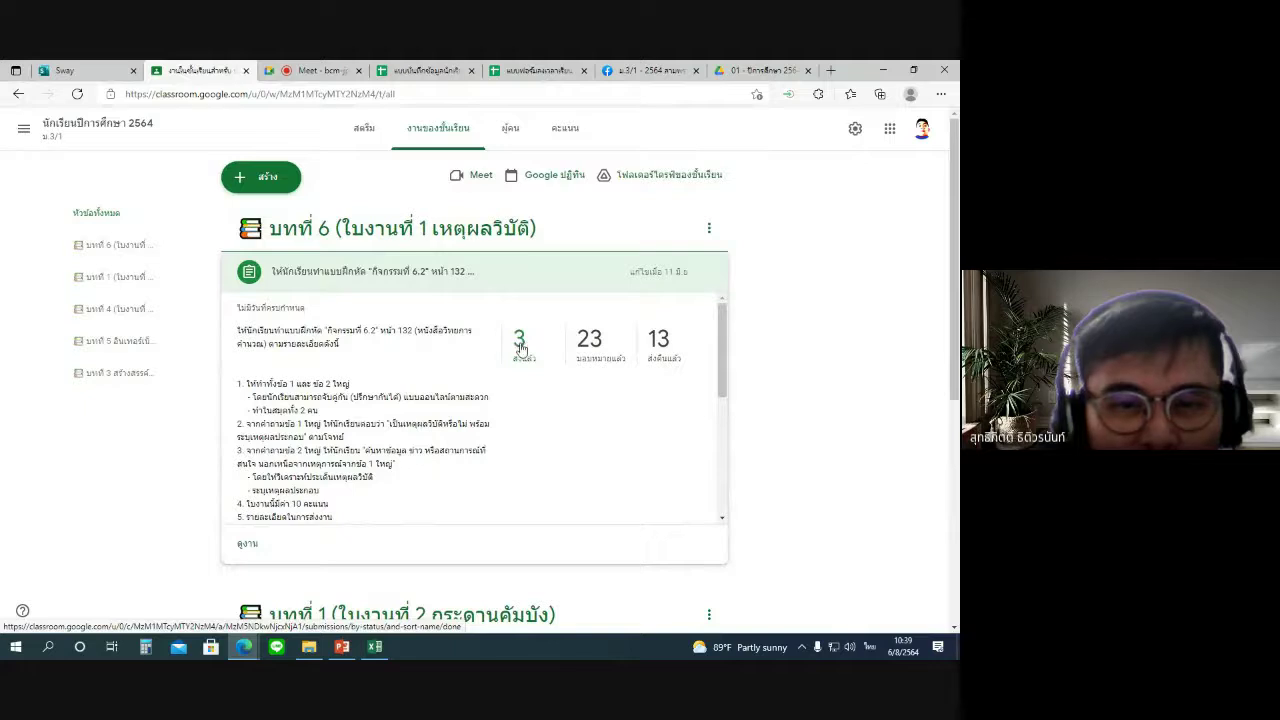
Return to the score sheet and go over student number 13's accumulated points, three worksheet entries and midterm score.
{"action": "left_click", "coordinate": [450, 70]}
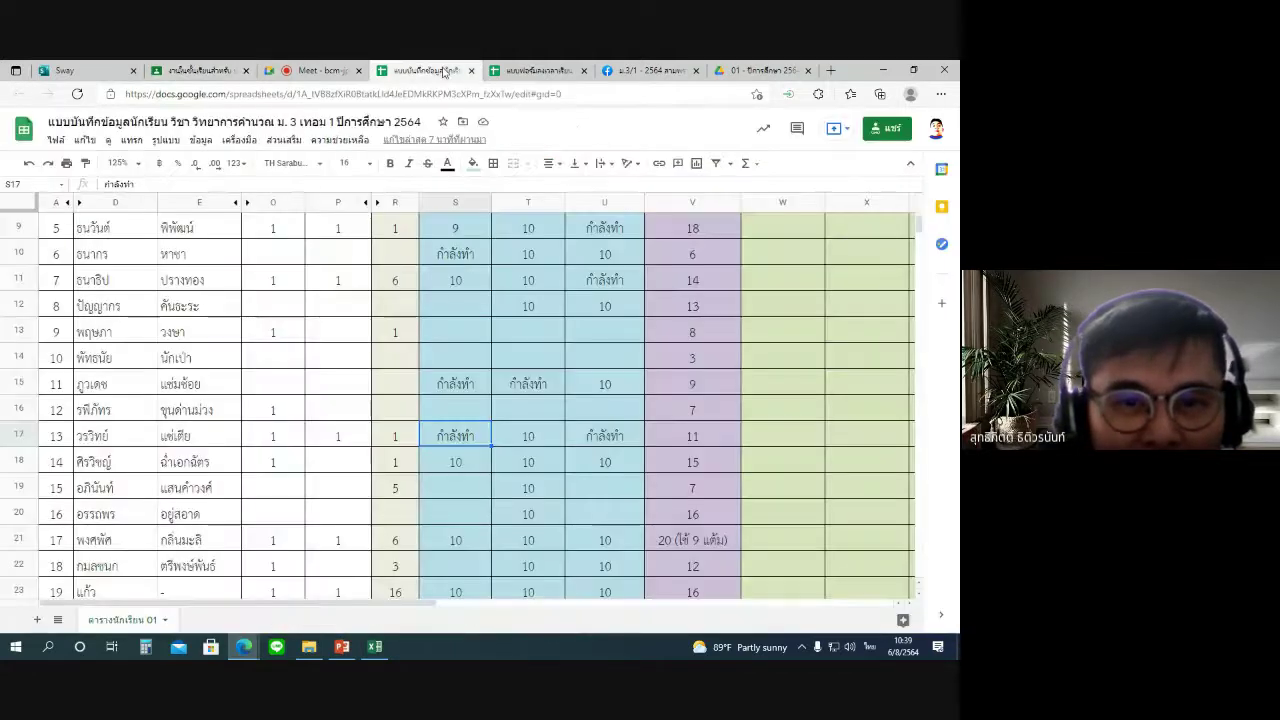
{"action": "left_click", "coordinate": [475, 463]}
{"action": "left_click", "coordinate": [401, 438]}
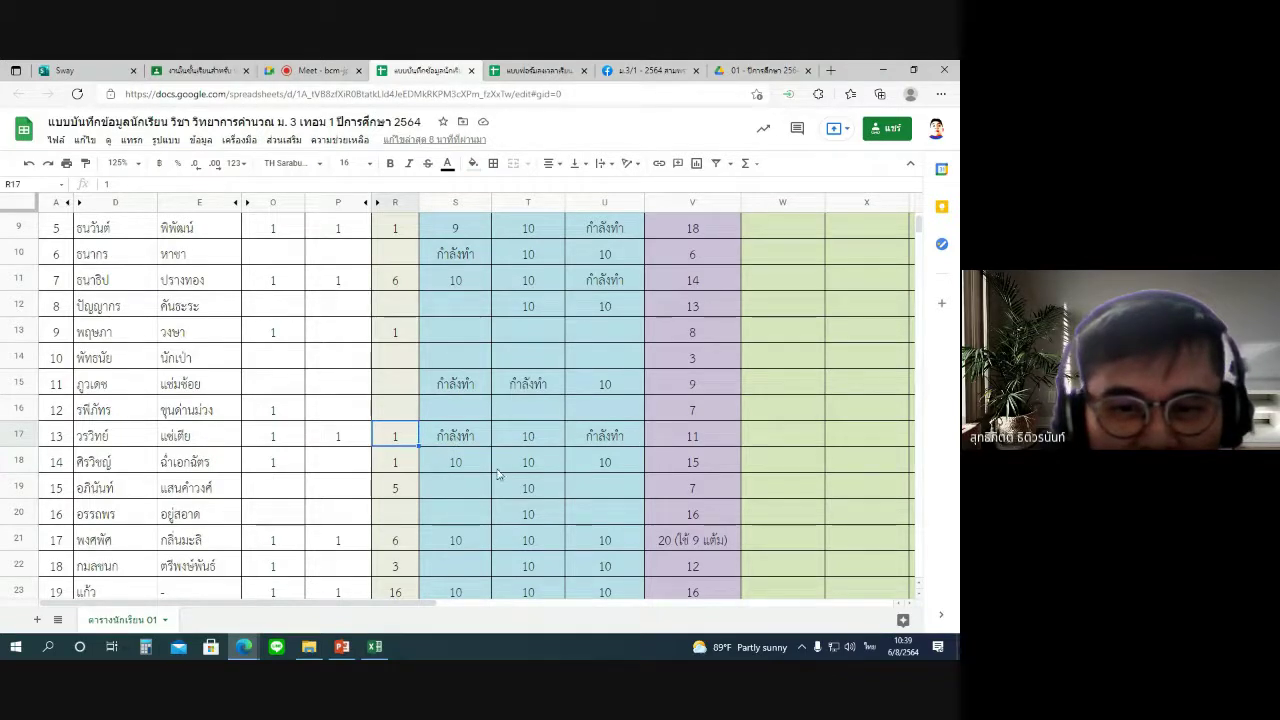
{"action": "left_click", "coordinate": [443, 466]}
{"action": "left_click", "coordinate": [403, 440]}
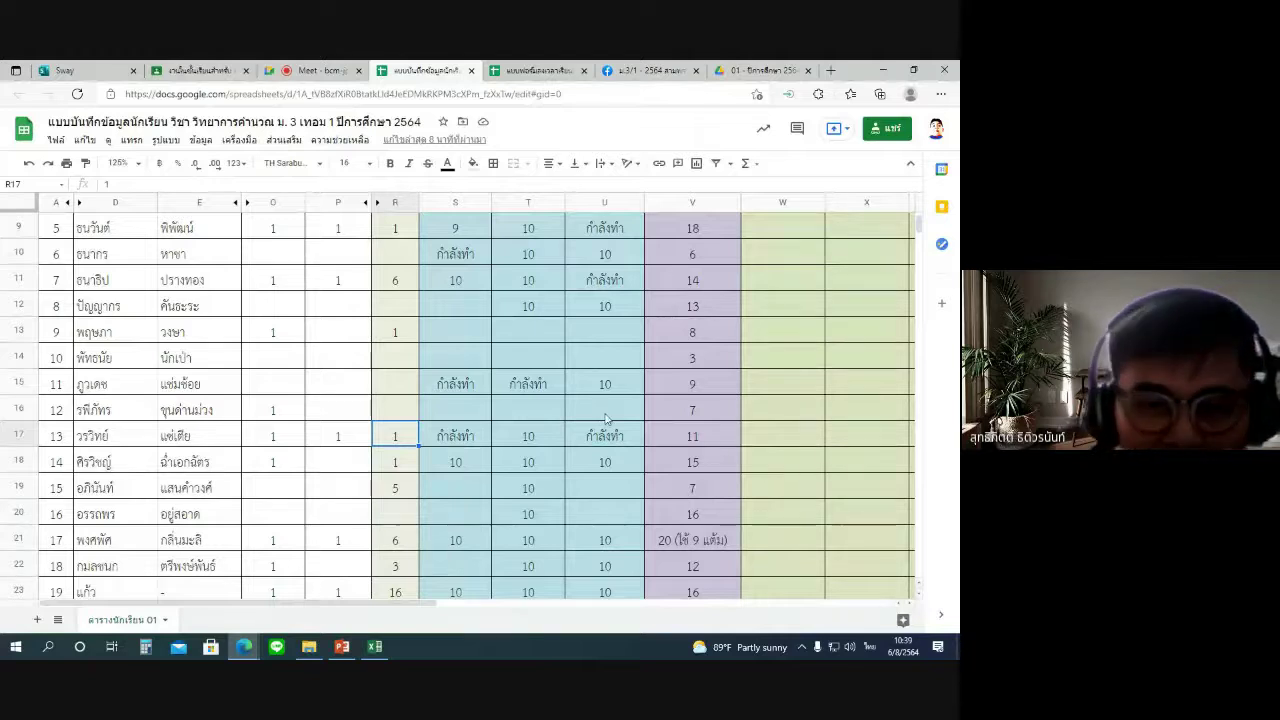
{"action": "left_click", "coordinate": [482, 436]}
{"action": "left_click", "coordinate": [598, 440]}
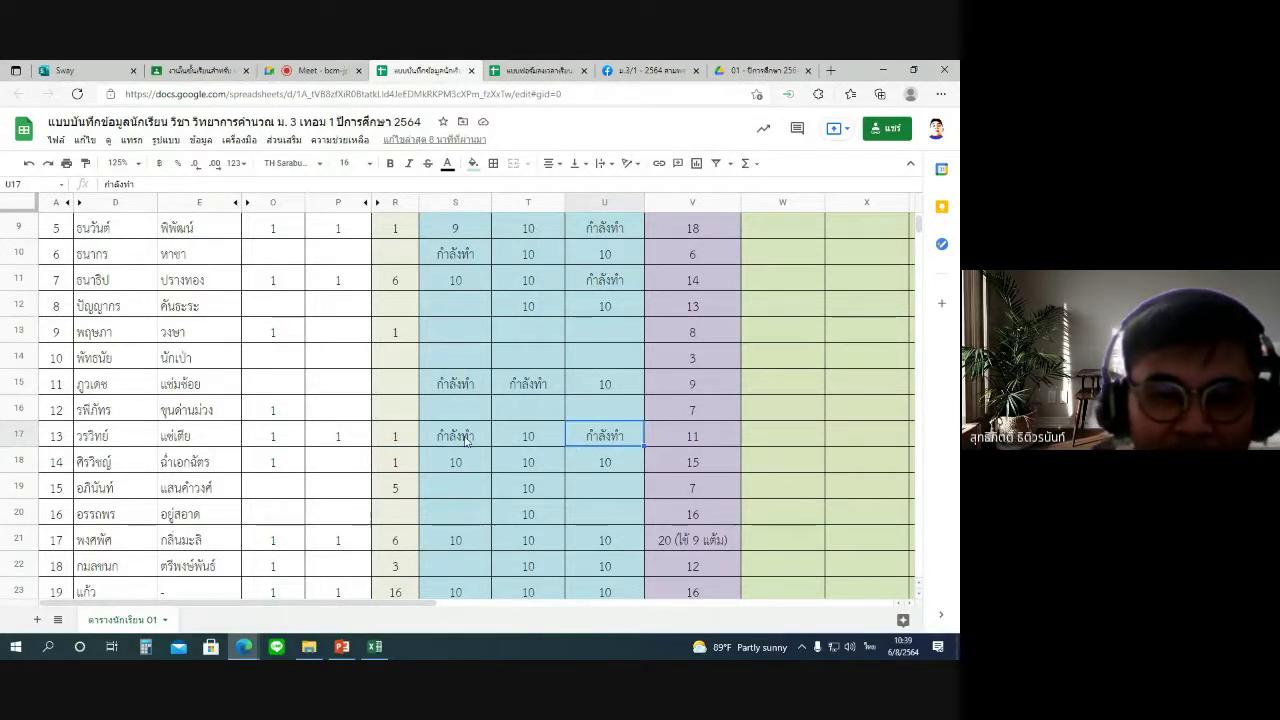
{"action": "left_click", "coordinate": [466, 440]}
{"action": "left_click", "coordinate": [537, 434]}
{"action": "left_click", "coordinate": [698, 437]}
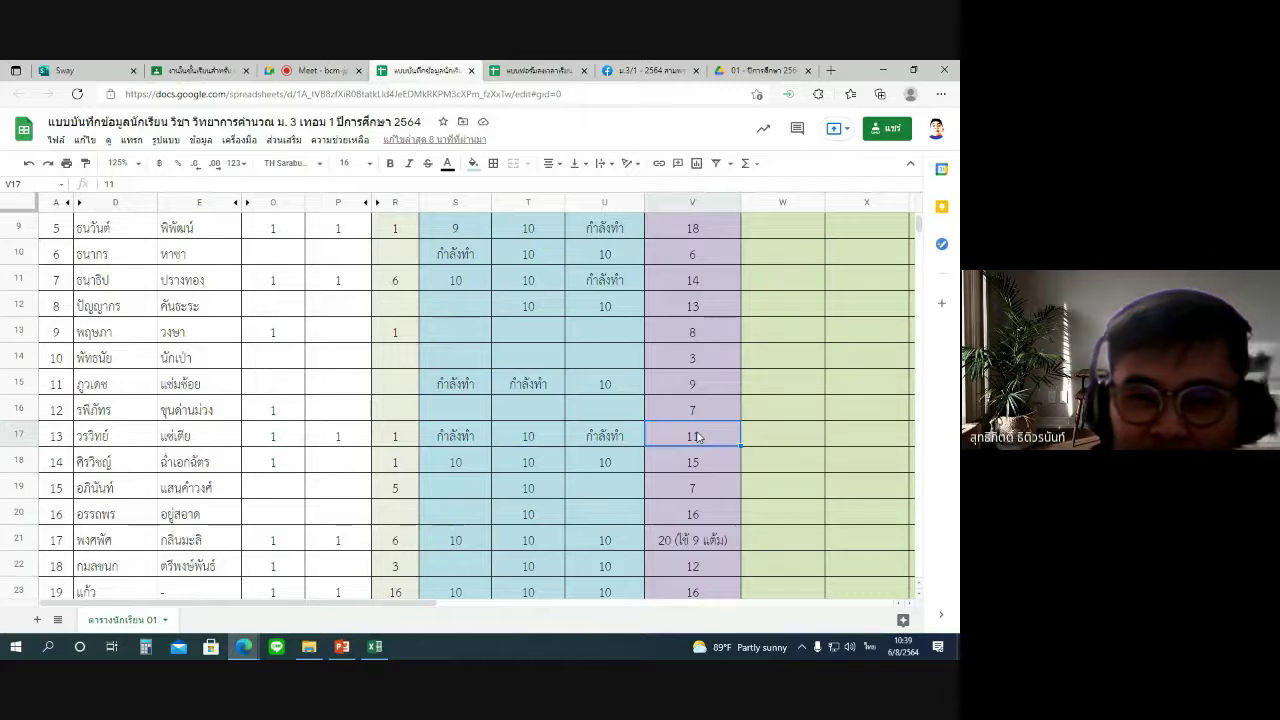
Examine the midterm column heading and the scores of students 4 and 6, then student number 7's data processing entry.
{"action": "scroll", "coordinate": [698, 437], "scroll_direction": "up", "scroll_amount": 4}
{"action": "left_click", "coordinate": [710, 262]}
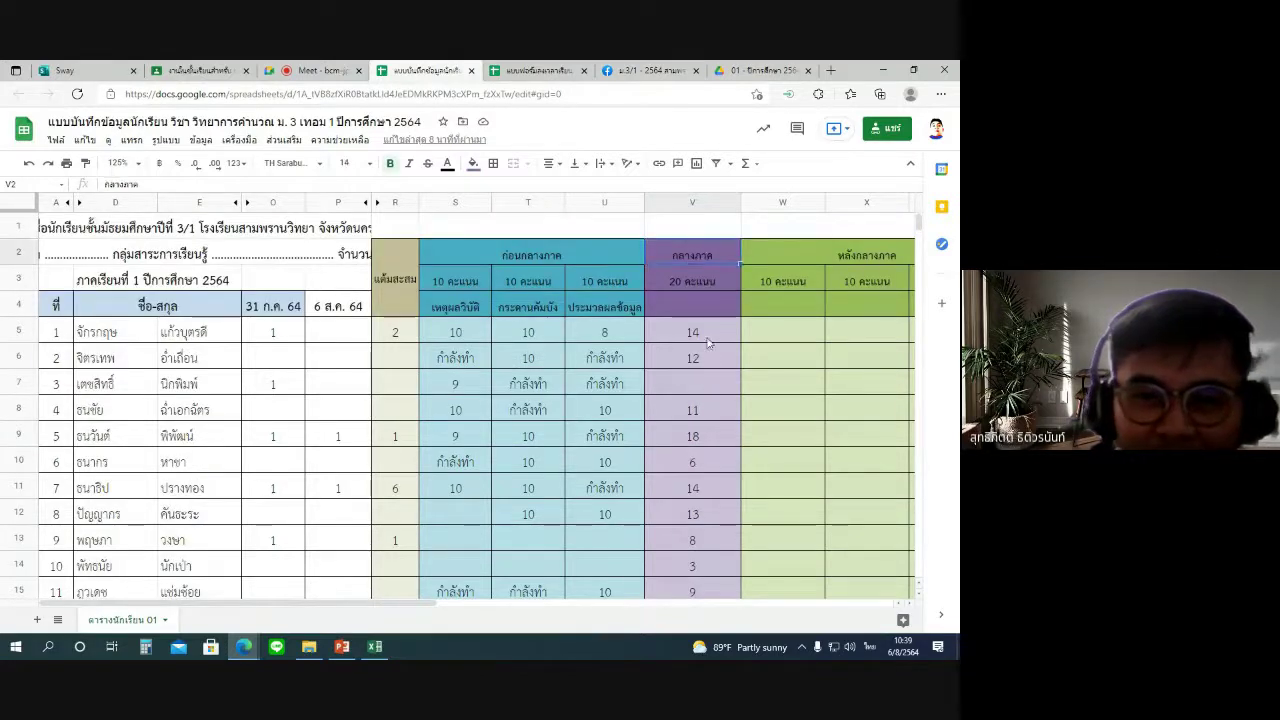
{"action": "left_click", "coordinate": [707, 415]}
{"action": "scroll", "coordinate": [707, 415], "scroll_direction": "down", "scroll_amount": 2}
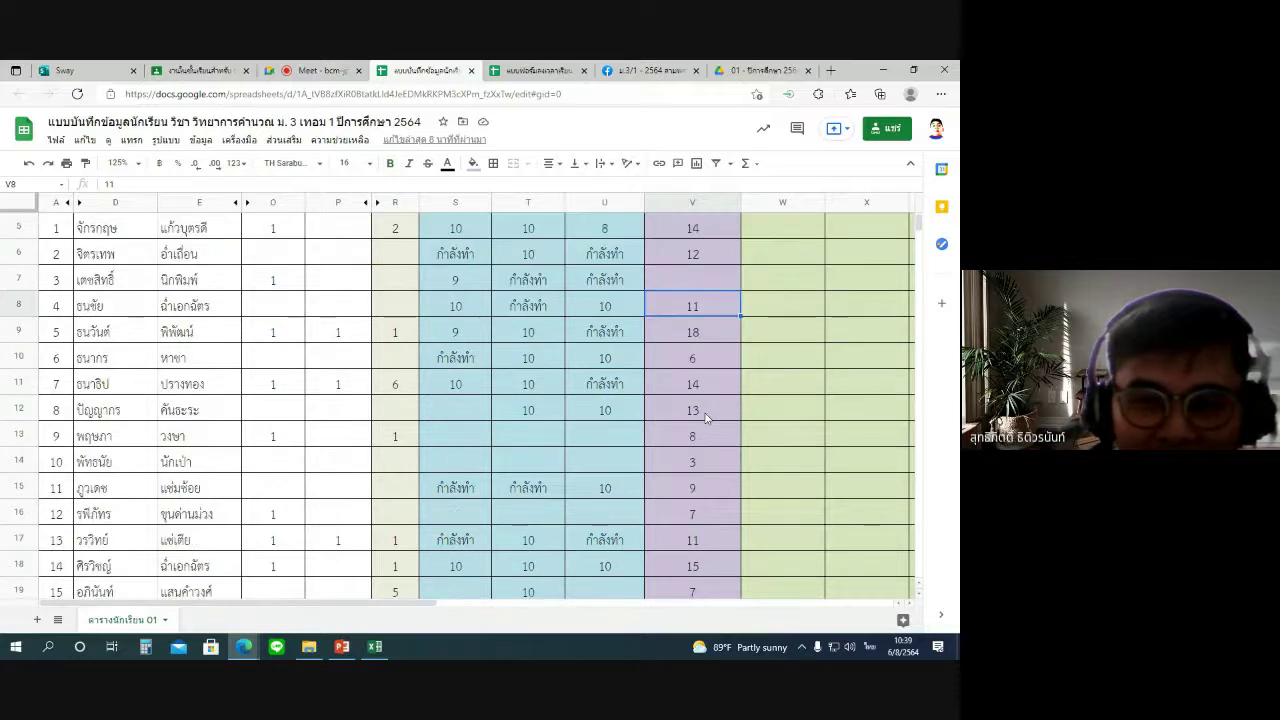
{"action": "left_click", "coordinate": [704, 362]}
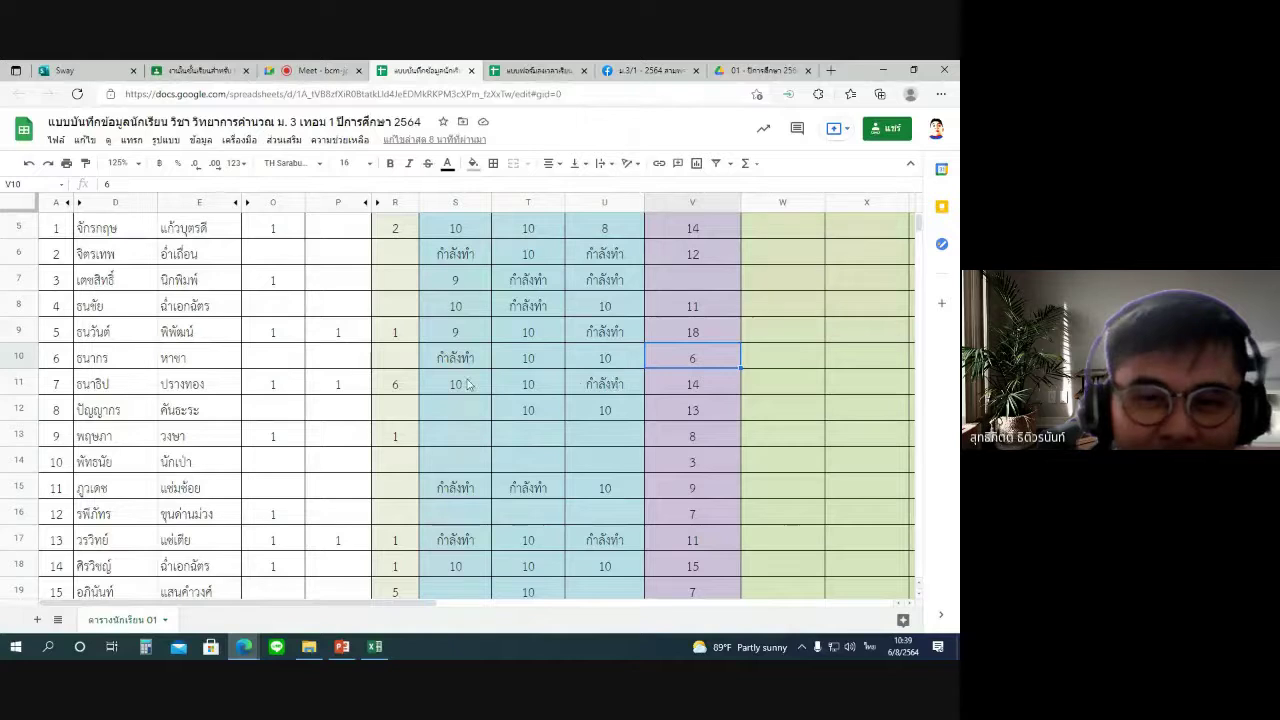
{"action": "left_click", "coordinate": [612, 392]}
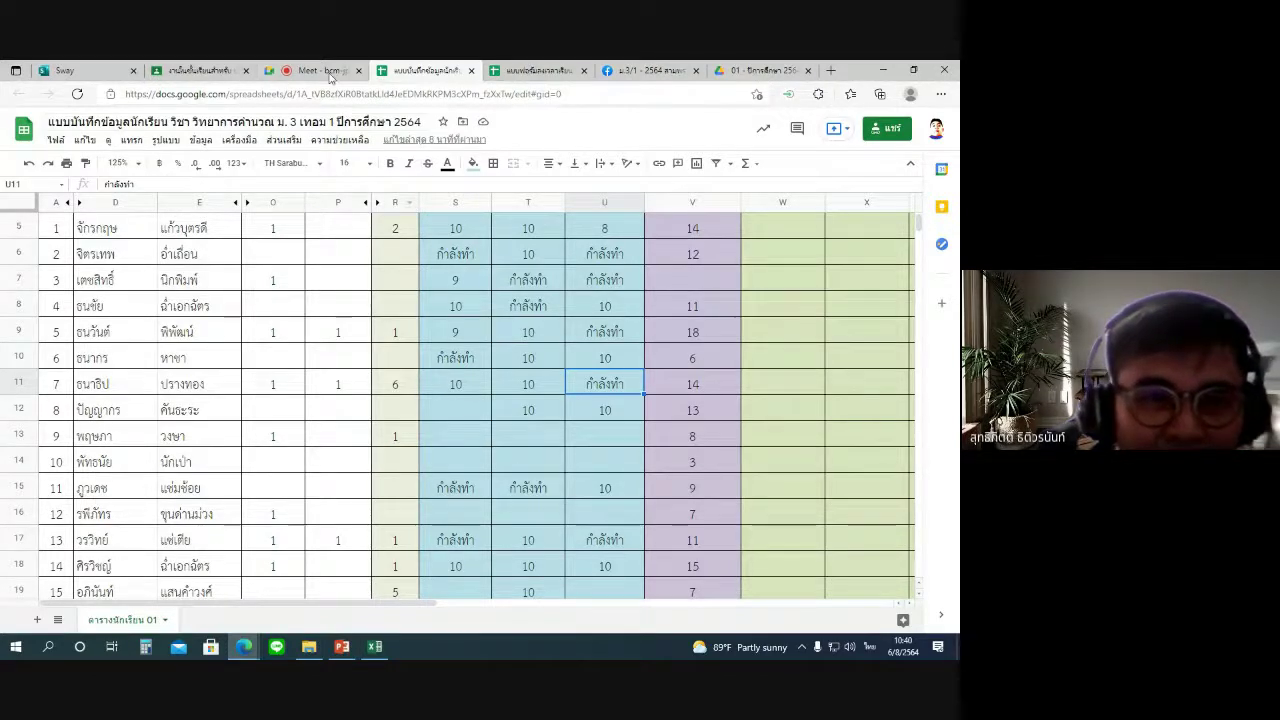
Check the Meet call, then compare the midterm scores of students 8 to 11 in the score sheet.
{"action": "left_click", "coordinate": [310, 70]}
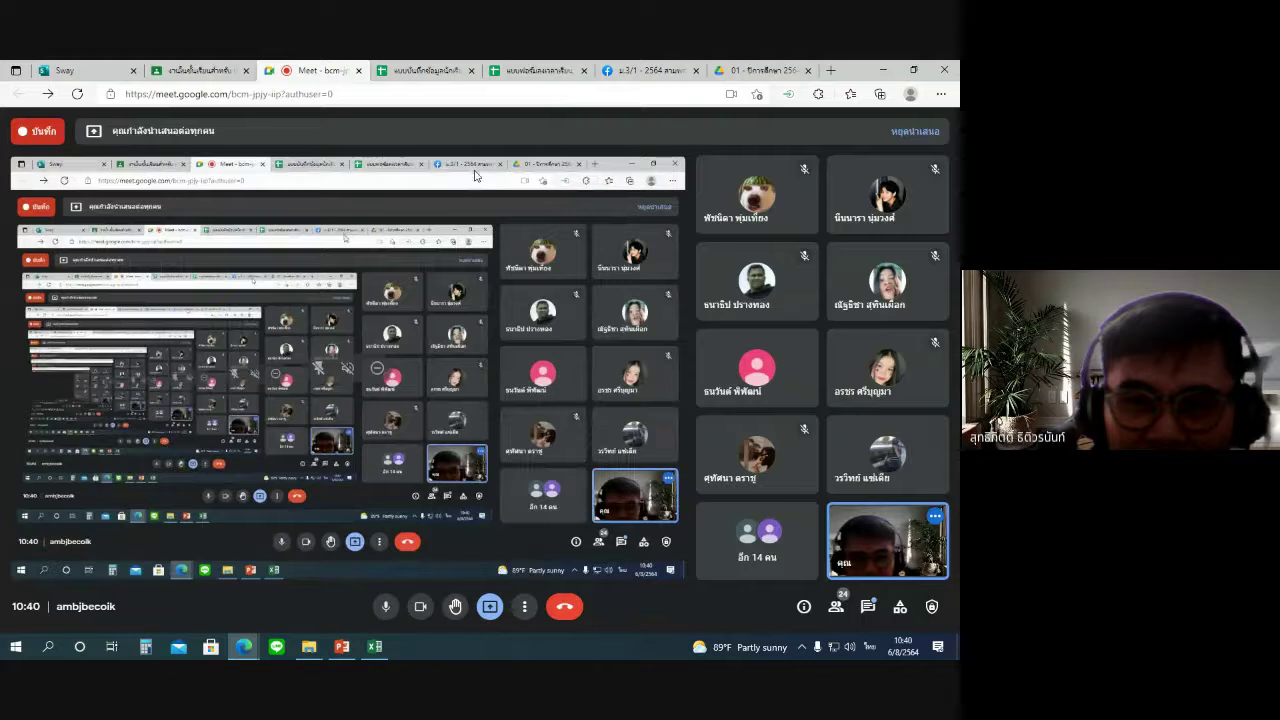
{"action": "left_click", "coordinate": [434, 76]}
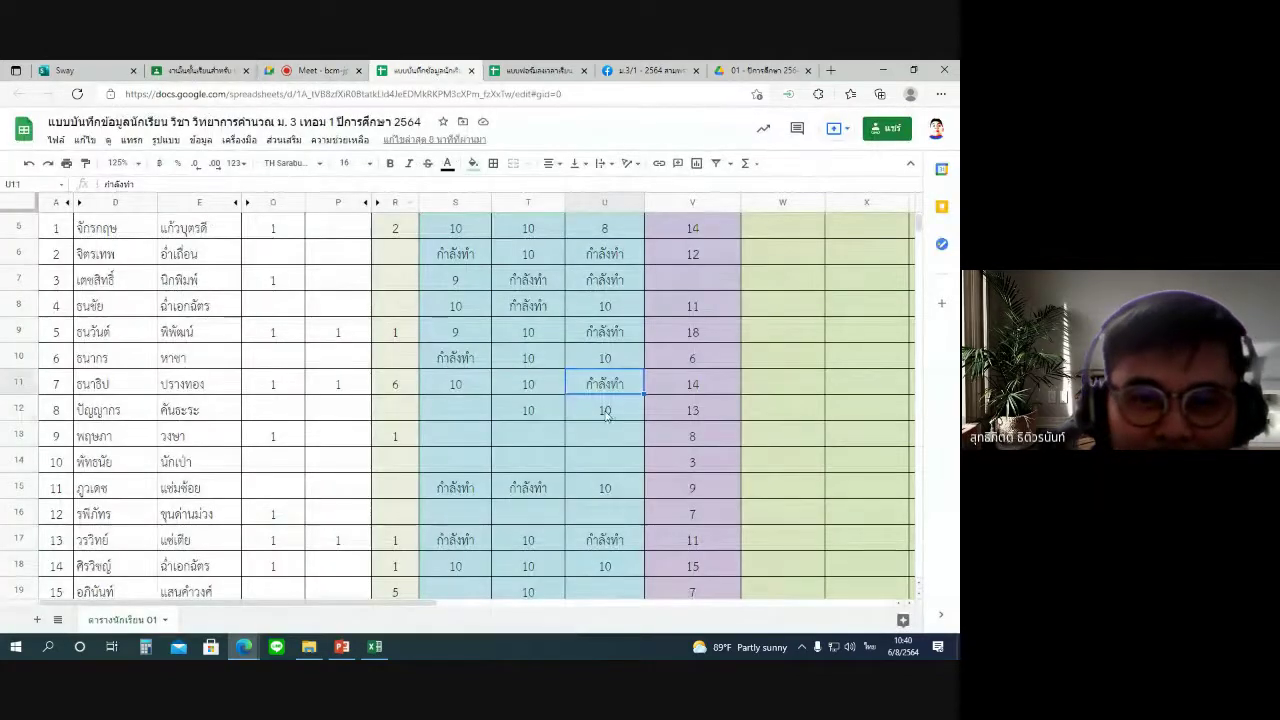
{"action": "left_click", "coordinate": [693, 412]}
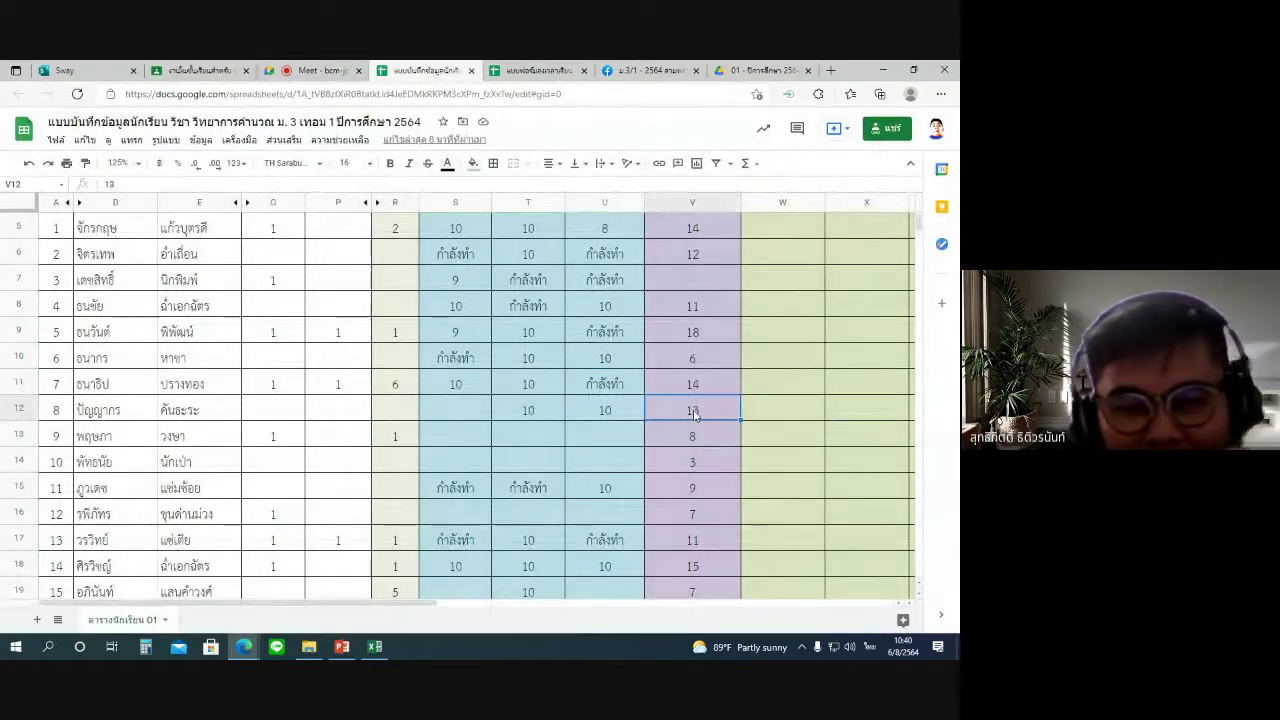
{"action": "left_click", "coordinate": [709, 464]}
{"action": "left_click", "coordinate": [714, 442]}
{"action": "left_click", "coordinate": [707, 490]}
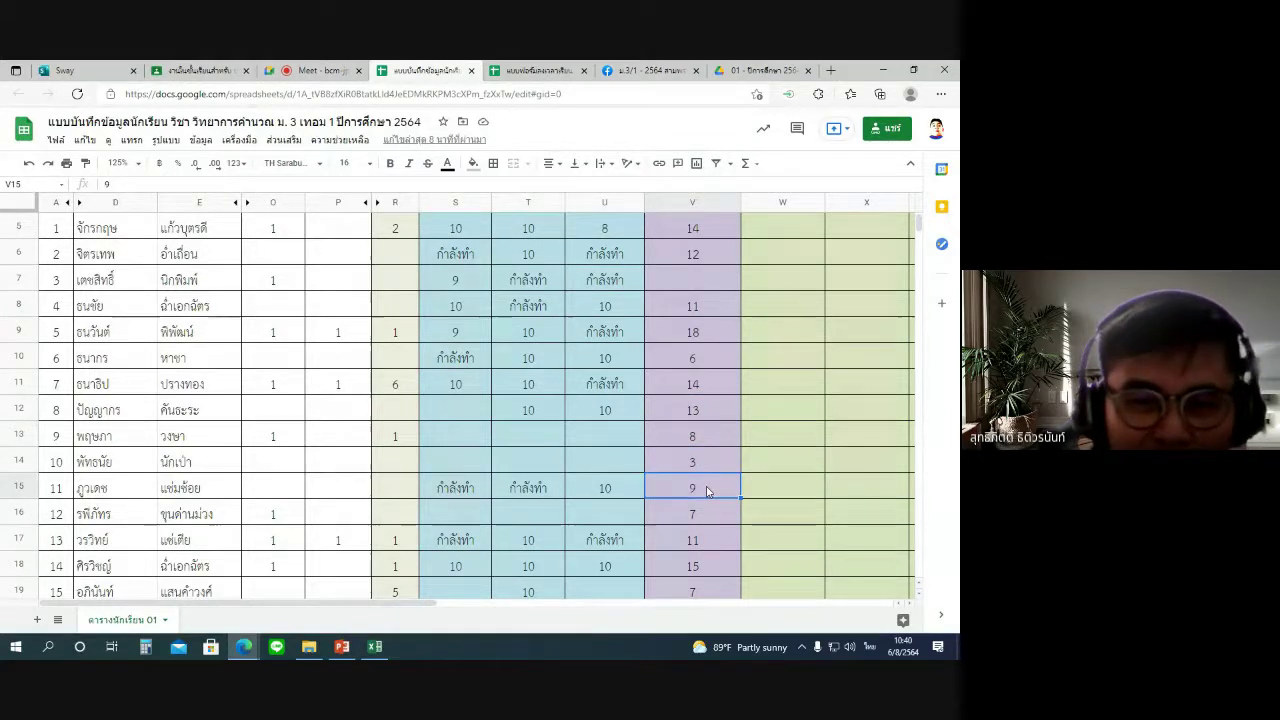
{"action": "left_click", "coordinate": [691, 428]}
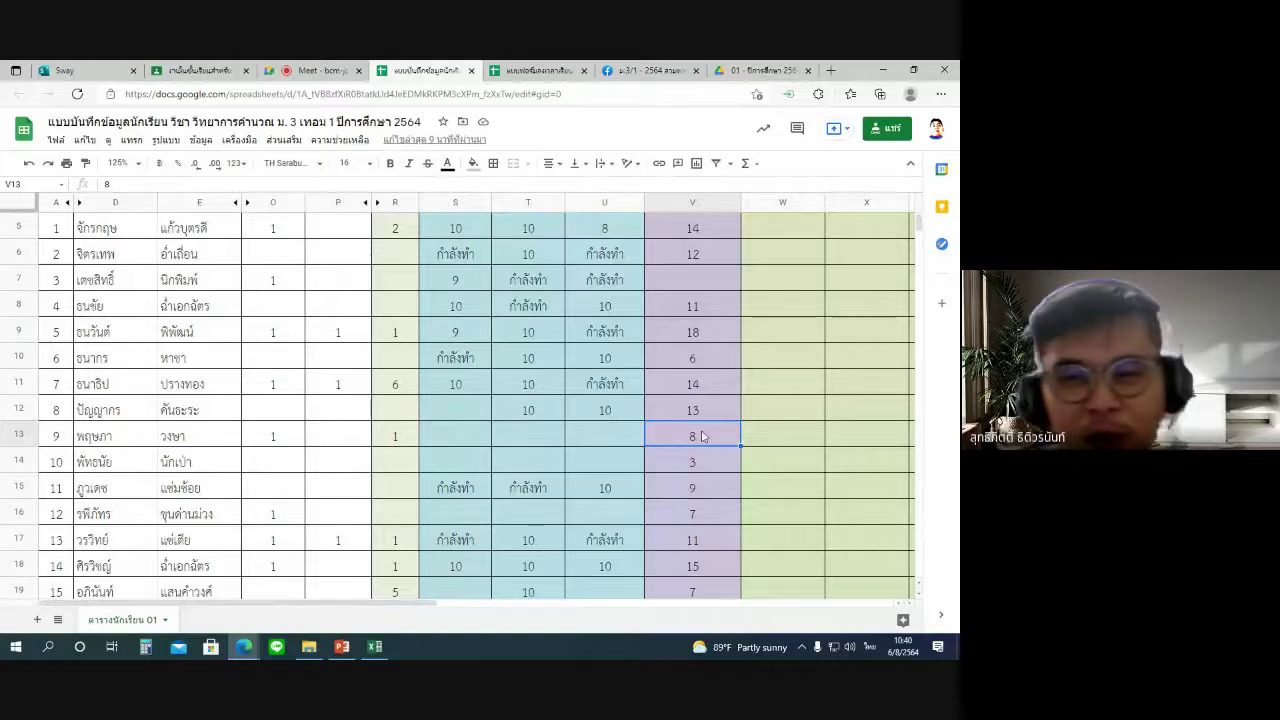
Show the midterm test announcement in the ม.3/1 - 2564 Facebook group, including its scoring and pass criteria.
{"action": "scroll", "coordinate": [701, 437], "scroll_direction": "up", "scroll_amount": 2}
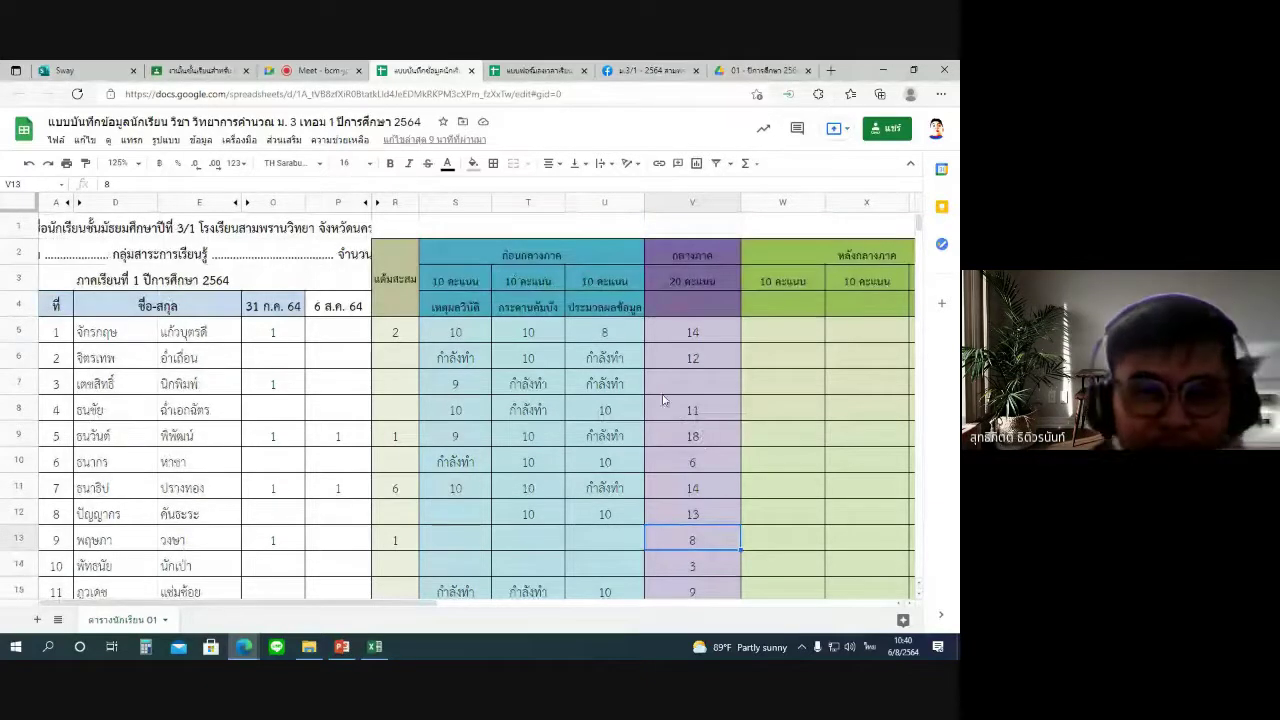
{"action": "left_click", "coordinate": [640, 71]}
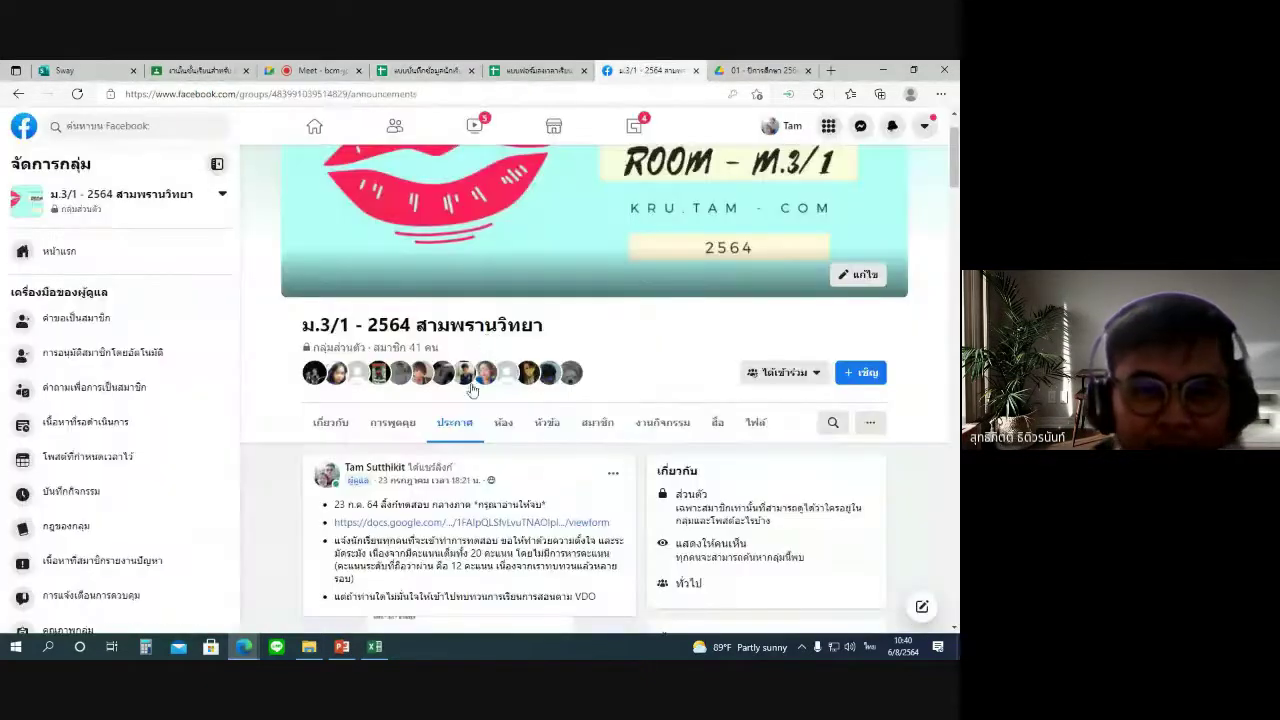
{"action": "scroll", "coordinate": [475, 440], "scroll_direction": "down", "scroll_amount": 2}
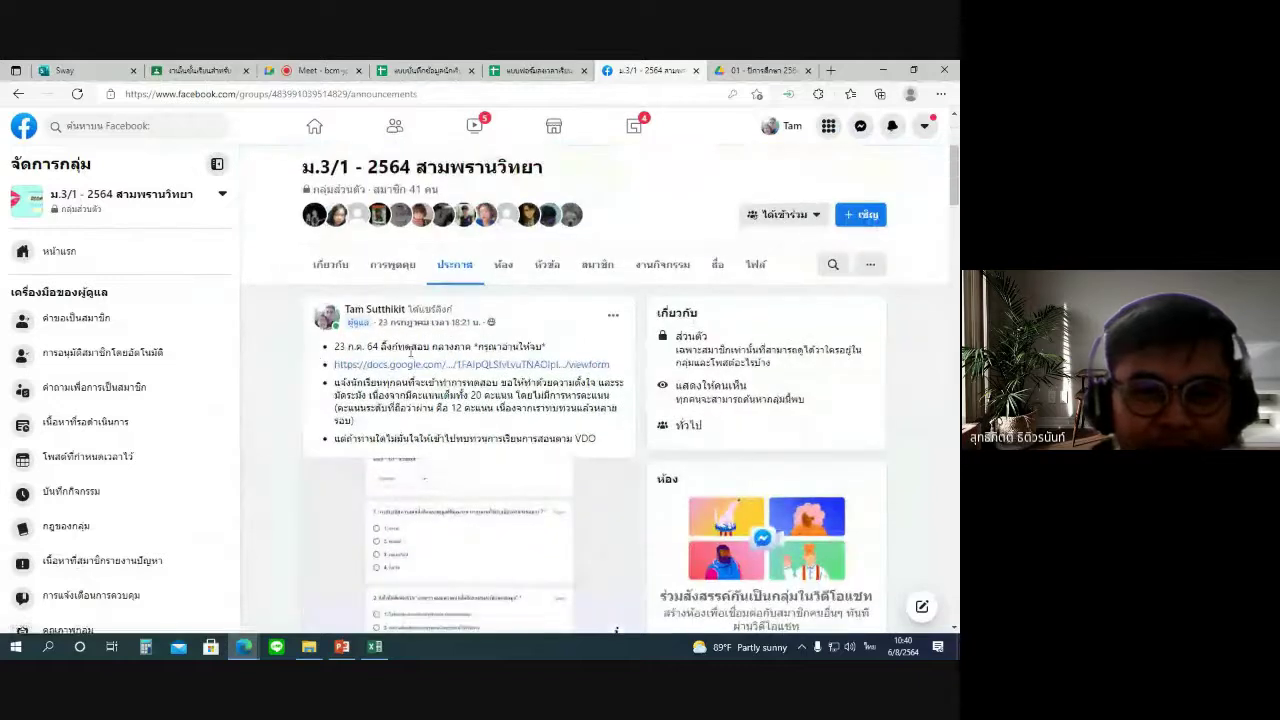
{"action": "left_click", "coordinate": [560, 68]}
Go back to the score sheet and review the midterm scores of students 2 and 4.
{"action": "left_click", "coordinate": [420, 70]}
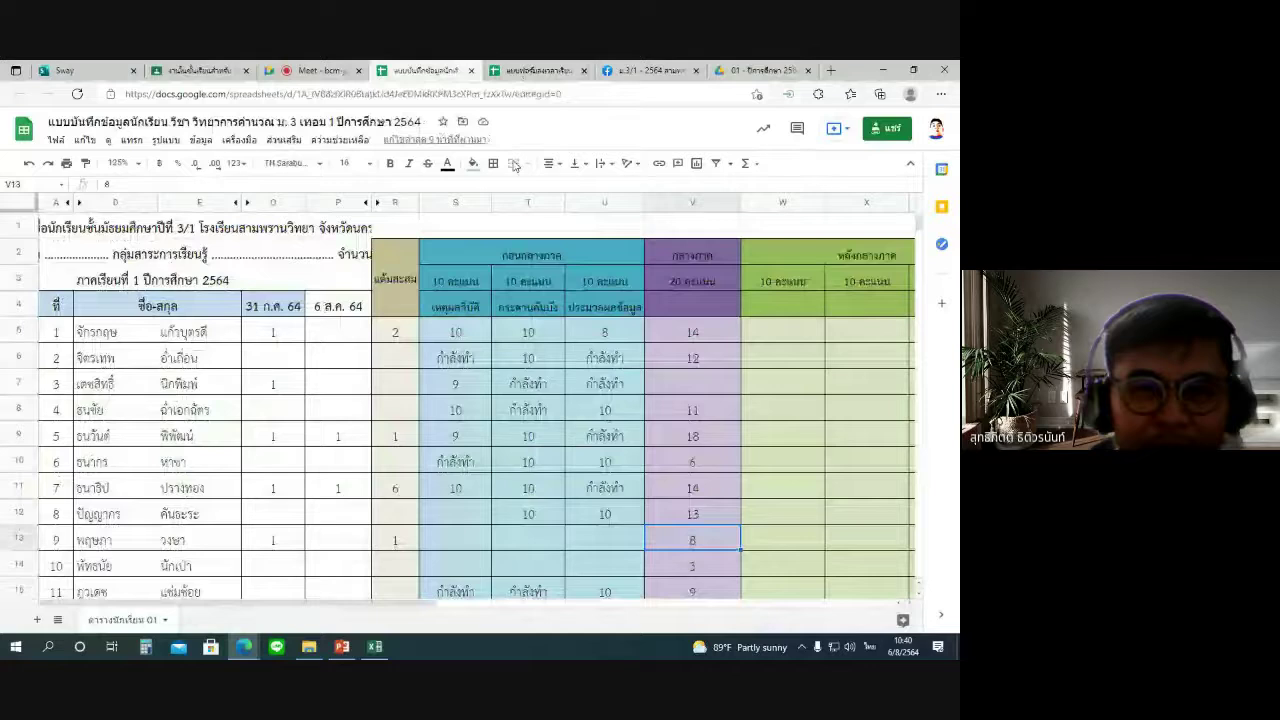
{"action": "left_click", "coordinate": [678, 355]}
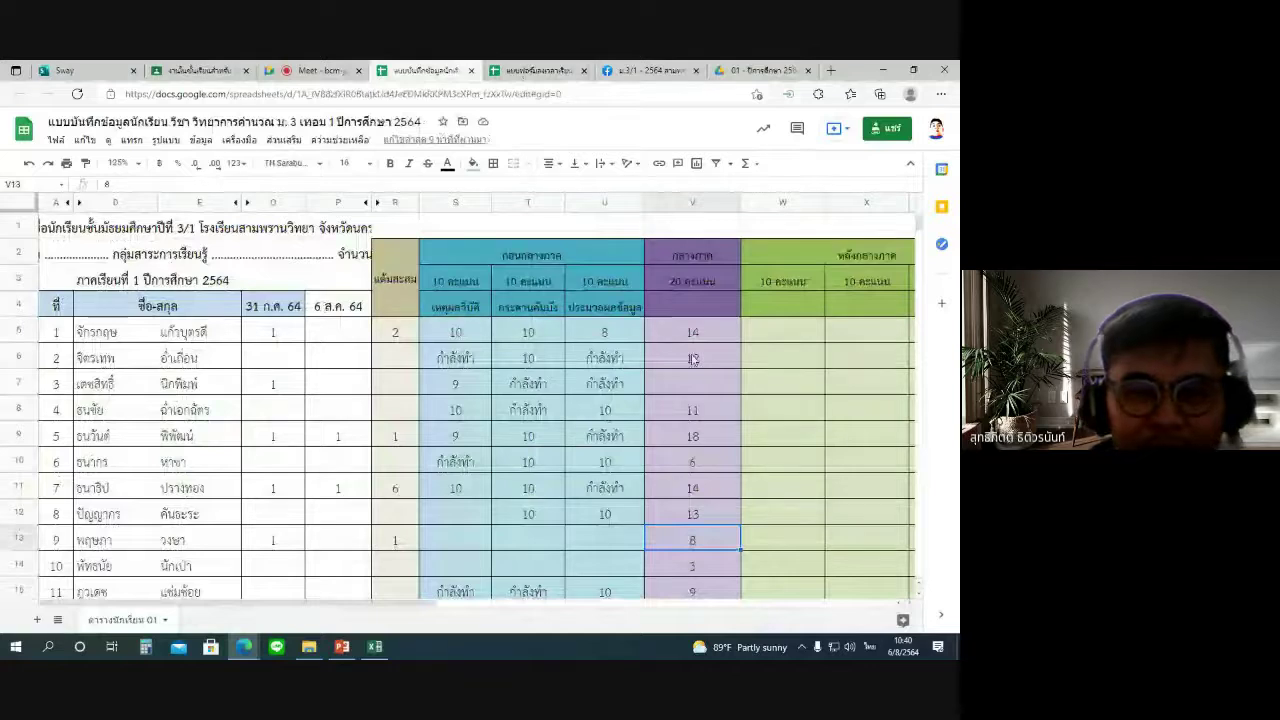
{"action": "left_click", "coordinate": [693, 408]}
{"action": "scroll", "coordinate": [688, 388], "scroll_direction": "down", "scroll_amount": 1}
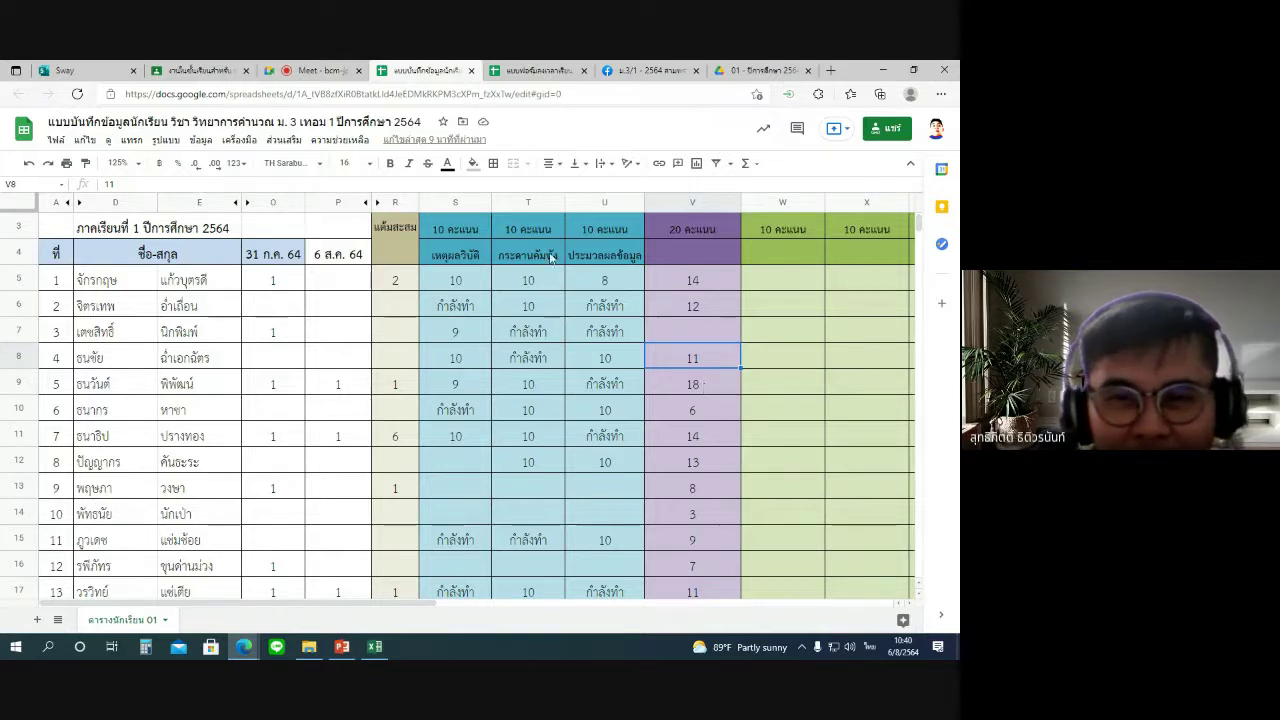
Check the attendance form responses and the Meet call participants alongside the score sheet.
{"action": "left_click", "coordinate": [533, 72]}
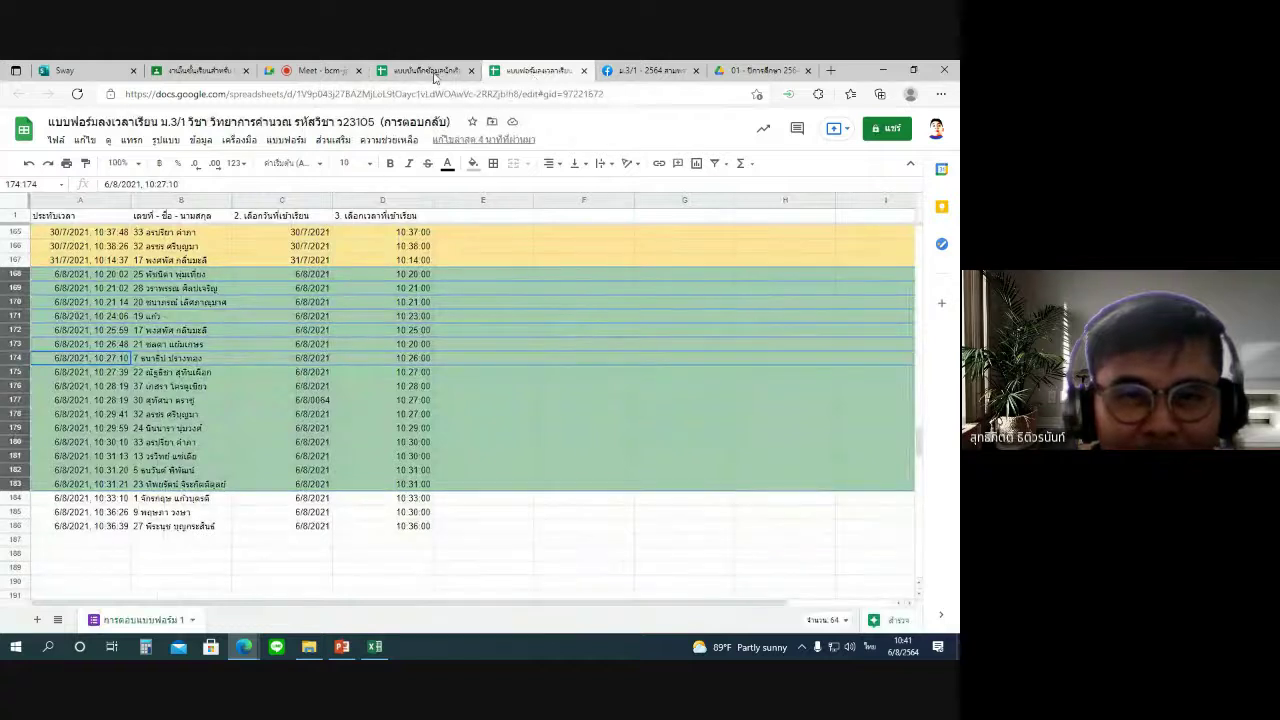
{"action": "left_click", "coordinate": [435, 72]}
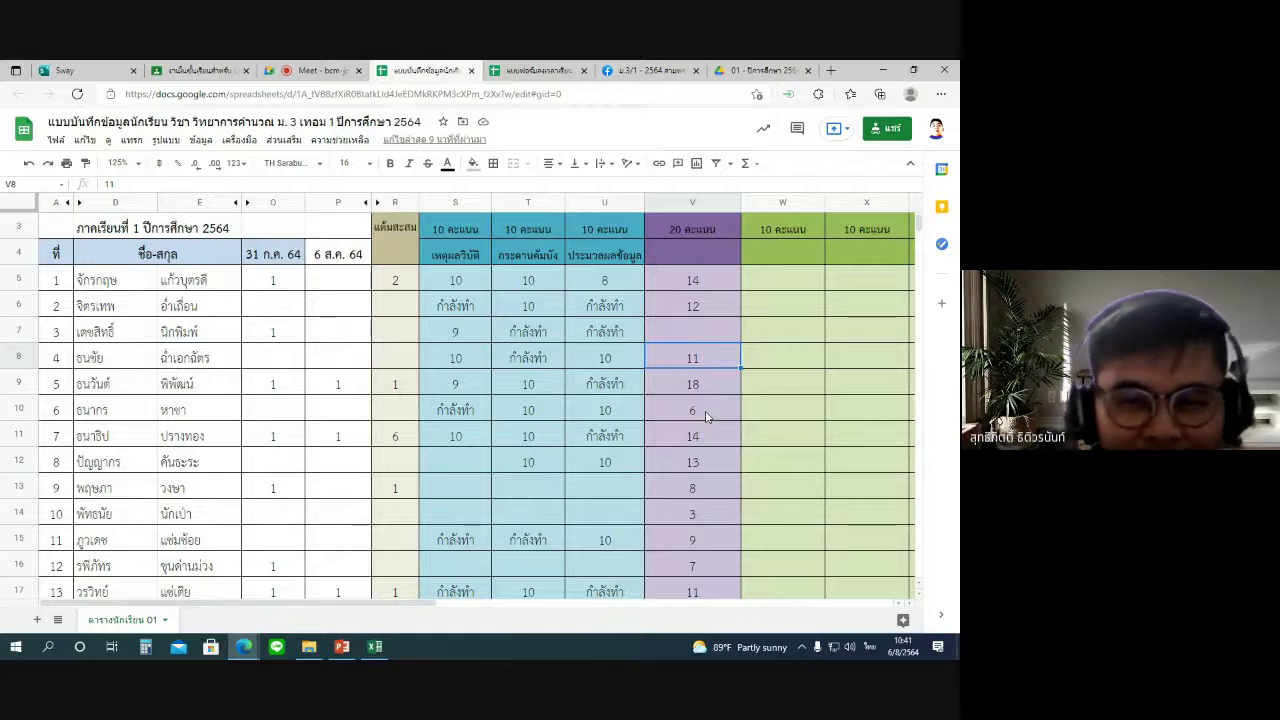
{"action": "scroll", "coordinate": [703, 500], "scroll_direction": "down", "scroll_amount": 1}
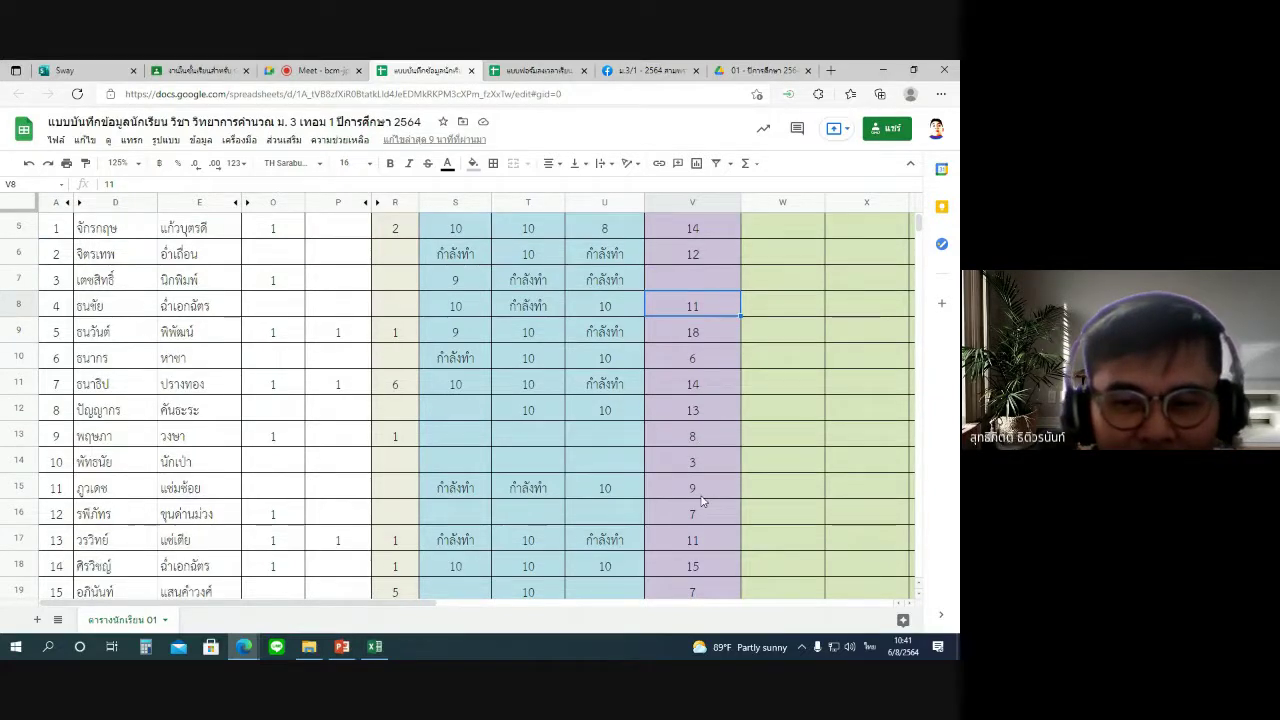
{"action": "left_click", "coordinate": [308, 70]}
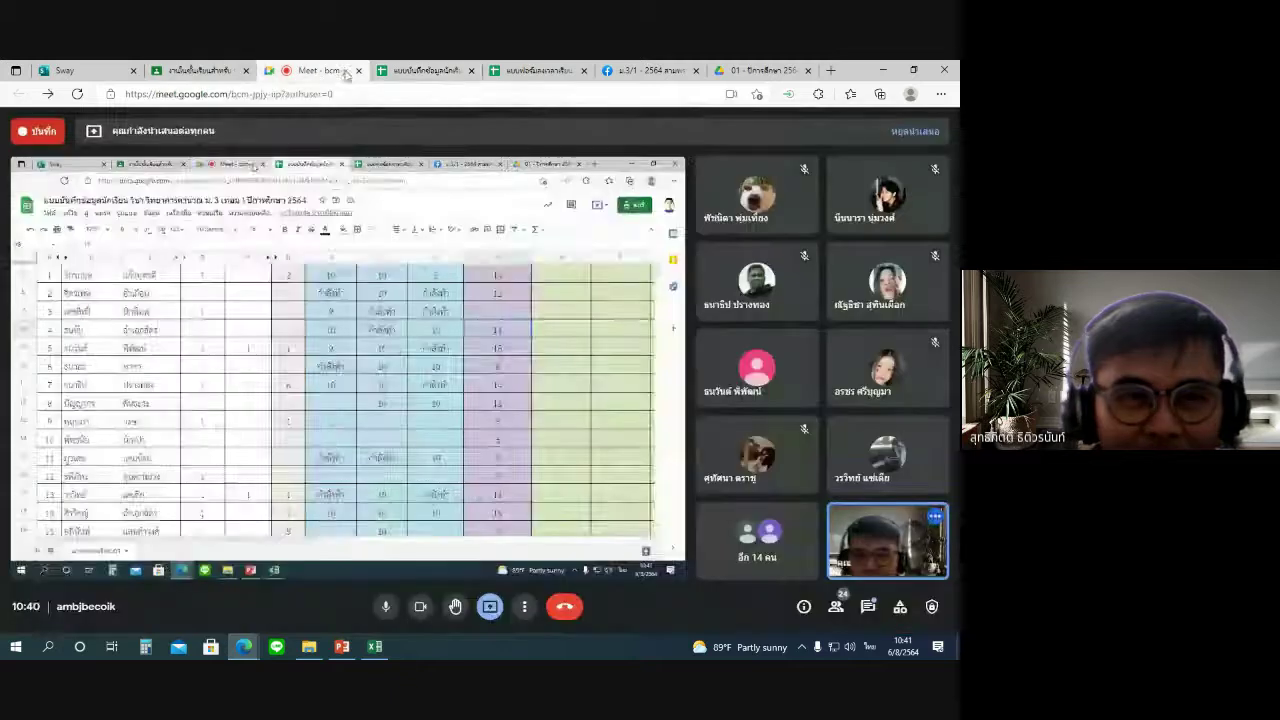
{"action": "left_click", "coordinate": [530, 70]}
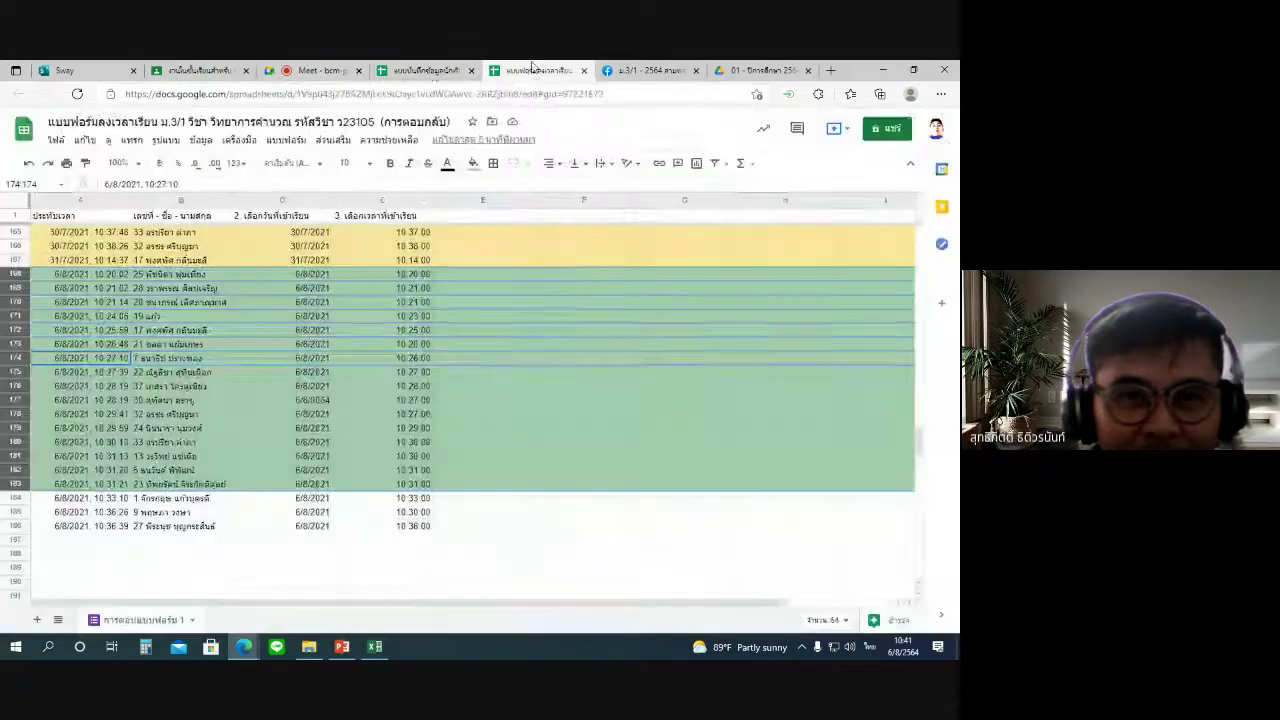
{"action": "left_click", "coordinate": [434, 72]}
Review student number 13's accumulated points and midterm score in the score sheet.
{"action": "scroll", "coordinate": [640, 537], "scroll_direction": "down", "scroll_amount": 1}
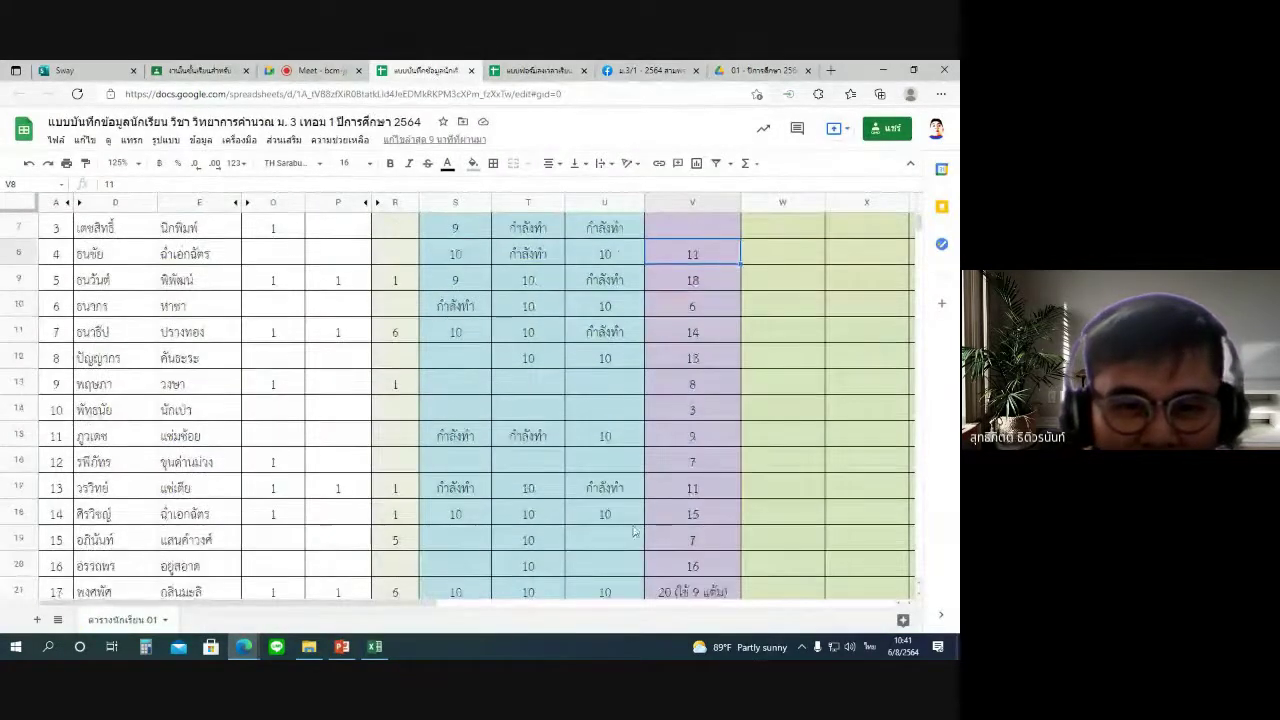
{"action": "left_click", "coordinate": [393, 488]}
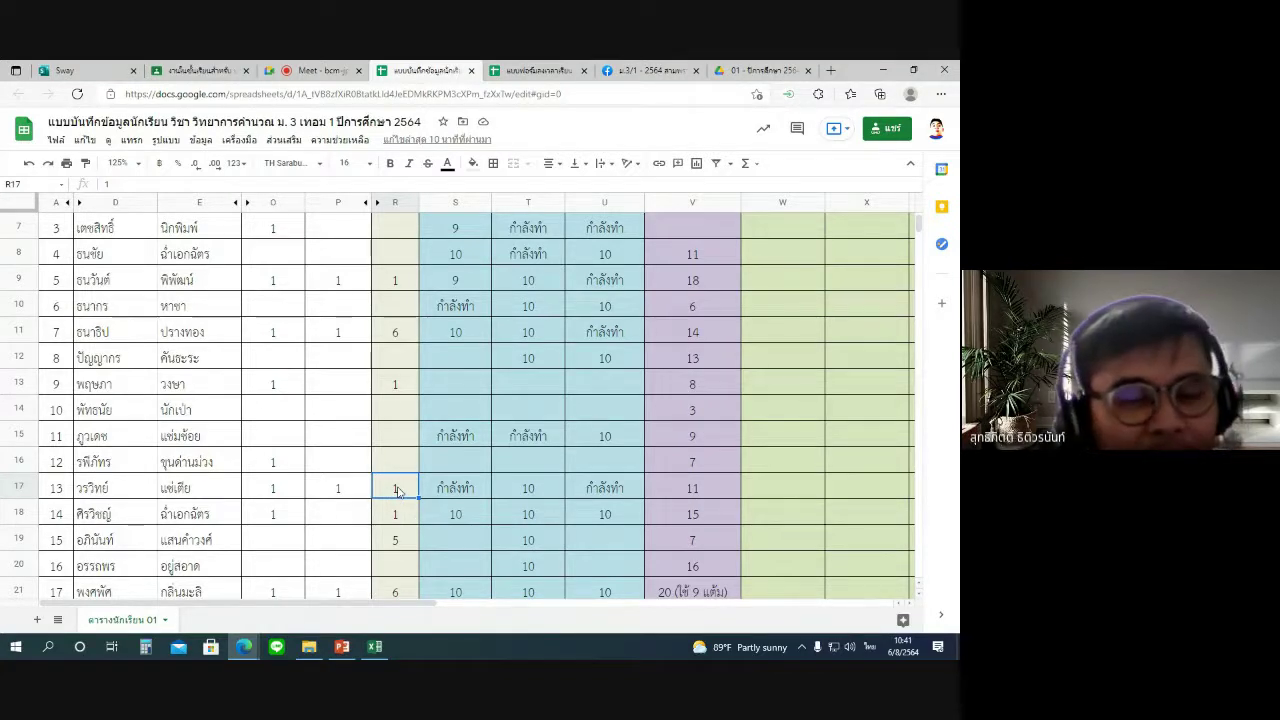
{"action": "left_click", "coordinate": [692, 490]}
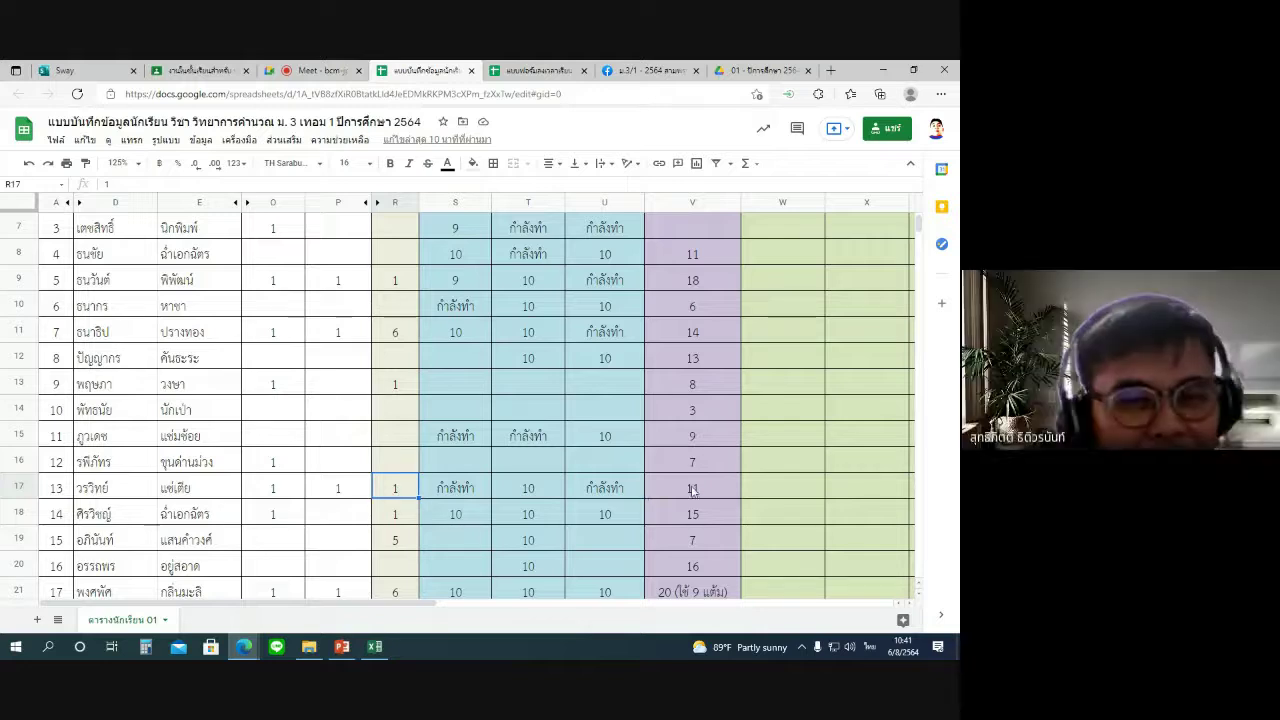
Set student number 13's midterm score to 12, clear their accumulated points, and point out their unfinished worksheets.
{"action": "type", "text": "12"}
{"action": "key", "text": "Return"}
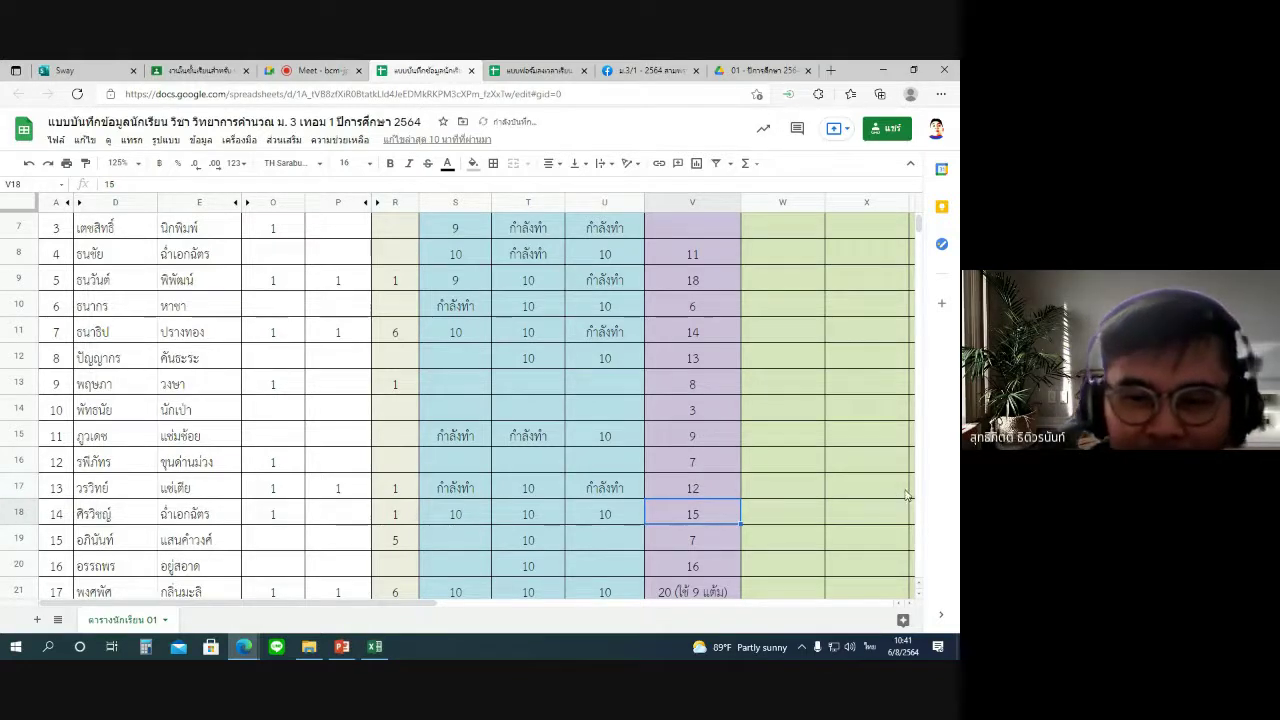
{"action": "left_click", "coordinate": [409, 487]}
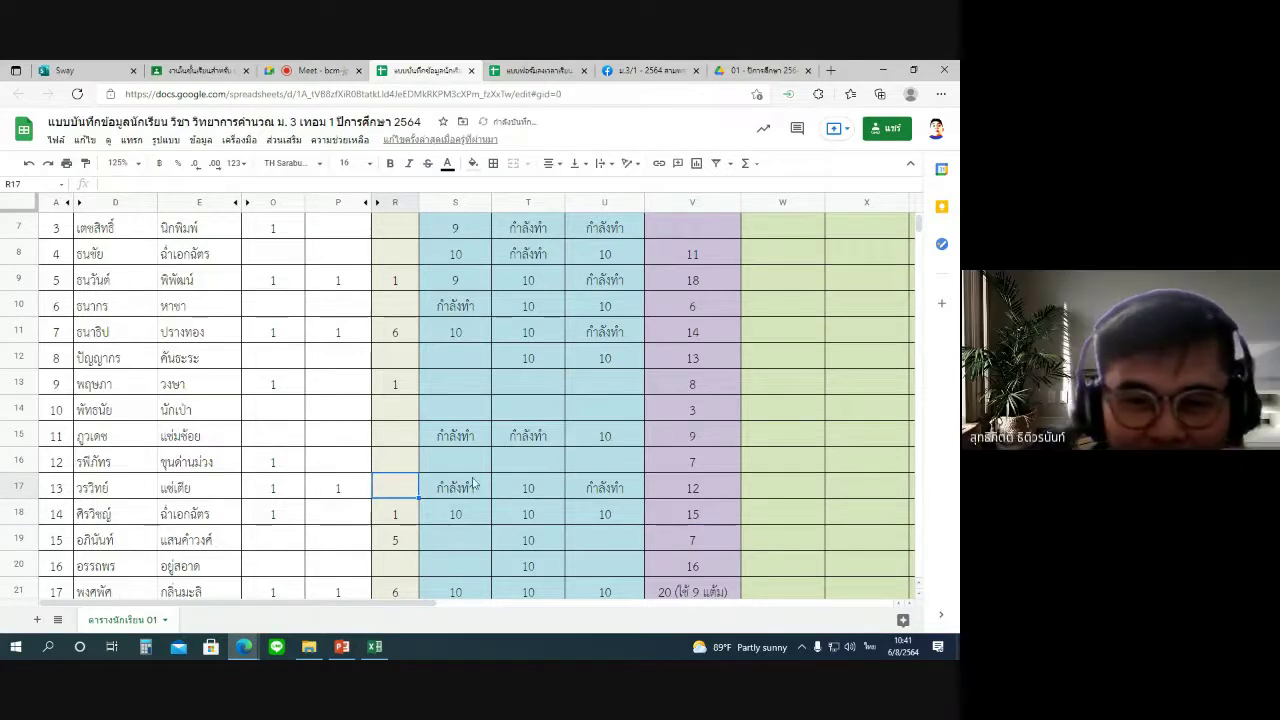
{"action": "left_click", "coordinate": [474, 484]}
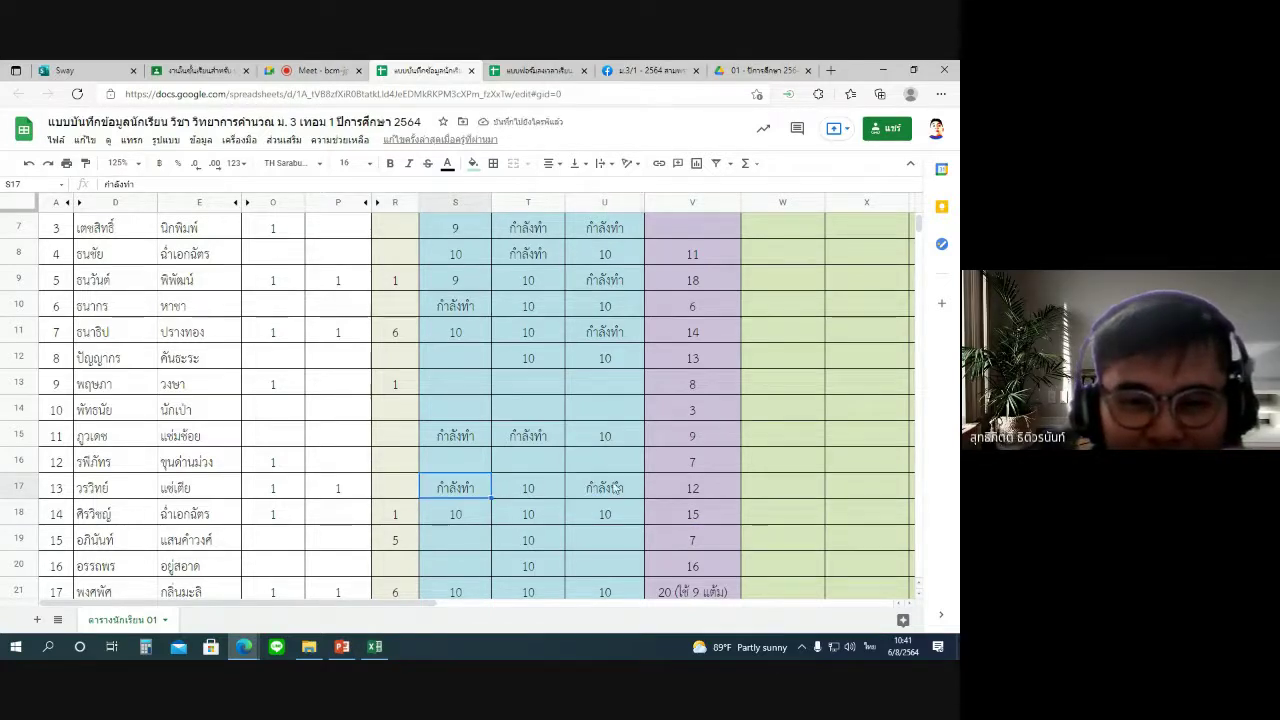
{"action": "left_click", "coordinate": [617, 488]}
Append the note "(ใช้ 4 แต้ม)" to student number 19's midterm score.
{"action": "scroll", "coordinate": [556, 450], "scroll_direction": "down", "scroll_amount": 1}
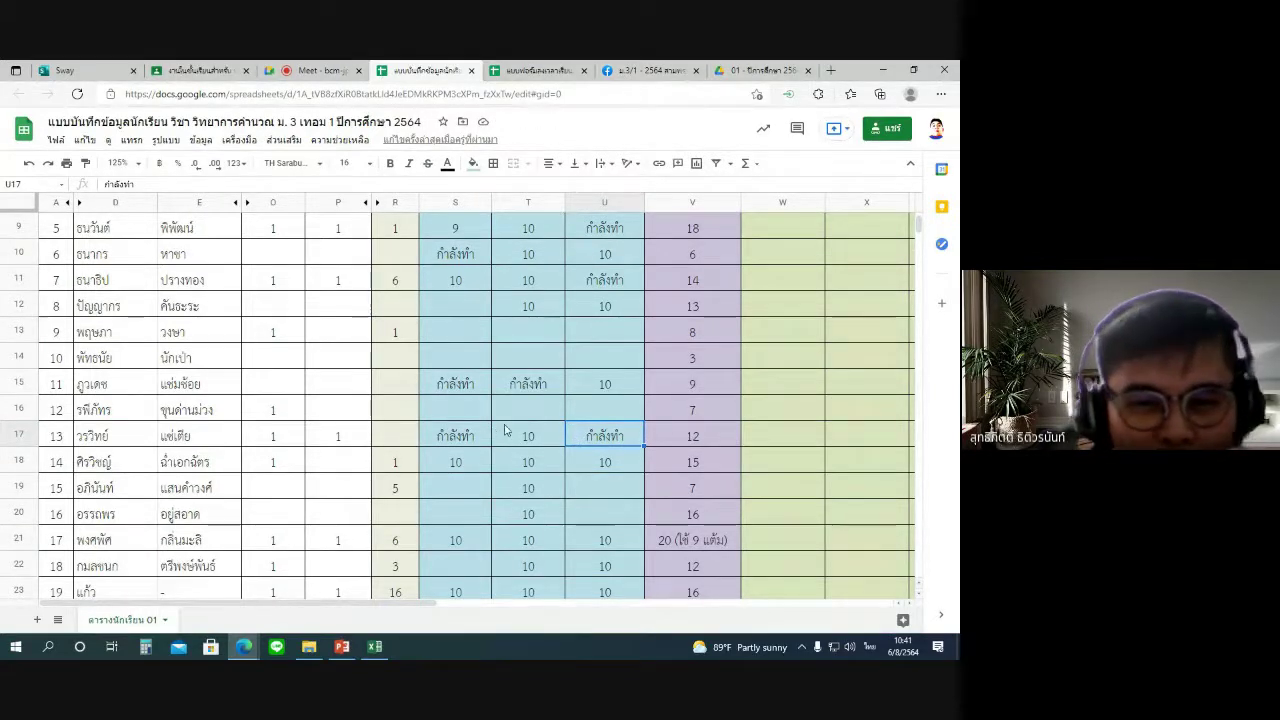
{"action": "scroll", "coordinate": [517, 464], "scroll_direction": "down", "scroll_amount": 1}
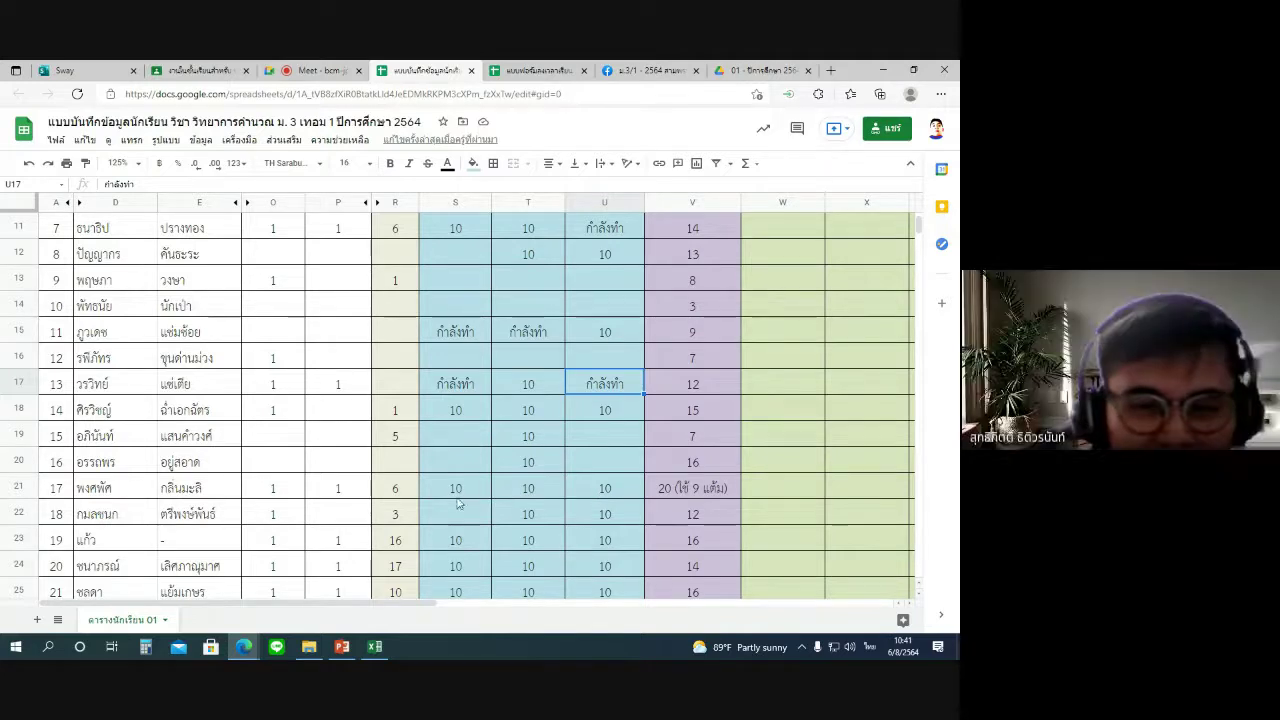
{"action": "scroll", "coordinate": [458, 503], "scroll_direction": "down", "scroll_amount": 2}
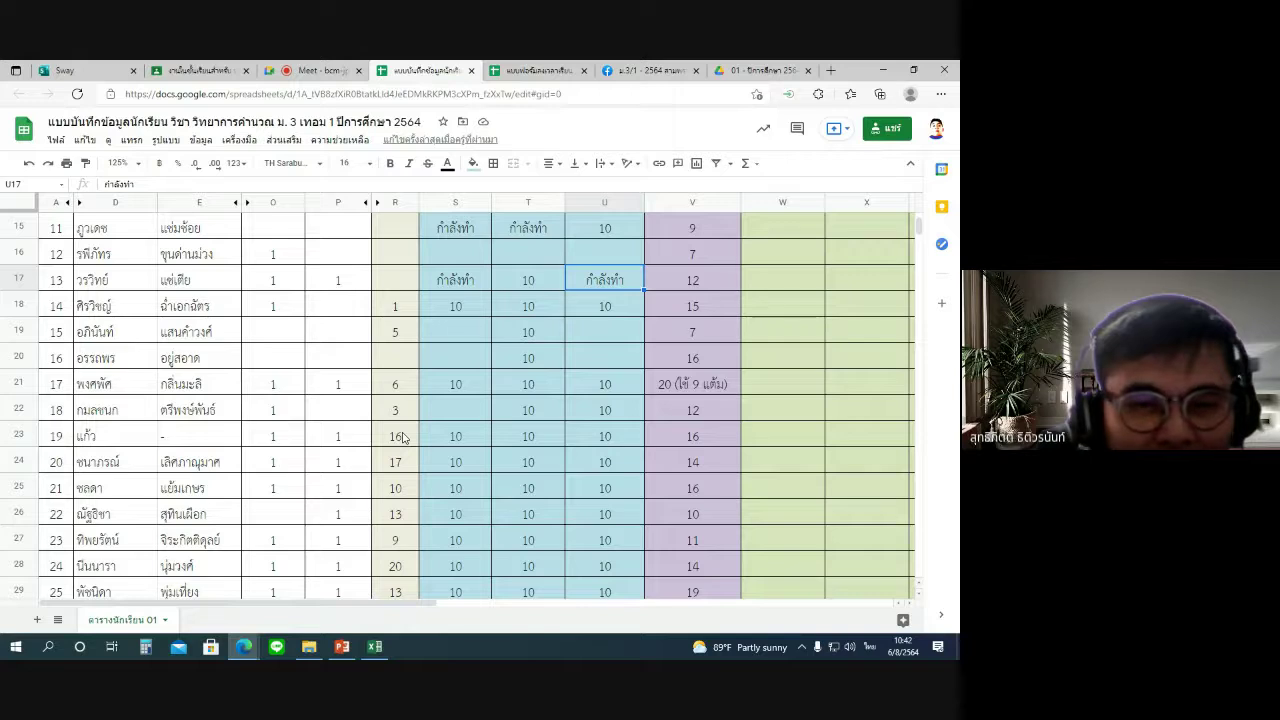
{"action": "left_click", "coordinate": [396, 436]}
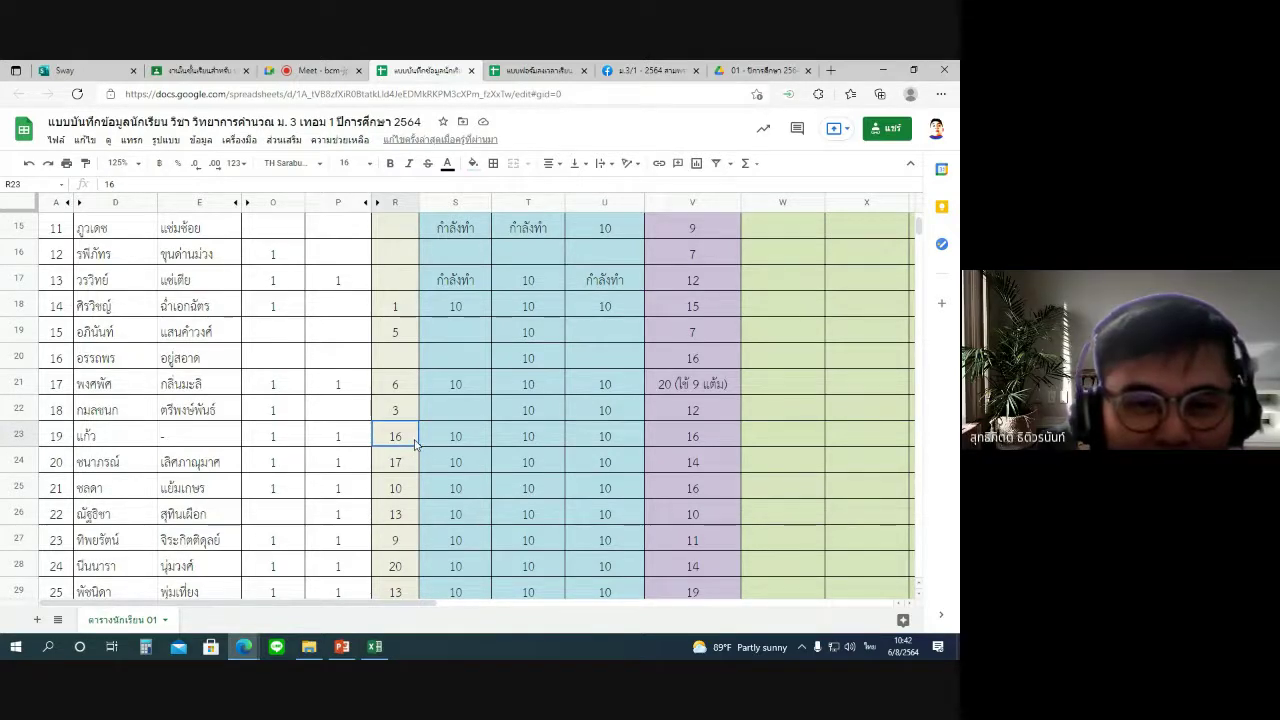
{"action": "left_click", "coordinate": [689, 440]}
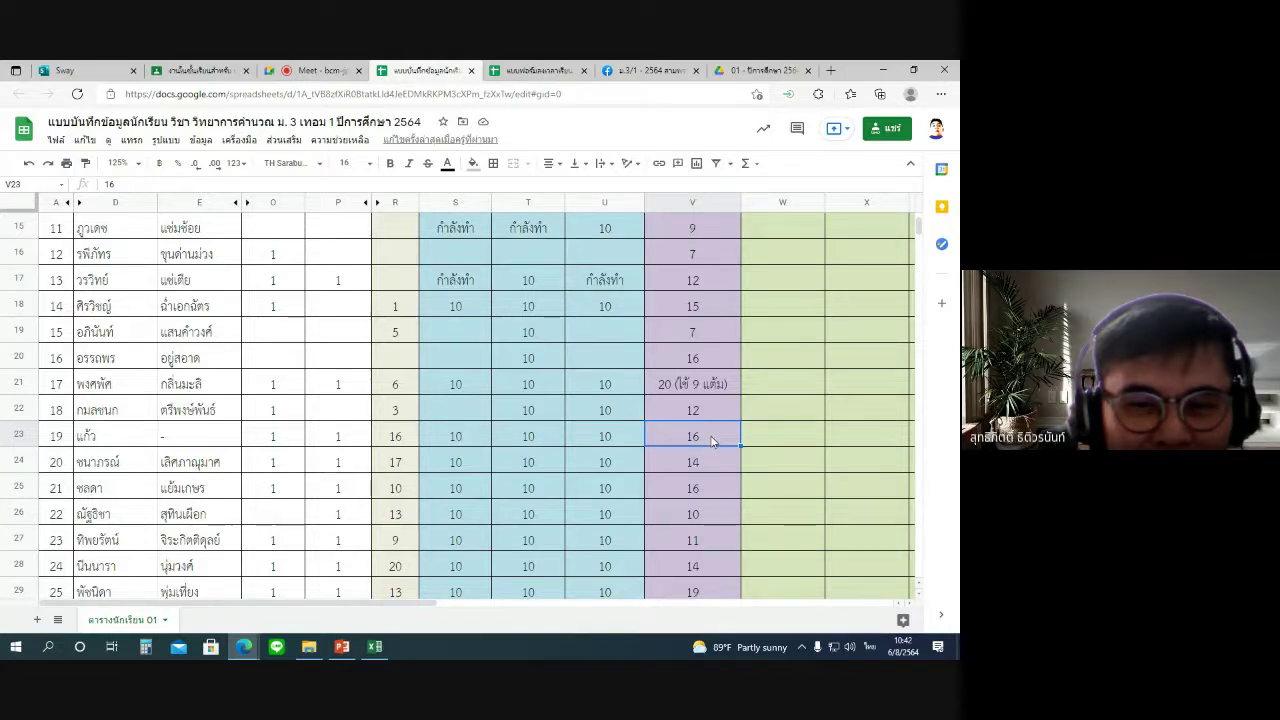
{"action": "double_click", "coordinate": [712, 438]}
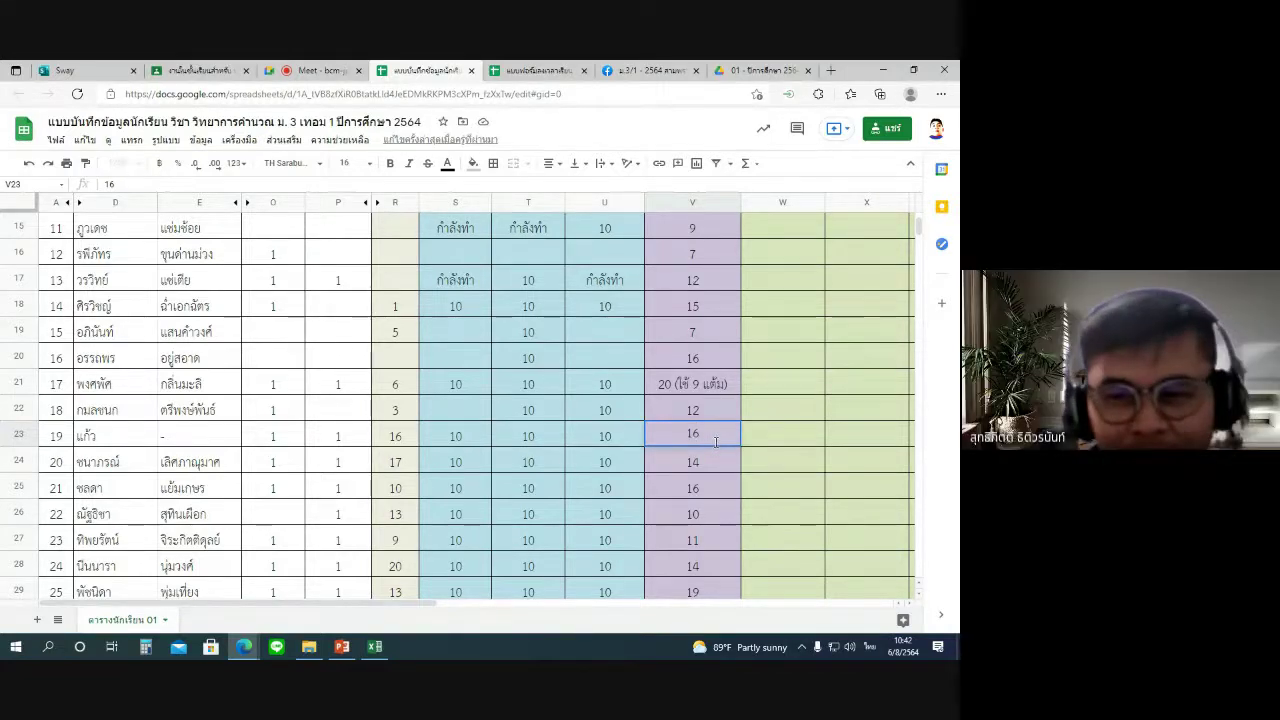
{"action": "type", "text": "(ใช้"}
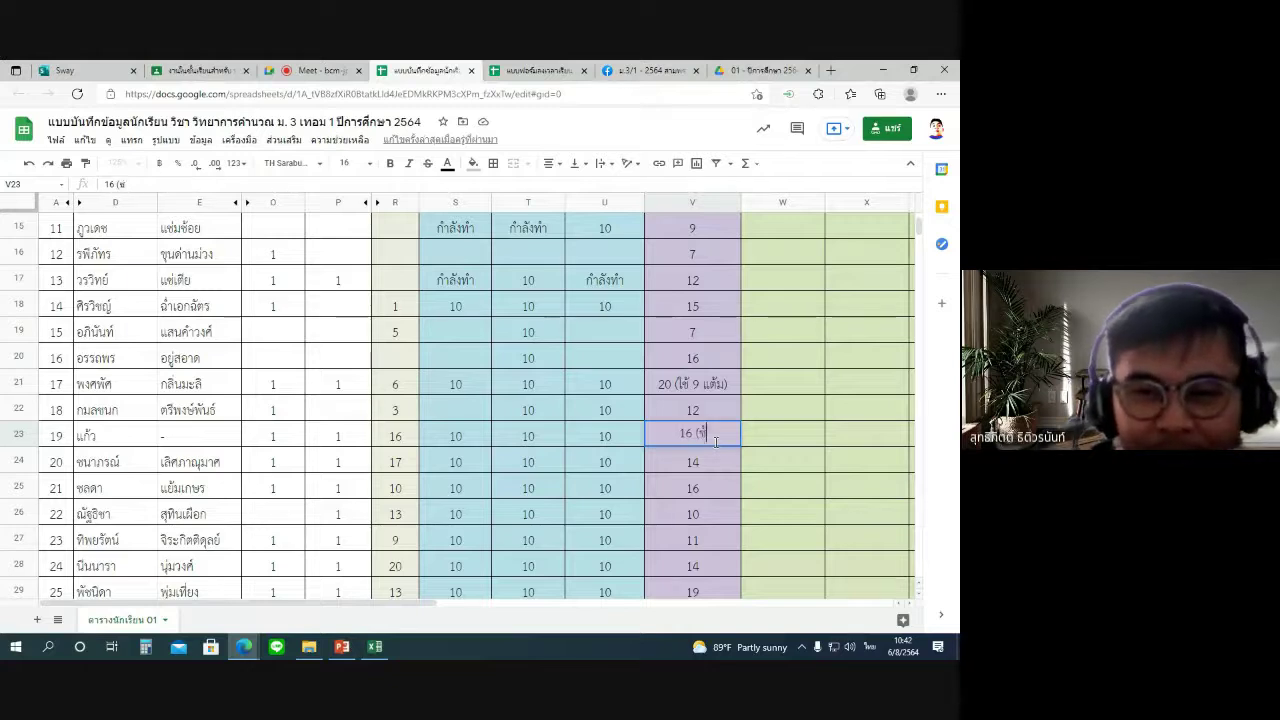
{"action": "type", "text": " 4 แต้ม)"}
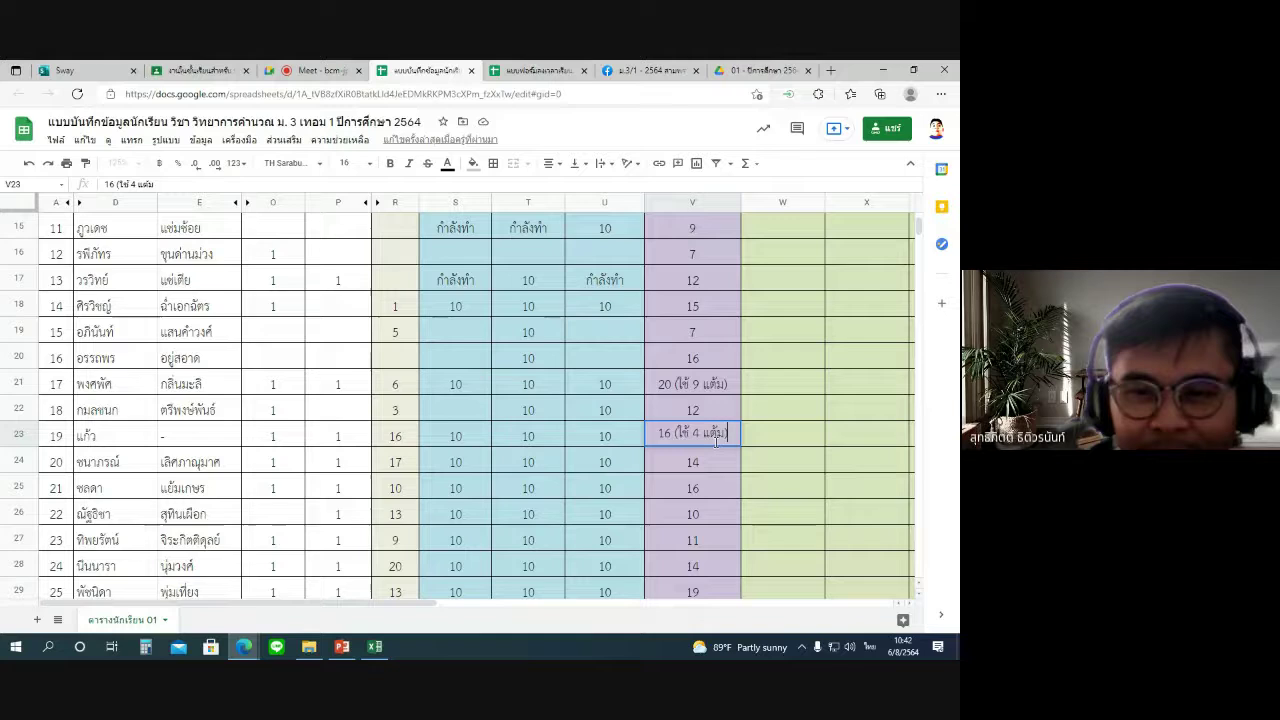
{"action": "key", "text": "Return"}
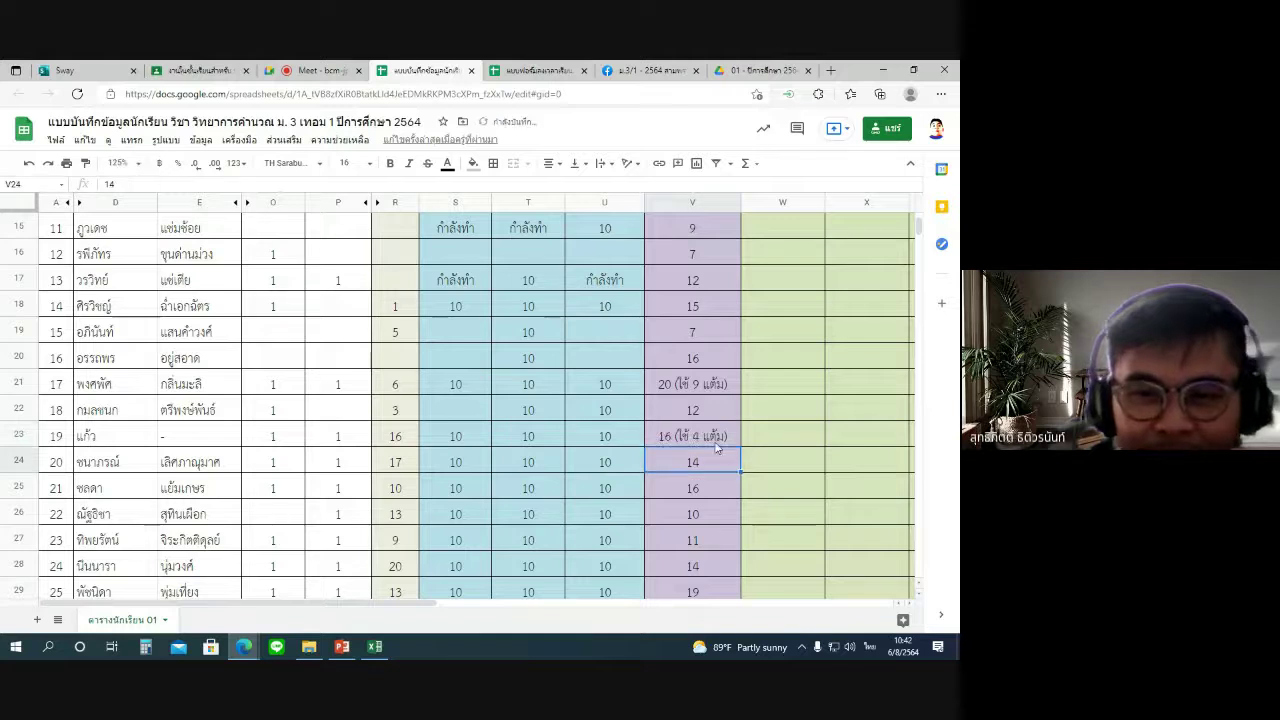
Change the score in student number 19's midterm cell to 20, keeping the points-used note.
{"action": "left_click", "coordinate": [716, 443]}
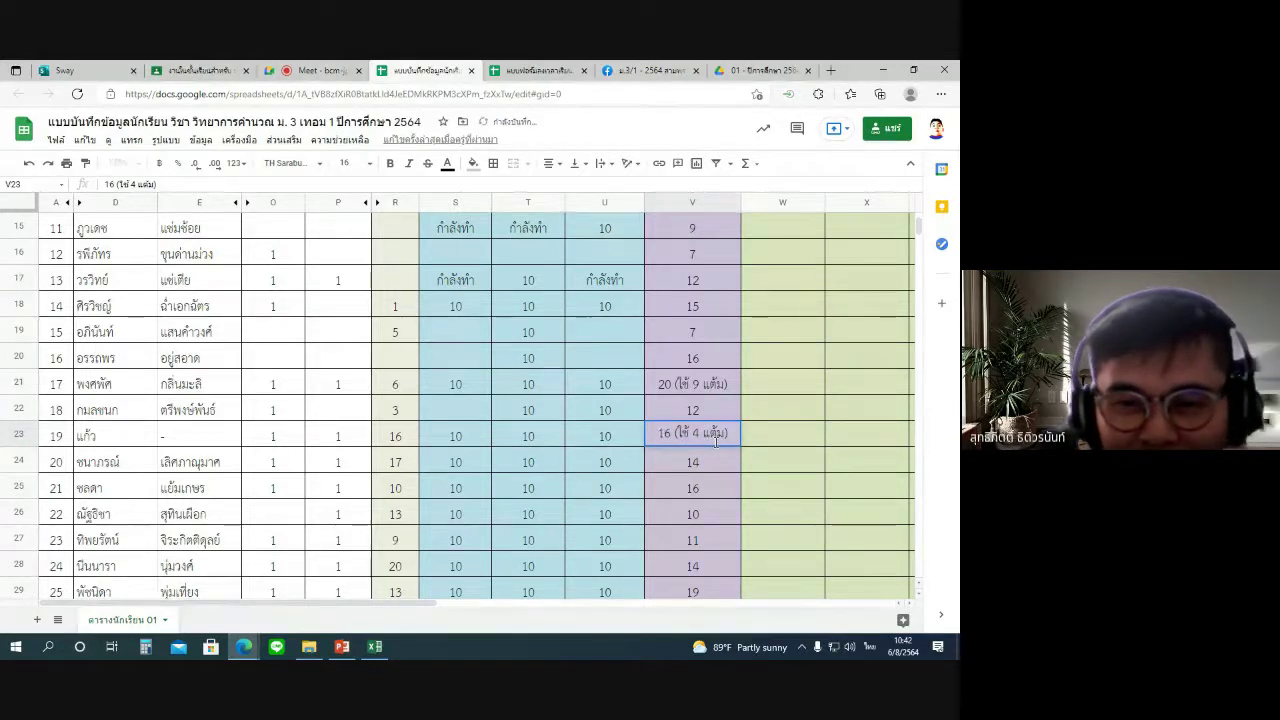
{"action": "key", "text": "Delete"}
{"action": "key", "text": "Delete"}
{"action": "type", "text": "20"}
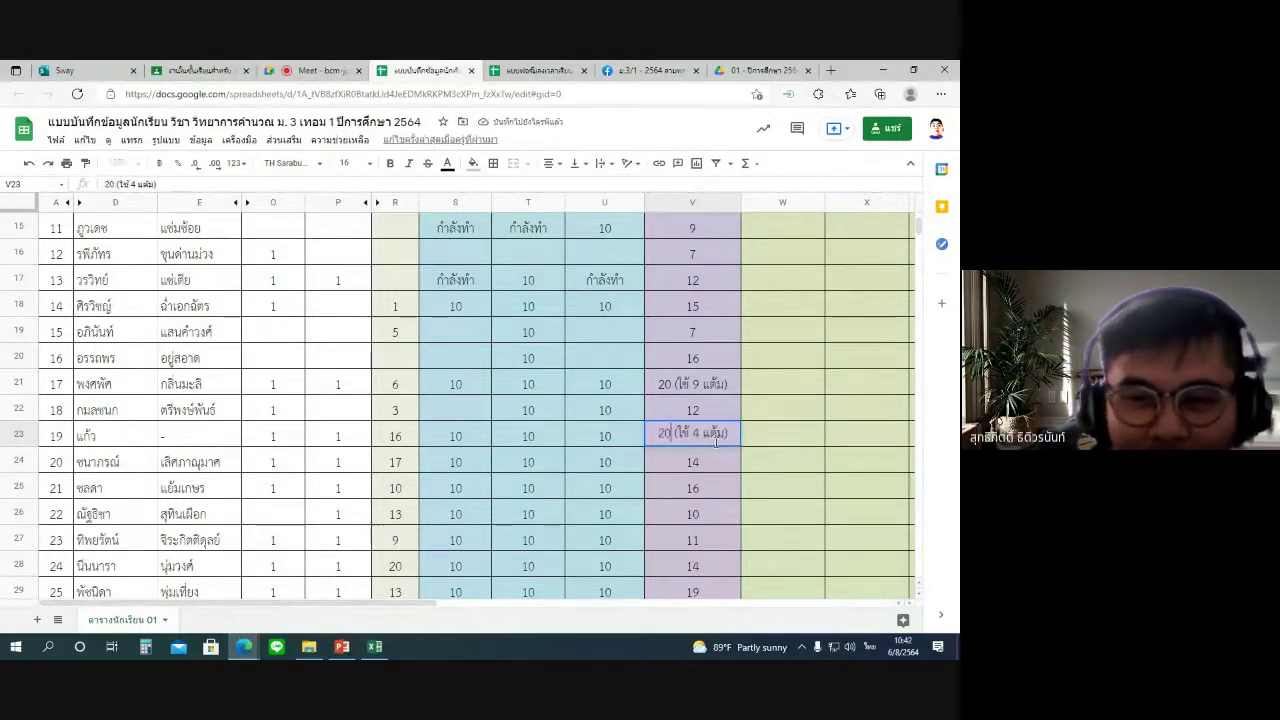
{"action": "key", "text": "Return"}
Set student number 19's accumulated points to 12.
{"action": "left_click", "coordinate": [413, 437]}
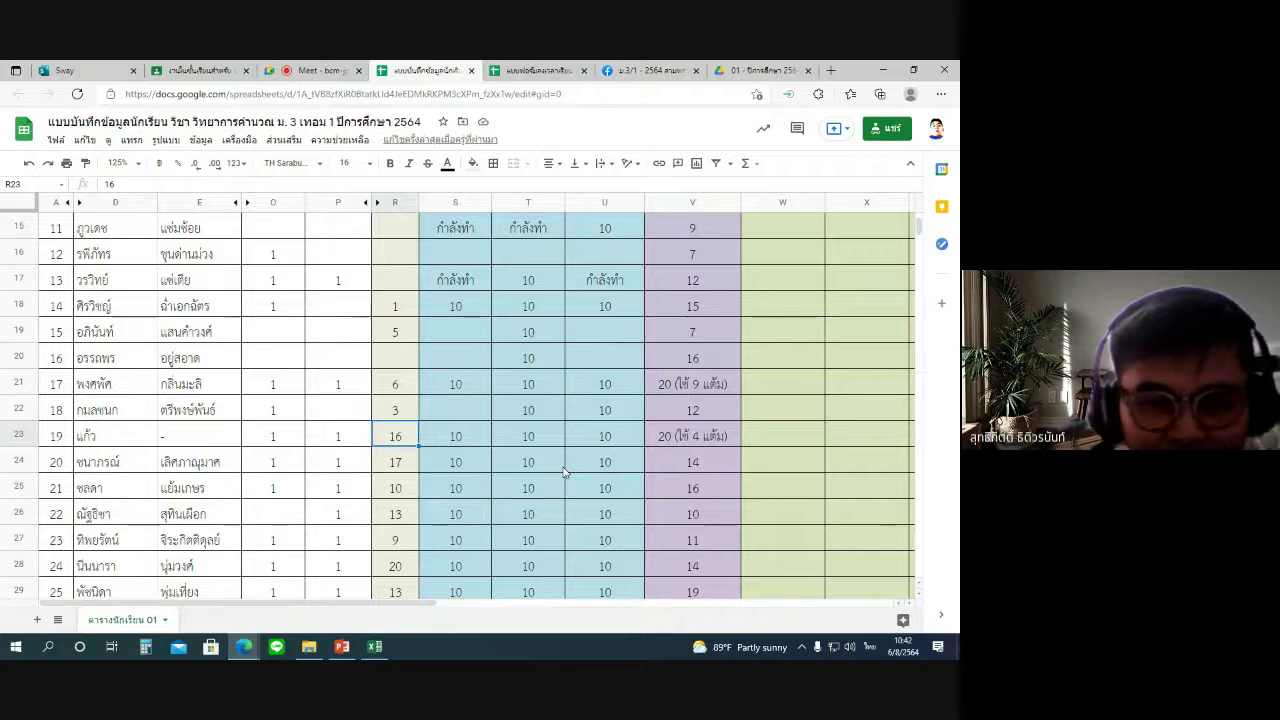
{"action": "type", "text": "1"}
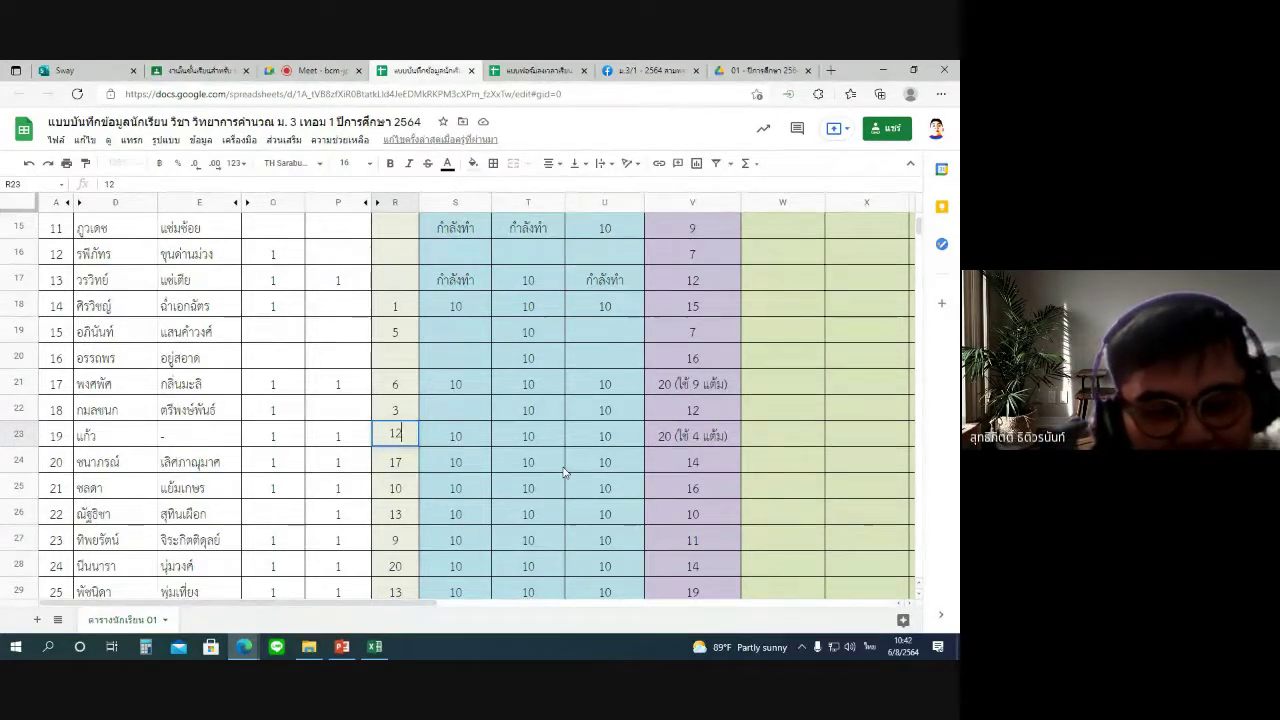
{"action": "key", "text": "Return"}
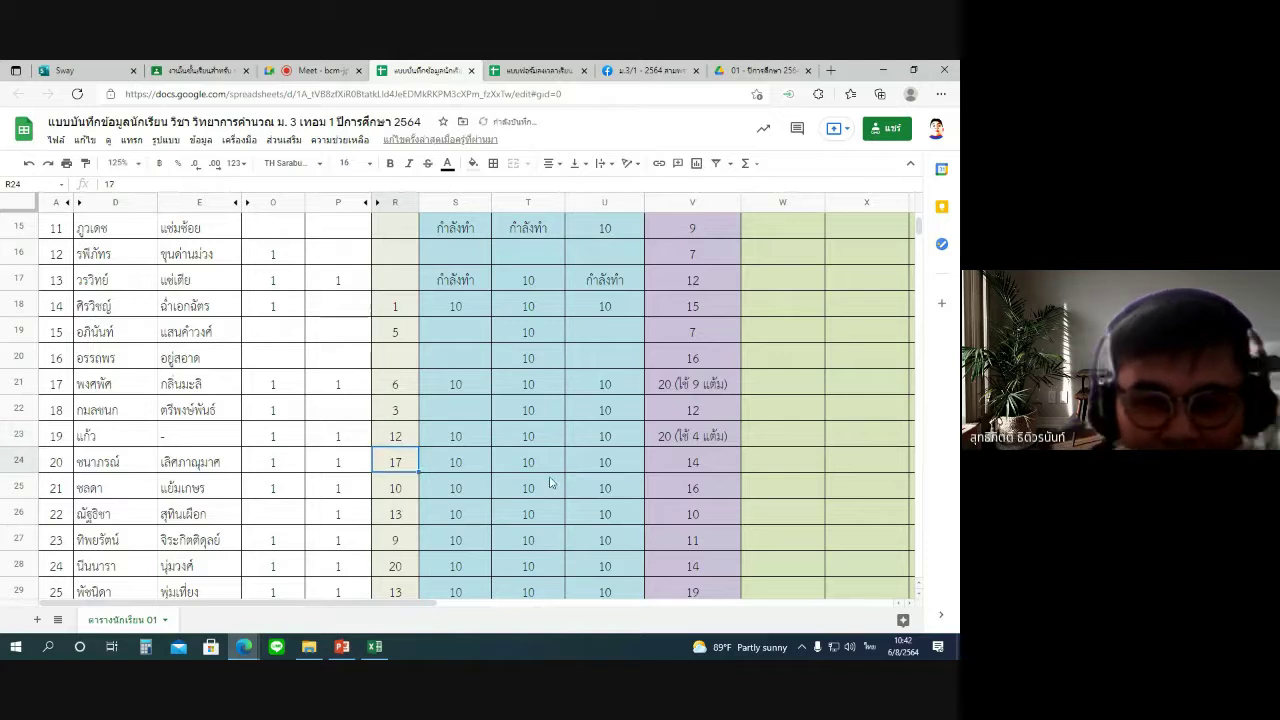
Fill student number 19's midterm score cell with a darker purple.
{"action": "left_click", "coordinate": [650, 441]}
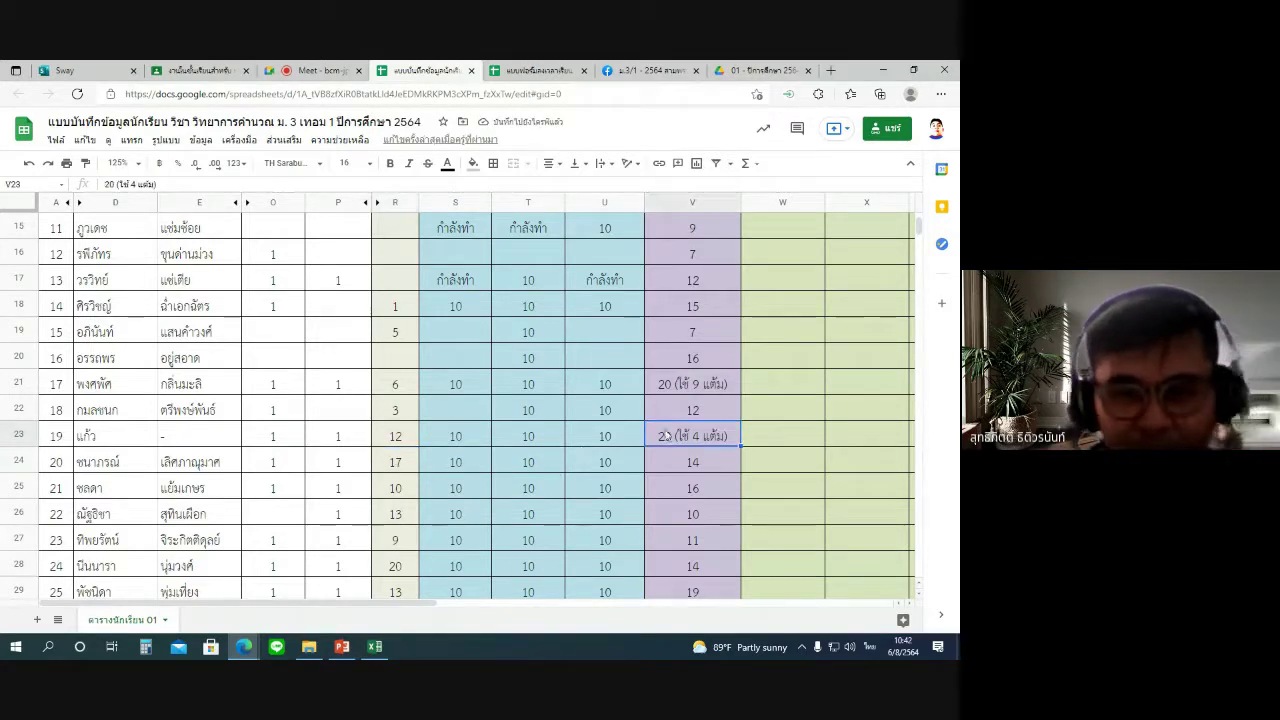
{"action": "left_click", "coordinate": [474, 165]}
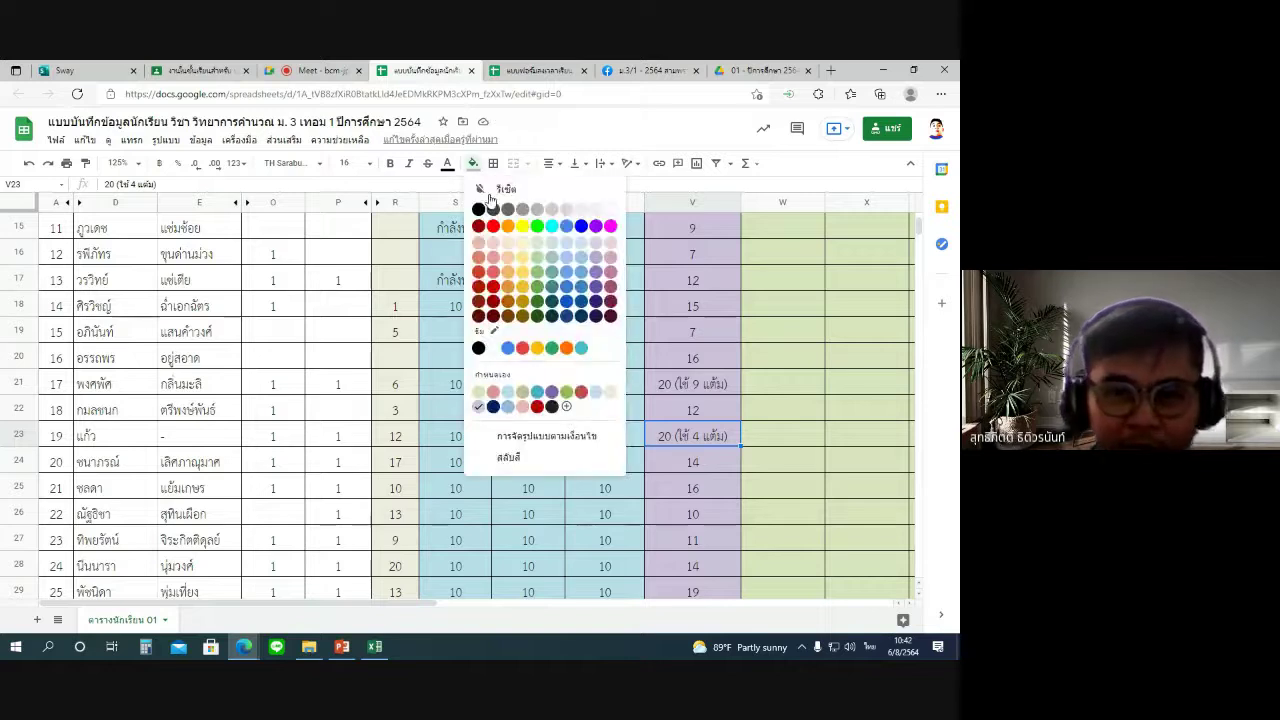
{"action": "left_click", "coordinate": [595, 260]}
{"action": "left_click", "coordinate": [625, 357]}
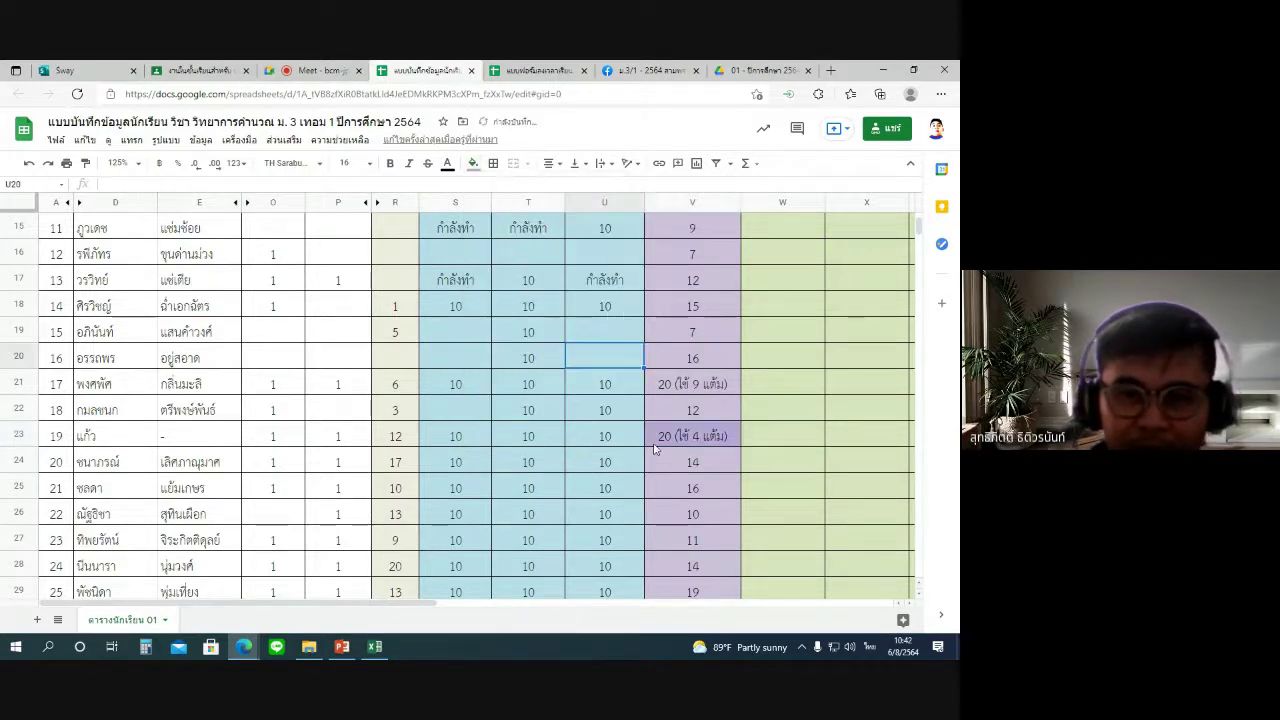
{"action": "left_click", "coordinate": [716, 442]}
{"action": "left_click", "coordinate": [503, 486]}
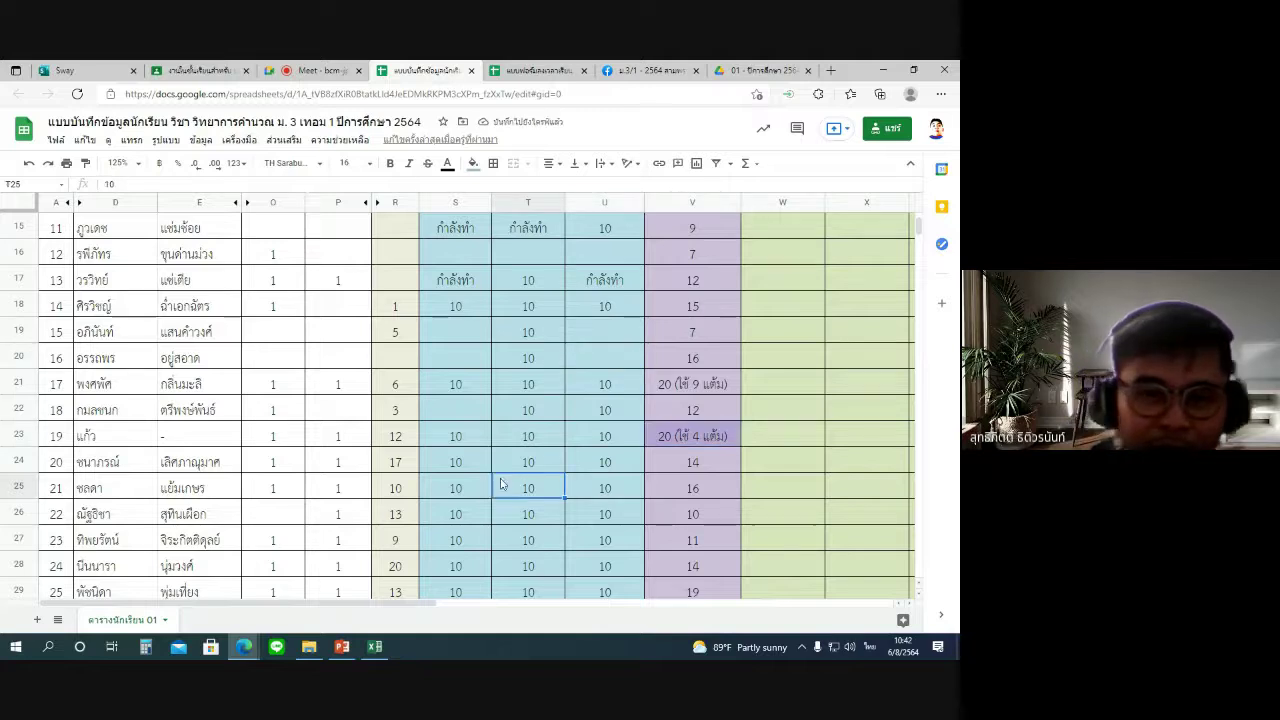
Append the note "(ใช้ 6 แต้ม)" to student number 20's midterm score.
{"action": "left_click", "coordinate": [390, 463]}
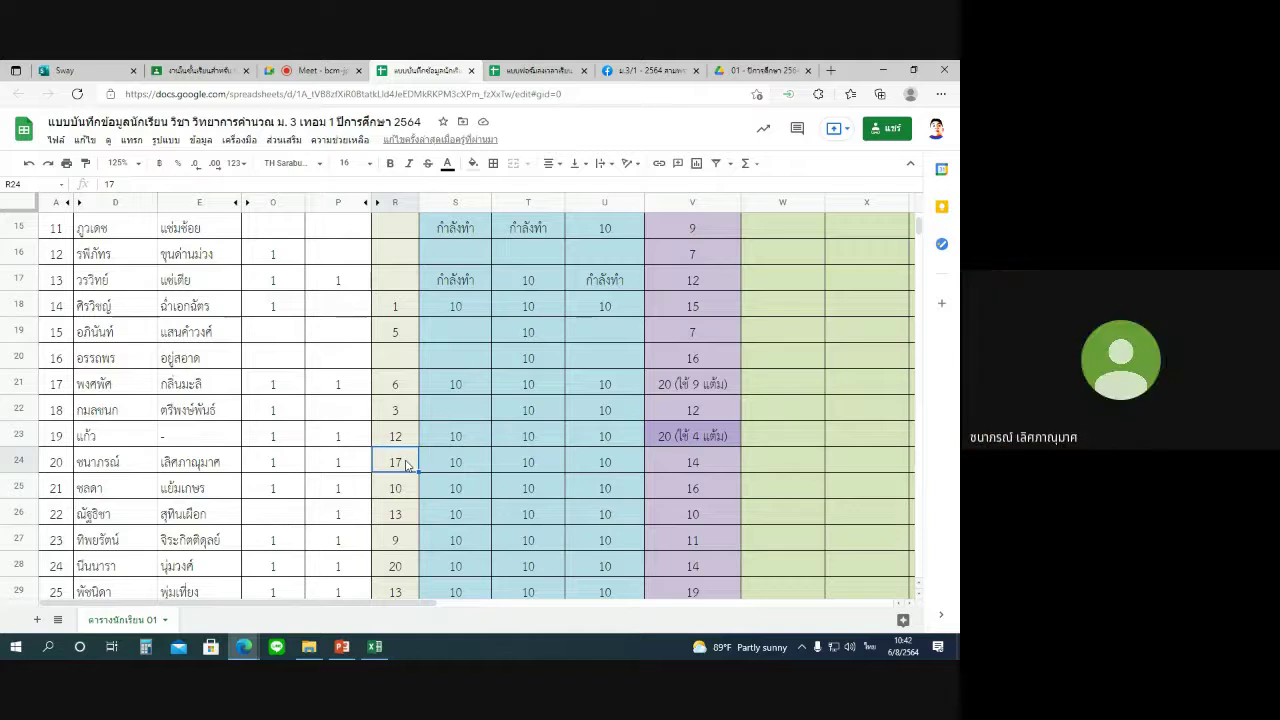
{"action": "left_click", "coordinate": [698, 466]}
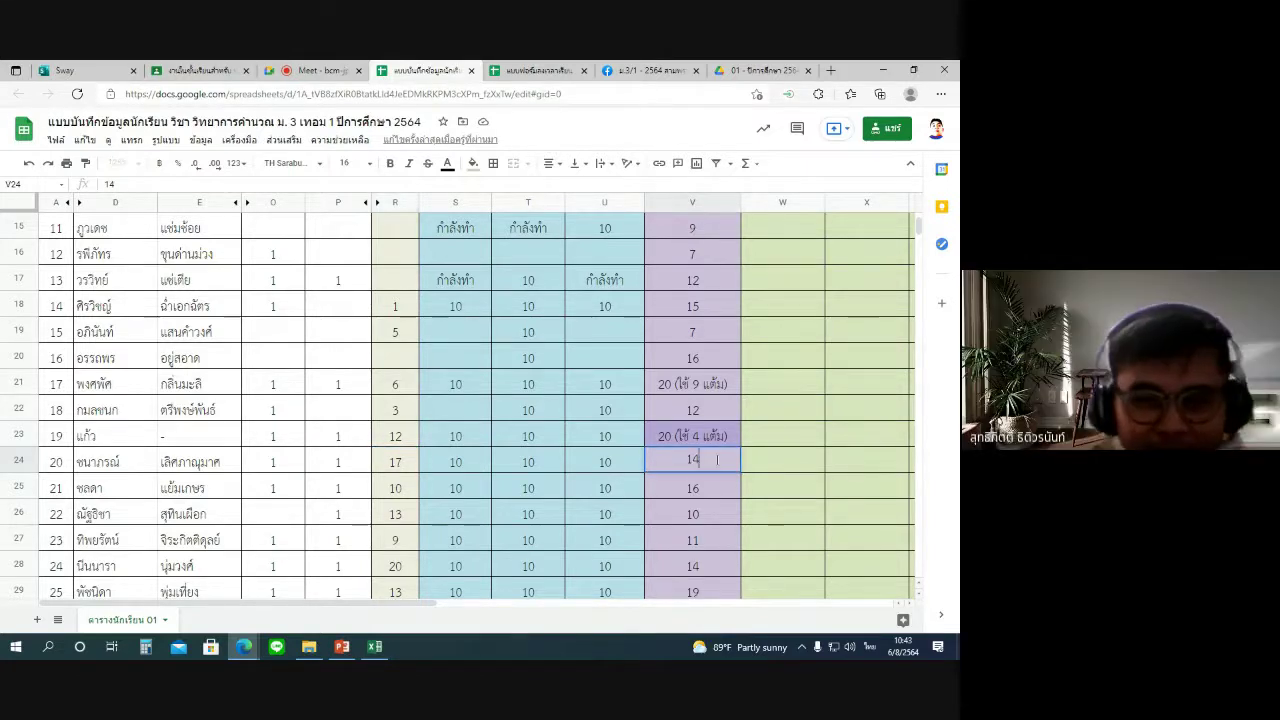
{"action": "type", "text": "(ใ"}
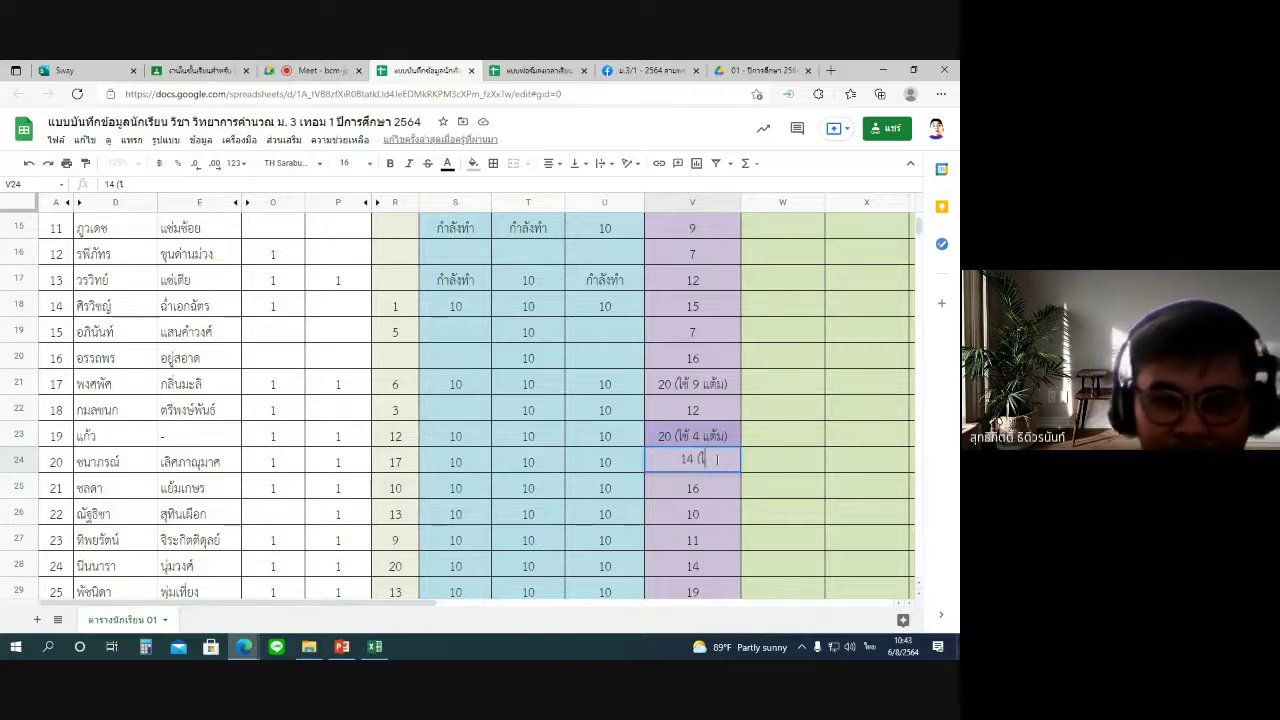
{"action": "type", "text": "ช้ 6"}
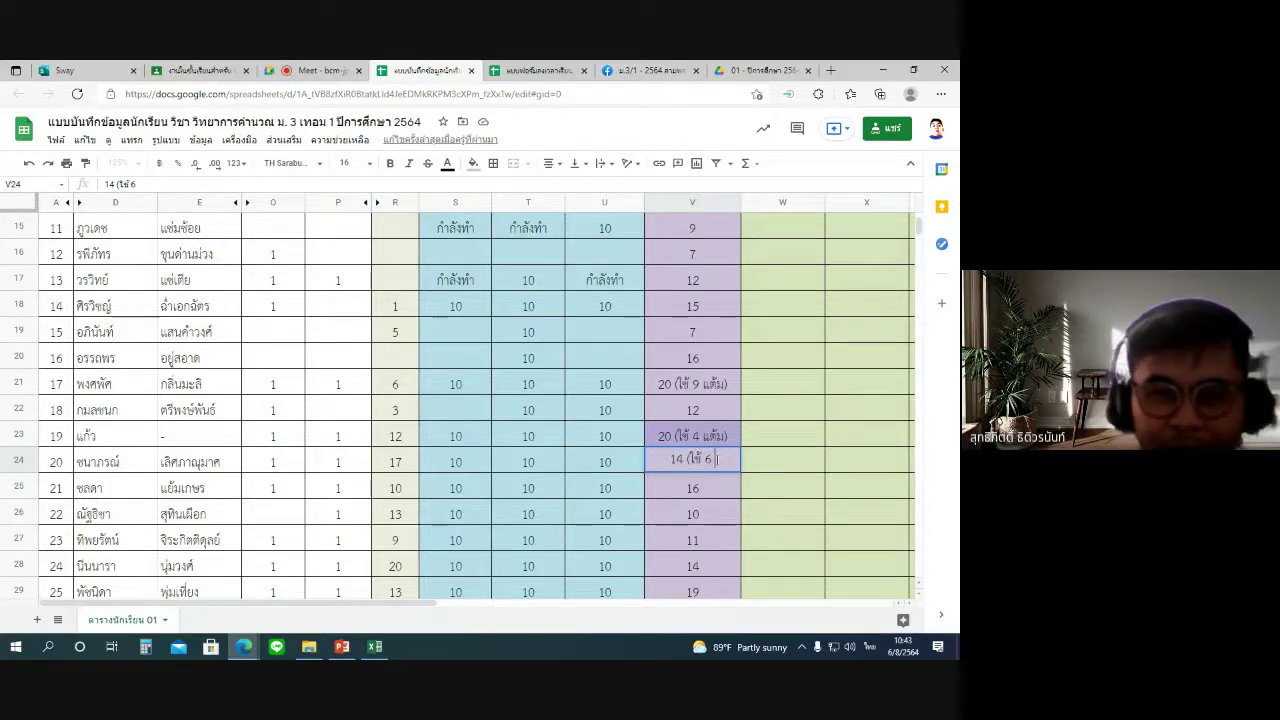
{"action": "type", "text": " แต้ม)"}
{"action": "key", "text": "Return"}
Change the score in student number 20's midterm cell to 20, keeping the points-used note.
{"action": "key", "text": "Up"}
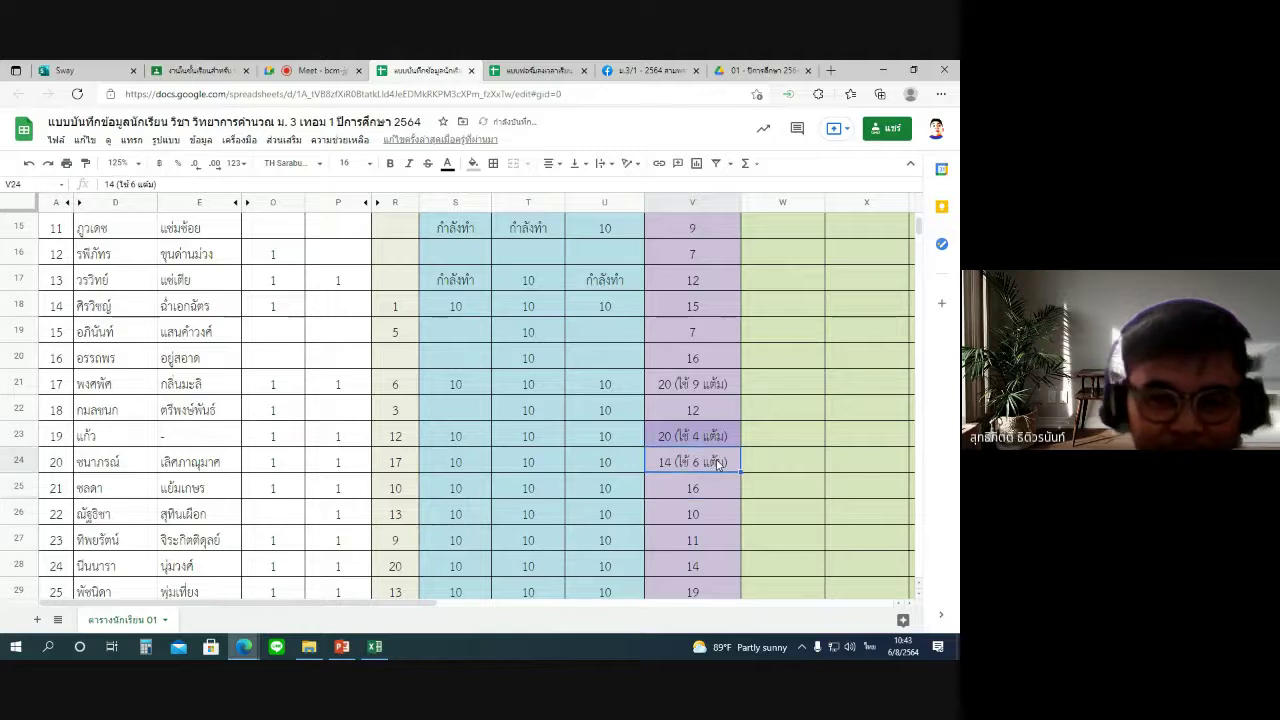
{"action": "key", "text": "Delete"}
{"action": "key", "text": "Delete"}
{"action": "type", "text": "20"}
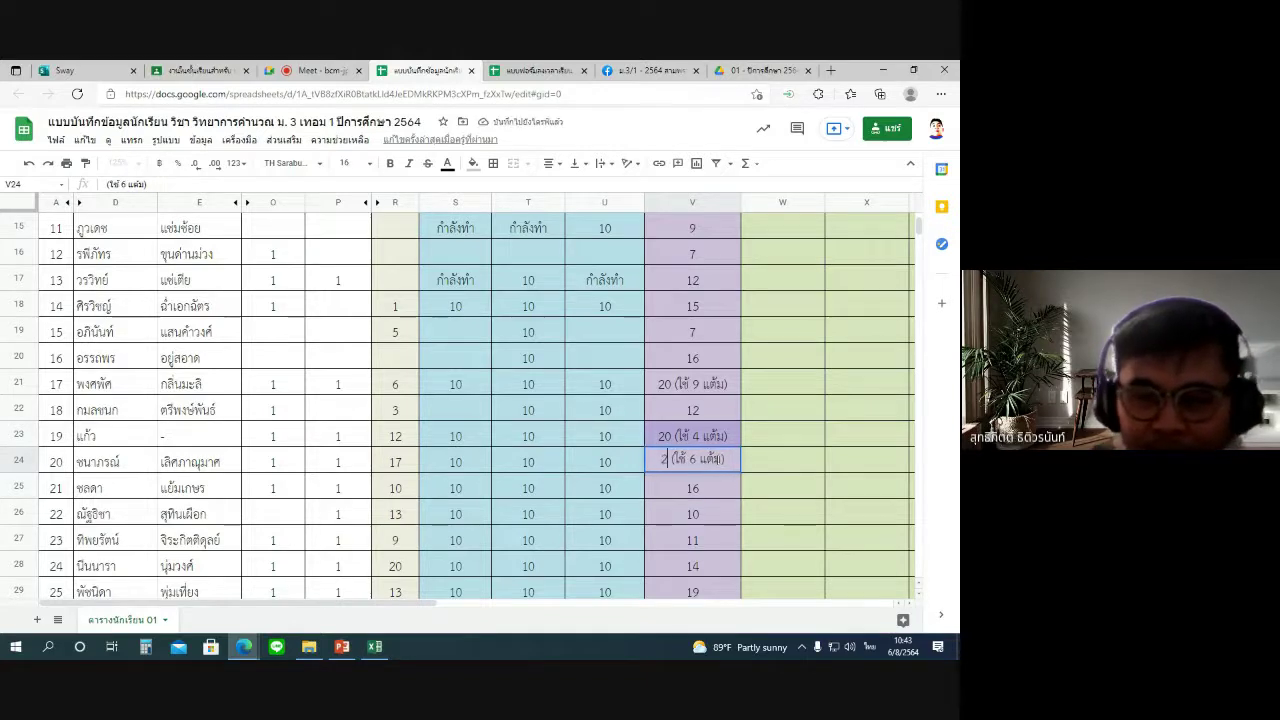
{"action": "key", "text": "Return"}
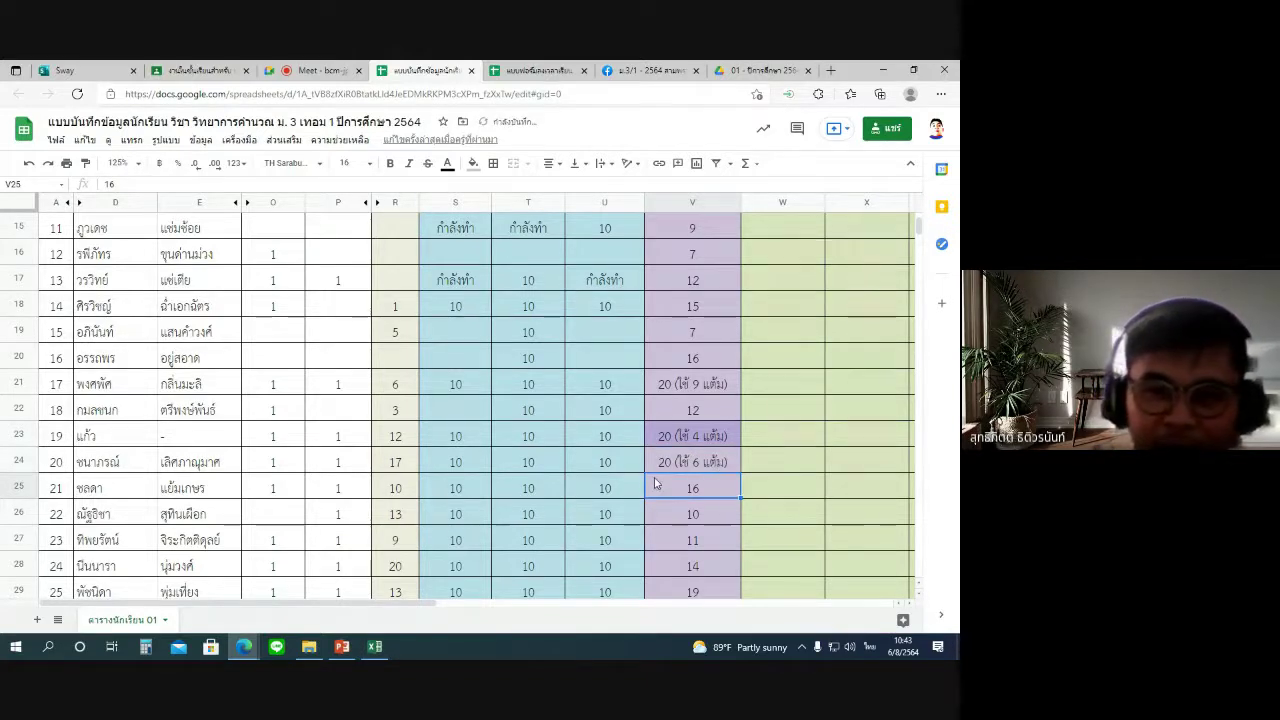
Set student number 20's accumulated points to 11.
{"action": "left_click", "coordinate": [401, 459]}
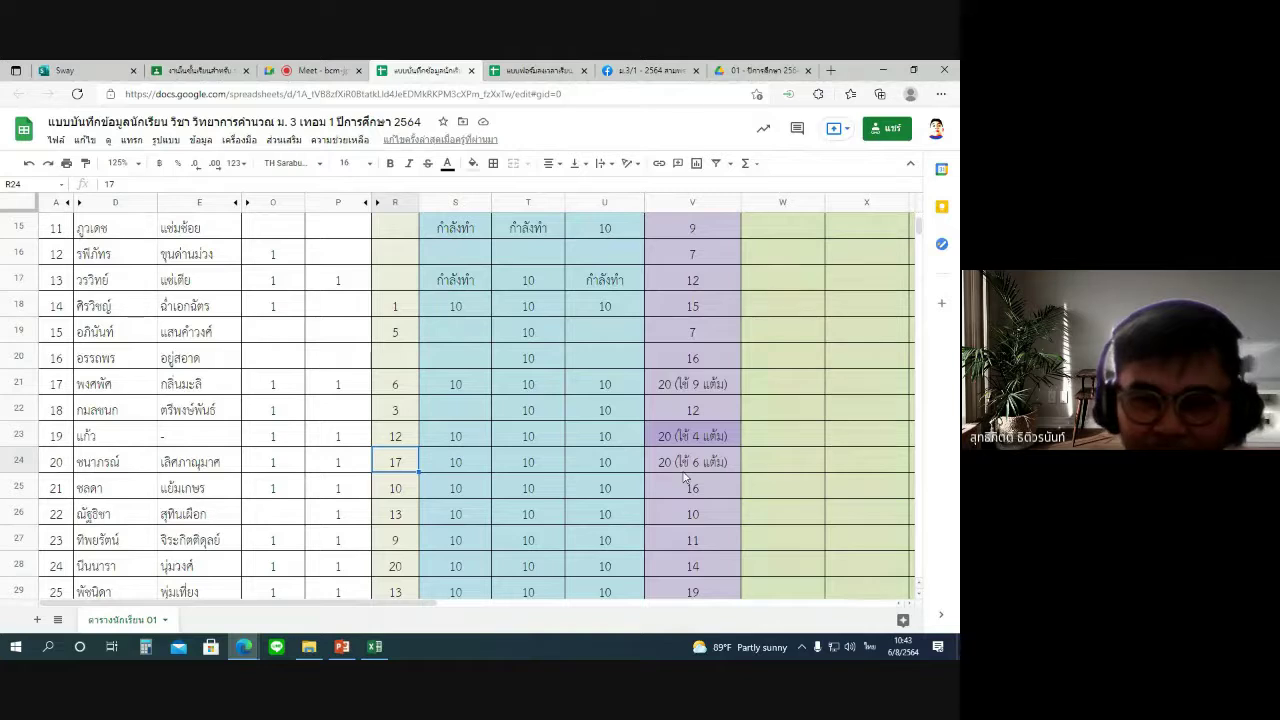
{"action": "type", "text": "11"}
{"action": "key", "text": "Return"}
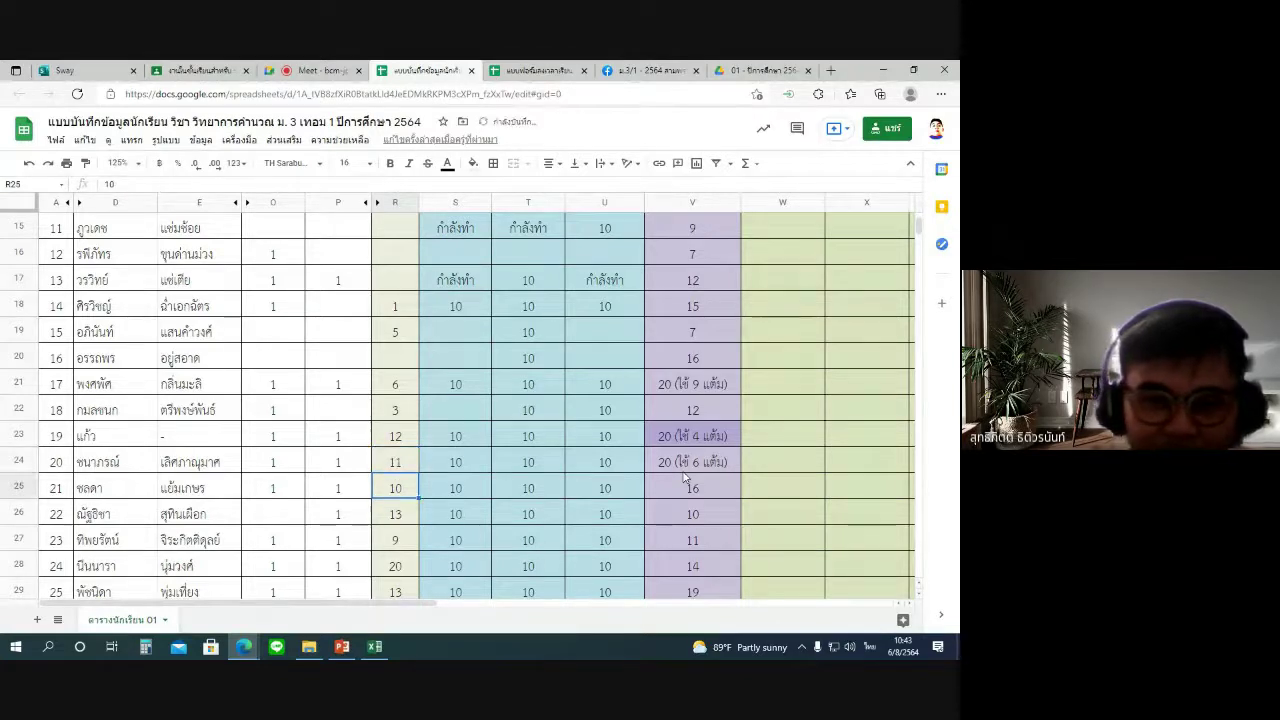
Fill student number 20's midterm score cell with the same darker purple as the cell above.
{"action": "left_click", "coordinate": [700, 462]}
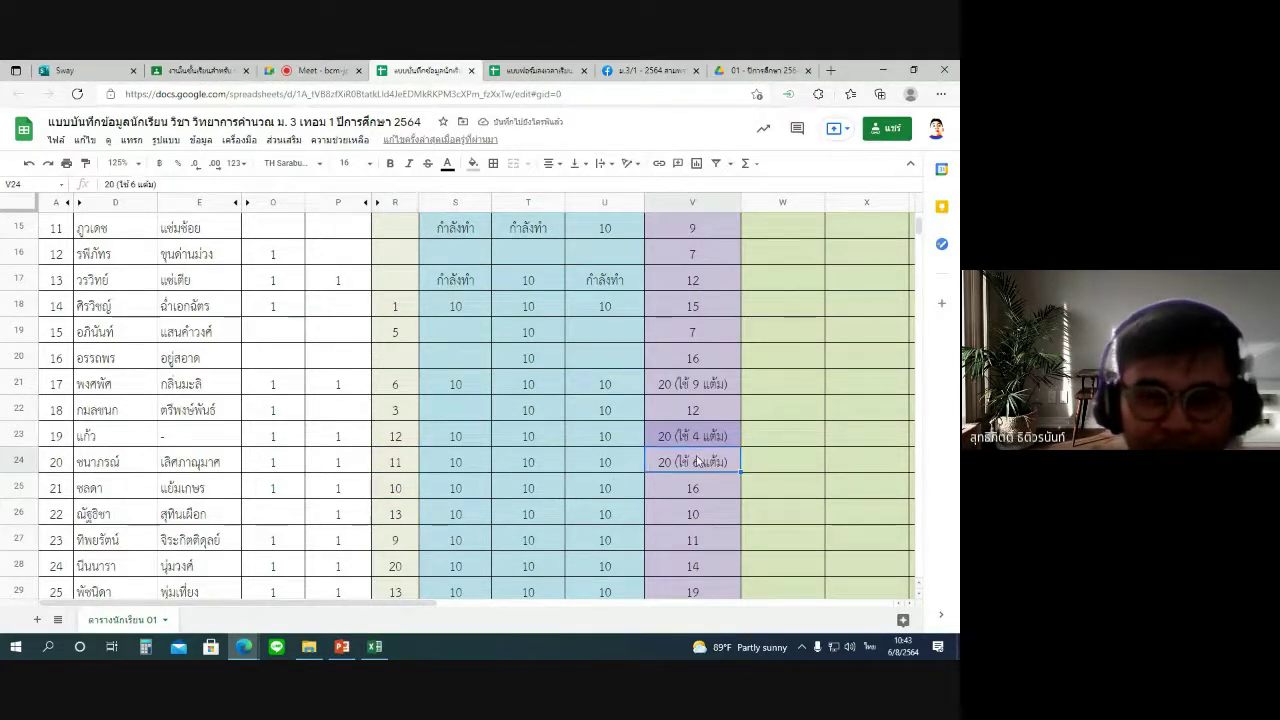
{"action": "left_click", "coordinate": [474, 164]}
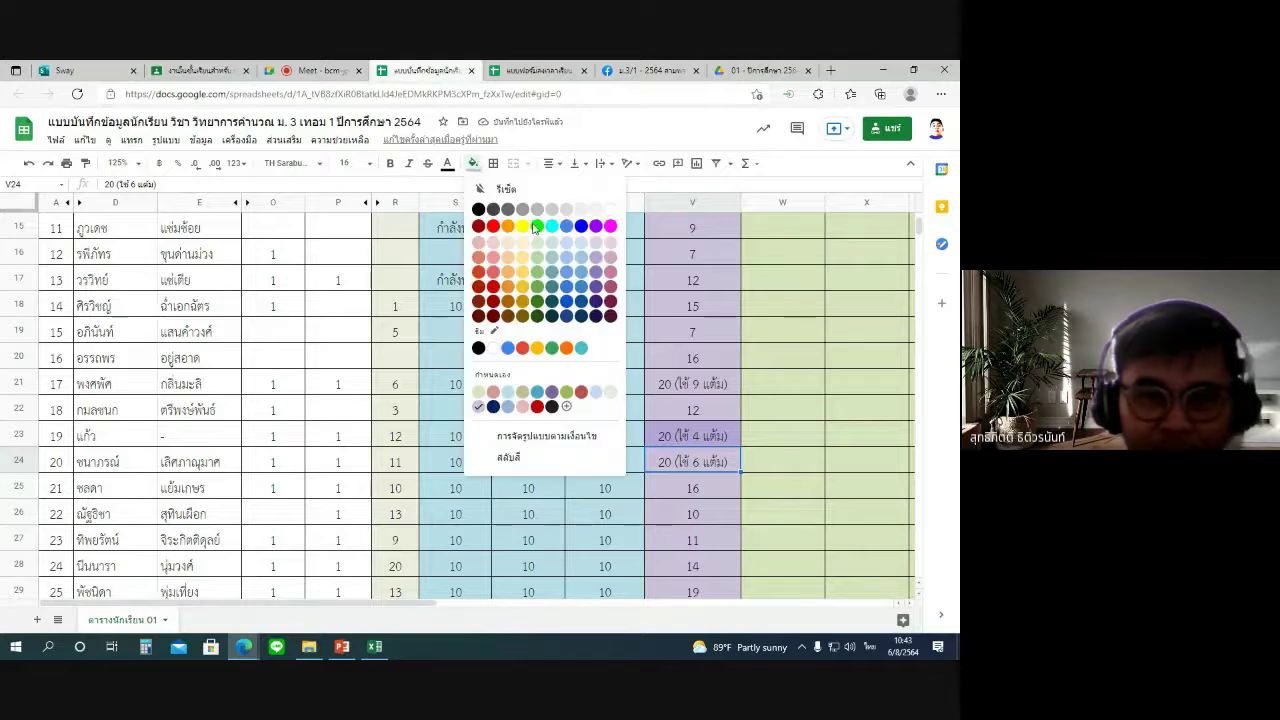
{"action": "left_click", "coordinate": [597, 264]}
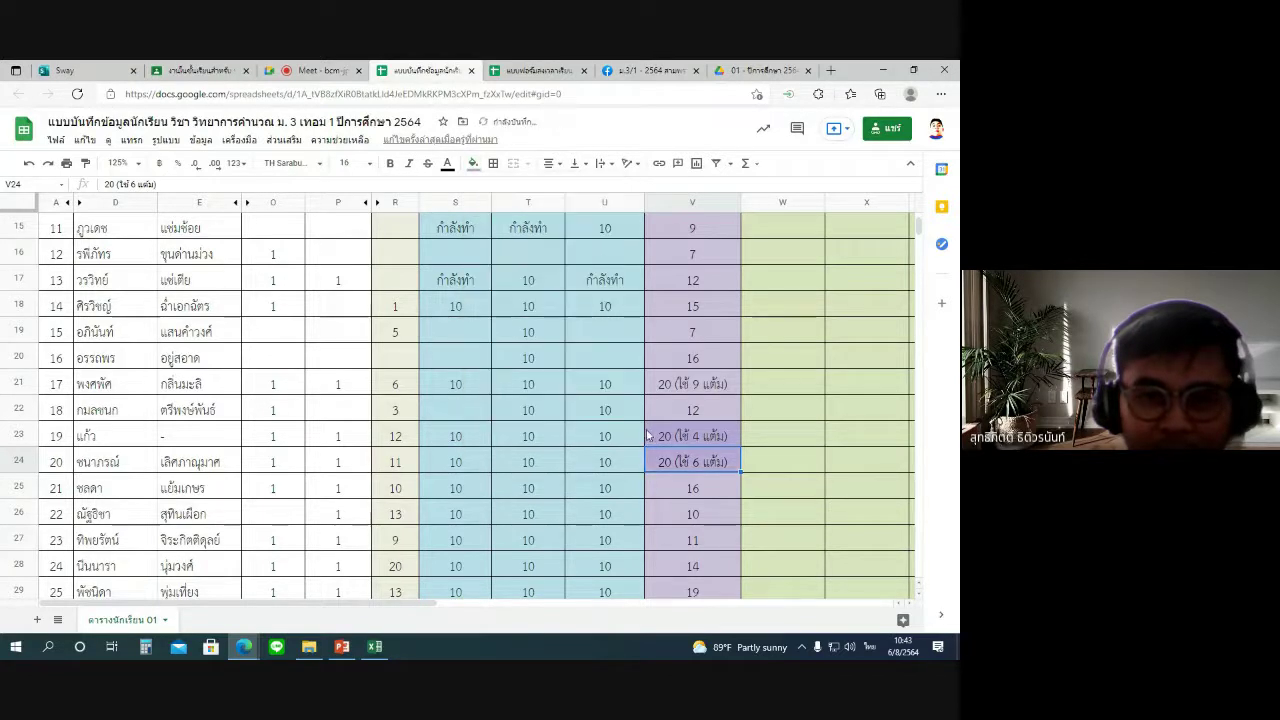
Review the accumulated points and midterm scores of students number 21 and 22 with the class.
{"action": "left_click", "coordinate": [399, 492]}
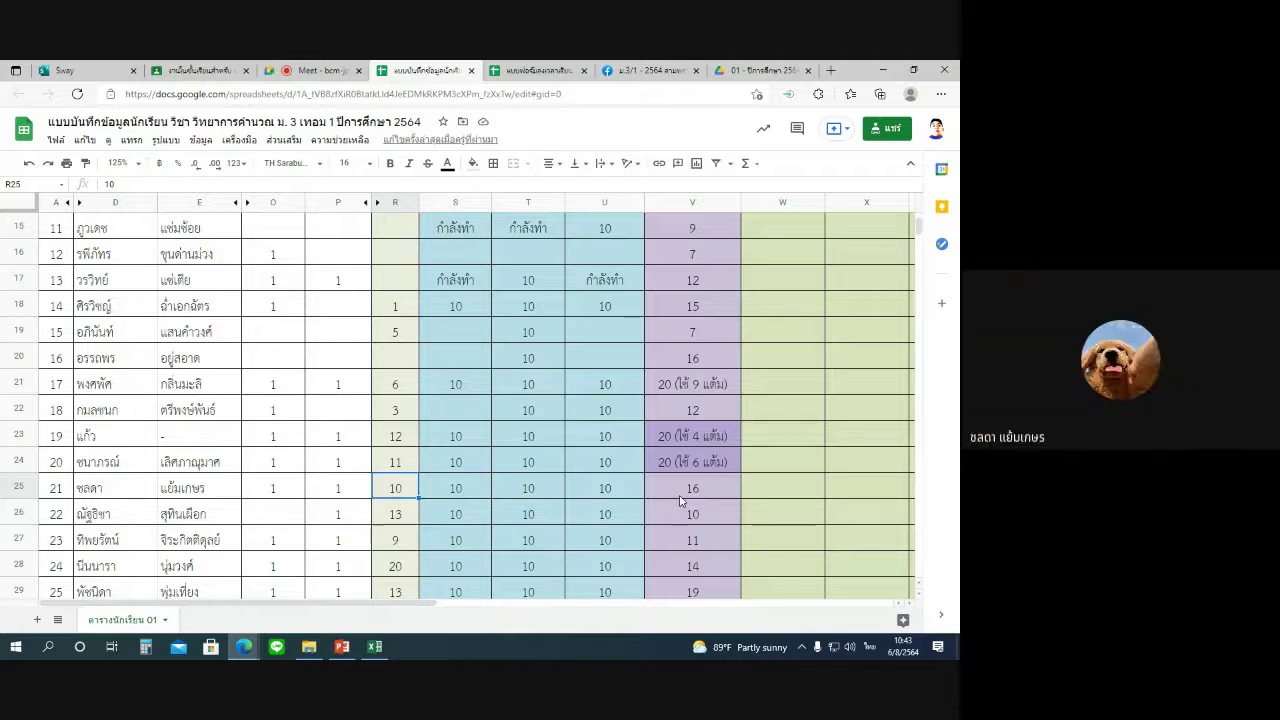
{"action": "left_click", "coordinate": [405, 518]}
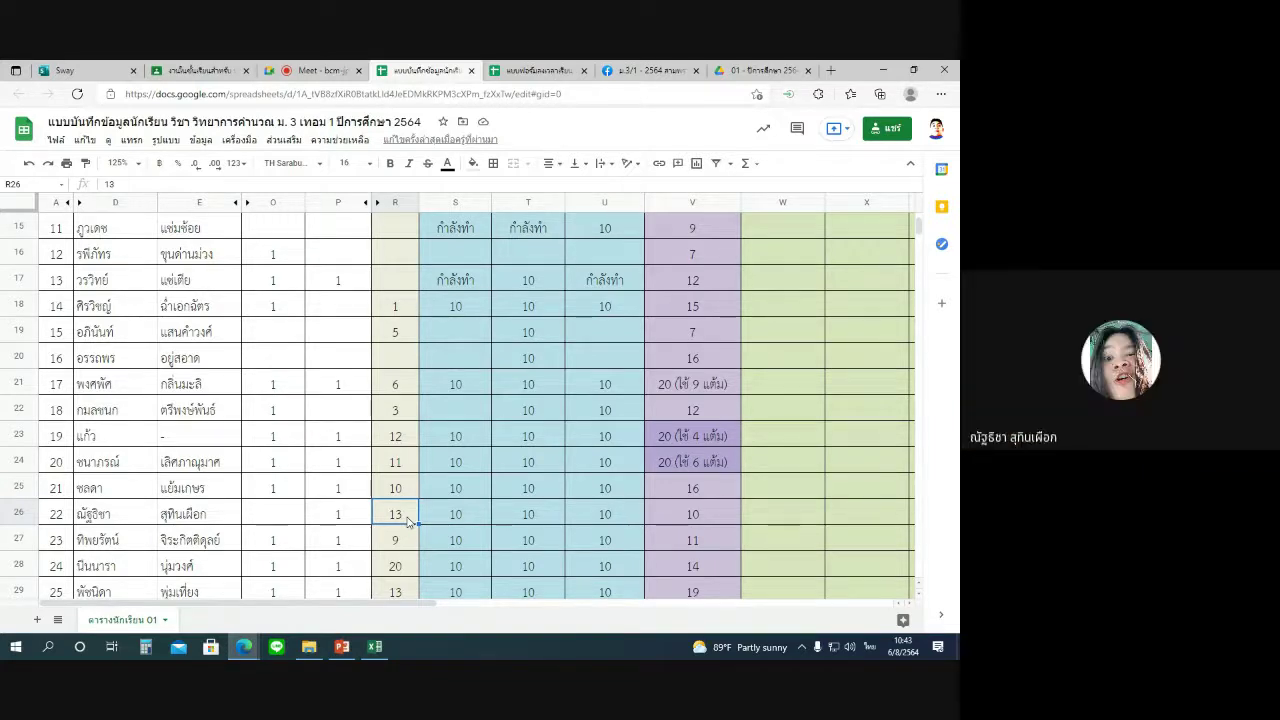
{"action": "left_click", "coordinate": [685, 519]}
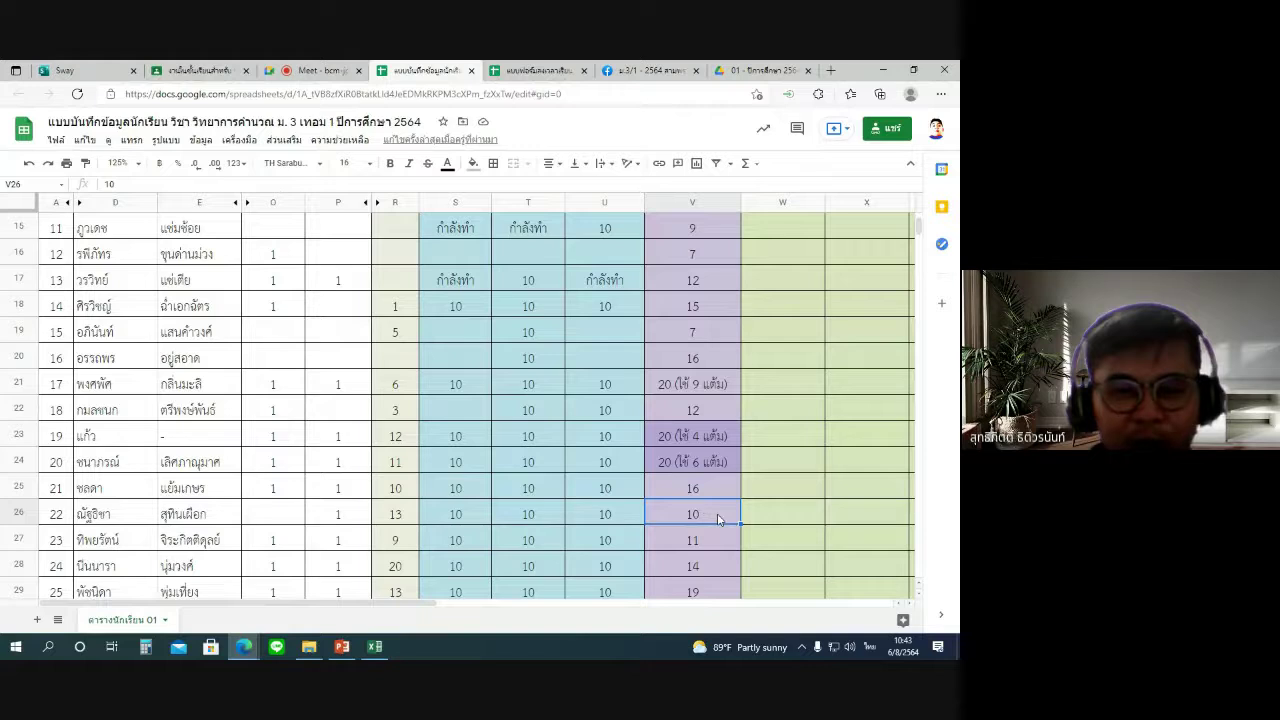
{"action": "left_click", "coordinate": [413, 524]}
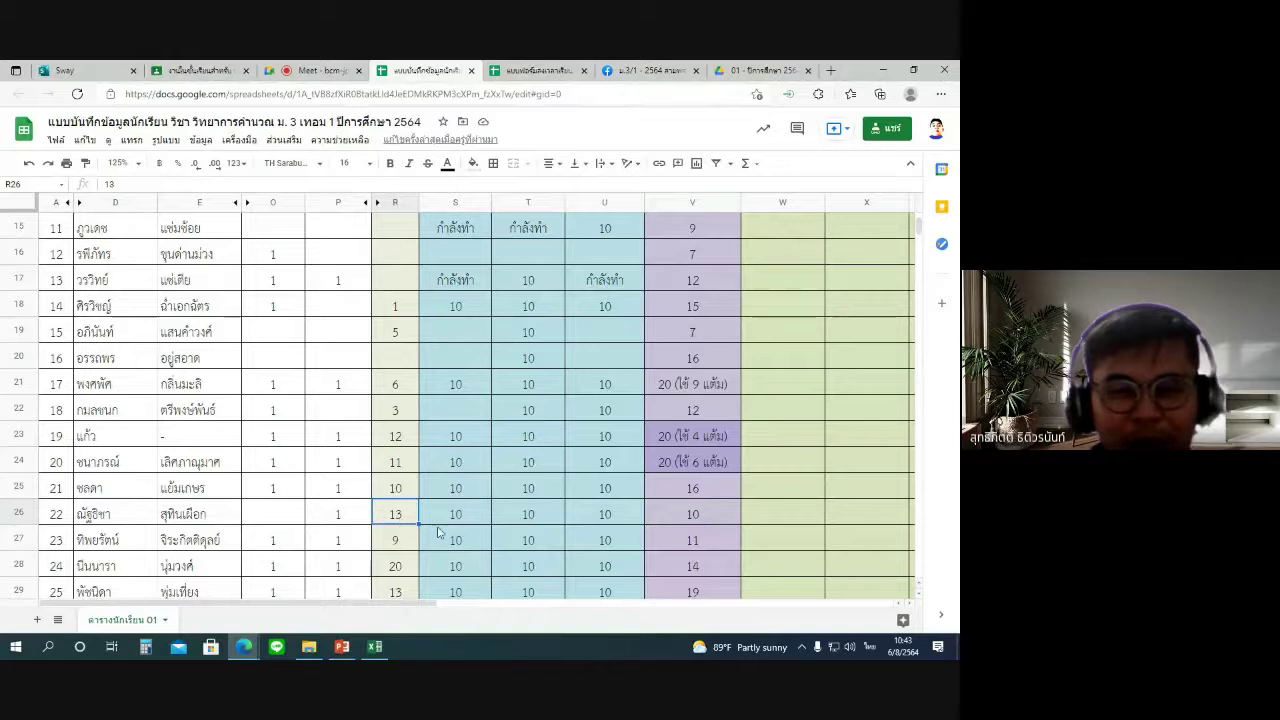
{"action": "left_click", "coordinate": [725, 518]}
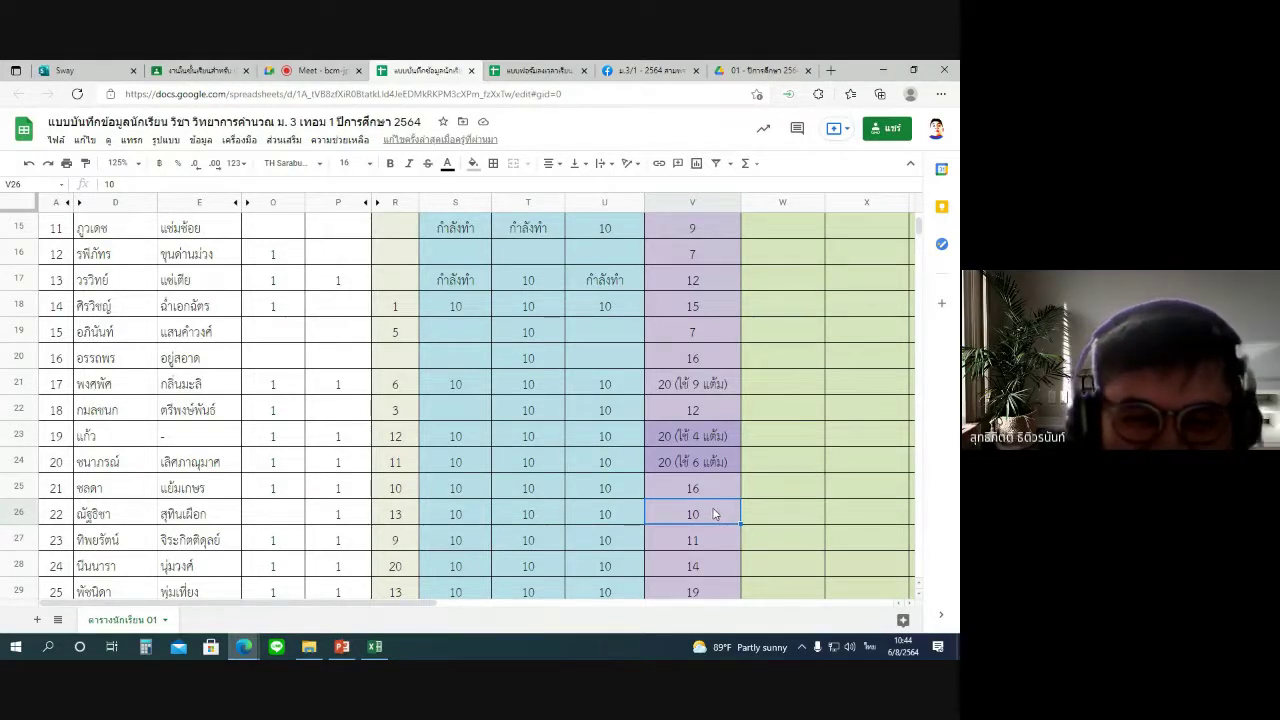
{"action": "left_click", "coordinate": [404, 514]}
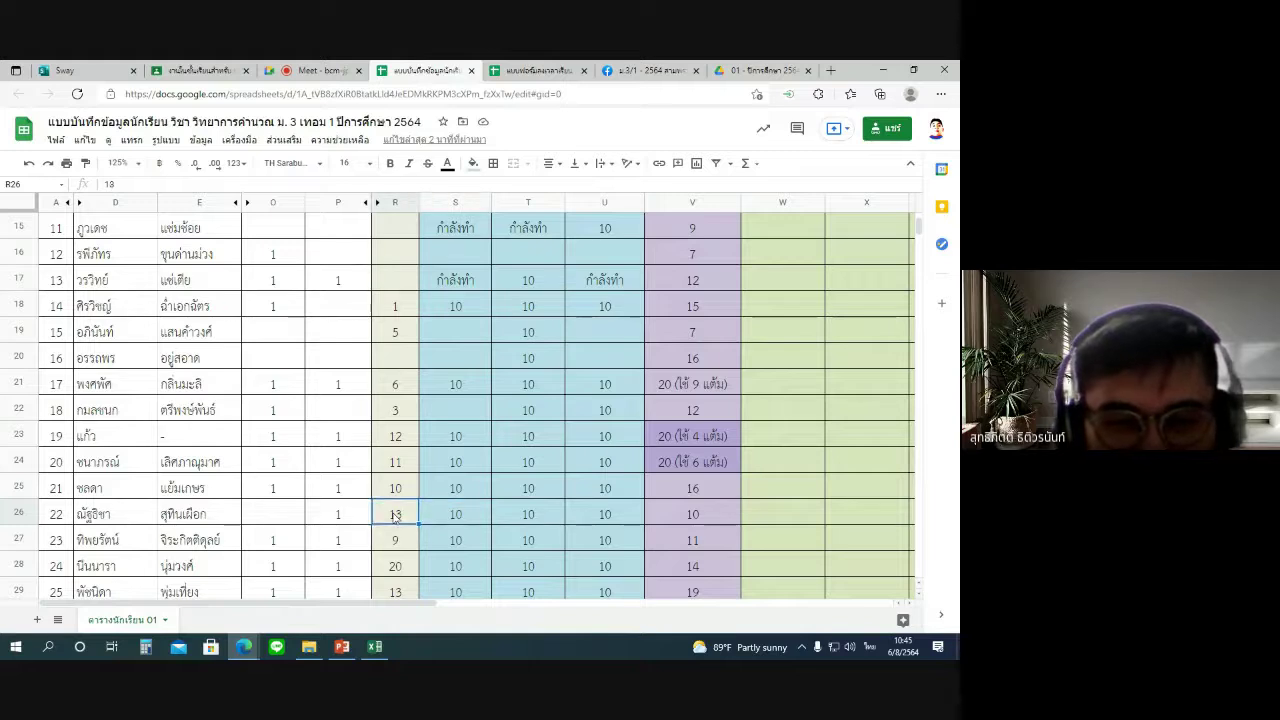
{"action": "left_click", "coordinate": [449, 511]}
{"action": "left_click", "coordinate": [409, 516]}
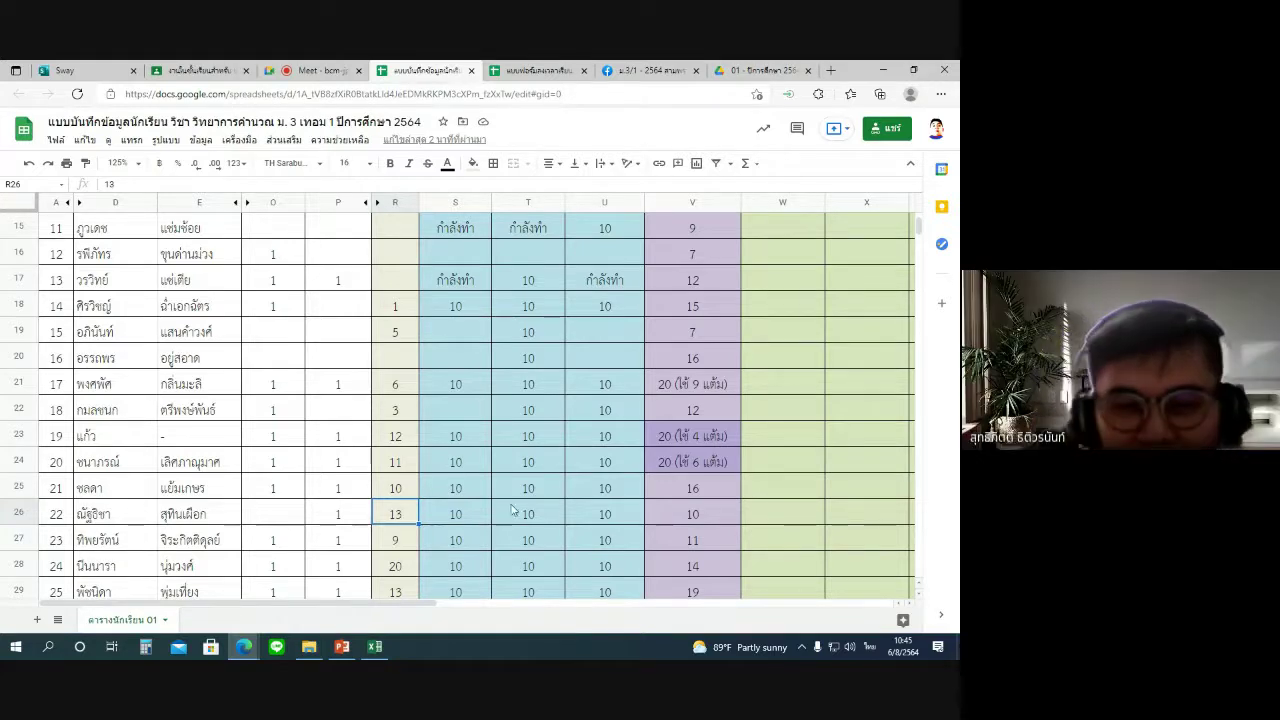
Change student number 22's midterm score entry to "20 (ใช้ 10 แต้ม)".
{"action": "left_click", "coordinate": [709, 514]}
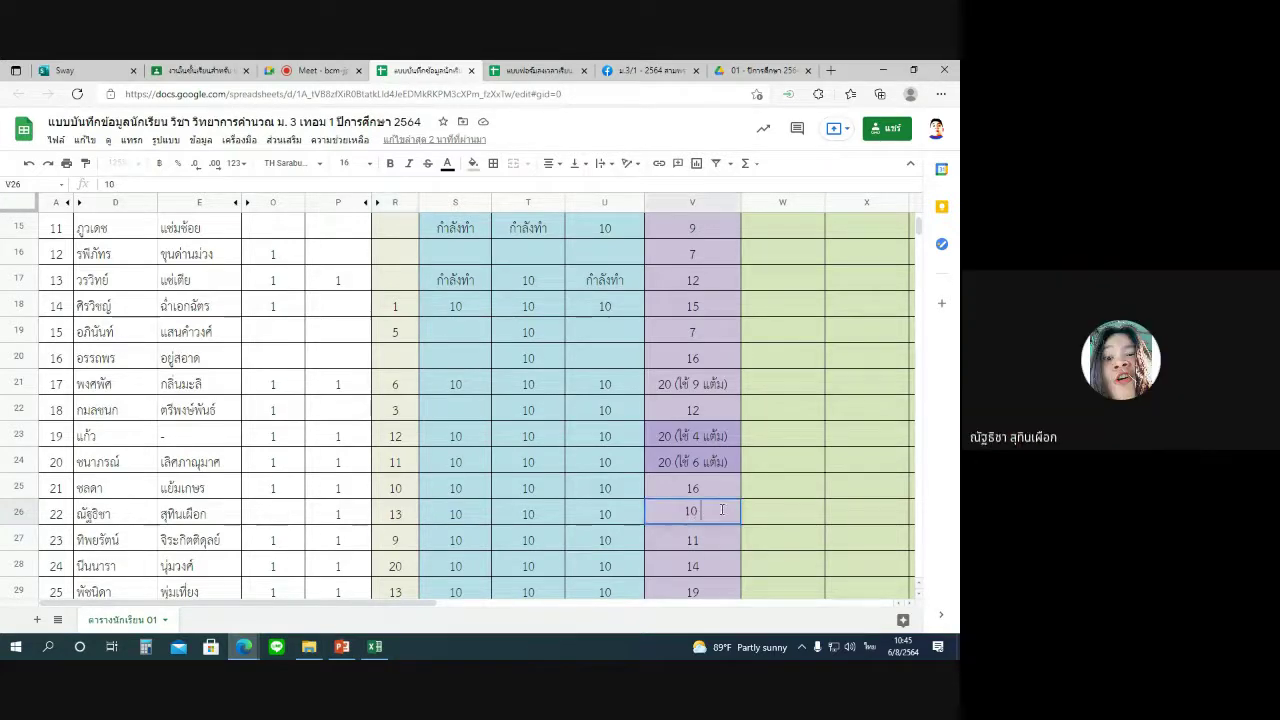
{"action": "type", "text": "(ใช้ 10"}
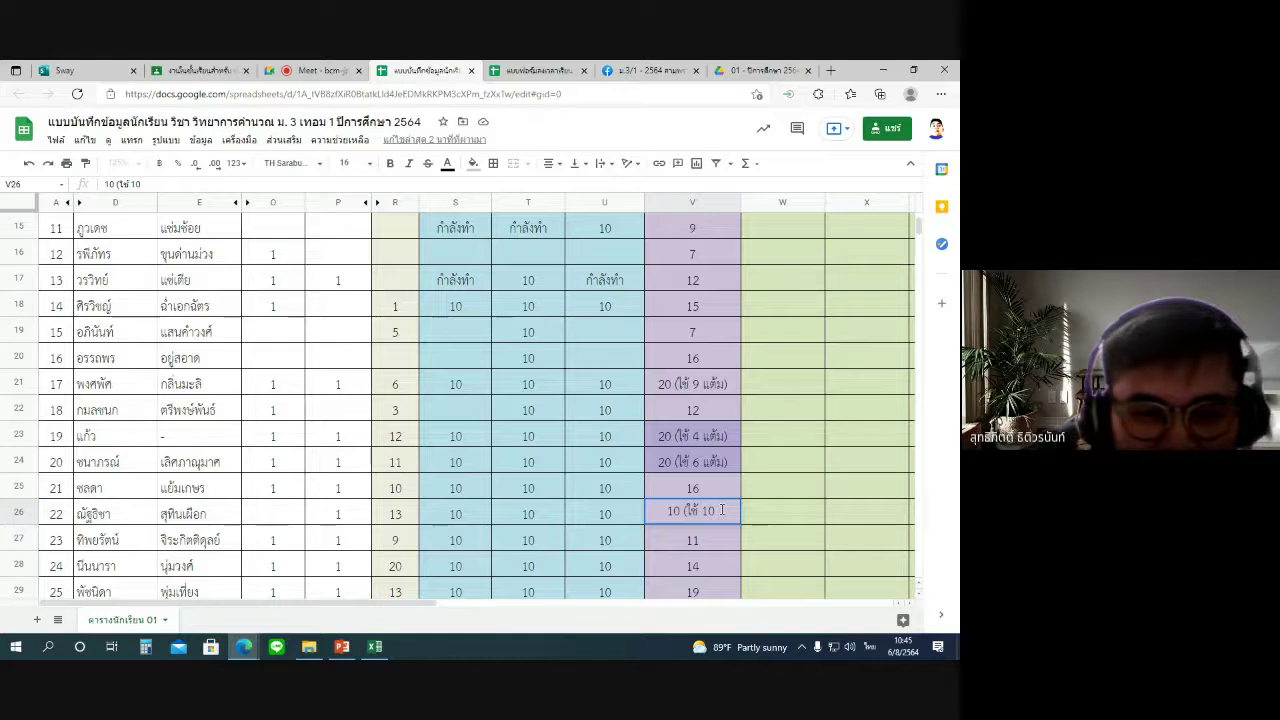
{"action": "type", "text": "แต้ม)"}
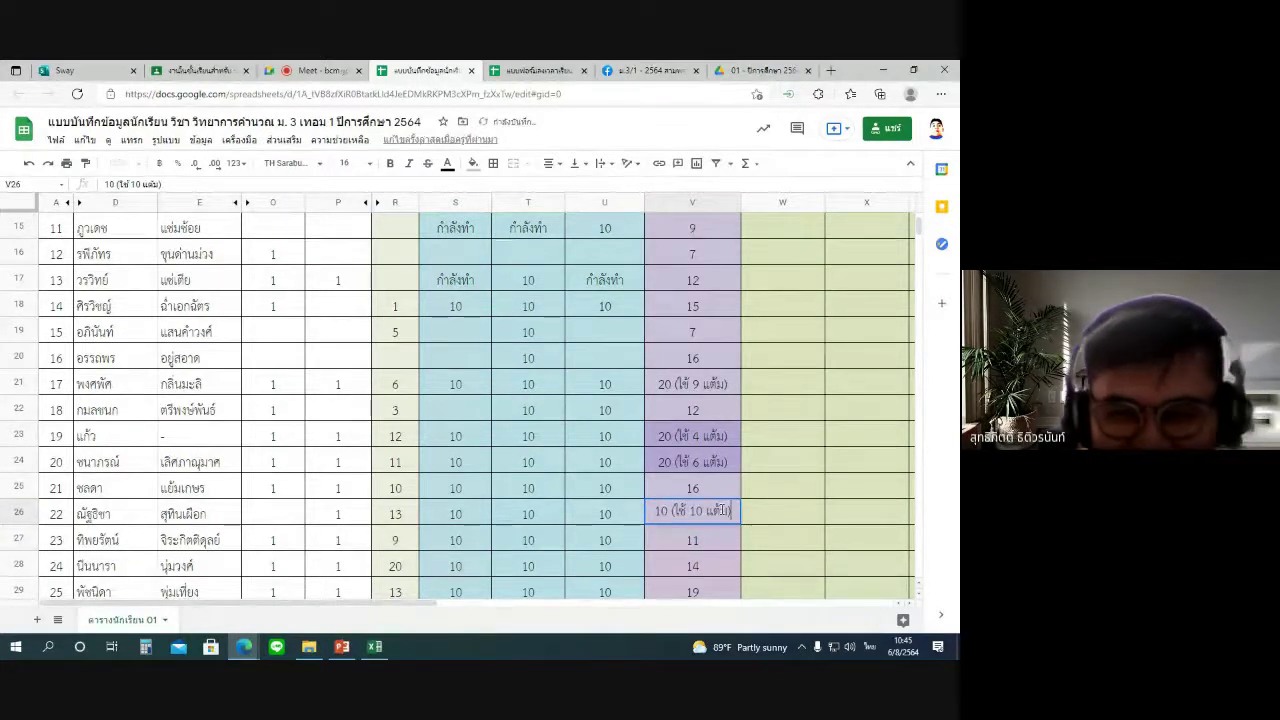
{"action": "key", "text": "Delete"}
{"action": "type", "text": "2"}
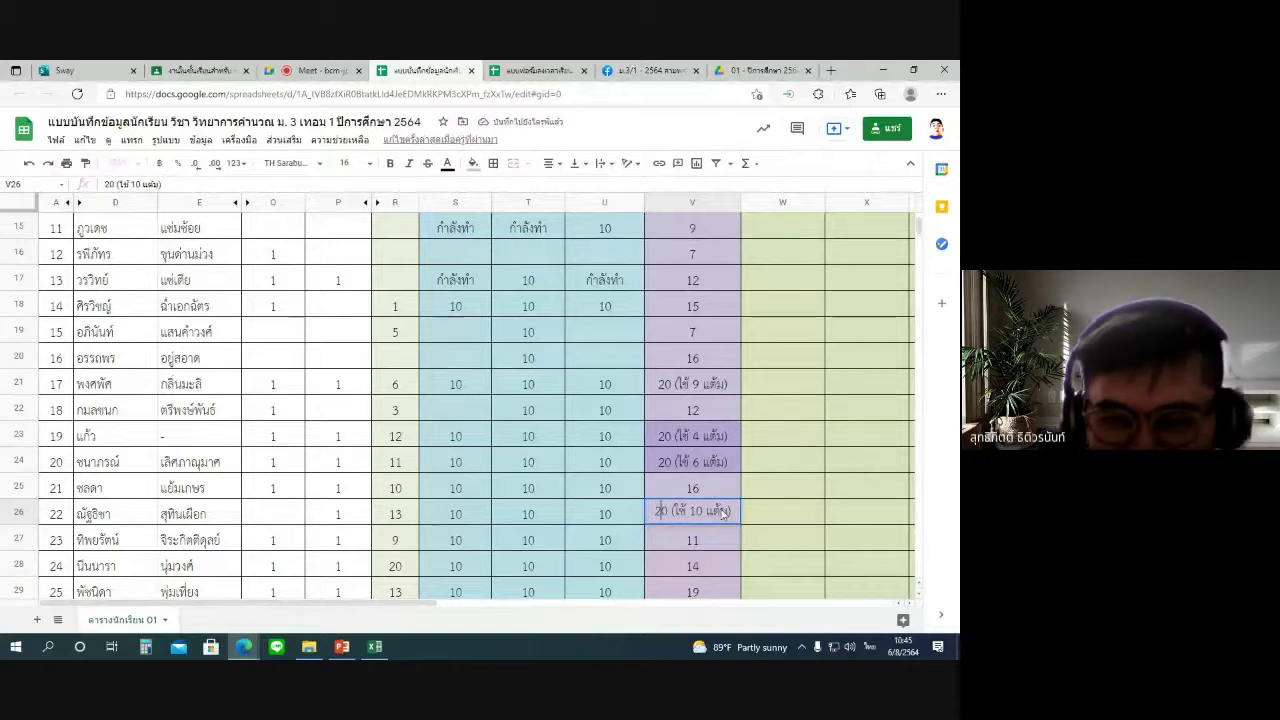
{"action": "key", "text": "Return"}
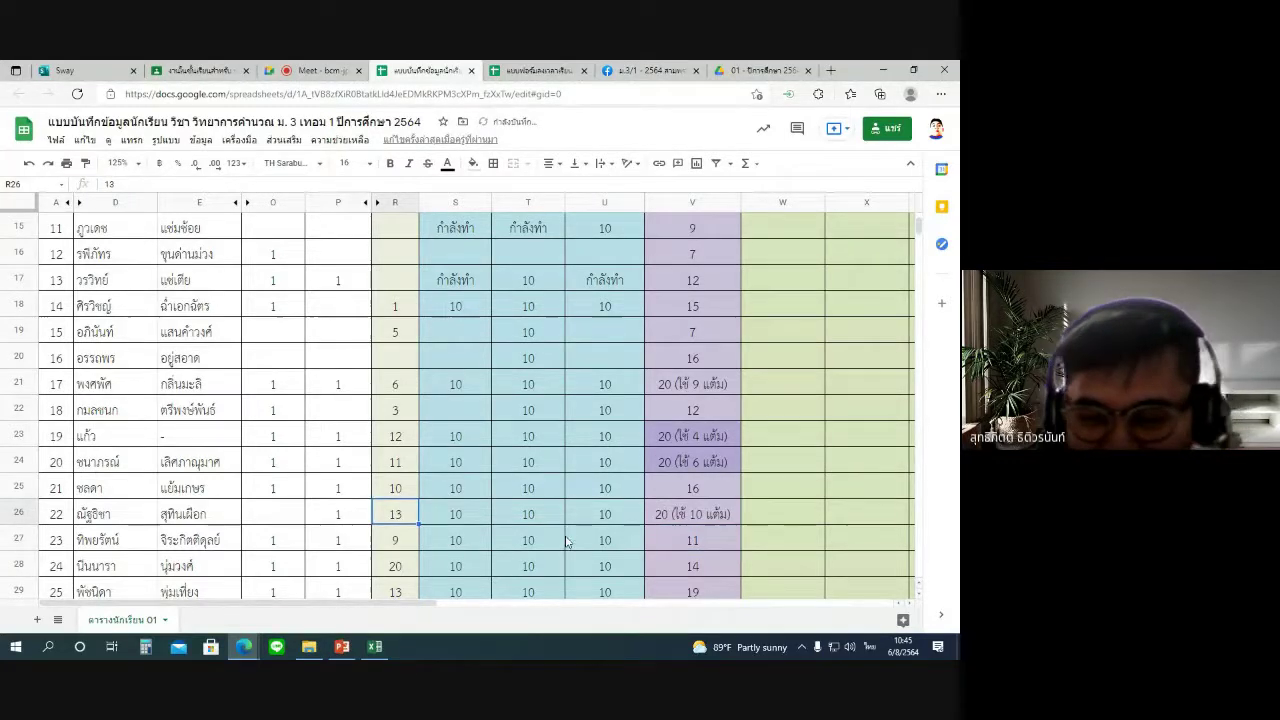
Set student number 22's accumulated points to 3 and fill the midterm score cell with the darker purple used for student number 20.
{"action": "left_click", "coordinate": [562, 543]}
{"action": "left_click", "coordinate": [398, 515]}
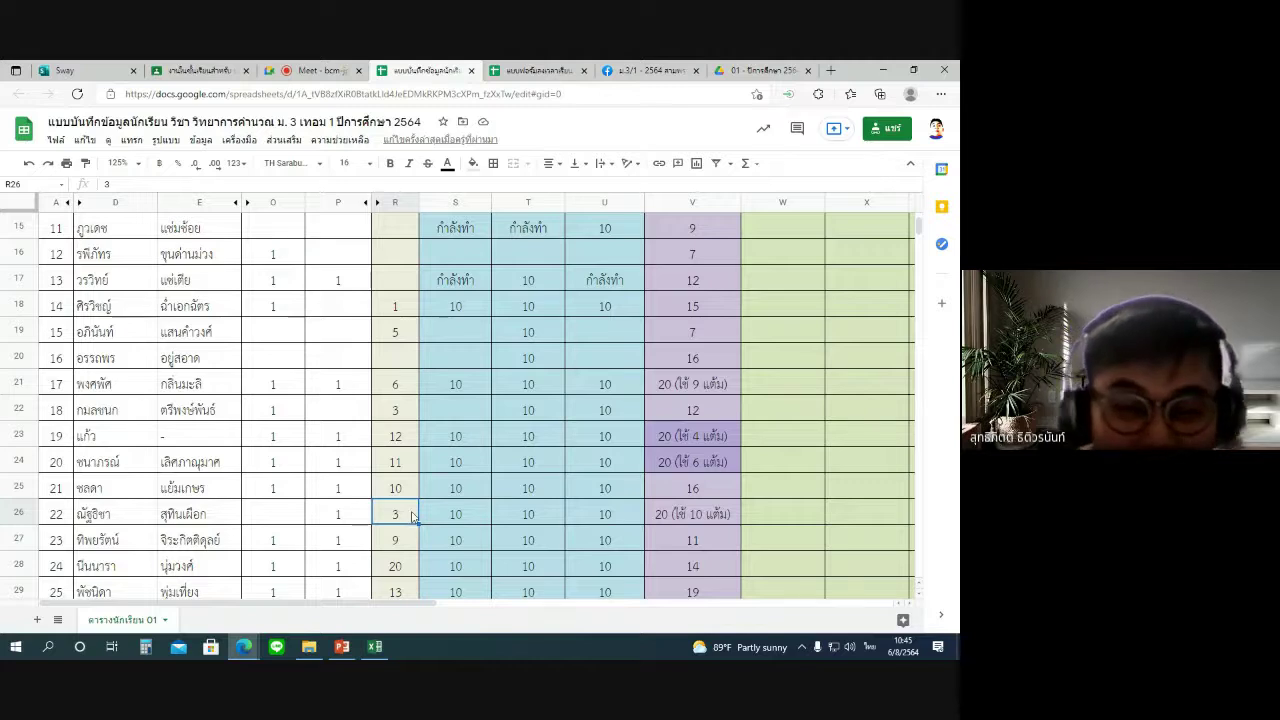
{"action": "left_click", "coordinate": [700, 517]}
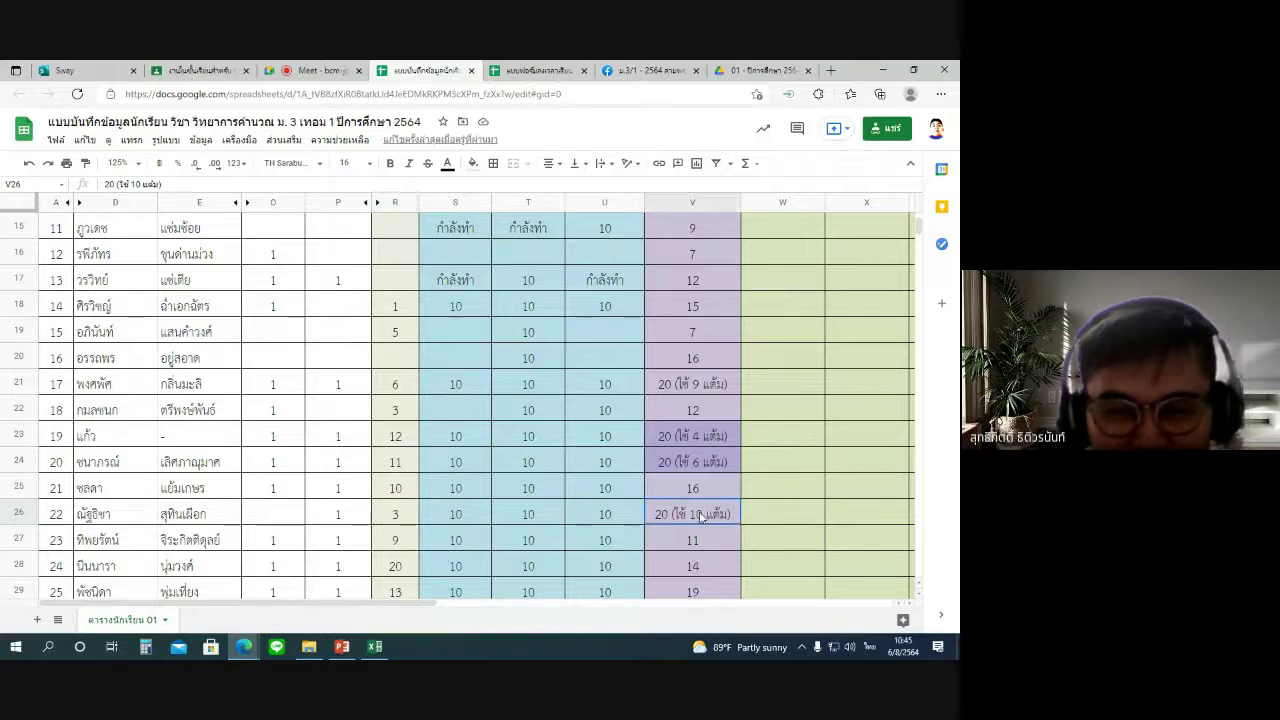
{"action": "left_click", "coordinate": [475, 167]}
{"action": "left_click", "coordinate": [605, 290]}
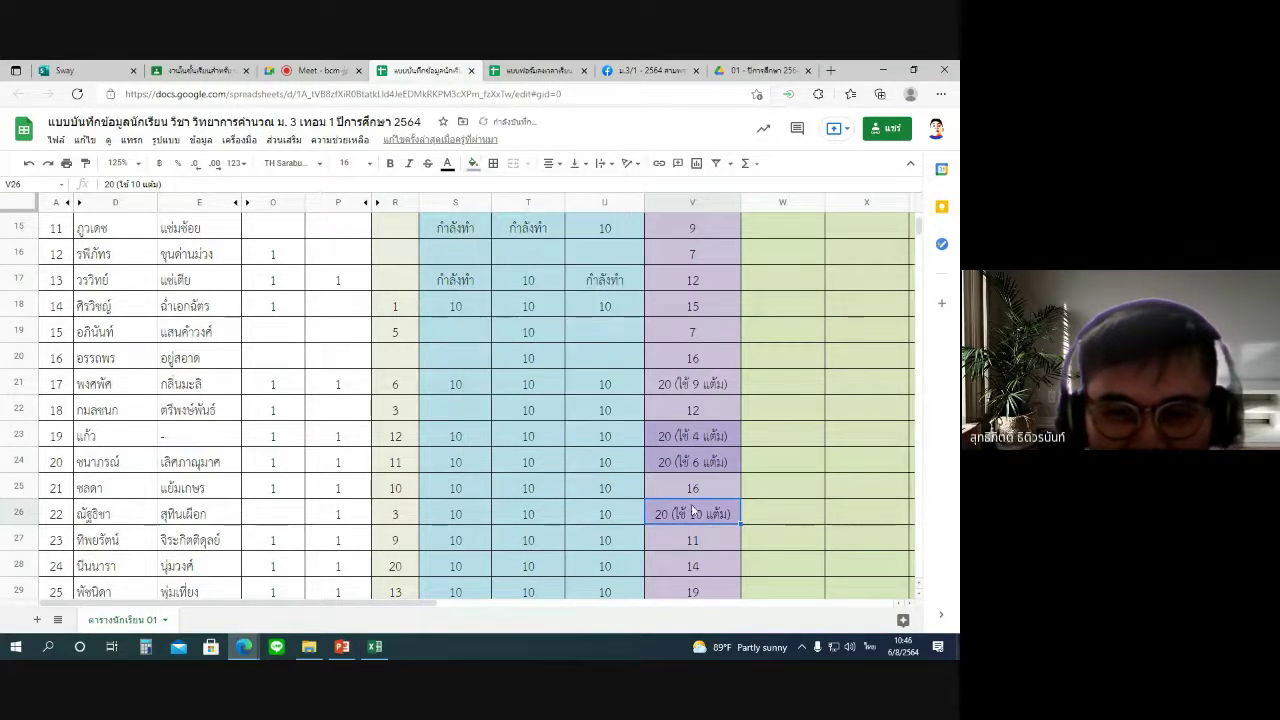
{"action": "left_click", "coordinate": [667, 556]}
Check student number 22's remaining points, and compare student number 23's accumulated points with the midterm score.
{"action": "left_click", "coordinate": [394, 516]}
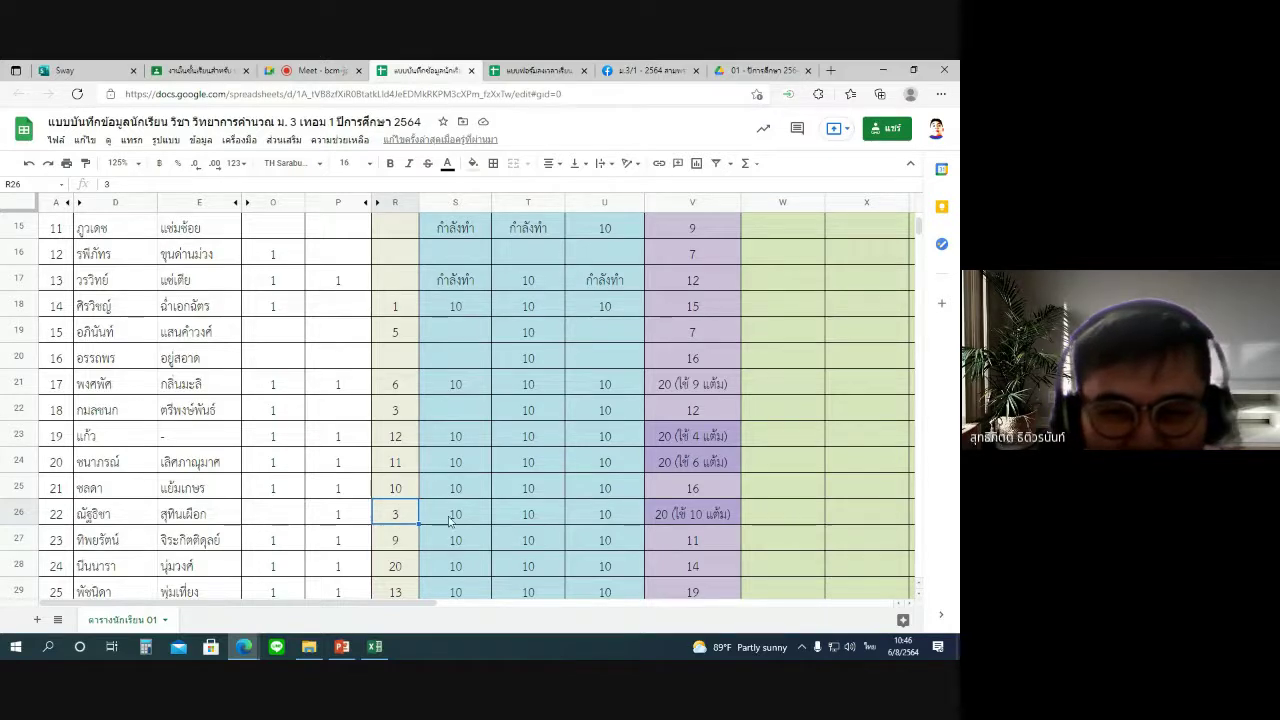
{"action": "left_click", "coordinate": [402, 541]}
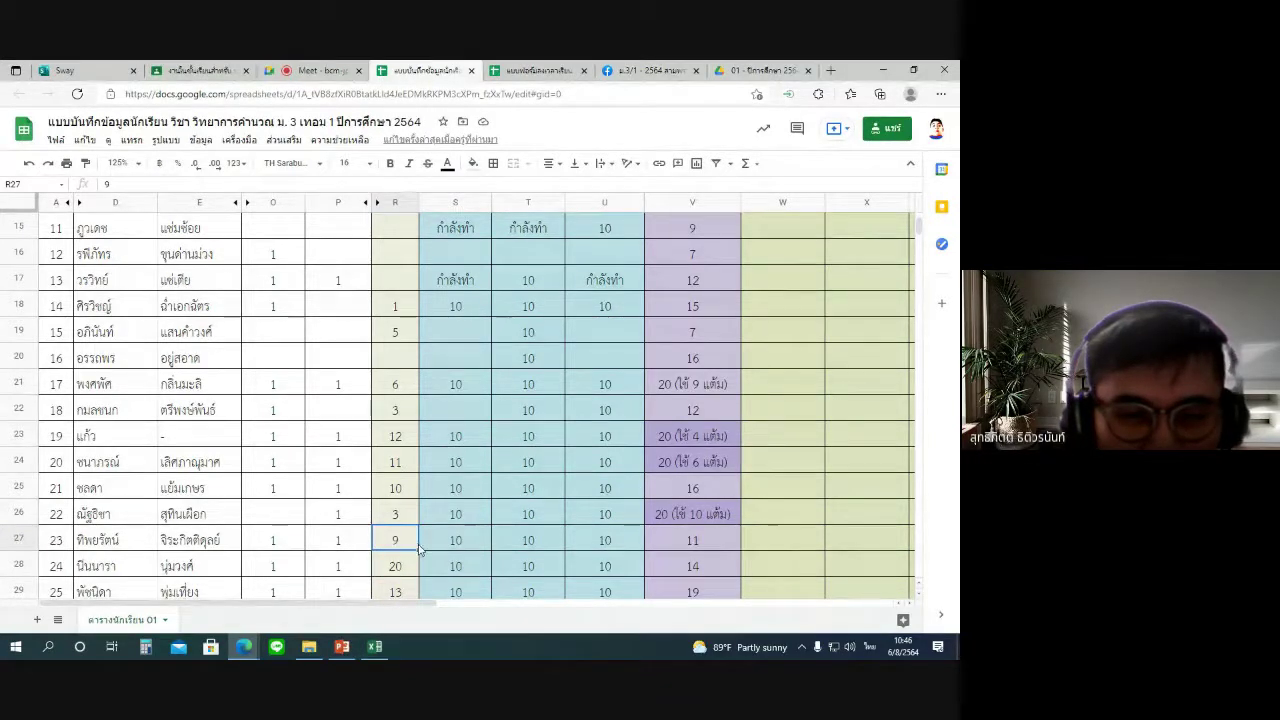
{"action": "scroll", "coordinate": [420, 548], "scroll_direction": "down", "scroll_amount": 2}
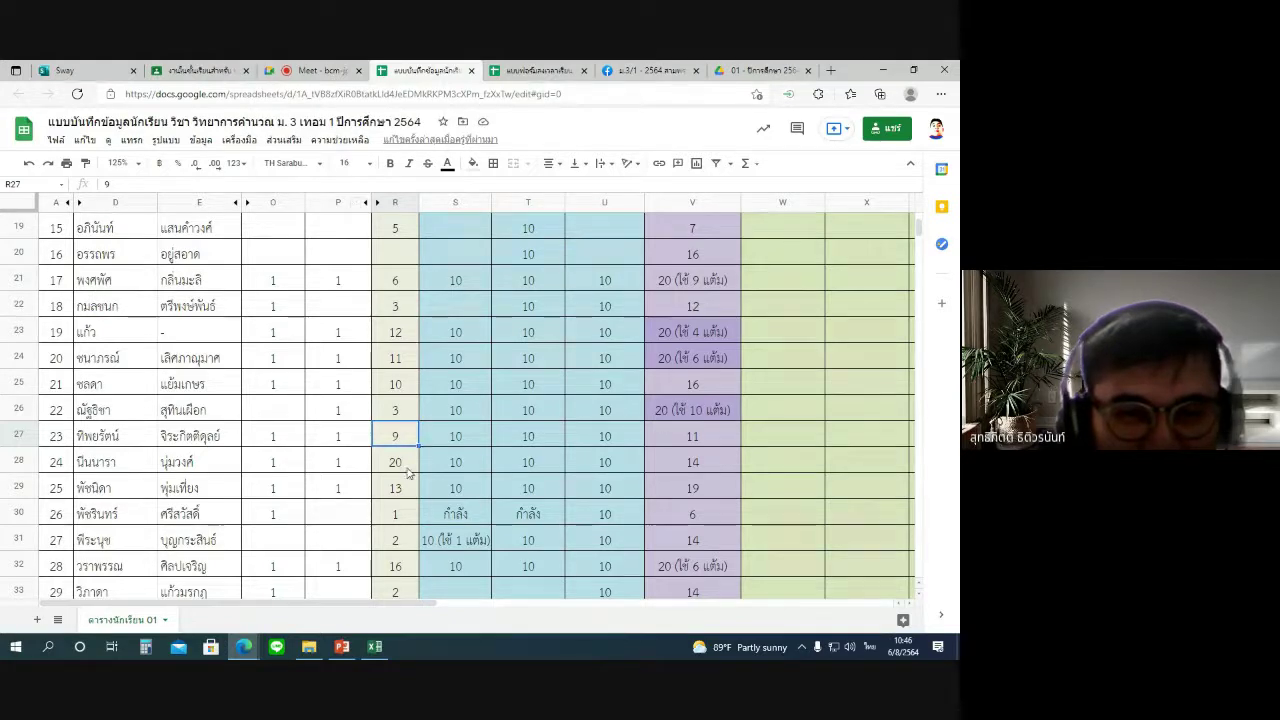
{"action": "left_click", "coordinate": [693, 437]}
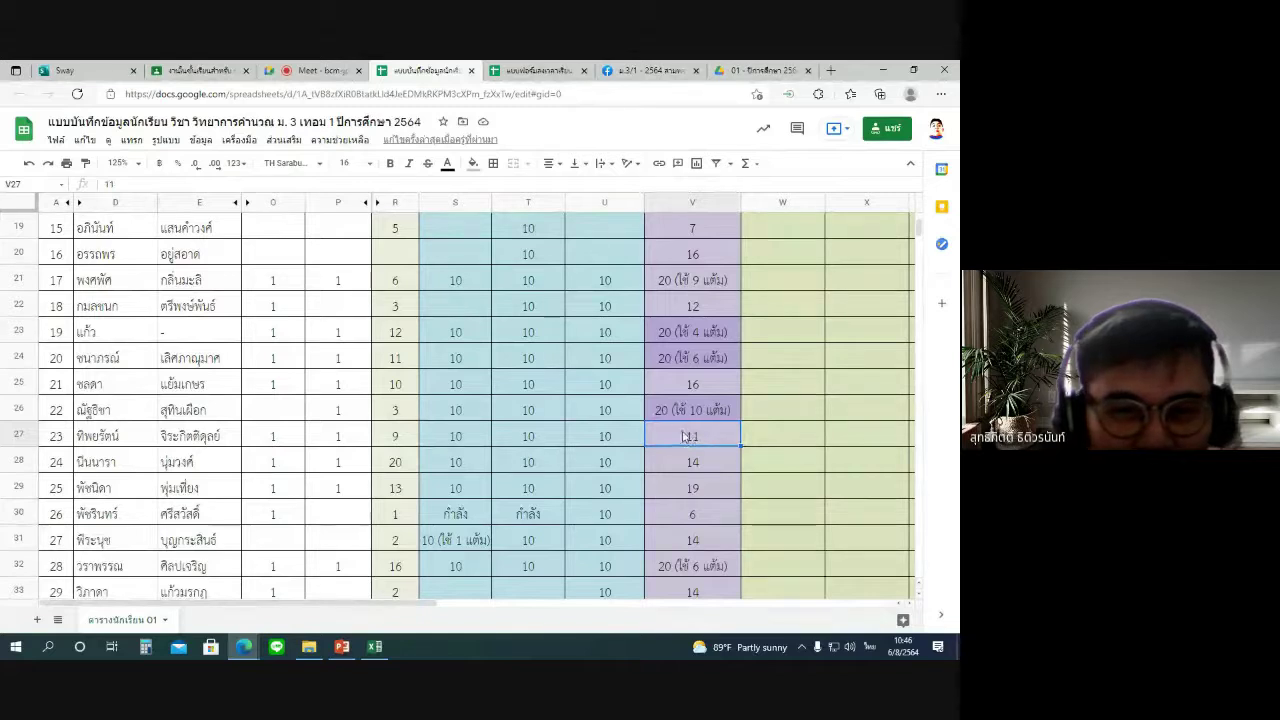
{"action": "left_click", "coordinate": [395, 437]}
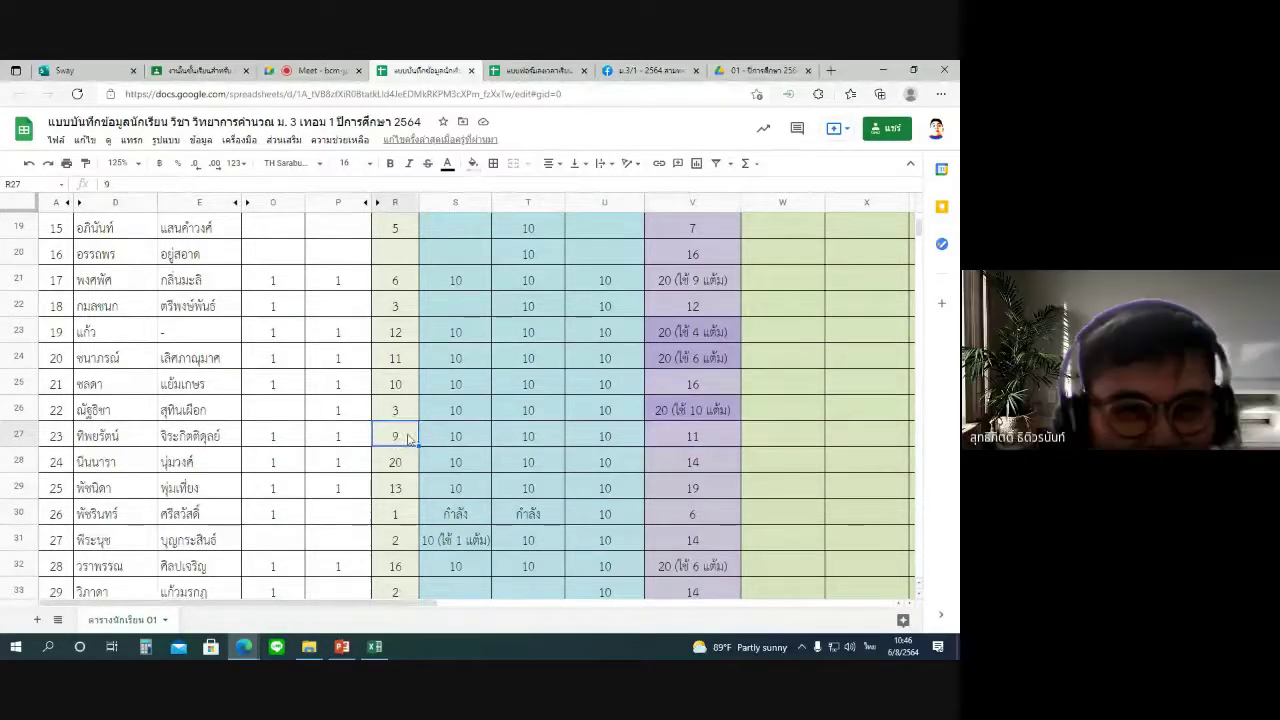
Read student number 23's replies in the Google Meet in-call chat and return to the score sheet.
{"action": "left_click", "coordinate": [315, 70]}
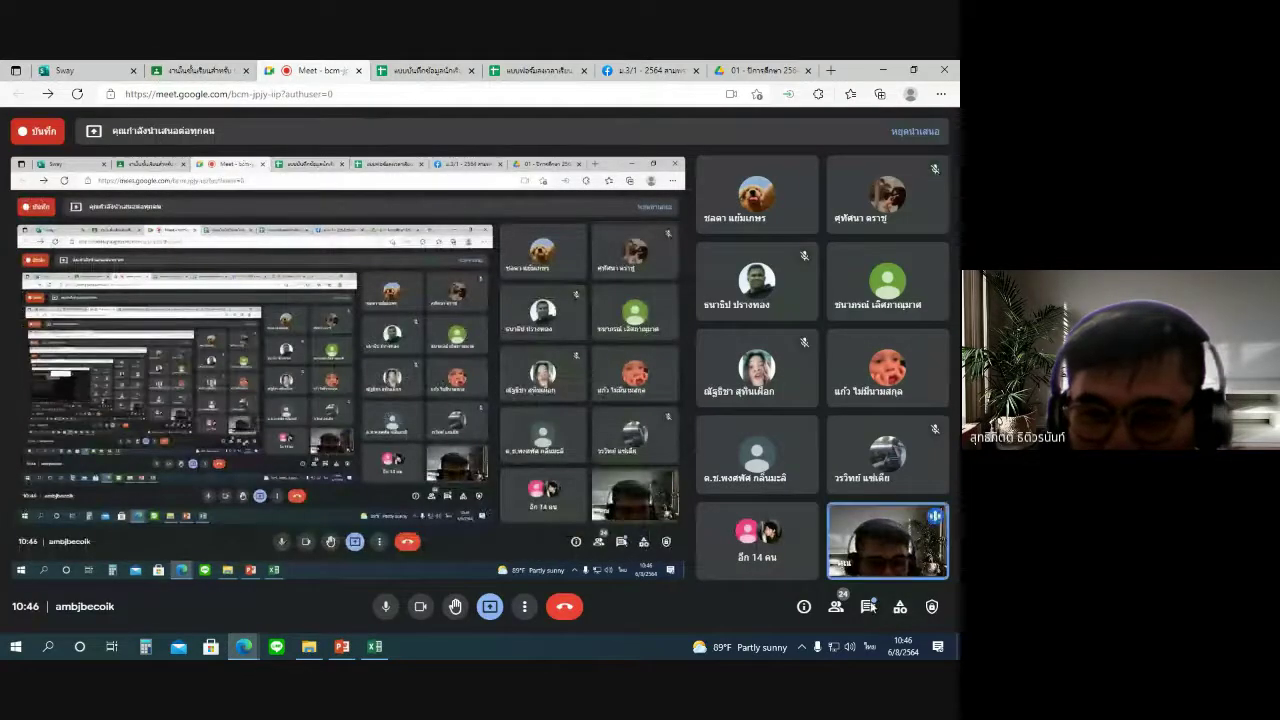
{"action": "left_click", "coordinate": [869, 607]}
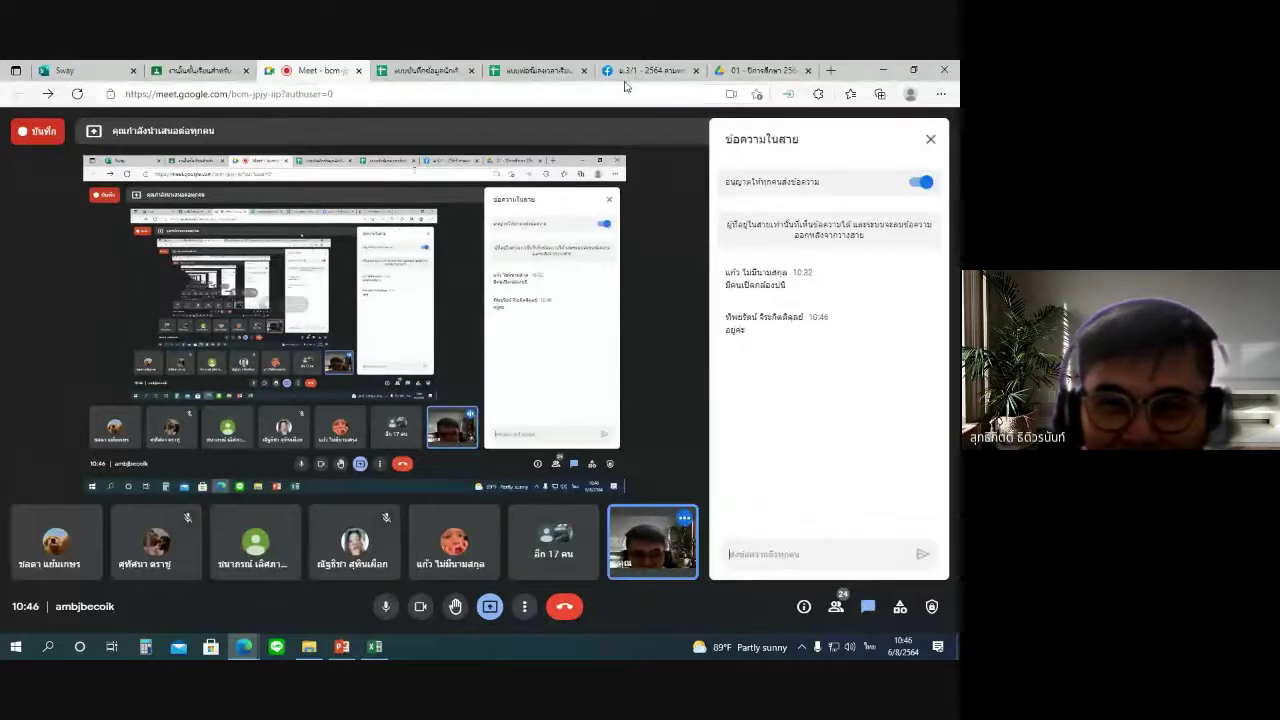
{"action": "left_click", "coordinate": [444, 74]}
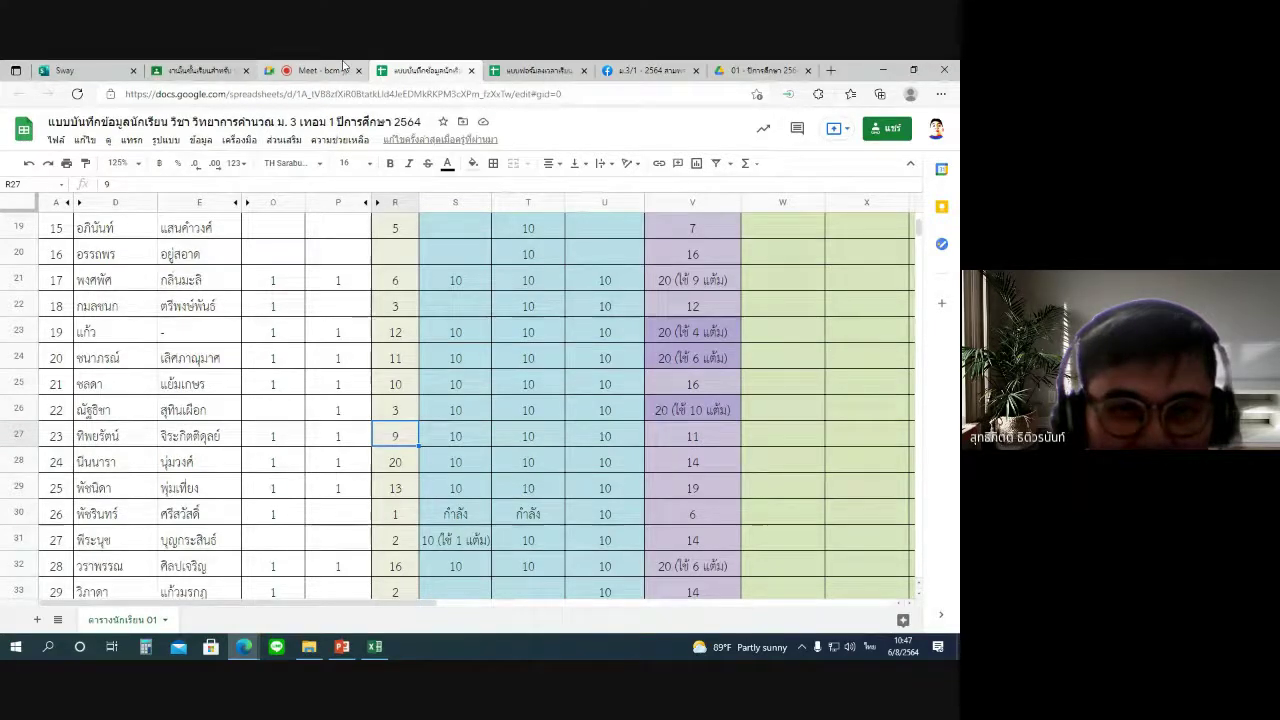
{"action": "key", "text": "ctrl+shift+Tab"}
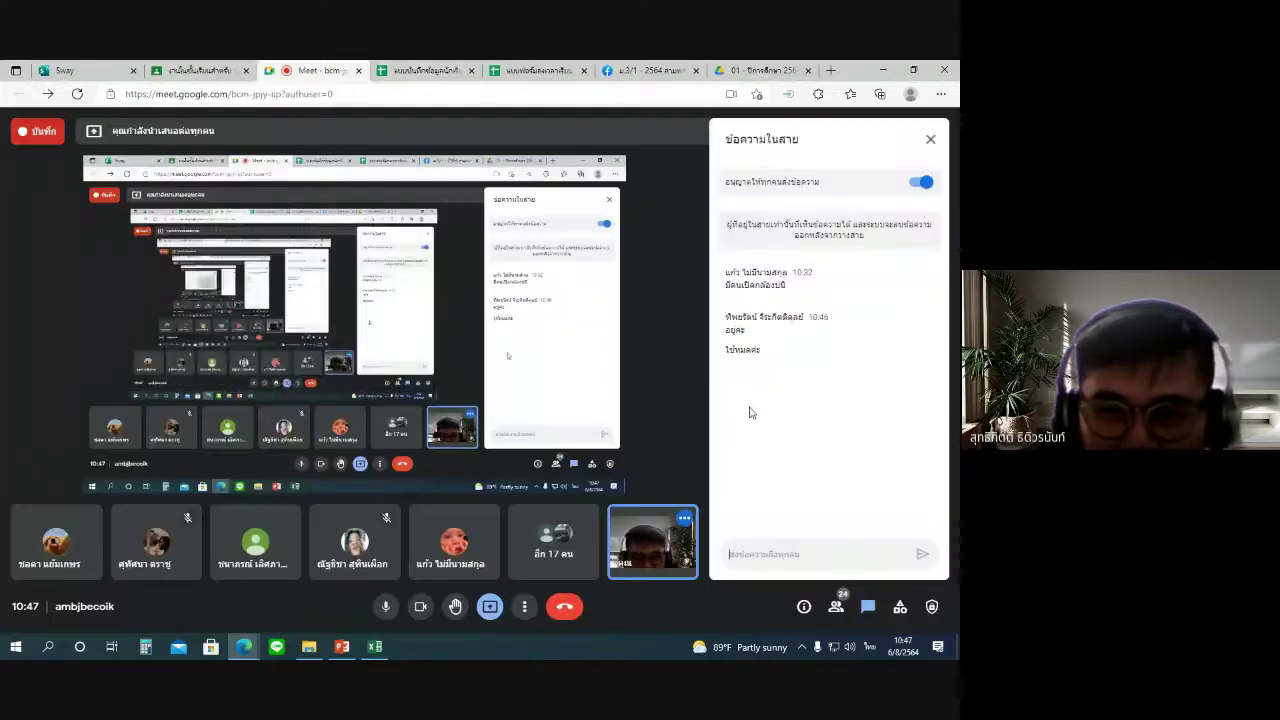
{"action": "left_click", "coordinate": [437, 70]}
Replace student number 23's midterm score with "20 (ใช้ 9 แต้ม)", including the closing parenthesis.
{"action": "left_click", "coordinate": [695, 437]}
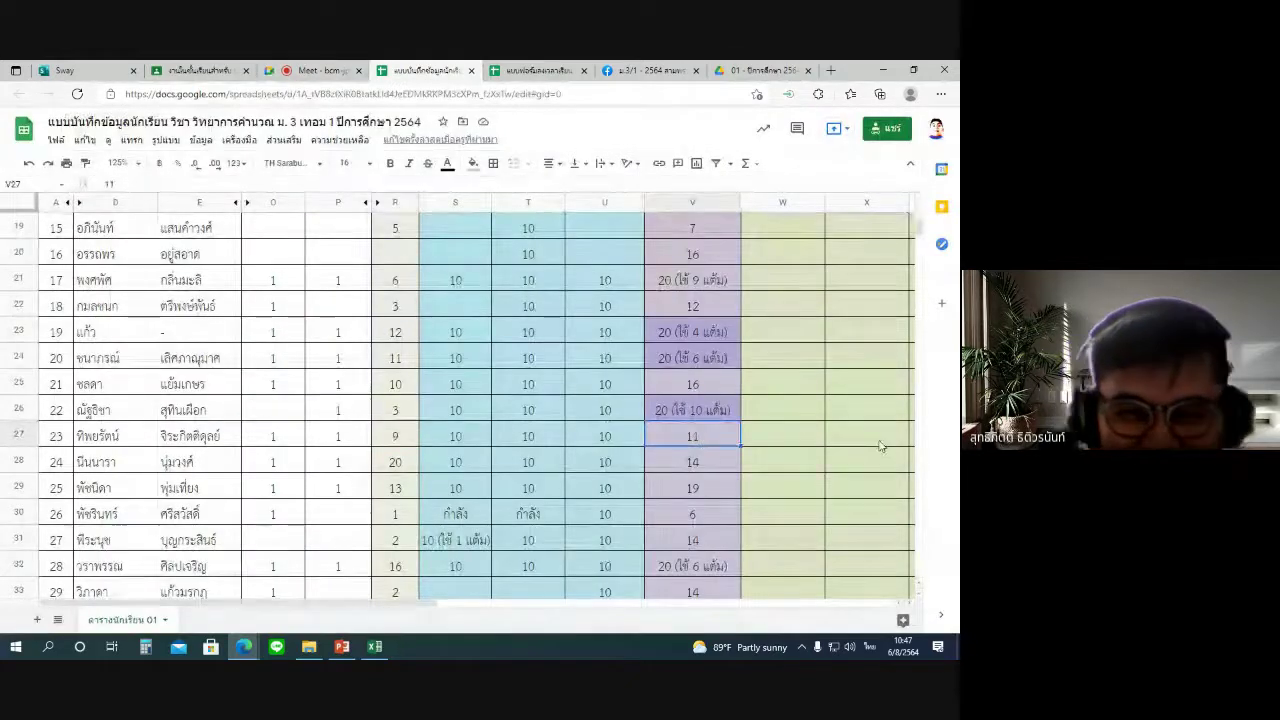
{"action": "type", "text": "20"}
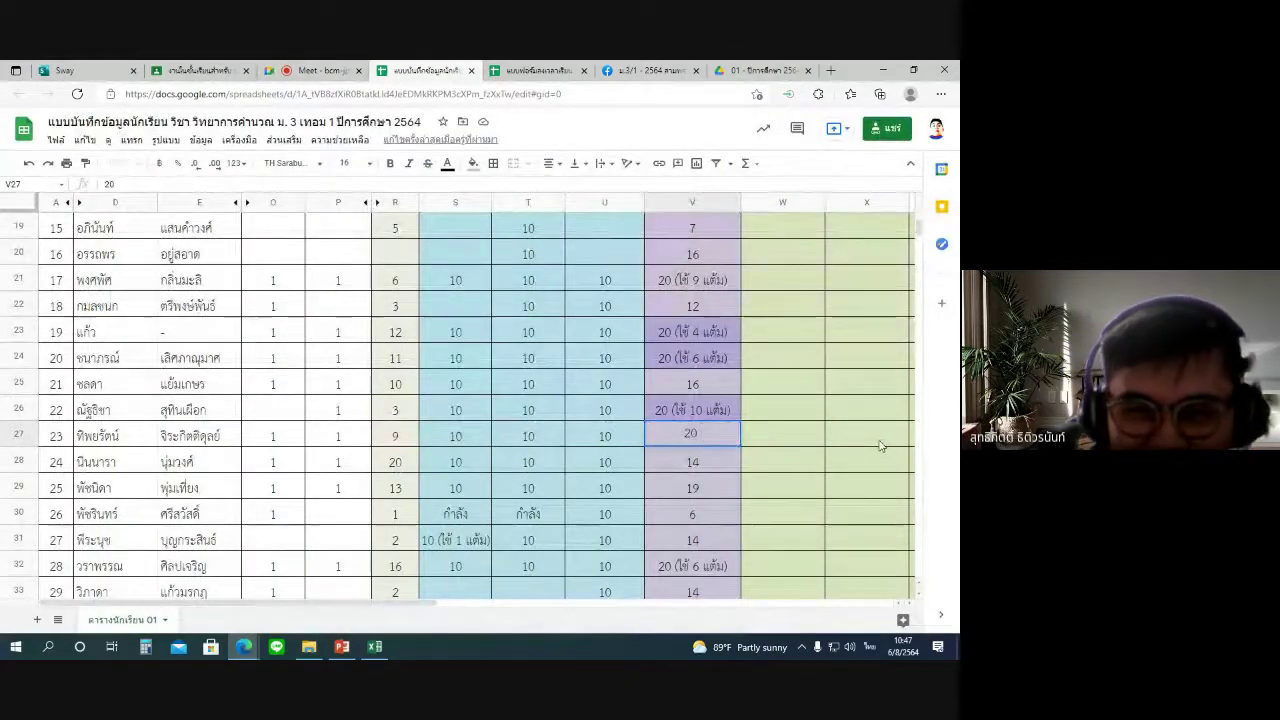
{"action": "type", "text": " (ใช้ 9 แต้ม)"}
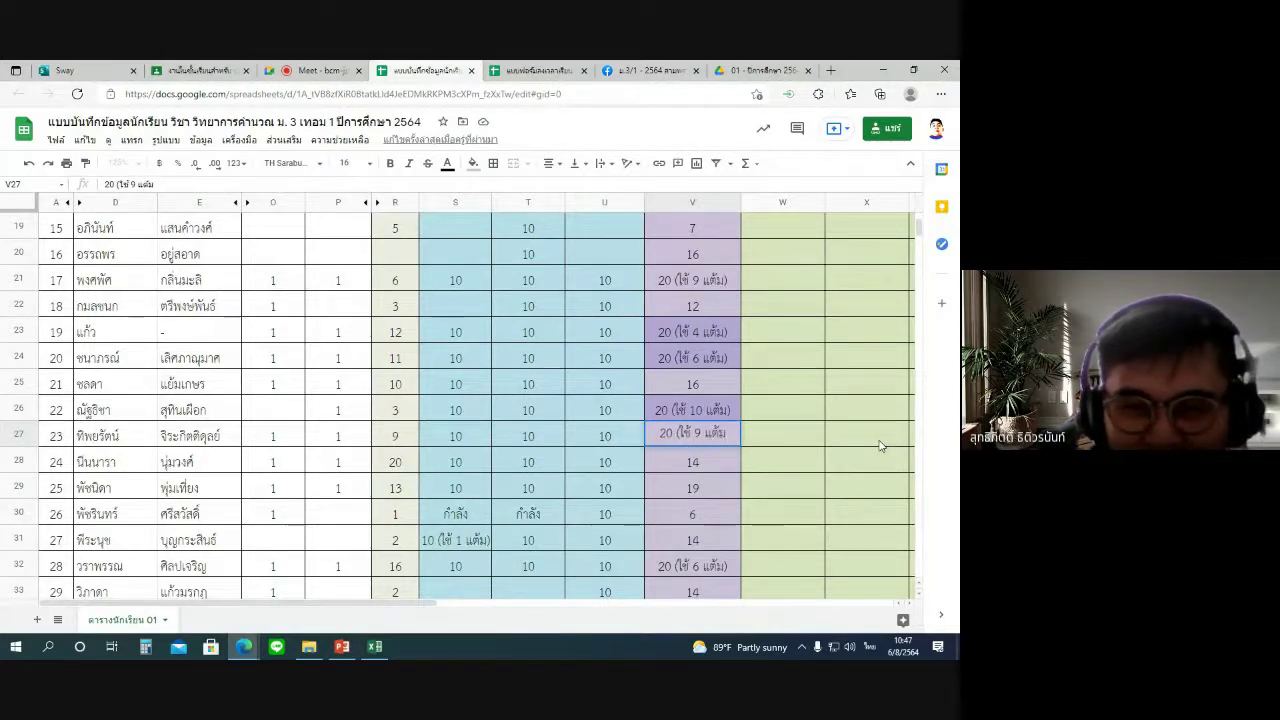
{"action": "key", "text": "Return"}
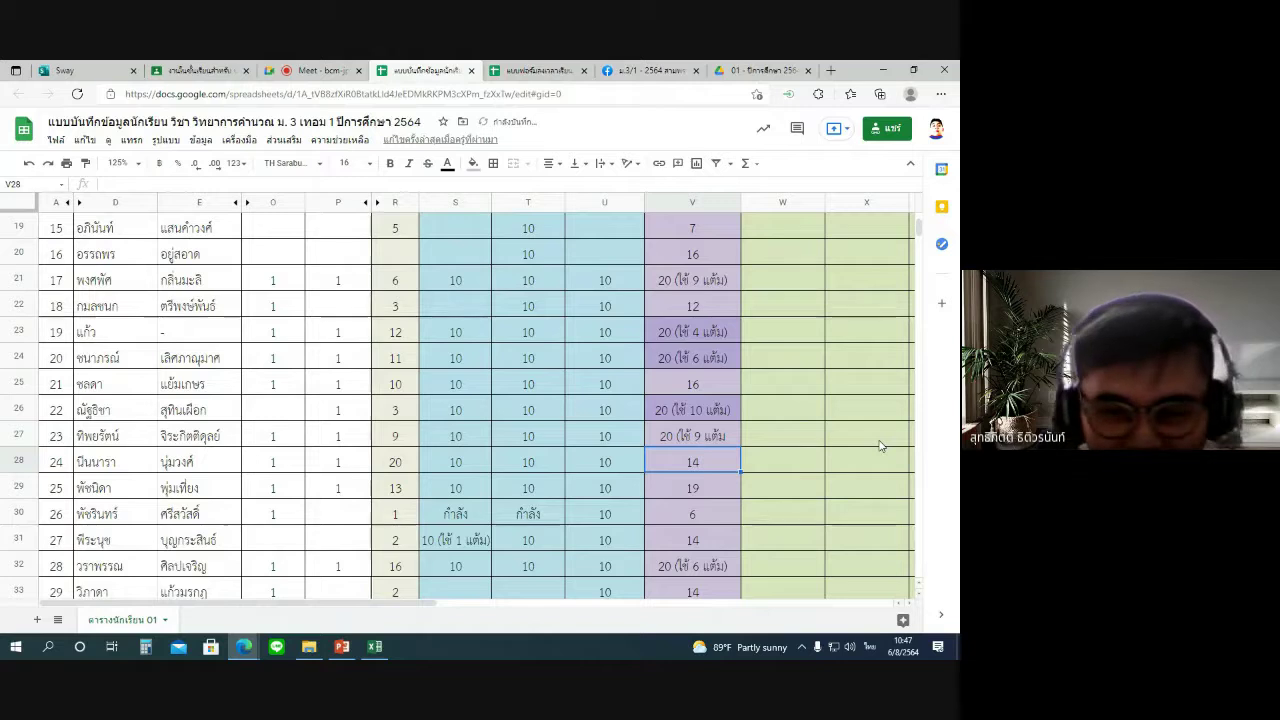
{"action": "key", "text": "Up"}
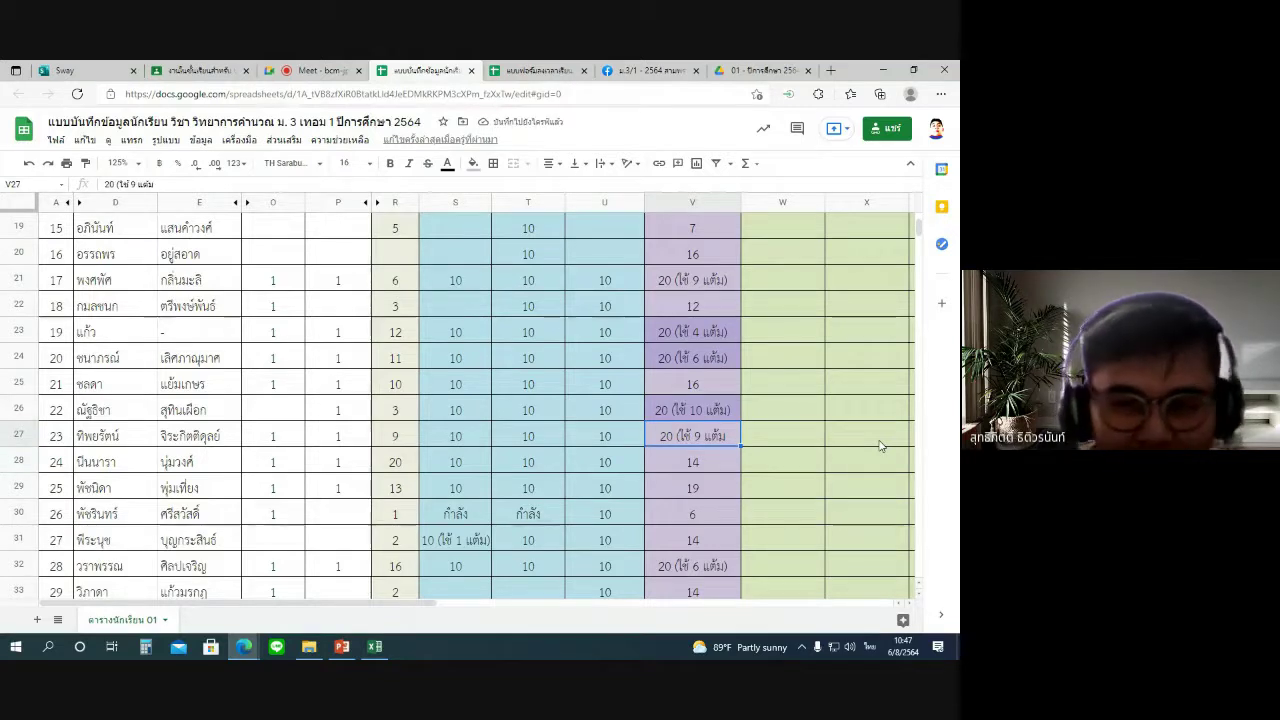
{"action": "key", "text": "Return"}
{"action": "key", "text": "Return"}
{"action": "key", "text": "Up"}
Clear student number 23's accumulated points cell.
{"action": "key", "text": "Left"}
{"action": "key", "text": "Left"}
{"action": "key", "text": "Left"}
{"action": "key", "text": "Left"}
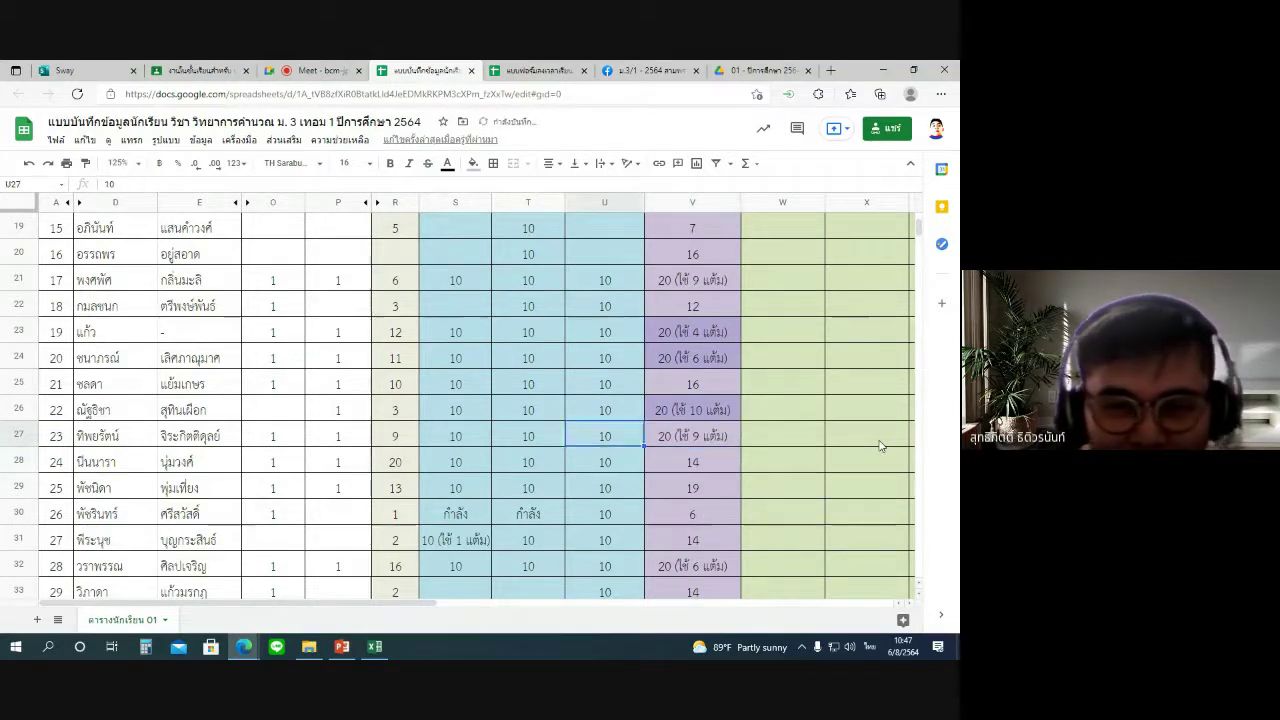
{"action": "key", "text": "Return"}
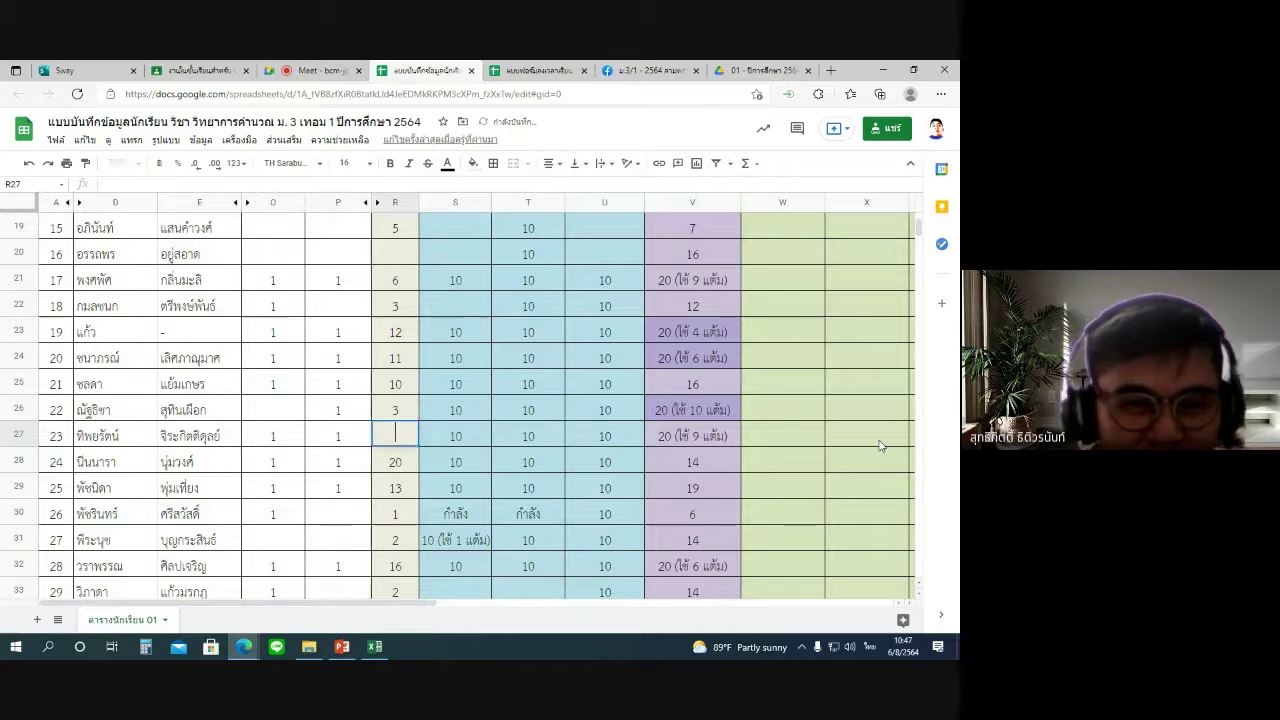
{"action": "key", "text": "Return"}
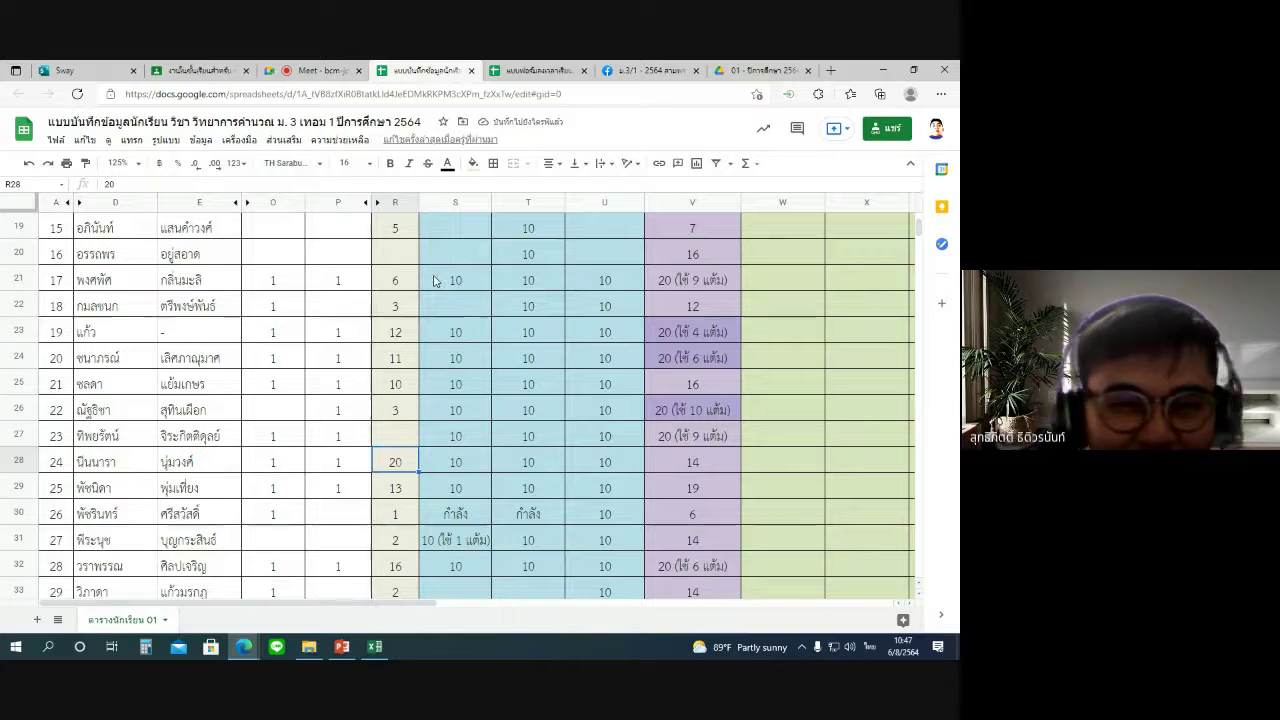
Close the in-call chat in Google Meet and return to the score sheet.
{"action": "left_click", "coordinate": [318, 72]}
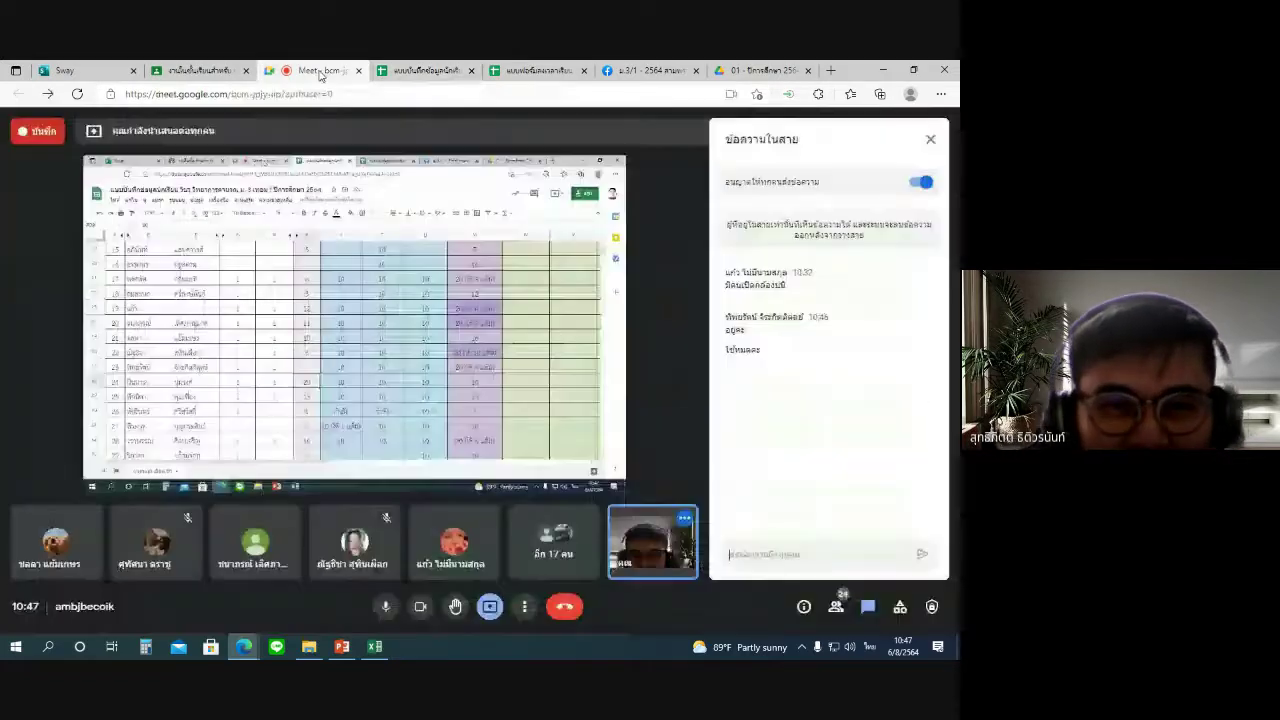
{"action": "left_click", "coordinate": [931, 145]}
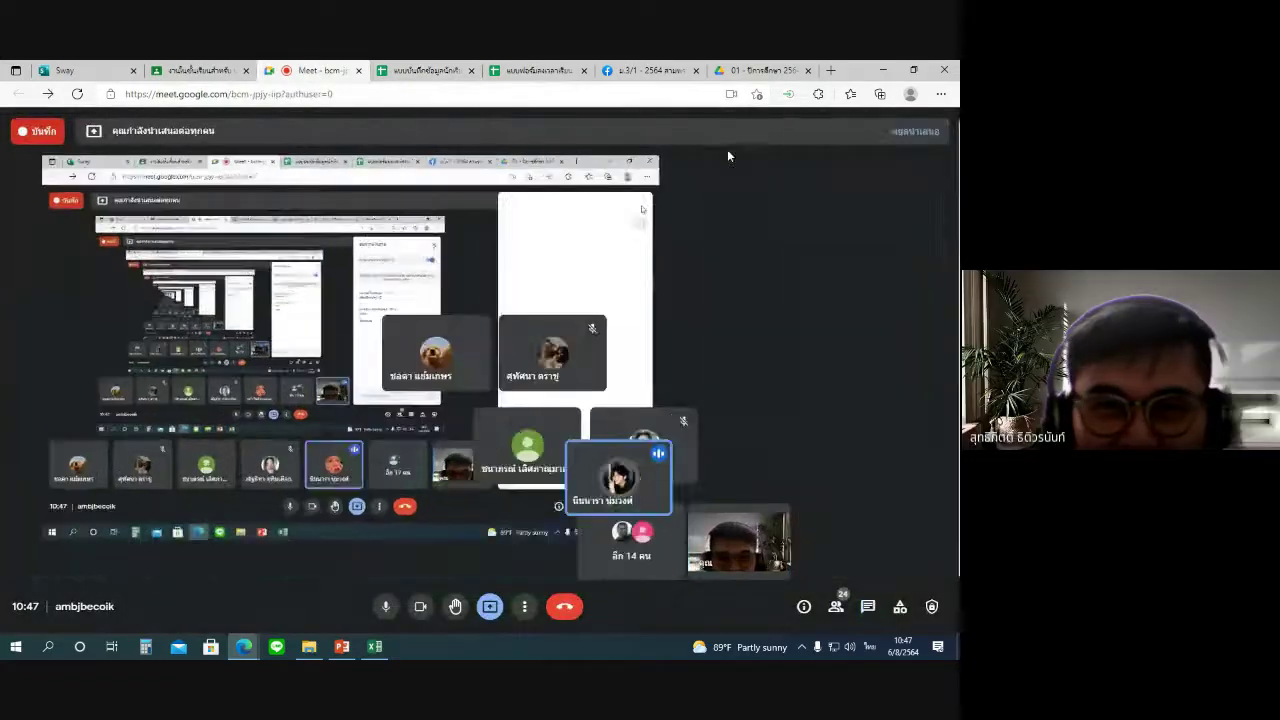
{"action": "left_click", "coordinate": [420, 70]}
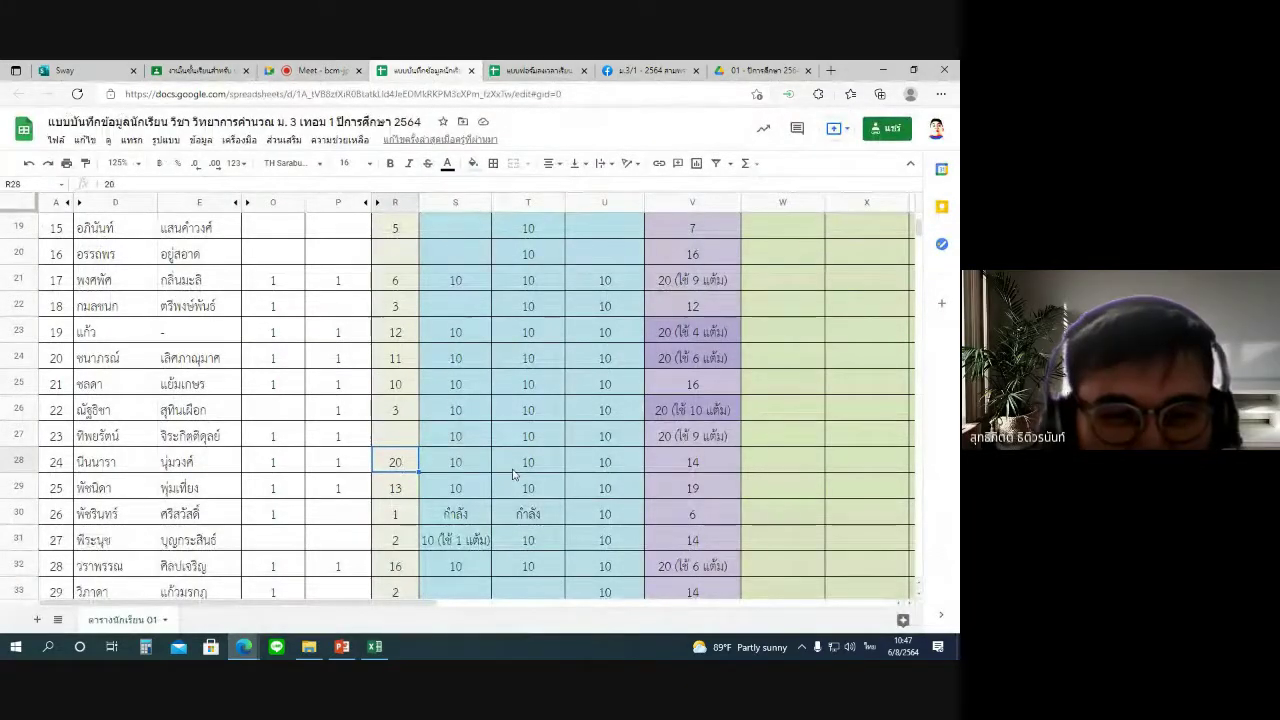
Add "(ใช้ 6 แต้ม" after the 14 in student number 24's midterm score cell.
{"action": "left_click", "coordinate": [715, 460]}
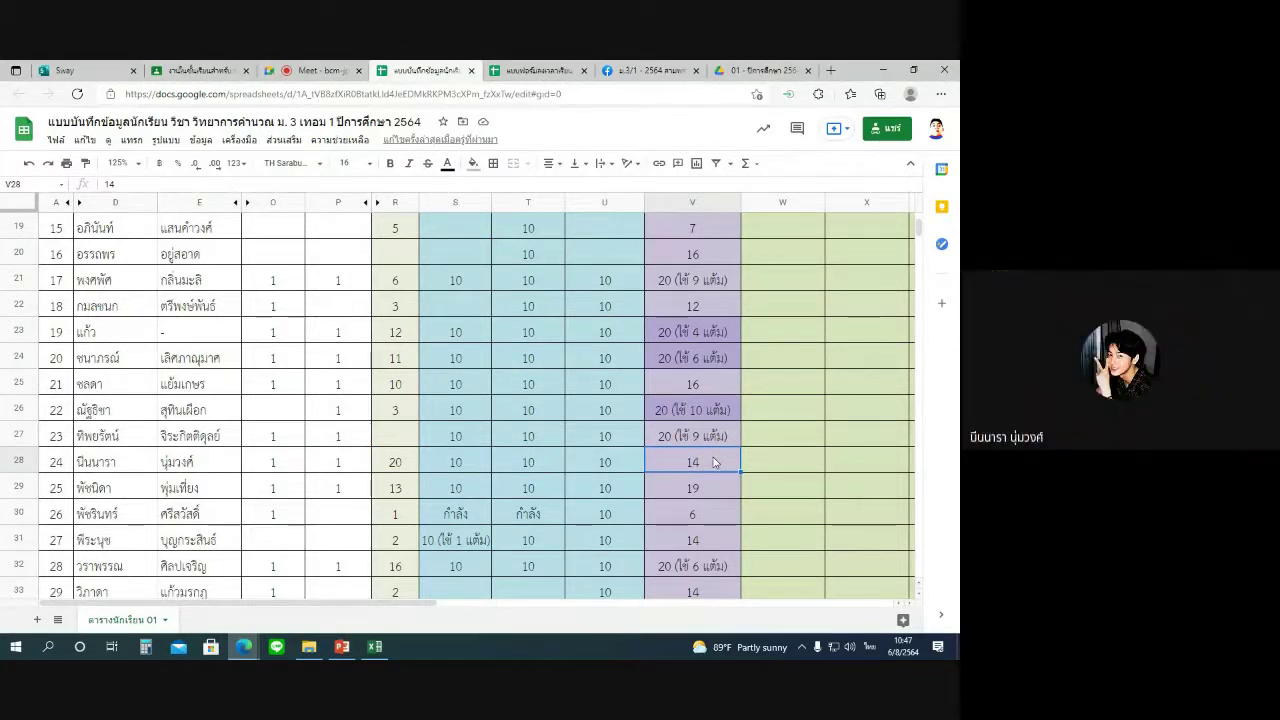
{"action": "double_click", "coordinate": [714, 460]}
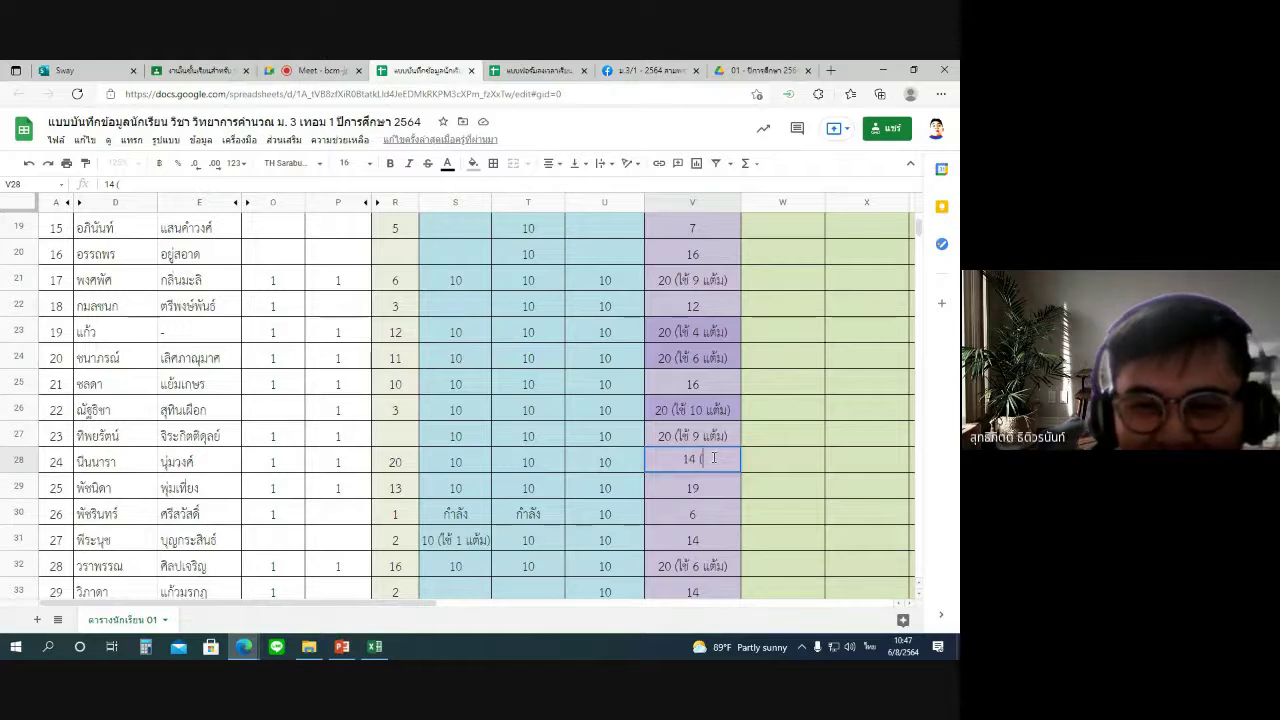
{"action": "type", "text": "(ใช้"}
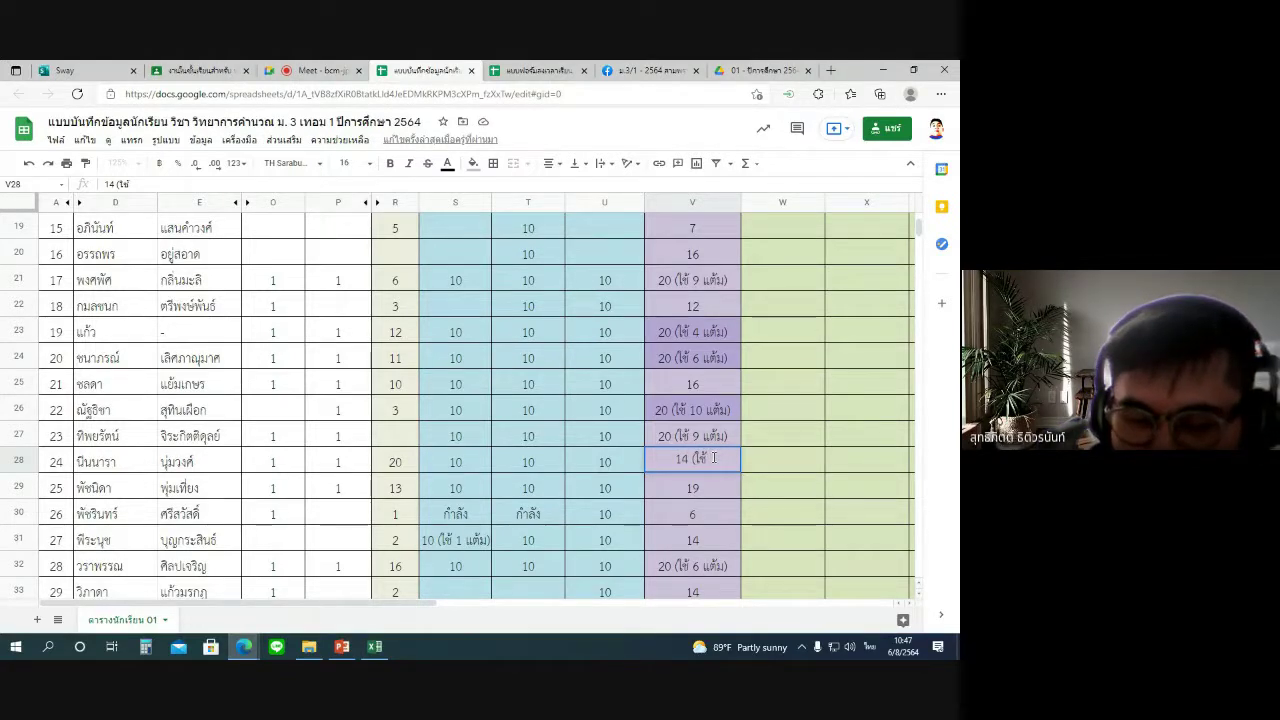
{"action": "type", "text": " 6 แต้ม)"}
{"action": "key", "text": "Return"}
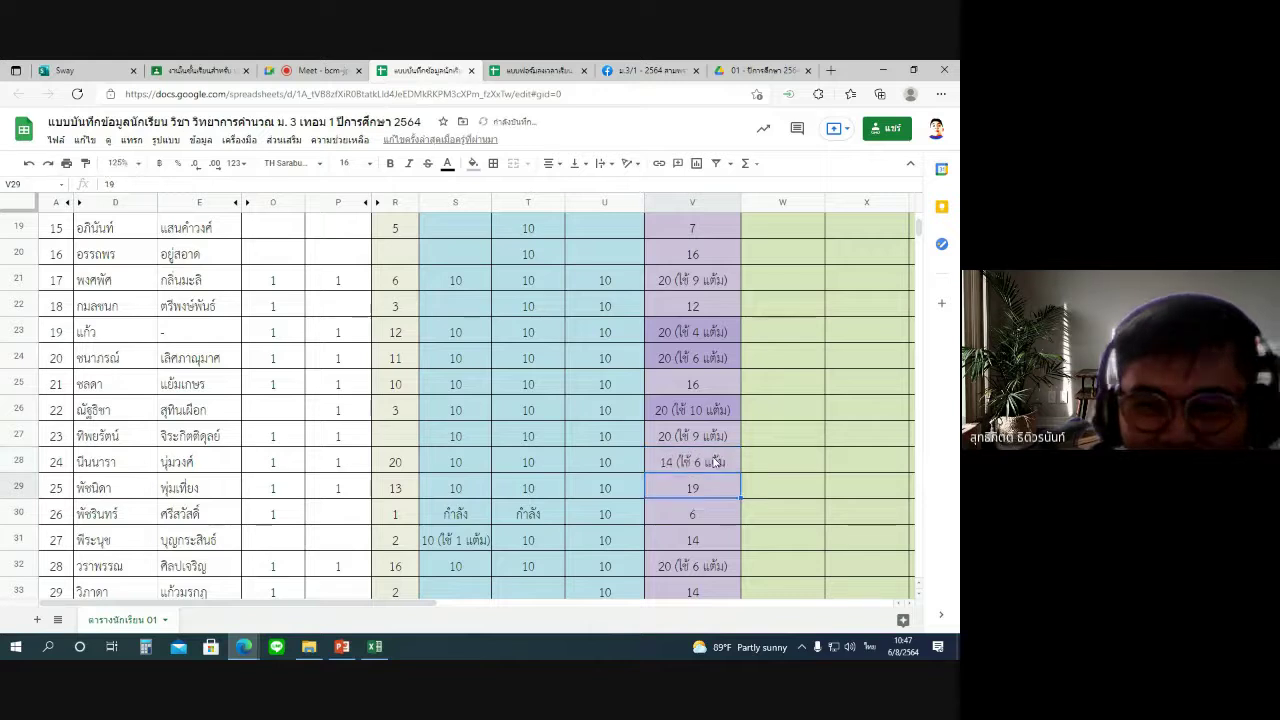
Correct student number 24's midterm entry to "20 (ใช้ 6 แต้ม)", adding the closing parenthesis.
{"action": "type", "text": "ป"}
{"action": "key", "text": "BackSpace"}
{"action": "type", "text": "19"}
{"action": "left_click", "coordinate": [714, 460]}
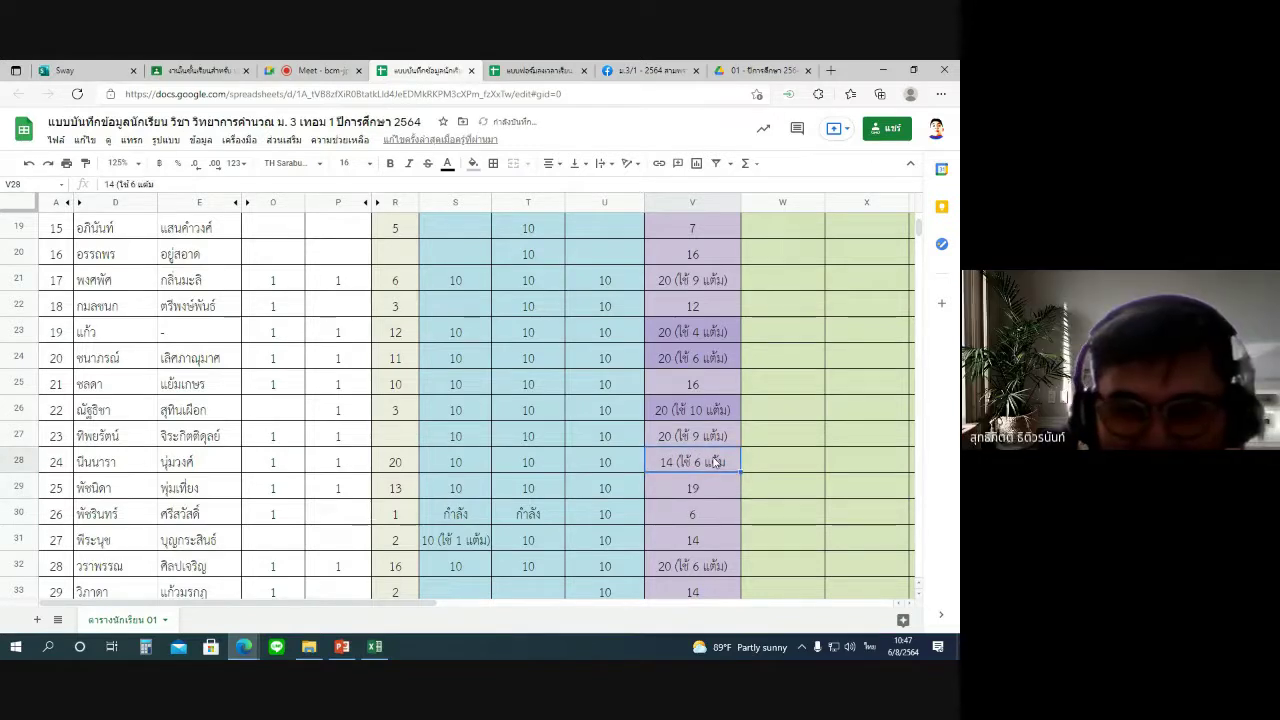
{"action": "double_click", "coordinate": [714, 460]}
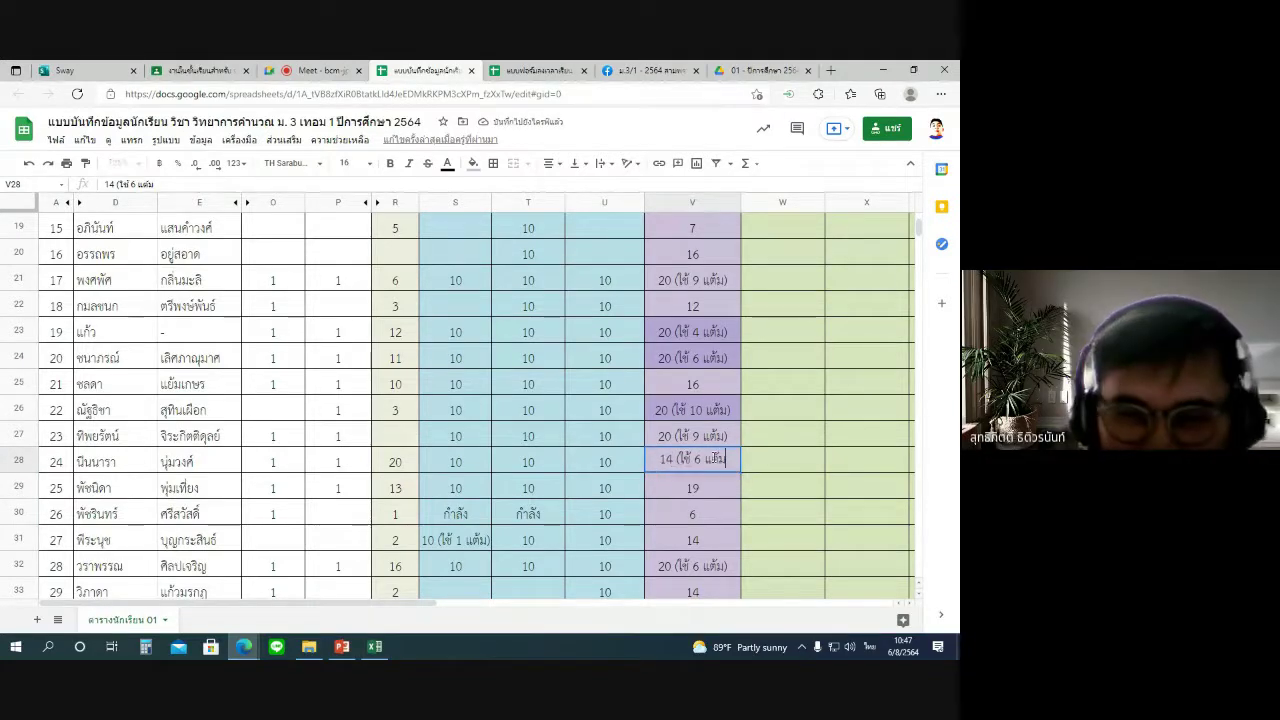
{"action": "key", "text": "Delete"}
{"action": "key", "text": "Delete"}
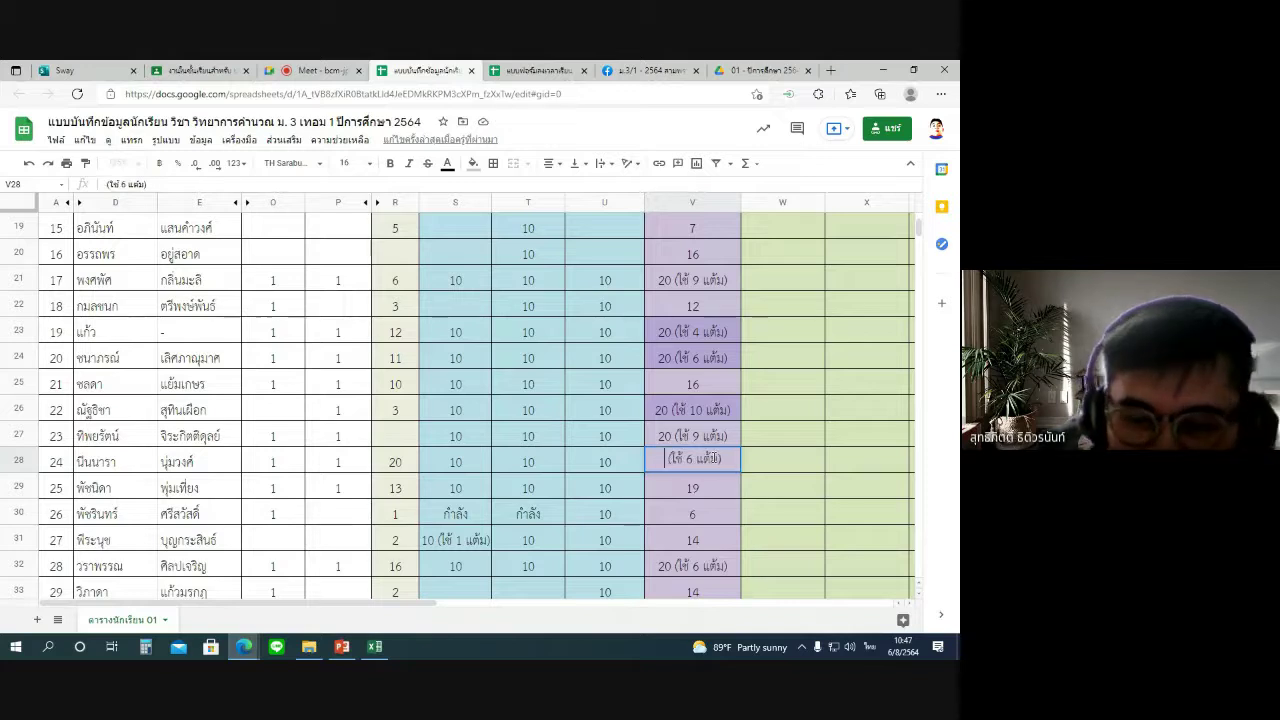
{"action": "type", "text": "20"}
{"action": "key", "text": "Return"}
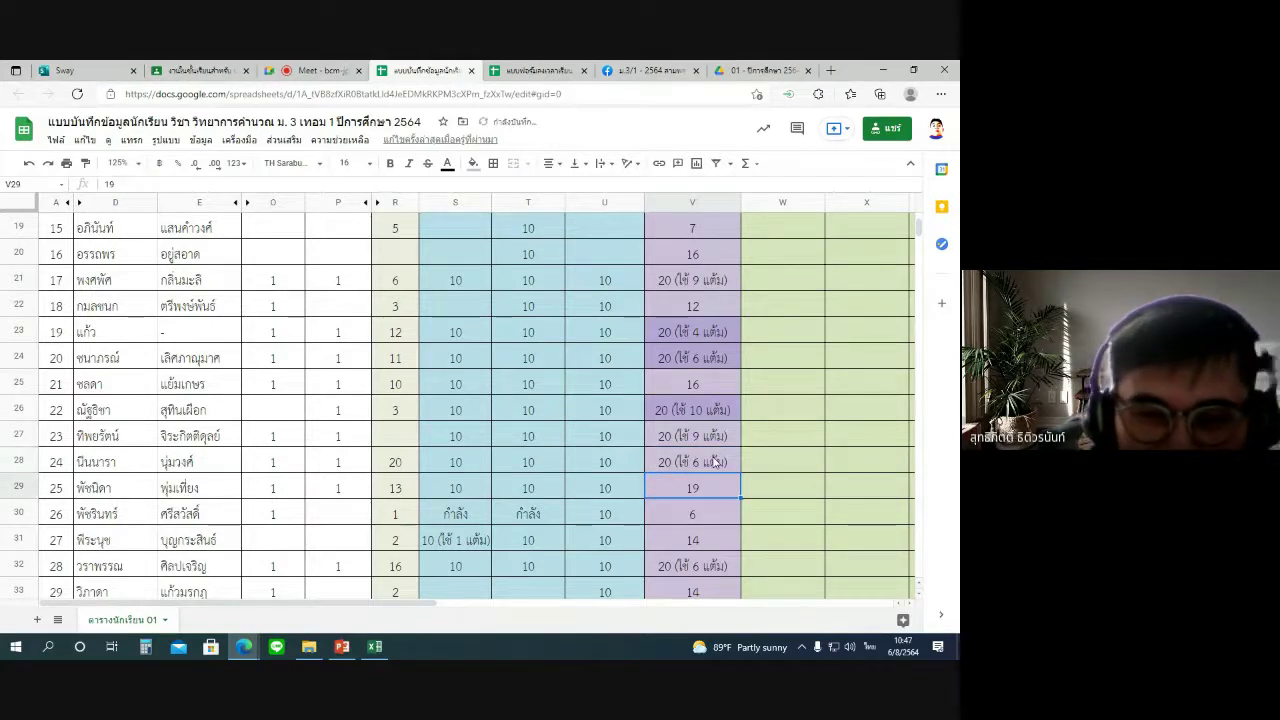
Set student number 24's accumulated points to 14 and check the worksheet scores in the same row.
{"action": "left_click", "coordinate": [395, 462]}
{"action": "type", "text": "14"}
{"action": "key", "text": "Return"}
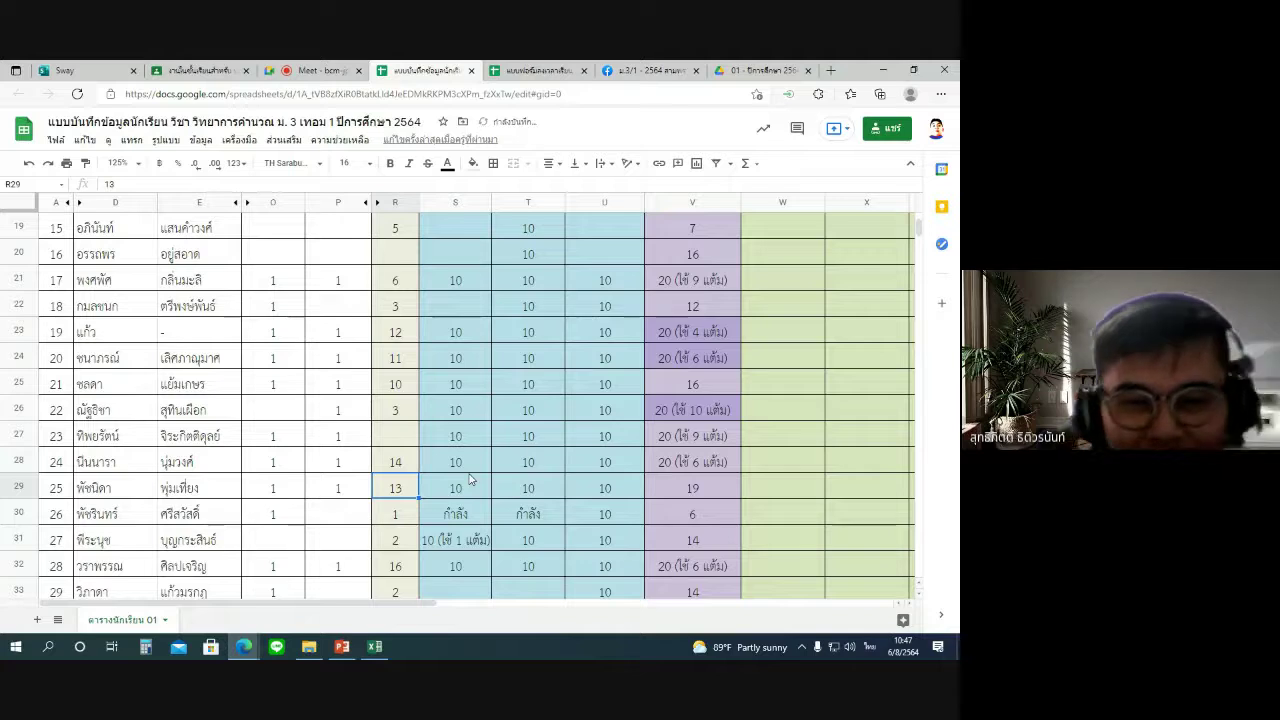
{"action": "left_click", "coordinate": [413, 465]}
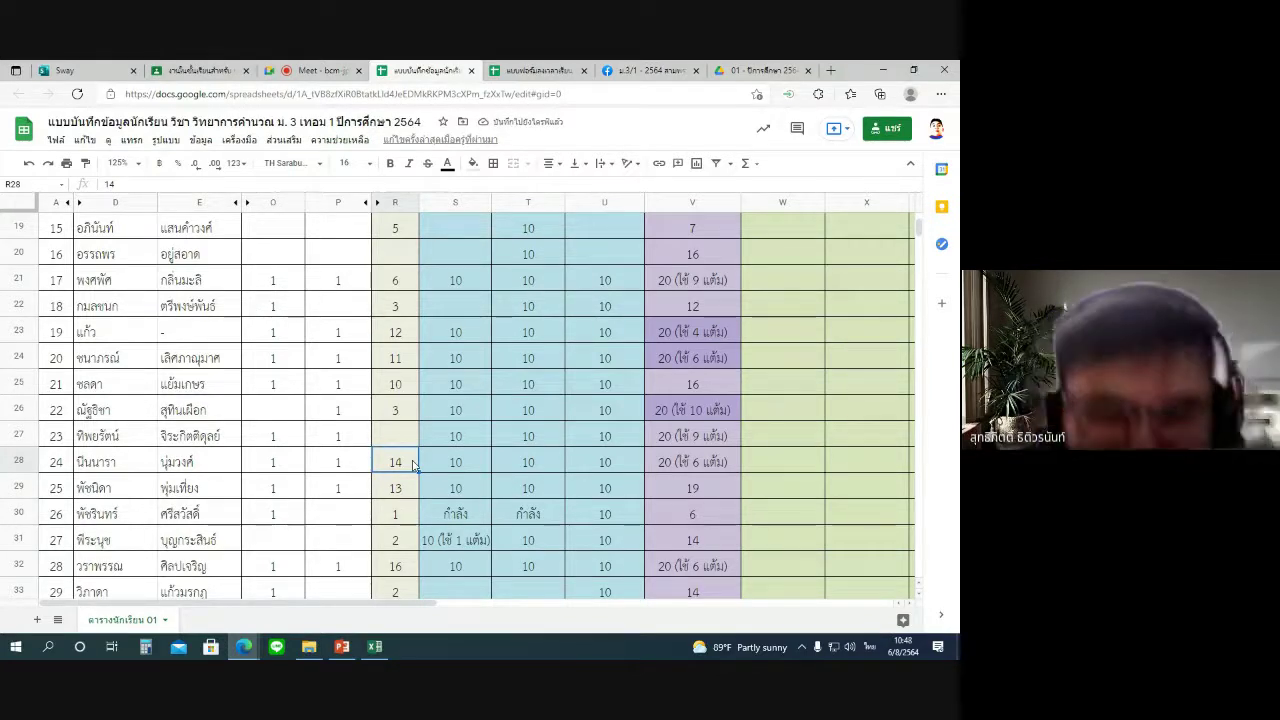
{"action": "left_click", "coordinate": [470, 465]}
{"action": "left_click", "coordinate": [523, 465]}
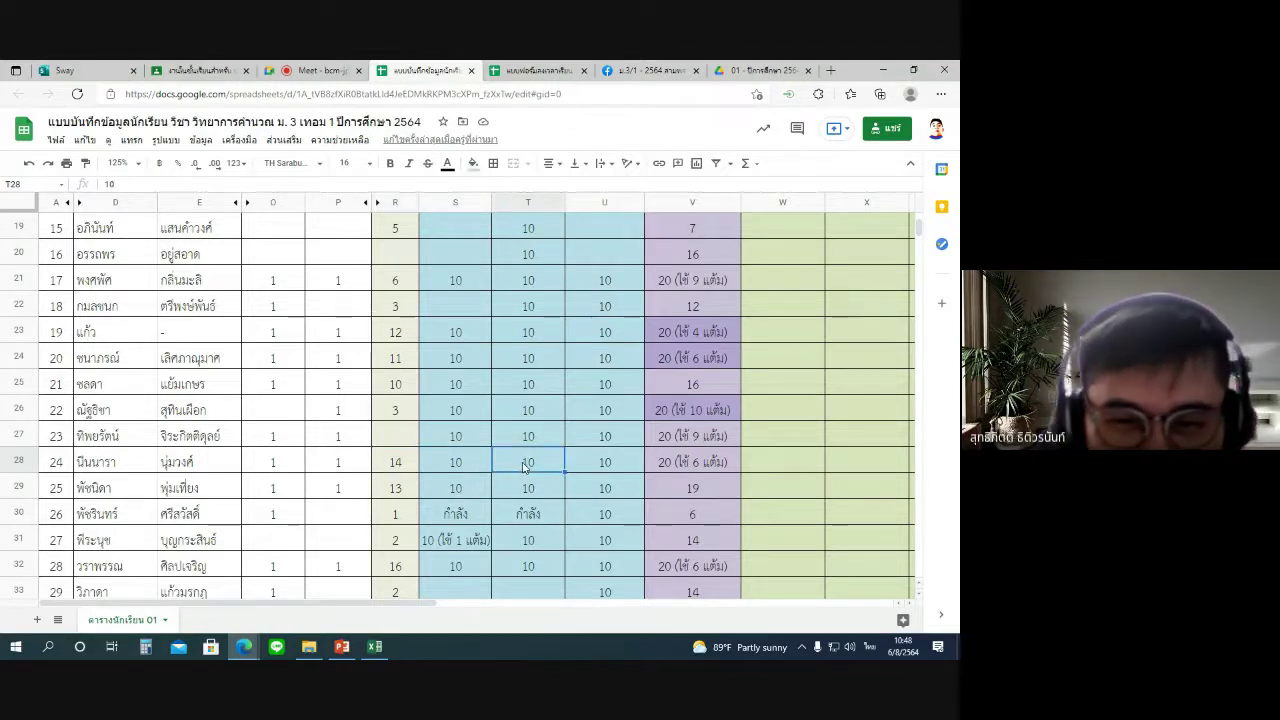
{"action": "left_click", "coordinate": [450, 468]}
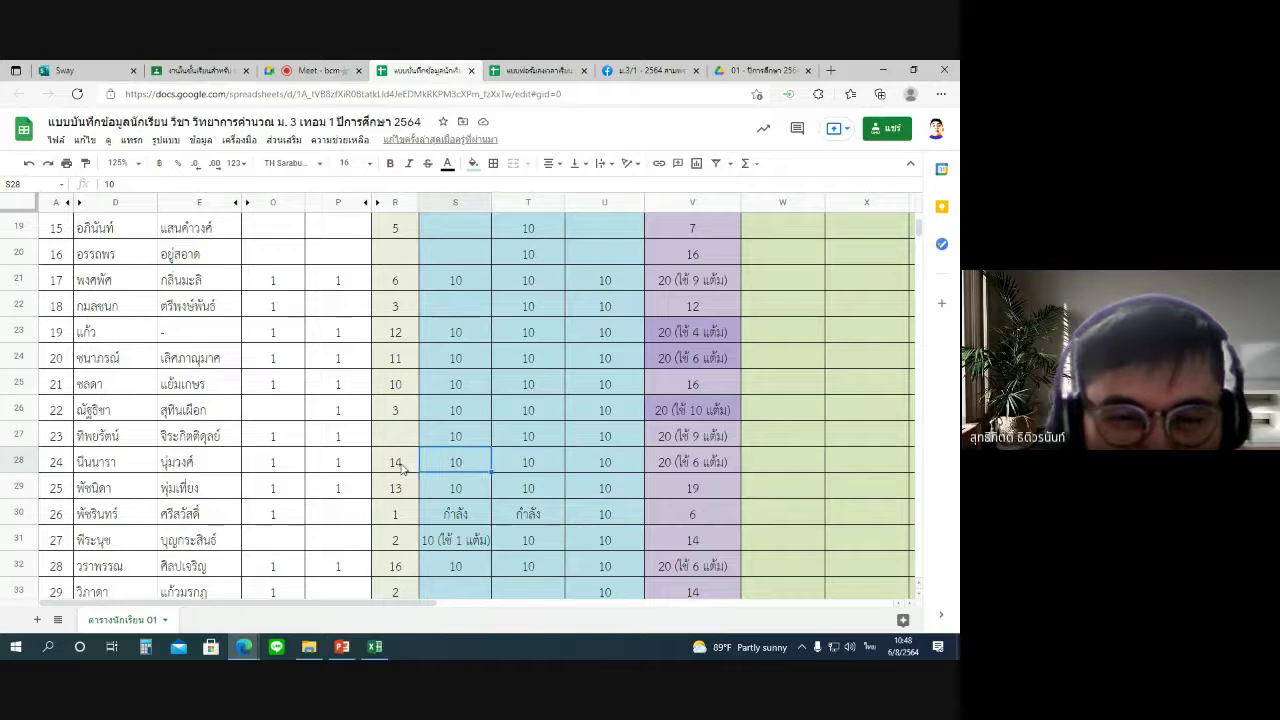
{"action": "left_click", "coordinate": [392, 462]}
Replace student number 25's midterm score with "20 (ใช้ 1 แต้ม)".
{"action": "left_click", "coordinate": [405, 496]}
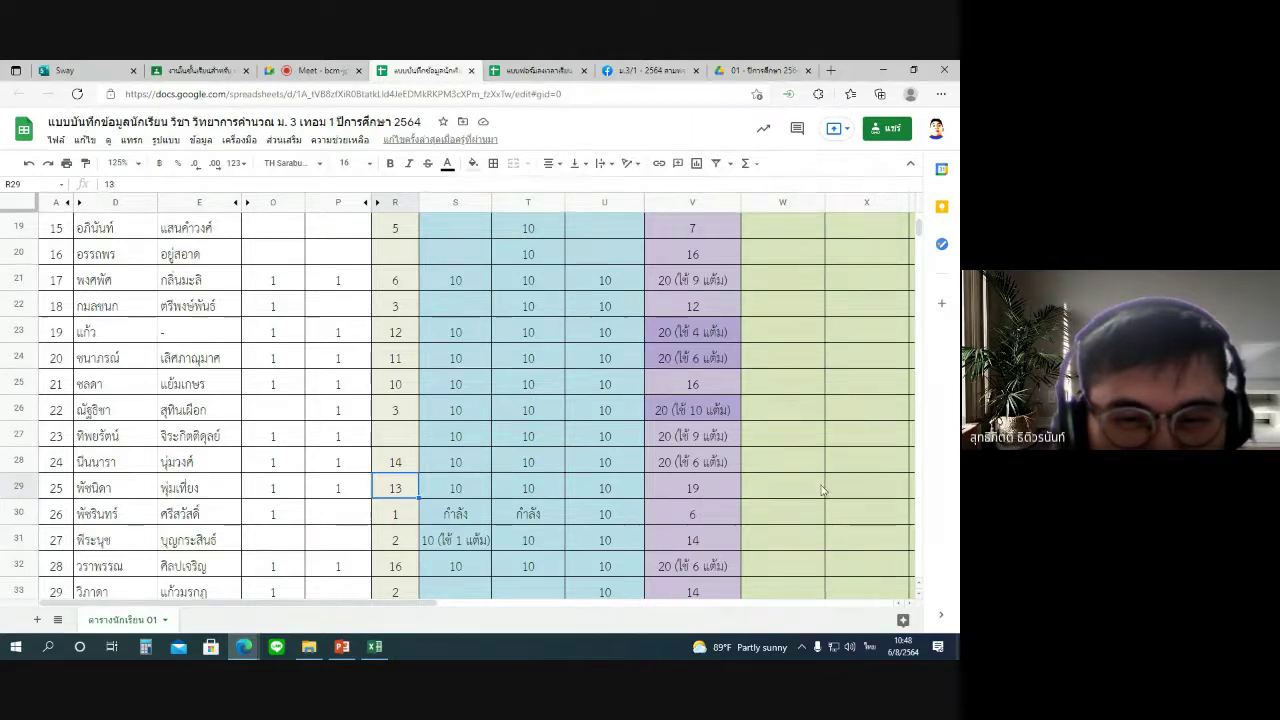
{"action": "left_click", "coordinate": [711, 488]}
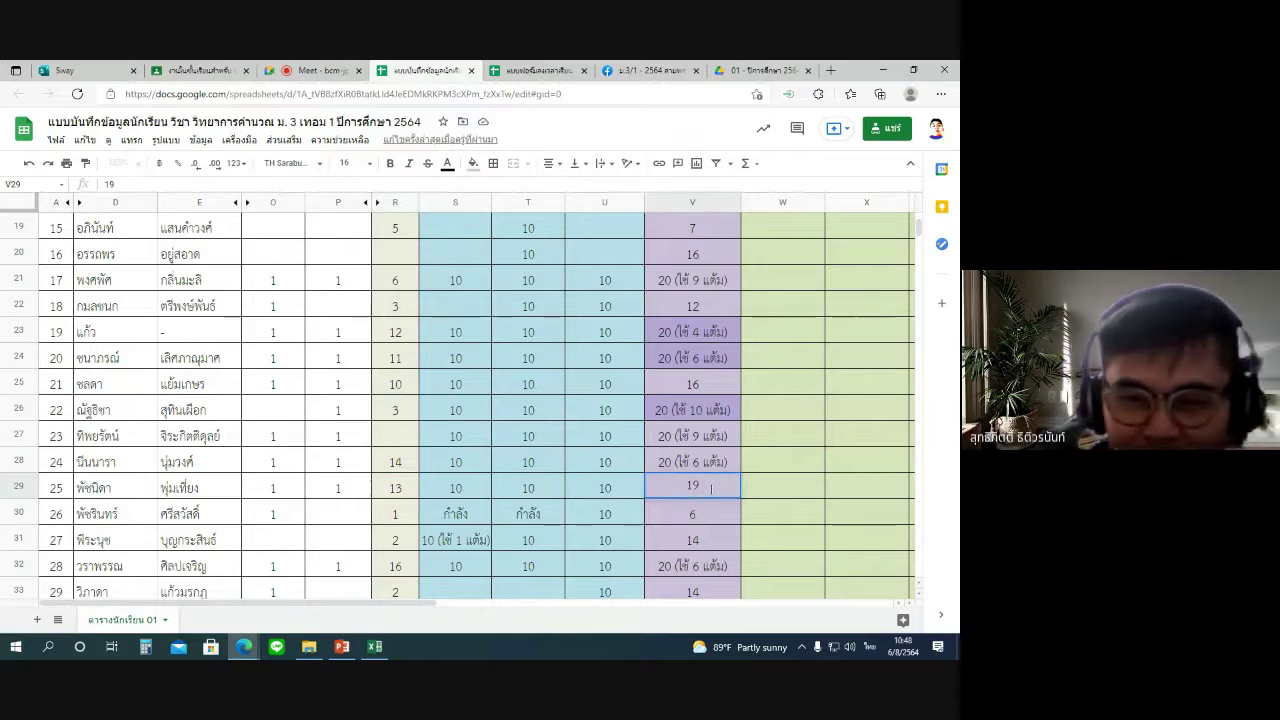
{"action": "type", "text": "1"}
{"action": "type", "text": "0 ("}
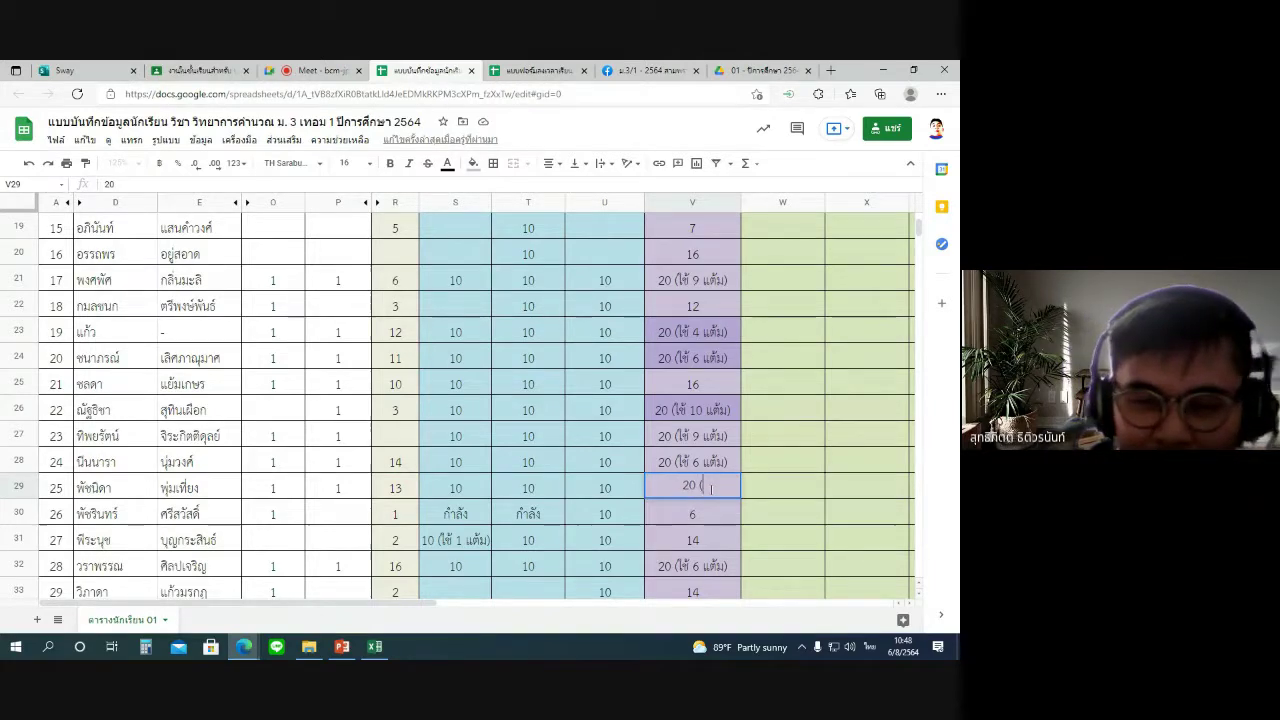
{"action": "type", "text": "ใช้ 1"}
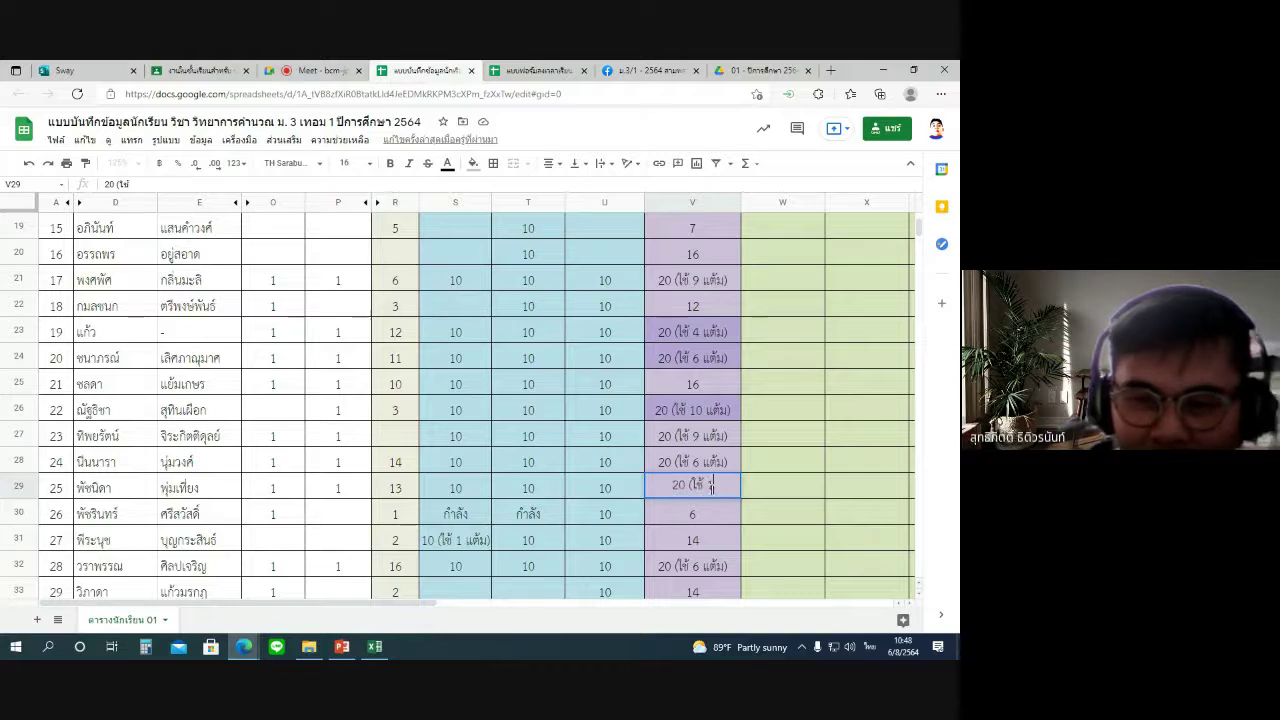
{"action": "type", "text": " แต้ม)"}
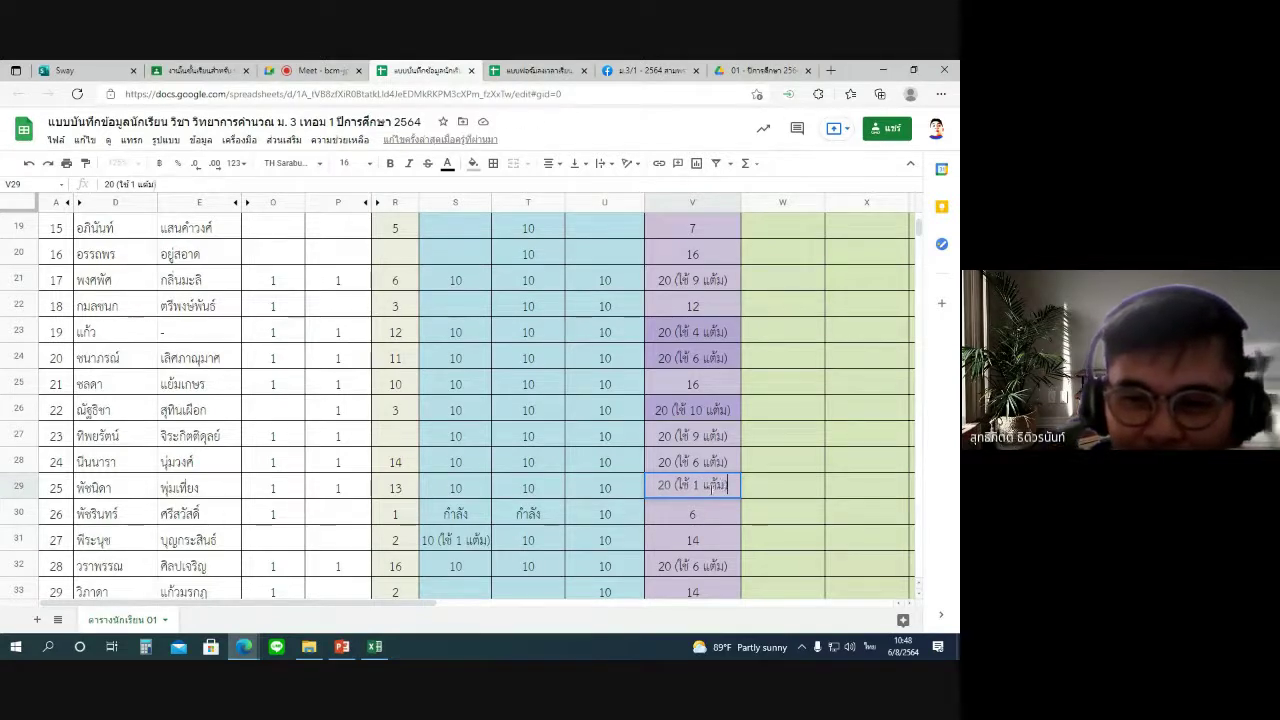
{"action": "key", "text": "Return"}
Set student number 25's accumulated points to 12.
{"action": "left_click", "coordinate": [391, 489]}
{"action": "type", "text": "12"}
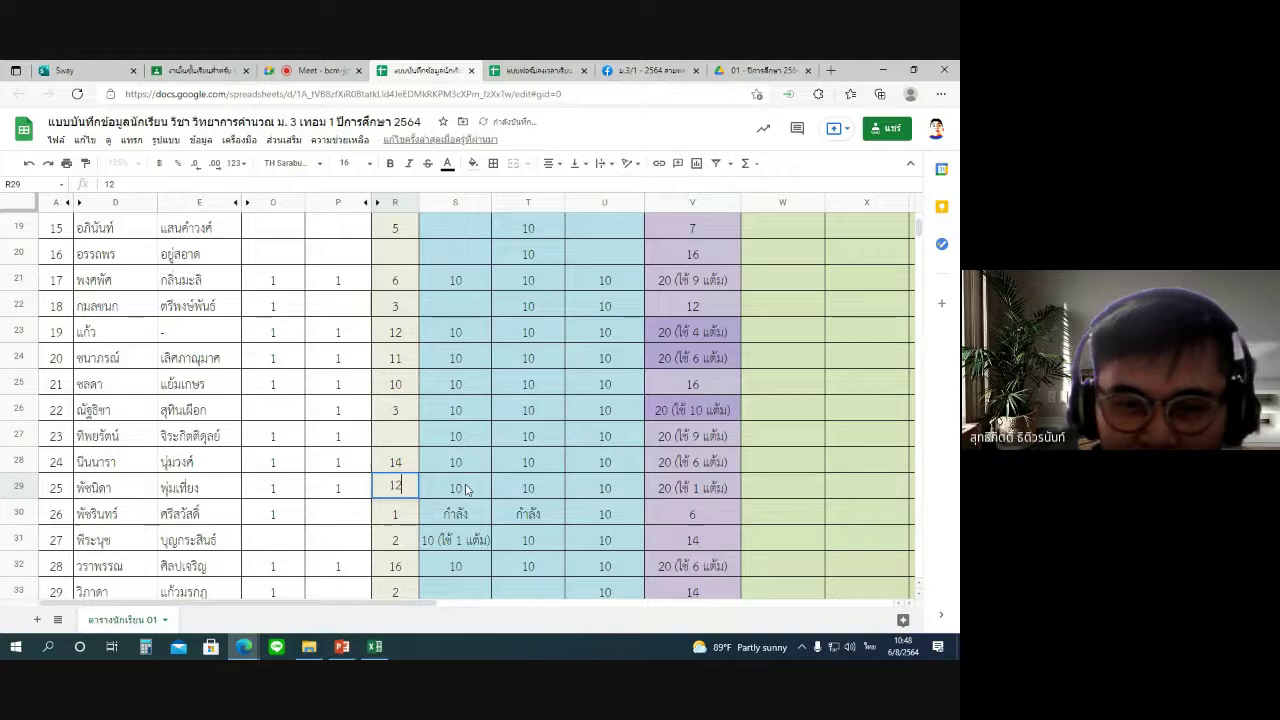
{"action": "key", "text": "Return"}
Fill the midterm score cells of students number 23 to 25 with a darker purple.
{"action": "left_click_drag", "start_coordinate": [703, 440], "coordinate": [712, 490]}
{"action": "left_click", "coordinate": [473, 164]}
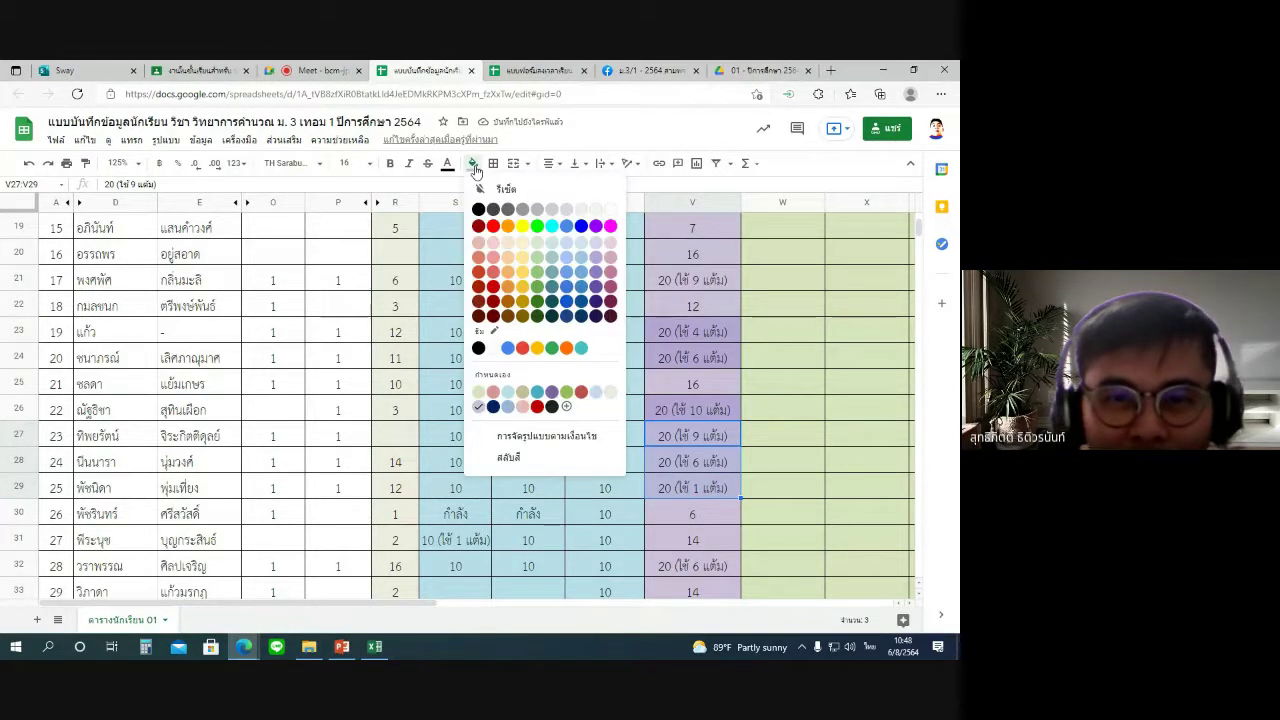
{"action": "left_click", "coordinate": [596, 272]}
{"action": "left_click", "coordinate": [660, 542]}
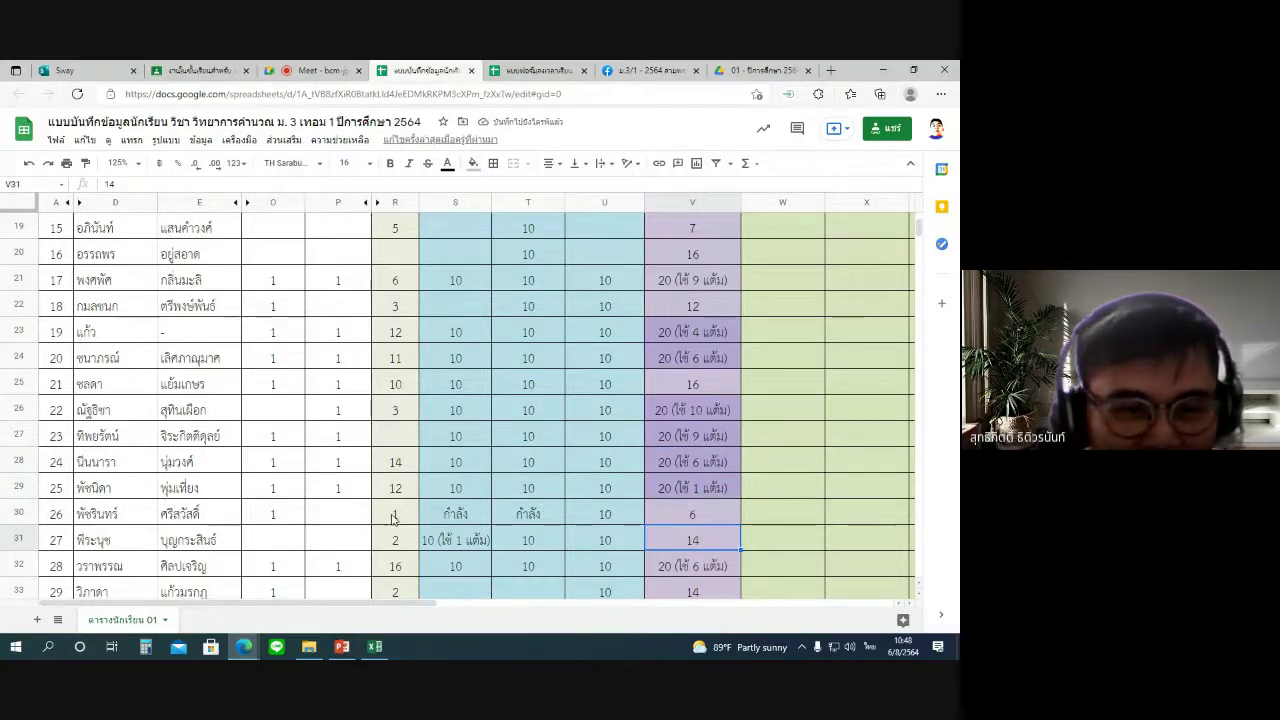
Check the accumulated points of students number 27 to 30 and enter 1 in column P for student number 27.
{"action": "left_click", "coordinate": [397, 546]}
{"action": "left_click", "coordinate": [405, 570]}
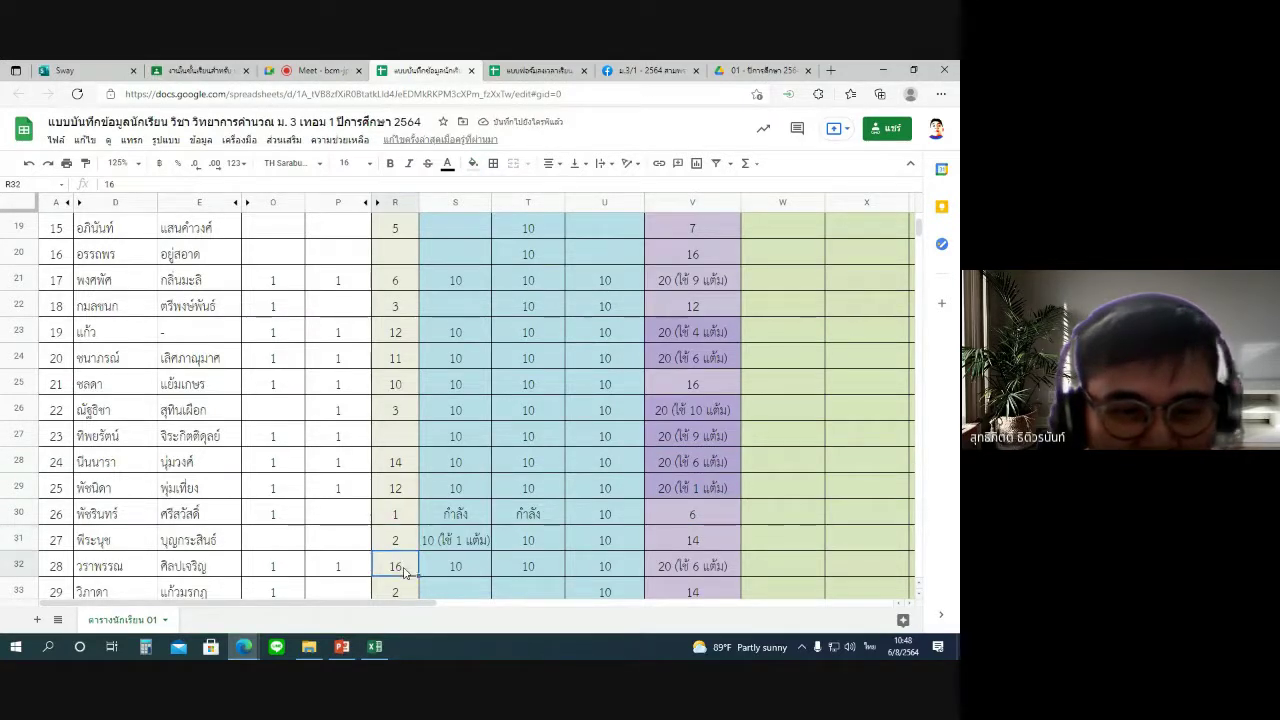
{"action": "scroll", "coordinate": [460, 566], "scroll_direction": "down", "scroll_amount": 1}
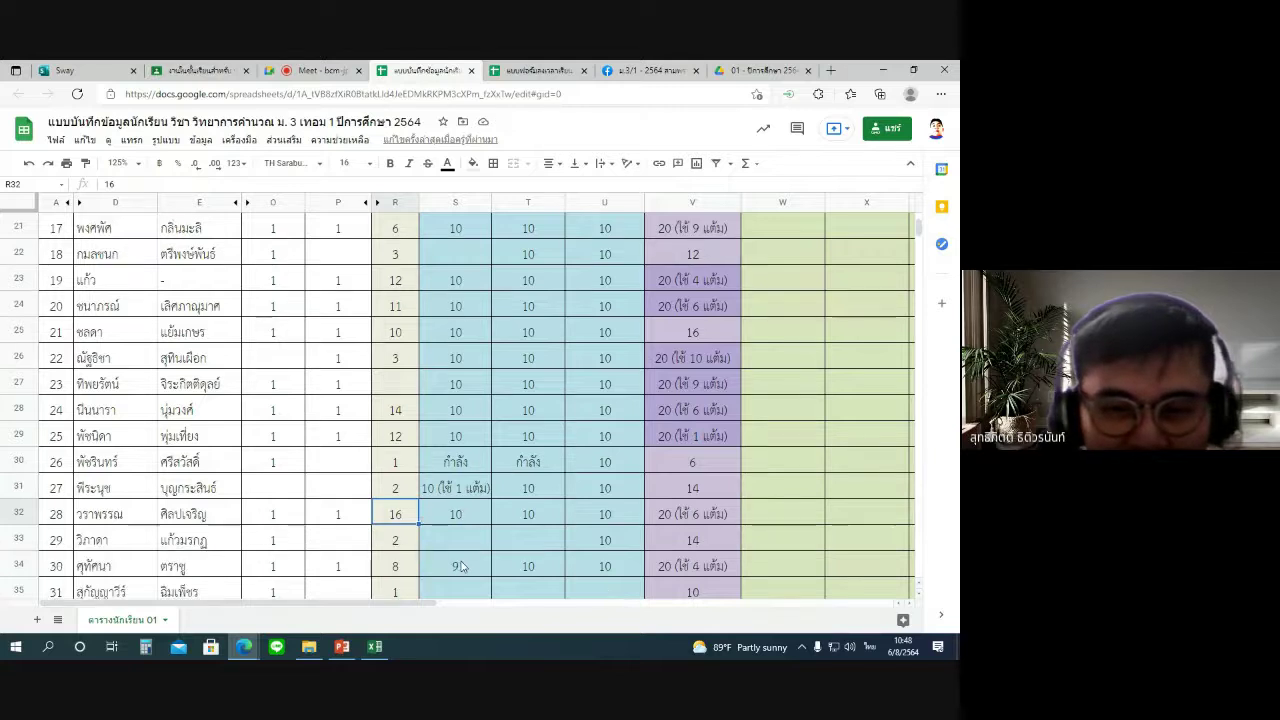
{"action": "scroll", "coordinate": [410, 525], "scroll_direction": "down", "scroll_amount": 1}
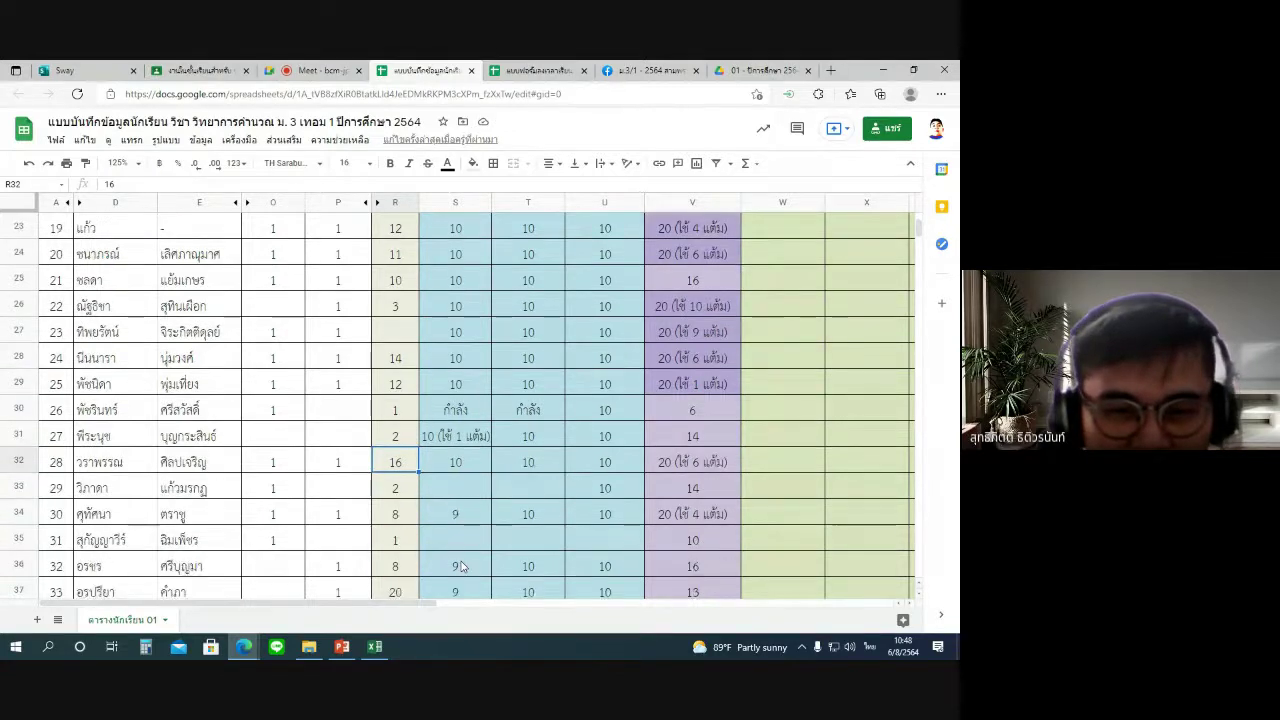
{"action": "left_click", "coordinate": [408, 520]}
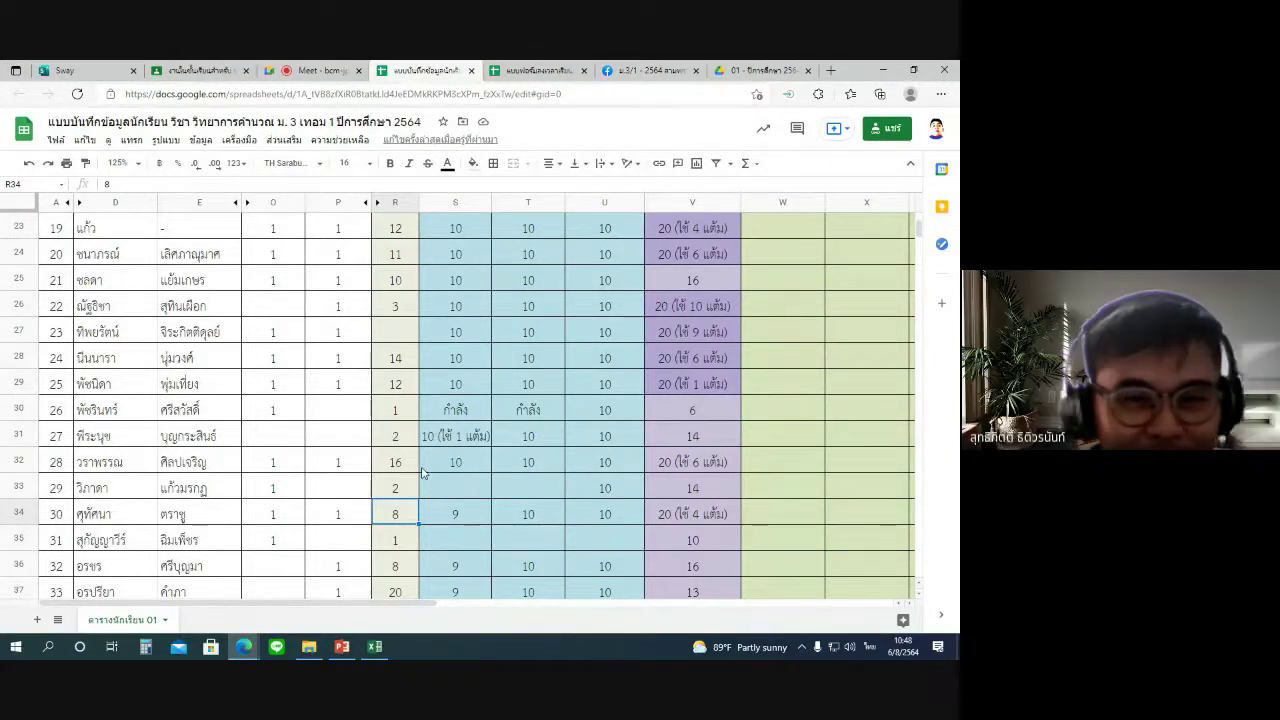
{"action": "left_click", "coordinate": [397, 437]}
{"action": "left_click", "coordinate": [349, 439]}
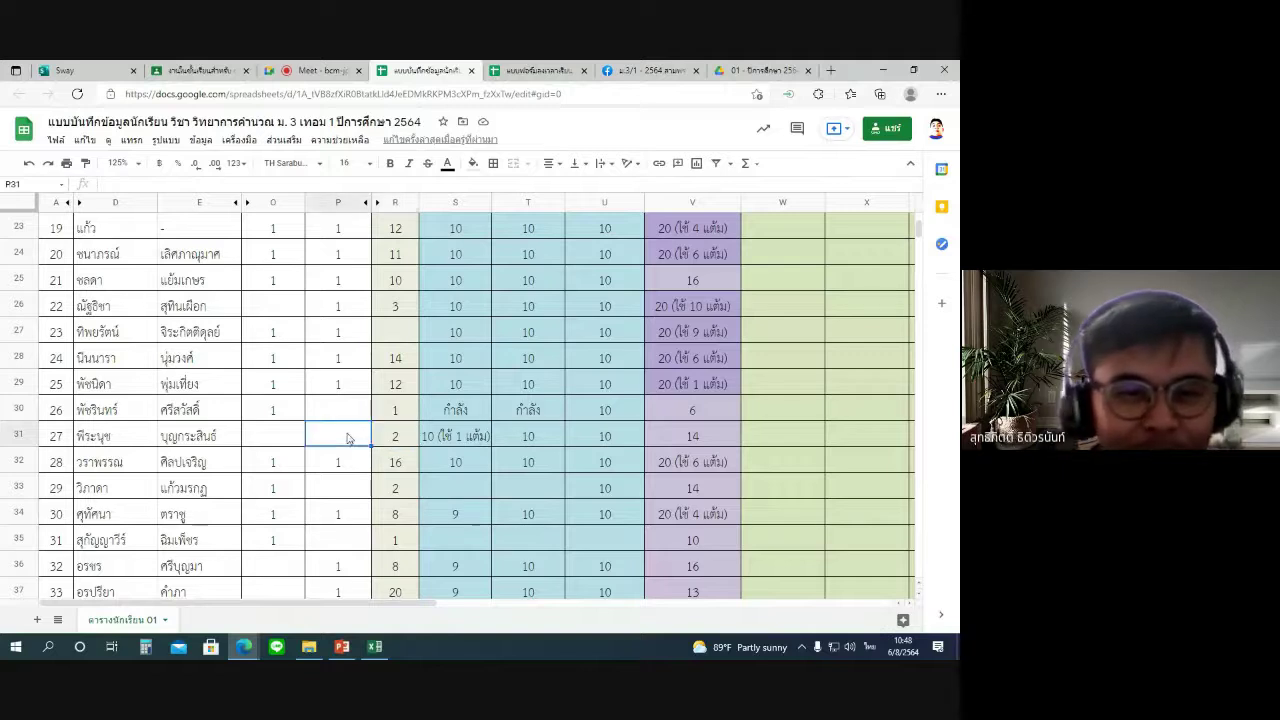
{"action": "type", "text": "1"}
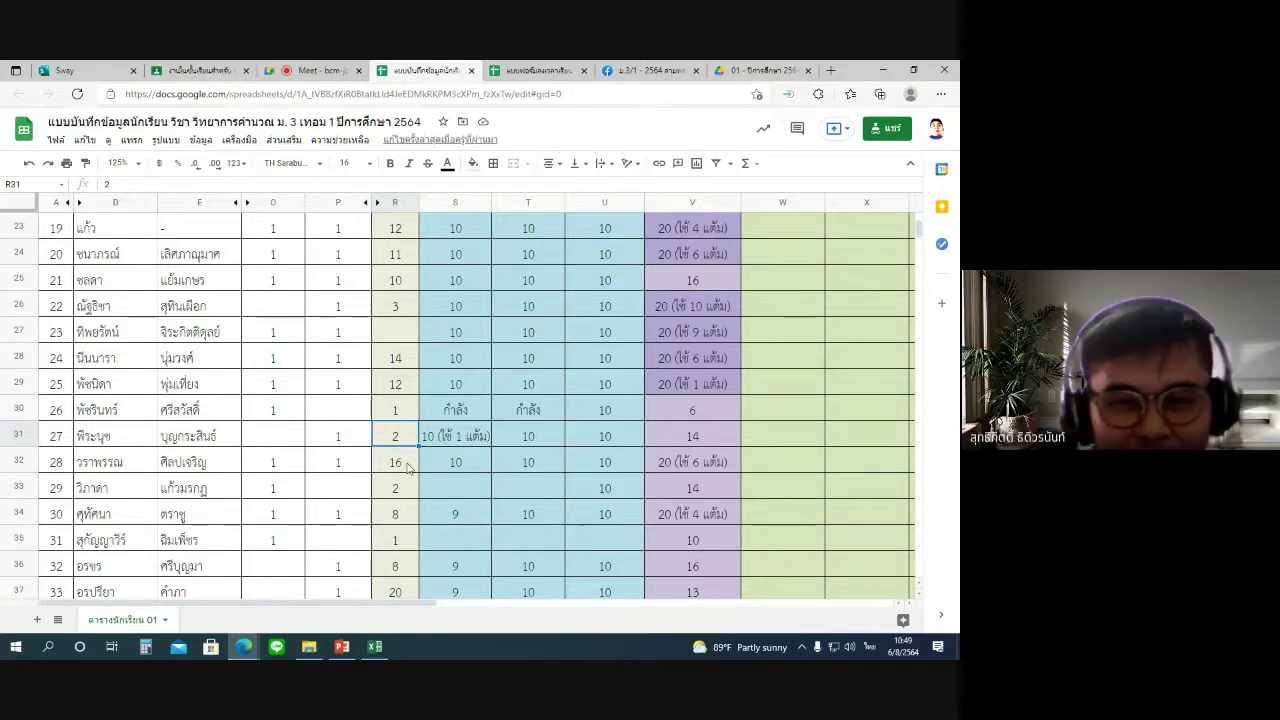
Go through the accumulated points of students number 27 to 32 against their midterm scores.
{"action": "left_click", "coordinate": [410, 471]}
{"action": "left_click", "coordinate": [408, 495]}
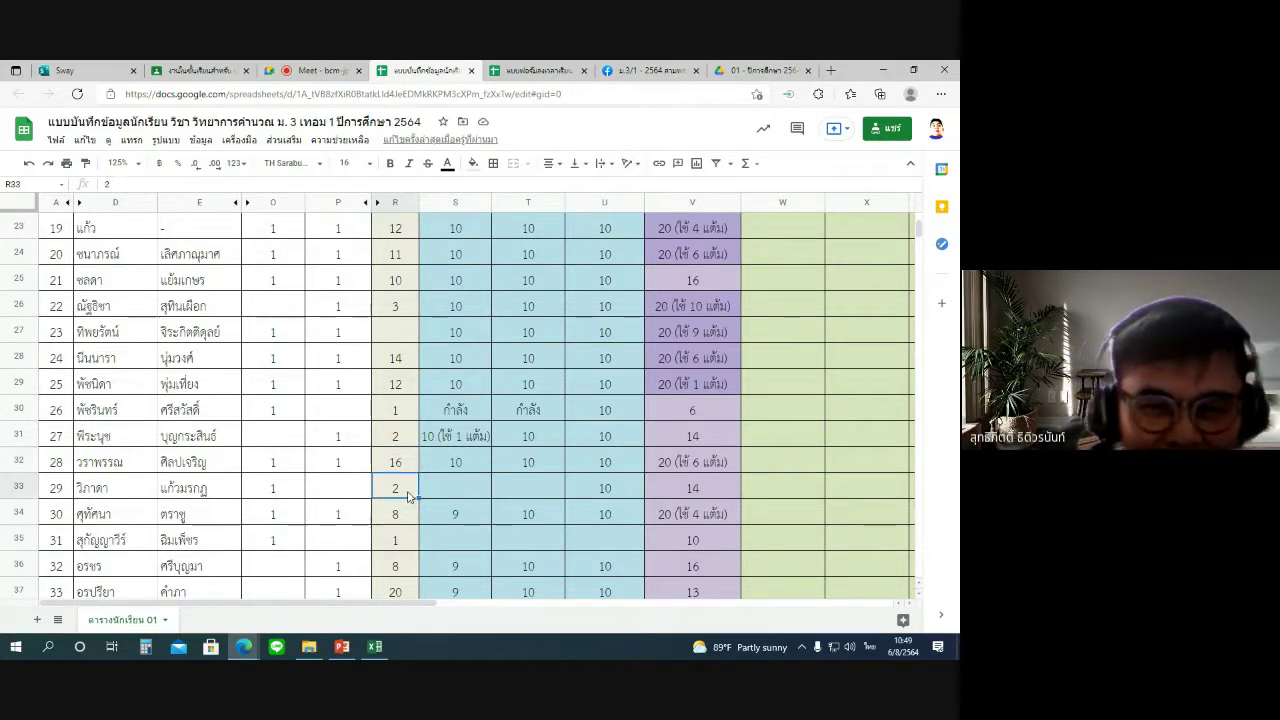
{"action": "left_click", "coordinate": [389, 446]}
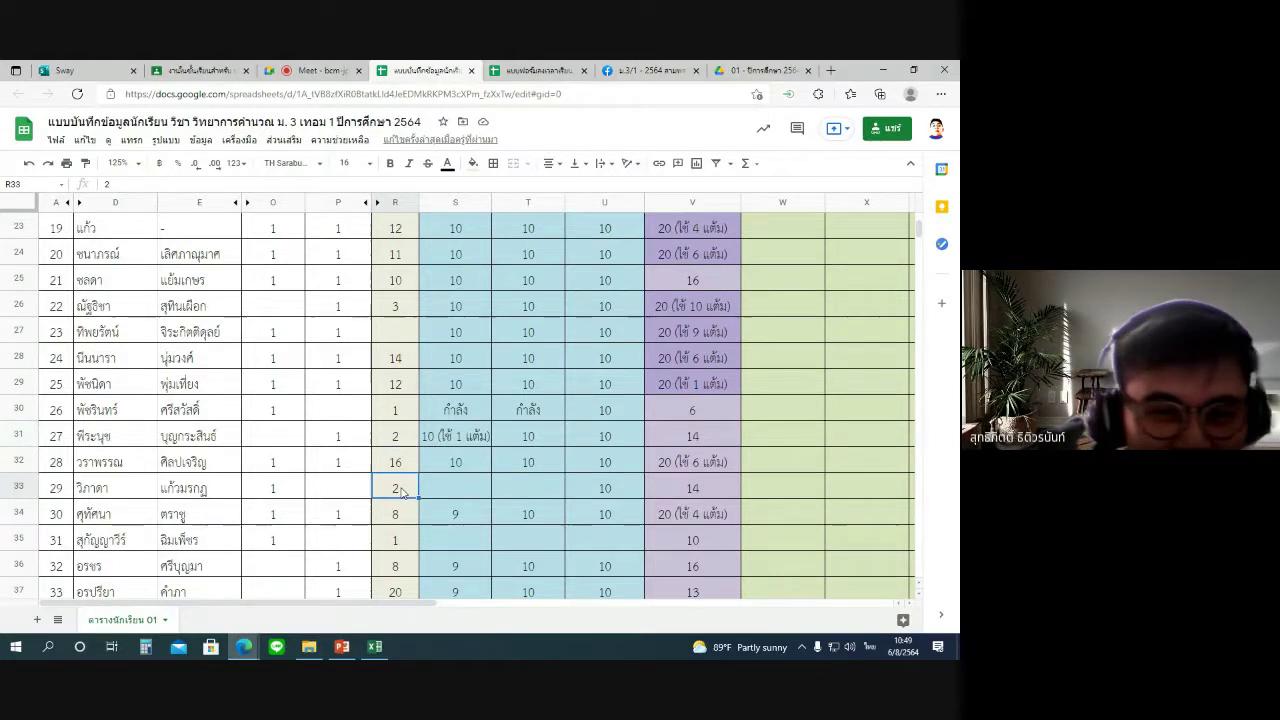
{"action": "left_click", "coordinate": [401, 516]}
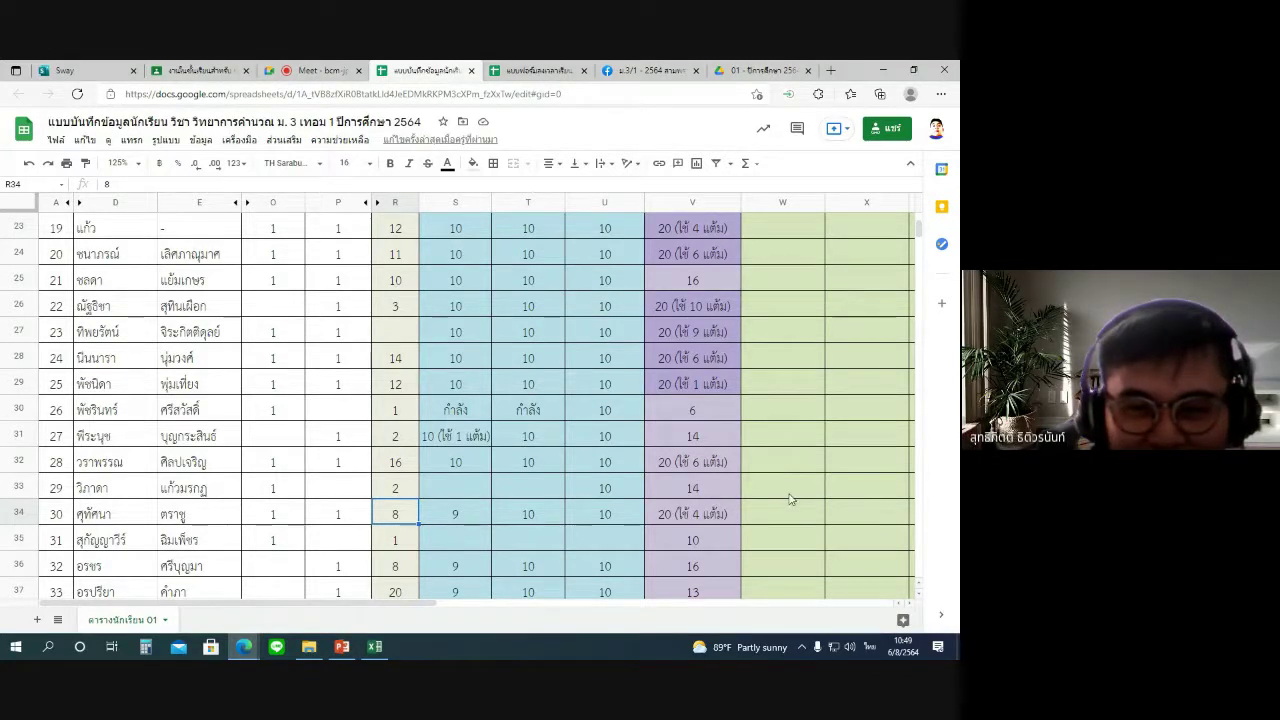
{"action": "left_click", "coordinate": [397, 545]}
{"action": "scroll", "coordinate": [412, 555], "scroll_direction": "down", "scroll_amount": 1}
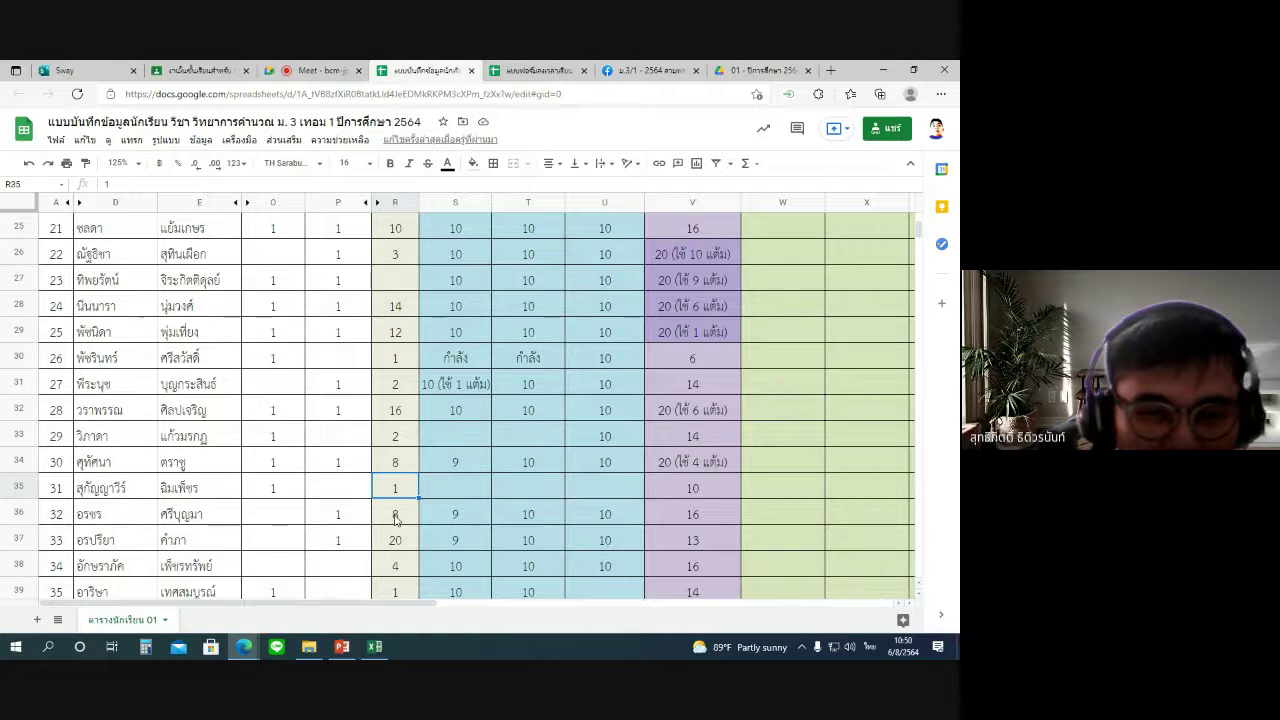
{"action": "left_click", "coordinate": [395, 516]}
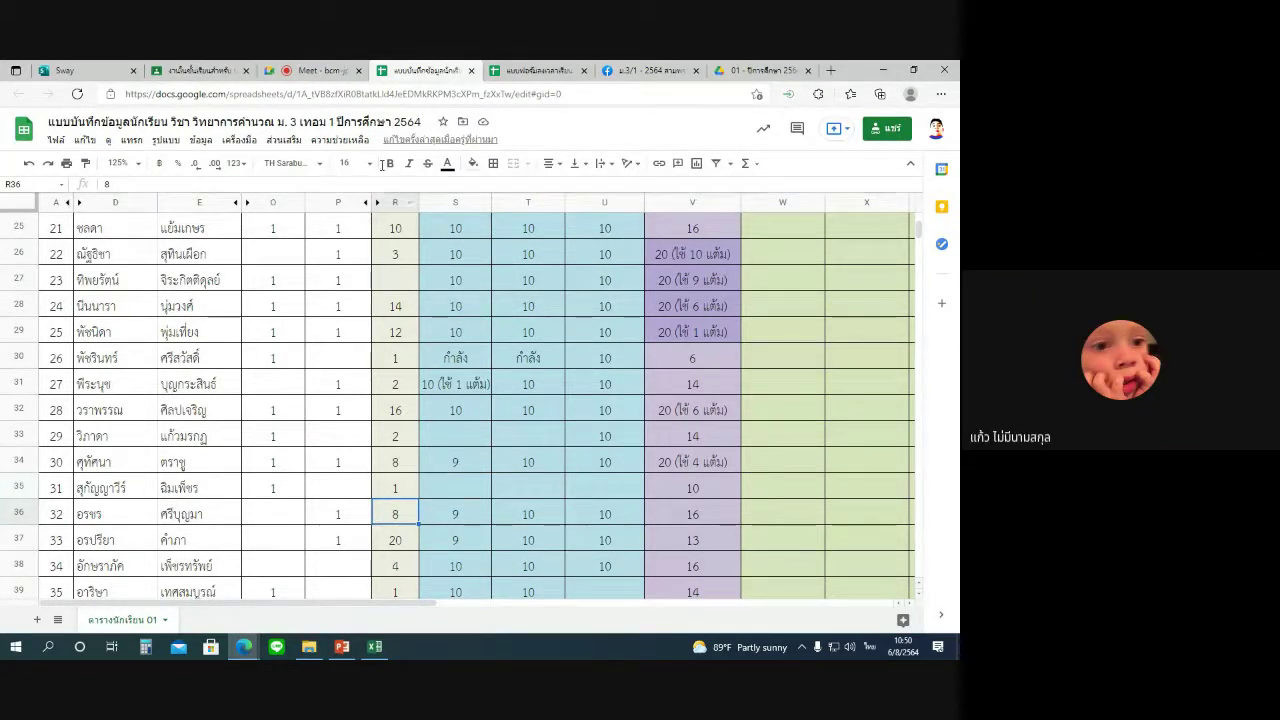
Open the in-call chat in Google Meet and read student number 32's replies, checking that student's scores in the sheet.
{"action": "key", "text": "ctrl+shift+Tab"}
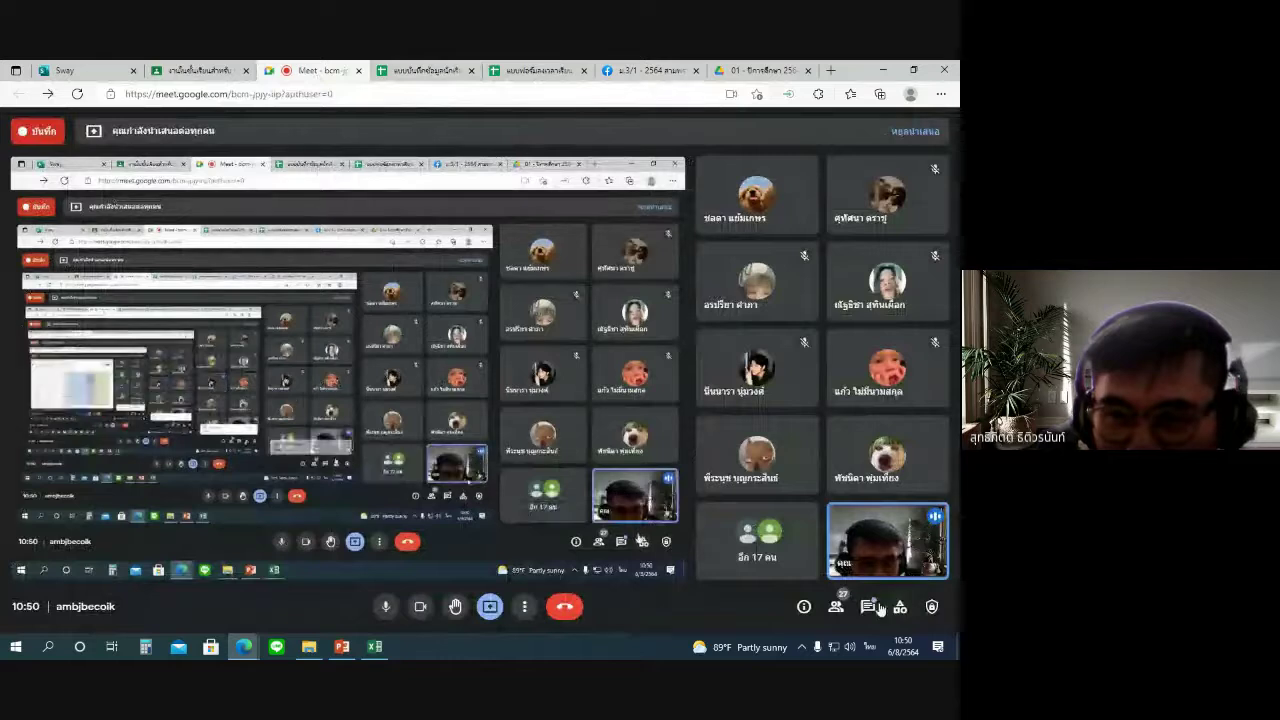
{"action": "left_click", "coordinate": [872, 607]}
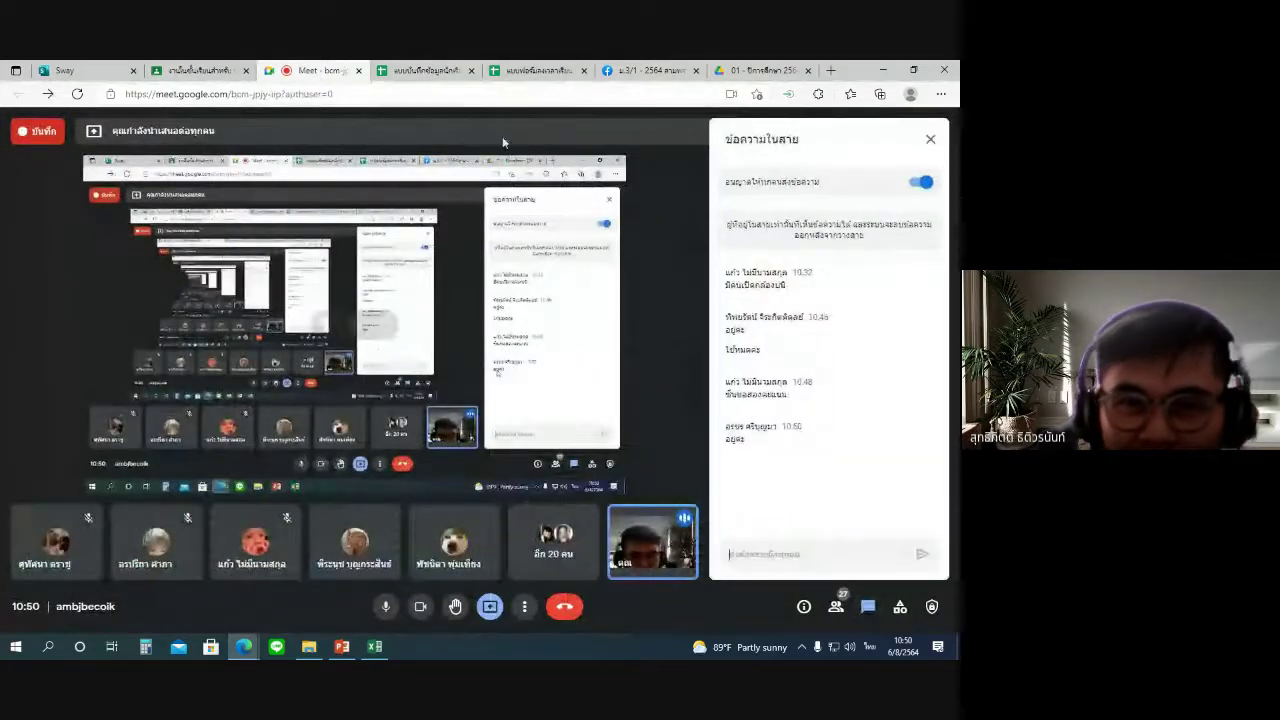
{"action": "left_click", "coordinate": [420, 70]}
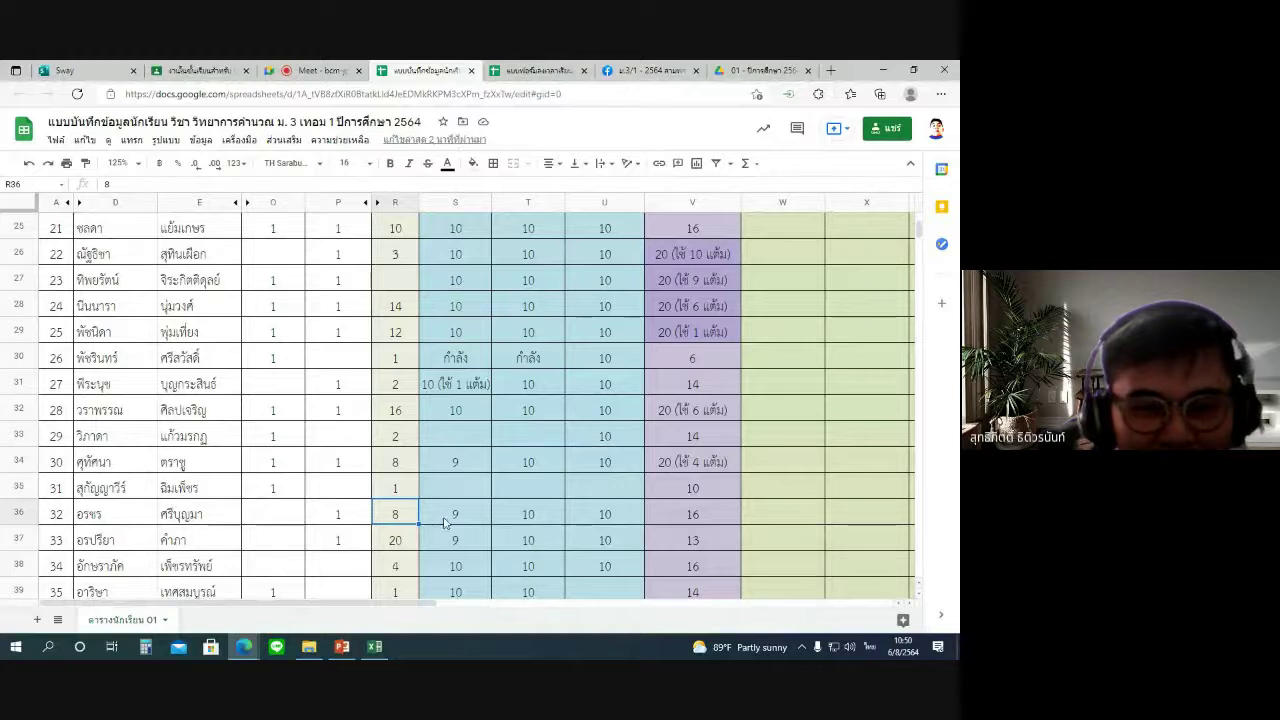
{"action": "left_click", "coordinate": [315, 72]}
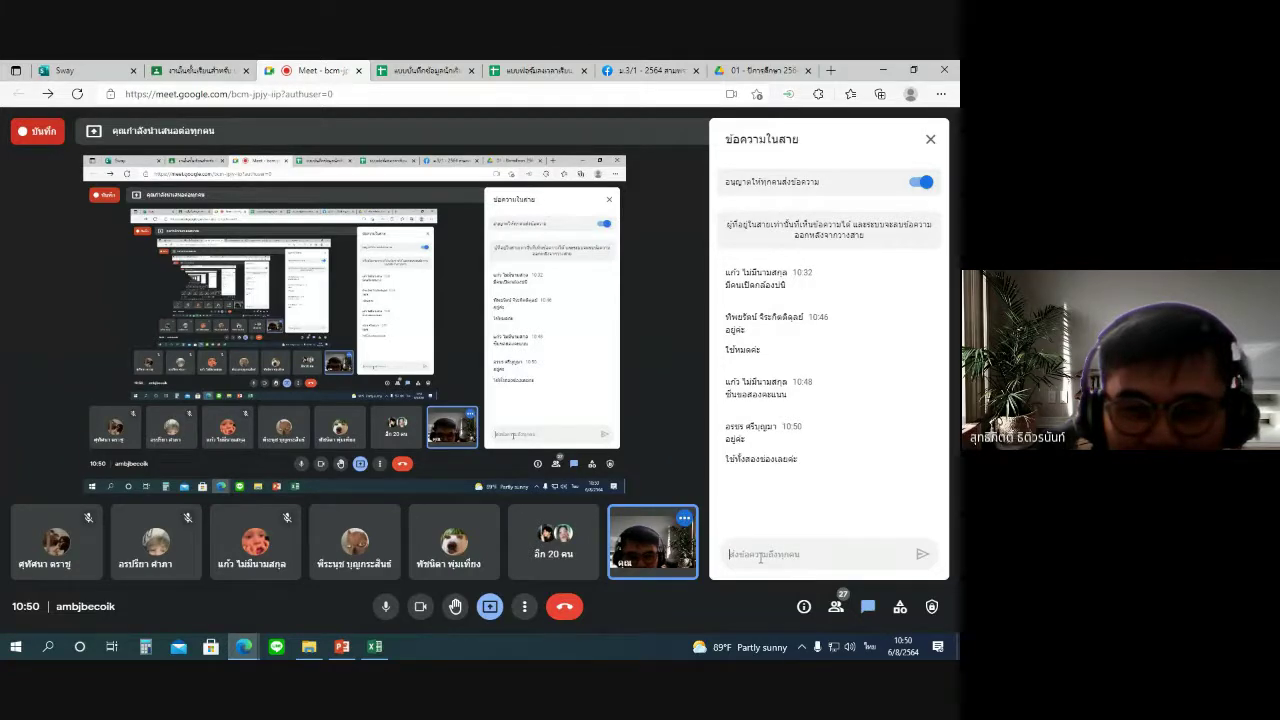
Back in the score sheet, set student number 32's column S worksheet score to "10 (ใช้ 1 แต้ม)" and accumulated points to 7.
{"action": "left_click", "coordinate": [418, 70]}
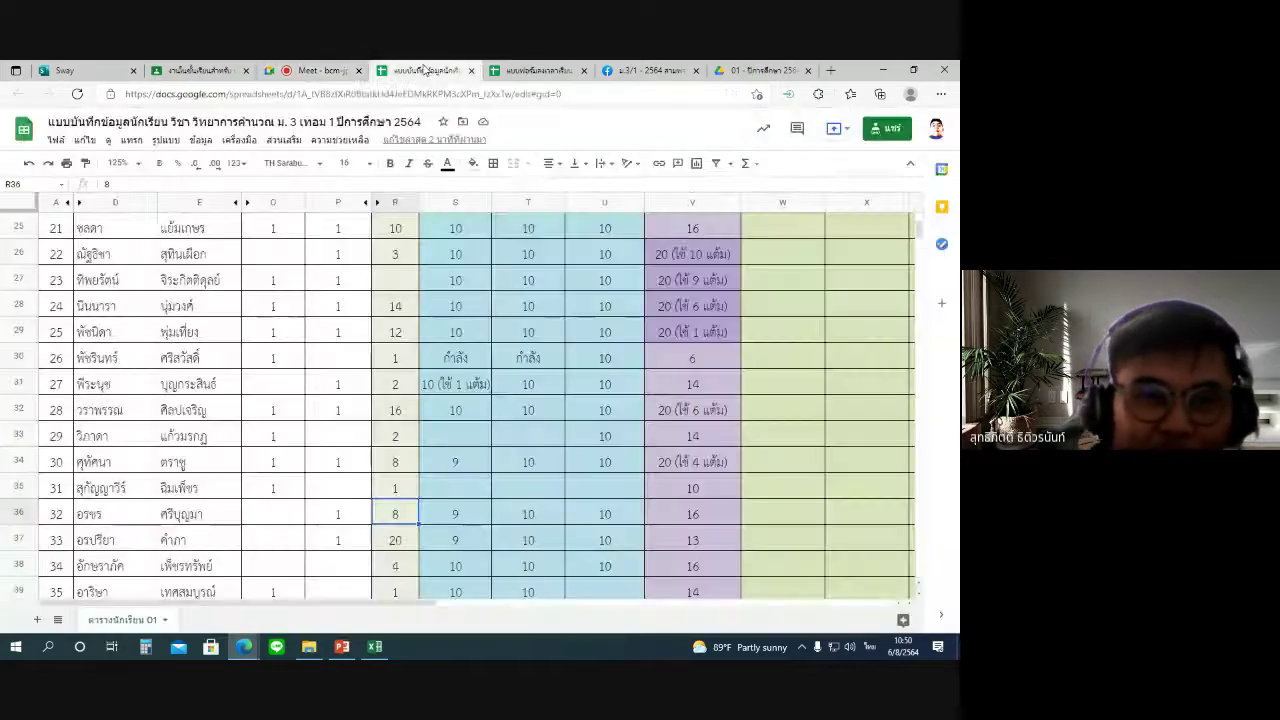
{"action": "double_click", "coordinate": [455, 516]}
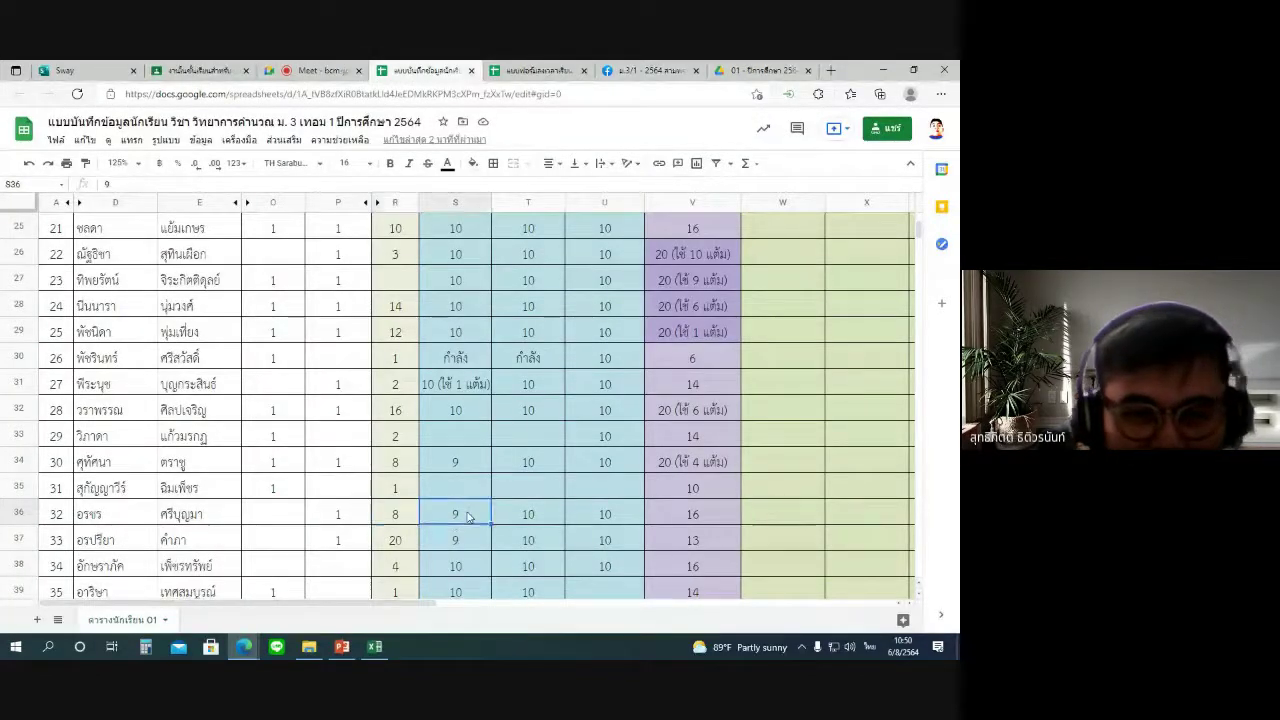
{"action": "key", "text": "BackSpace"}
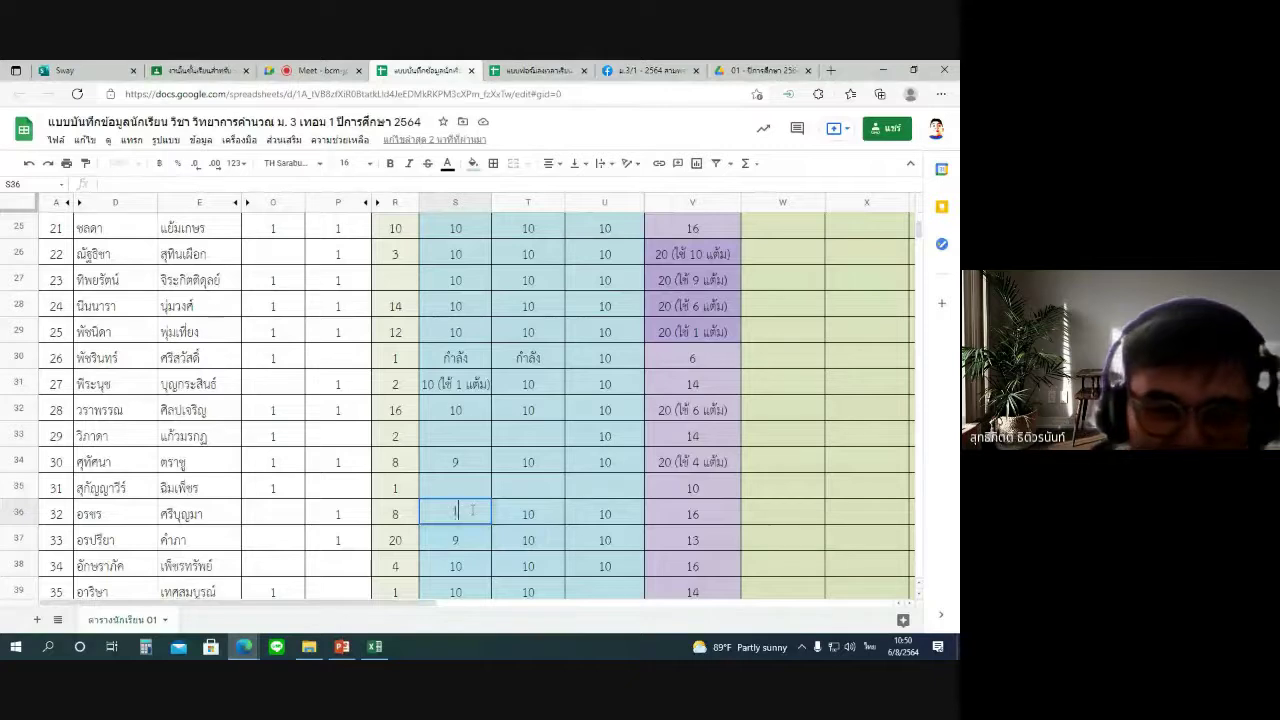
{"action": "type", "text": "10 ("}
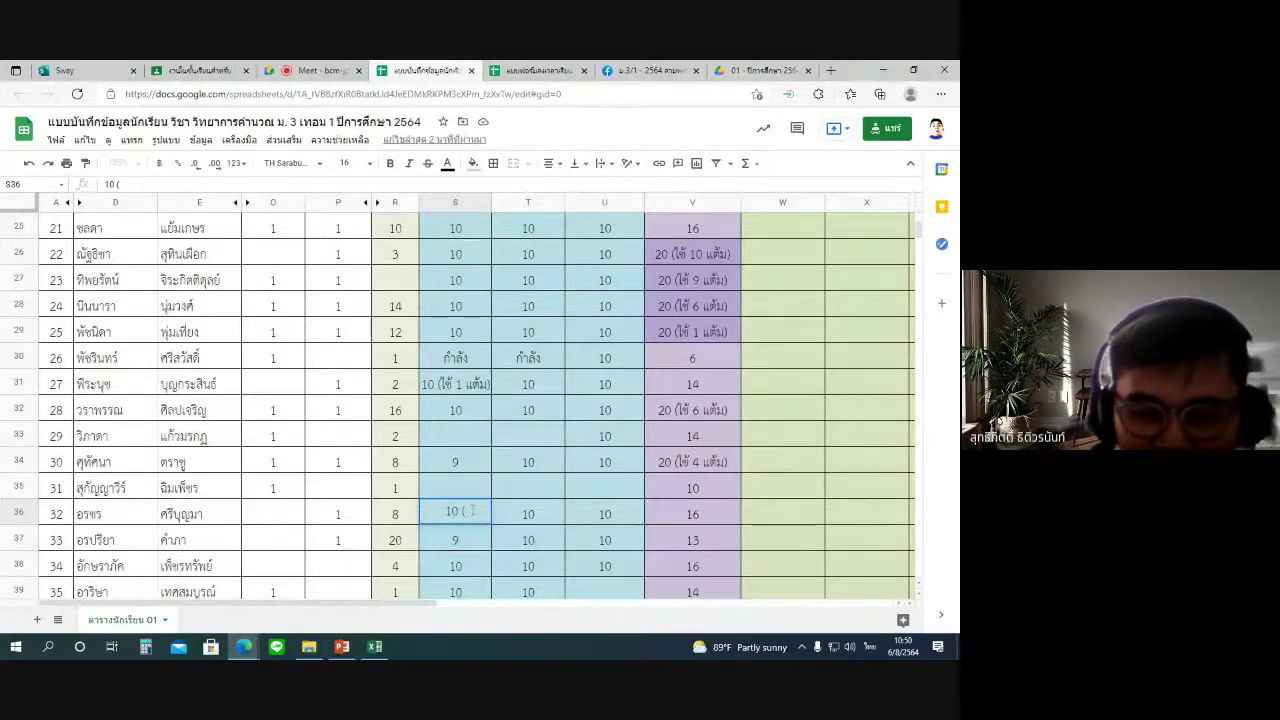
{"action": "type", "text": "ใช้ 1"}
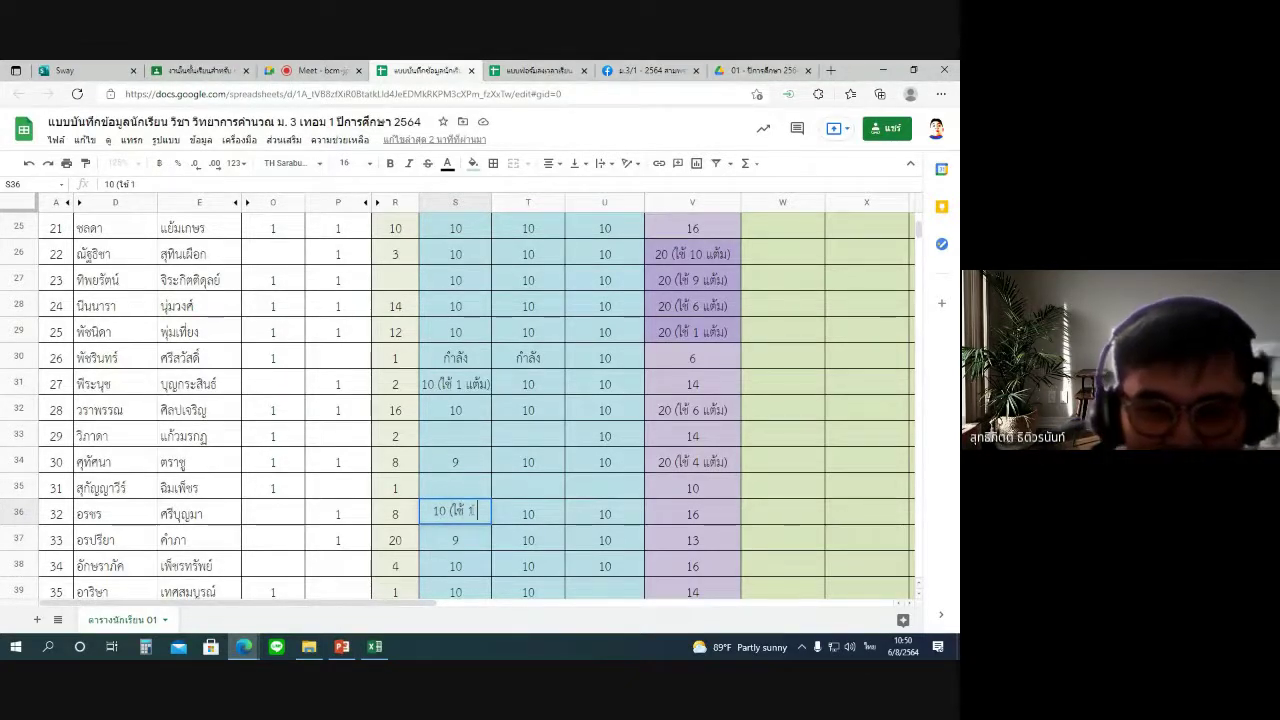
{"action": "type", "text": " แต้ม)"}
{"action": "key", "text": "Return"}
{"action": "key", "text": "Up"}
{"action": "key", "text": "Left"}
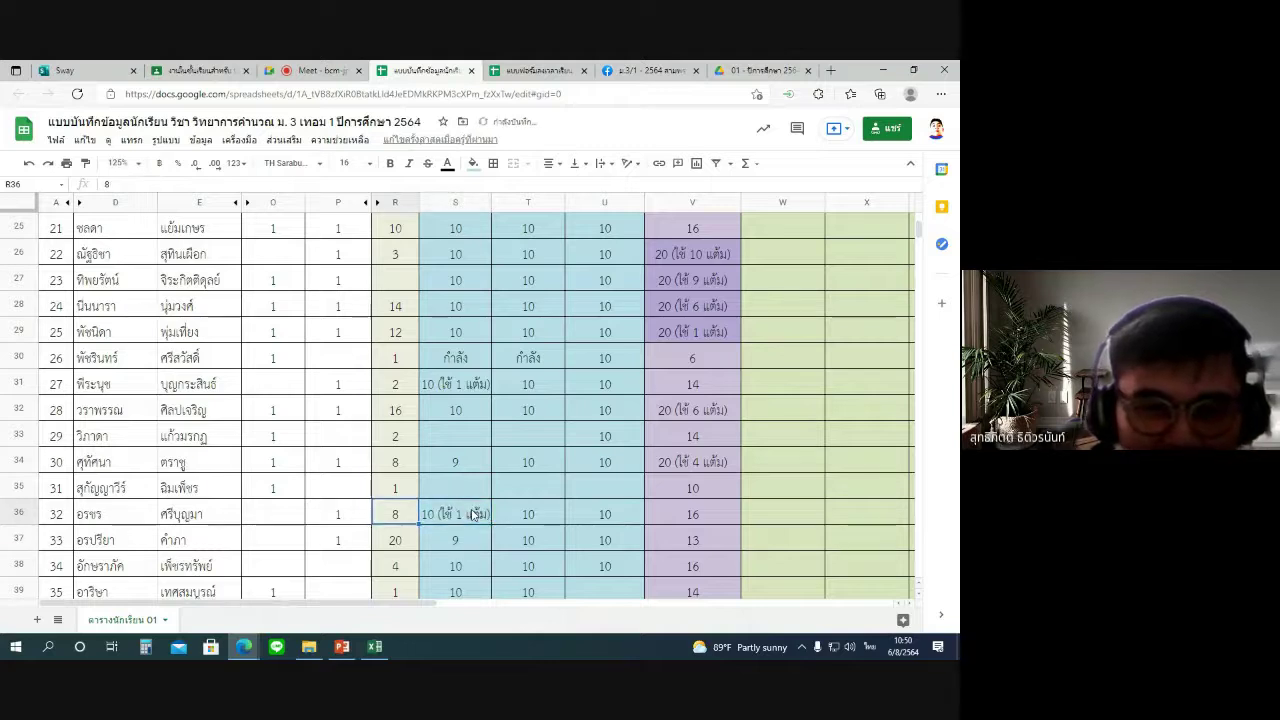
{"action": "type", "text": "7"}
{"action": "key", "text": "Right"}
Set student number 32's midterm score in column V to "20 (ใช้ 4 แต้ม)".
{"action": "key", "text": "Right"}
{"action": "key", "text": "Right"}
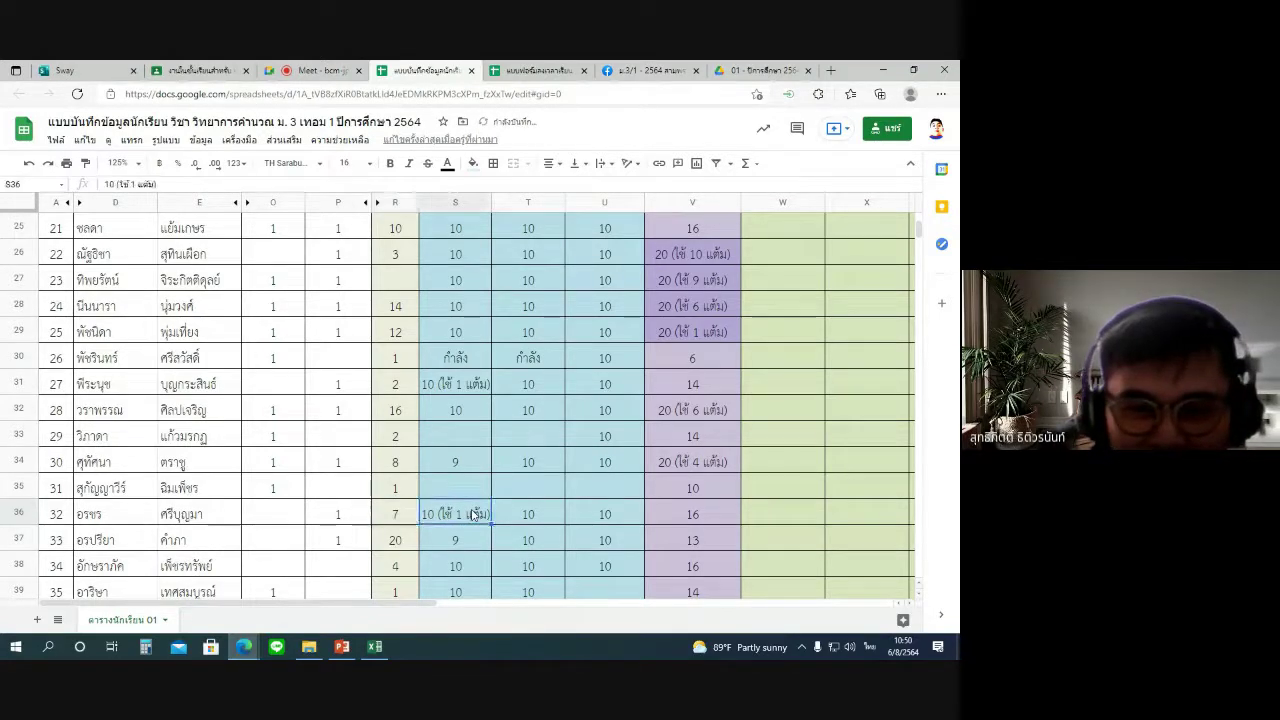
{"action": "key", "text": "Right"}
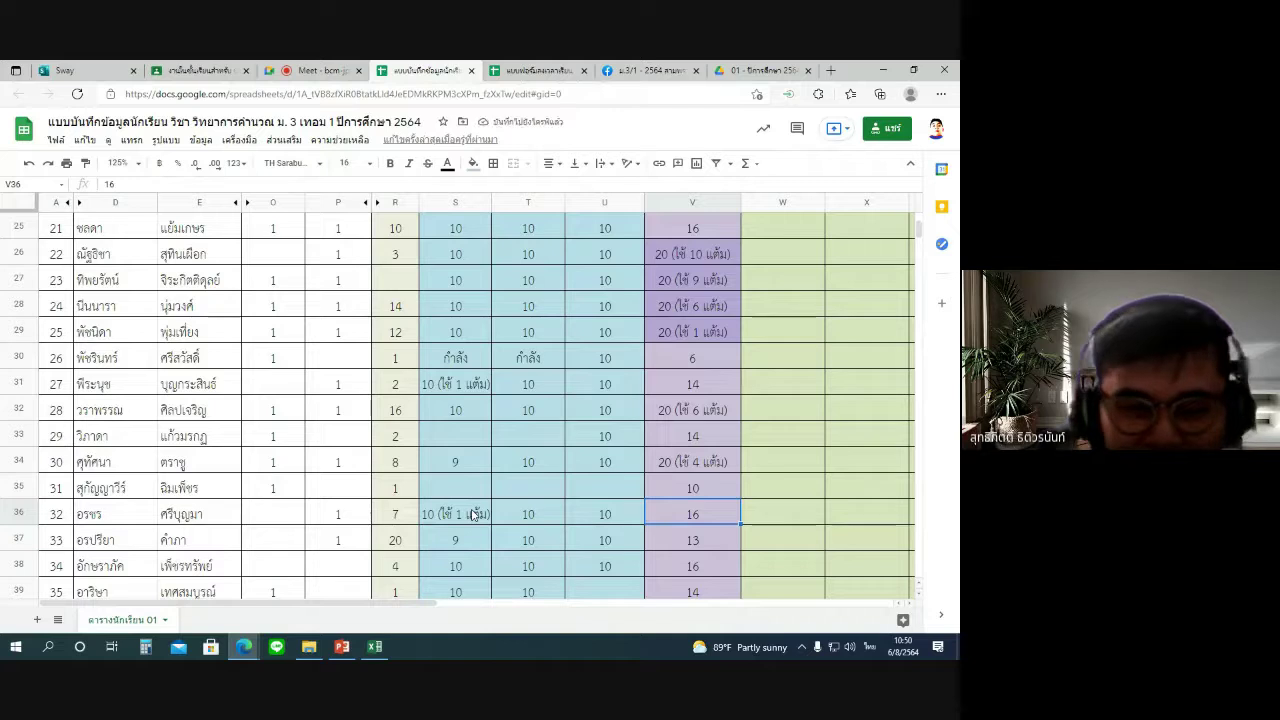
{"action": "key", "text": "Return"}
{"action": "key", "text": "BackSpace"}
{"action": "key", "text": "BackSpace"}
{"action": "type", "text": "20"}
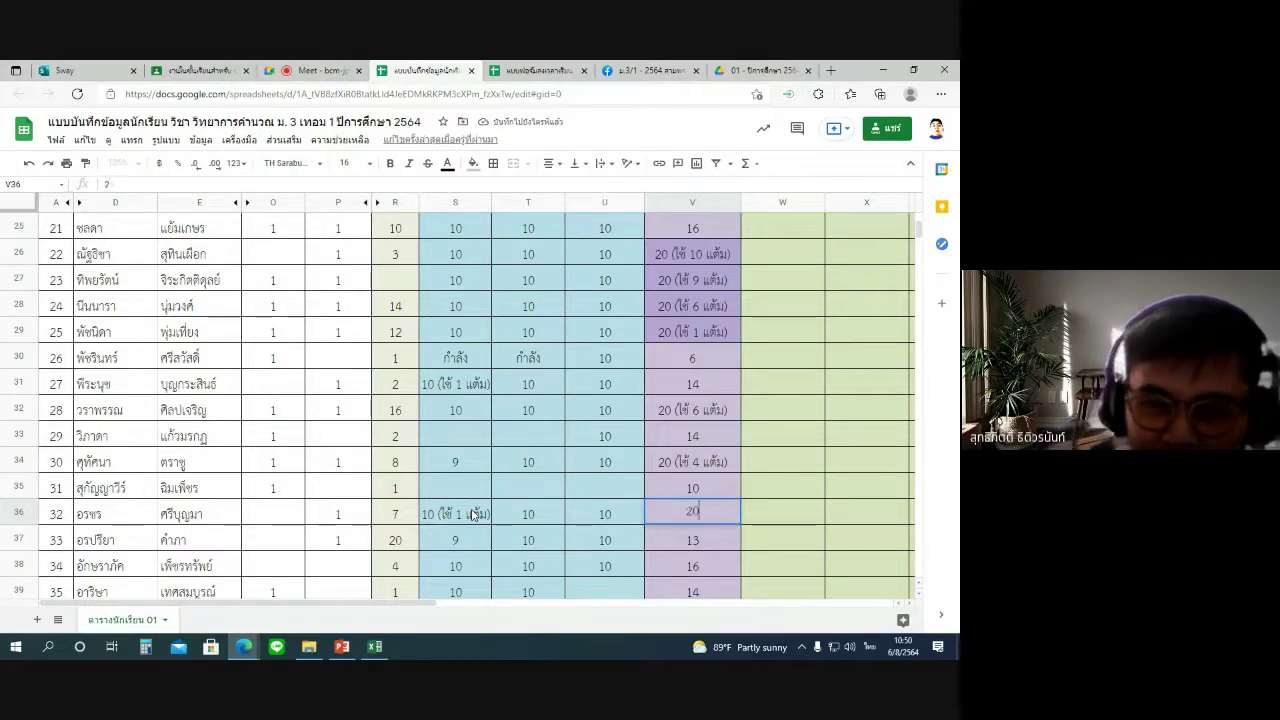
{"action": "type", "text": " (ใช้"}
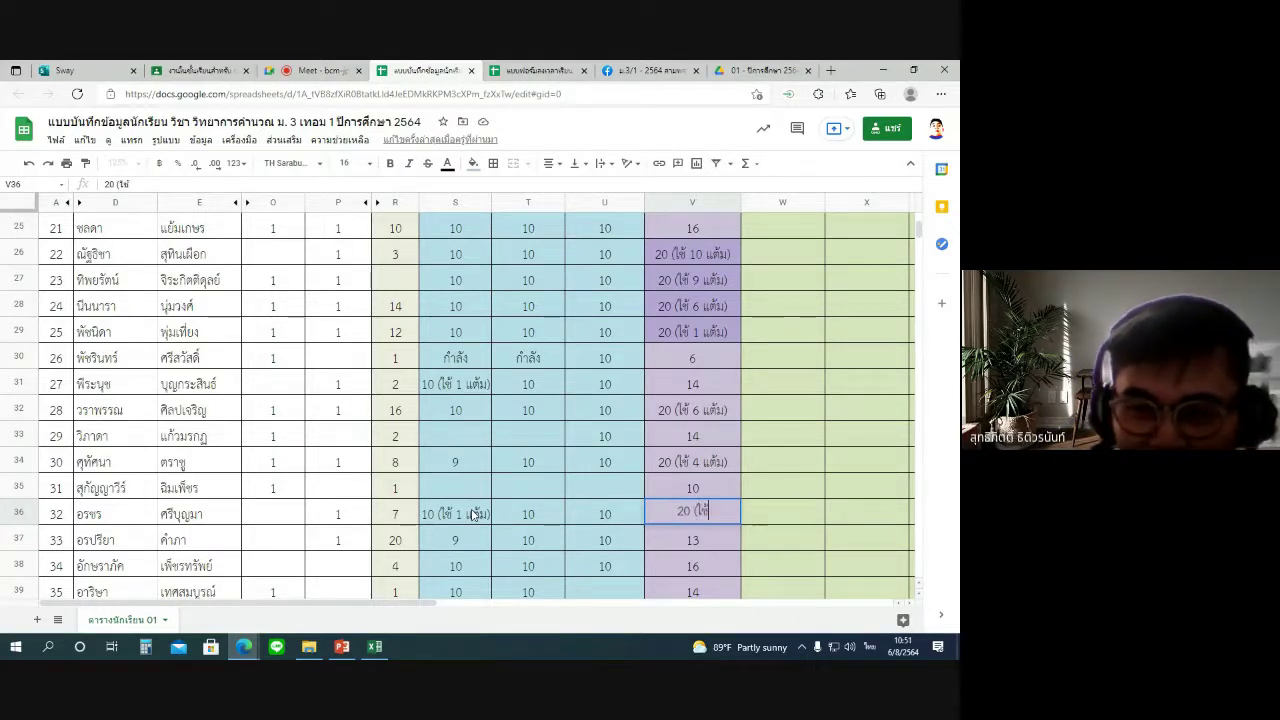
{"action": "type", "text": " 4 แต้ม)"}
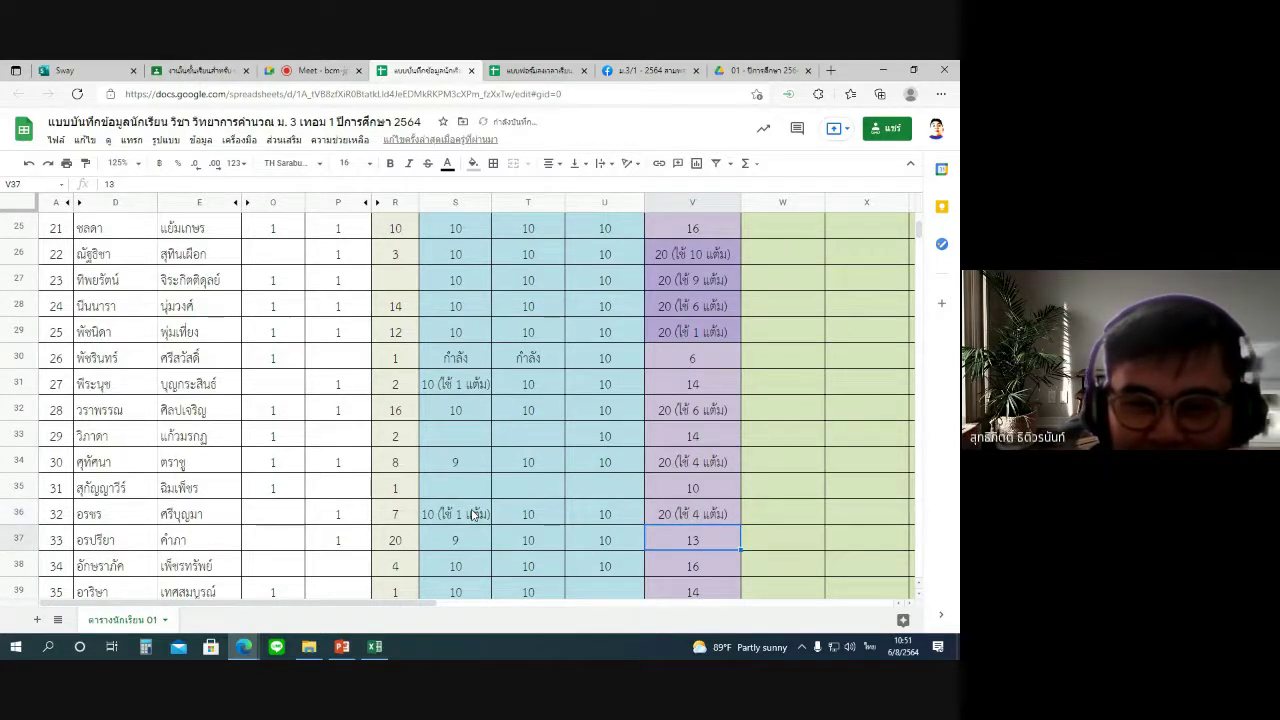
Set student number 32's accumulated points in column R to 3.
{"action": "key", "text": "Left"}
{"action": "key", "text": "Left"}
{"action": "key", "text": "Left"}
{"action": "key", "text": "Left"}
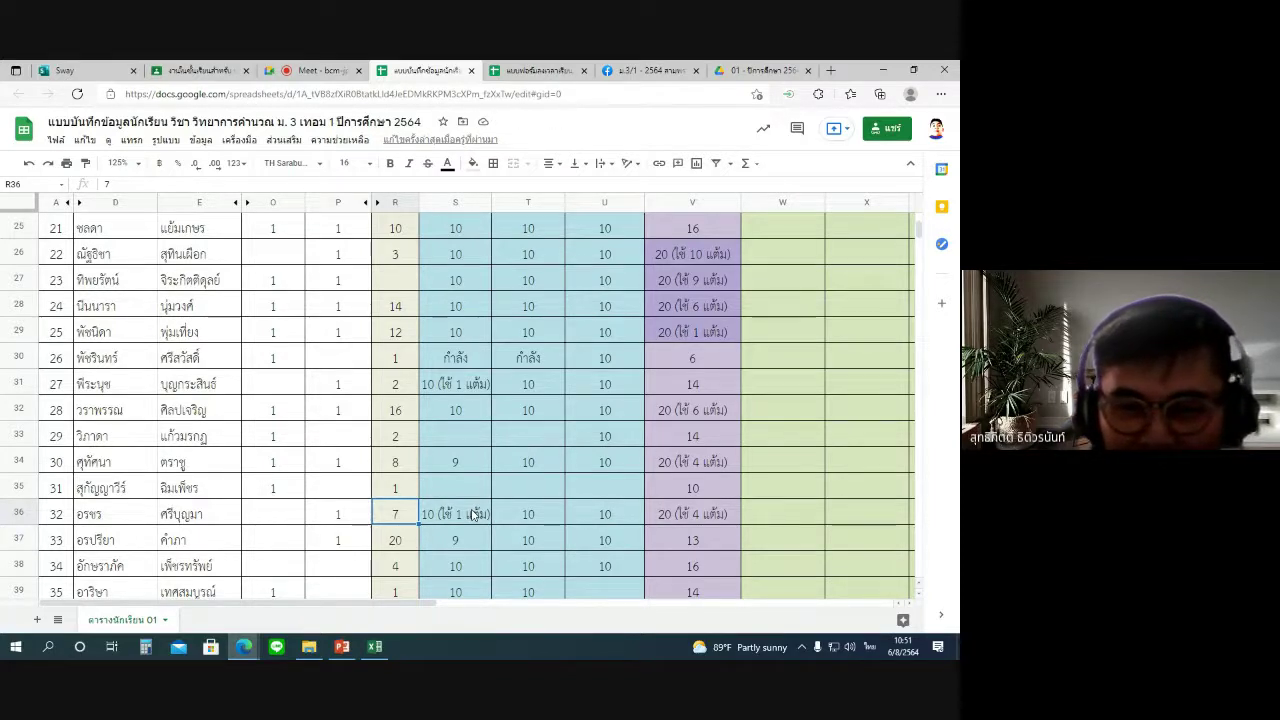
{"action": "type", "text": "3"}
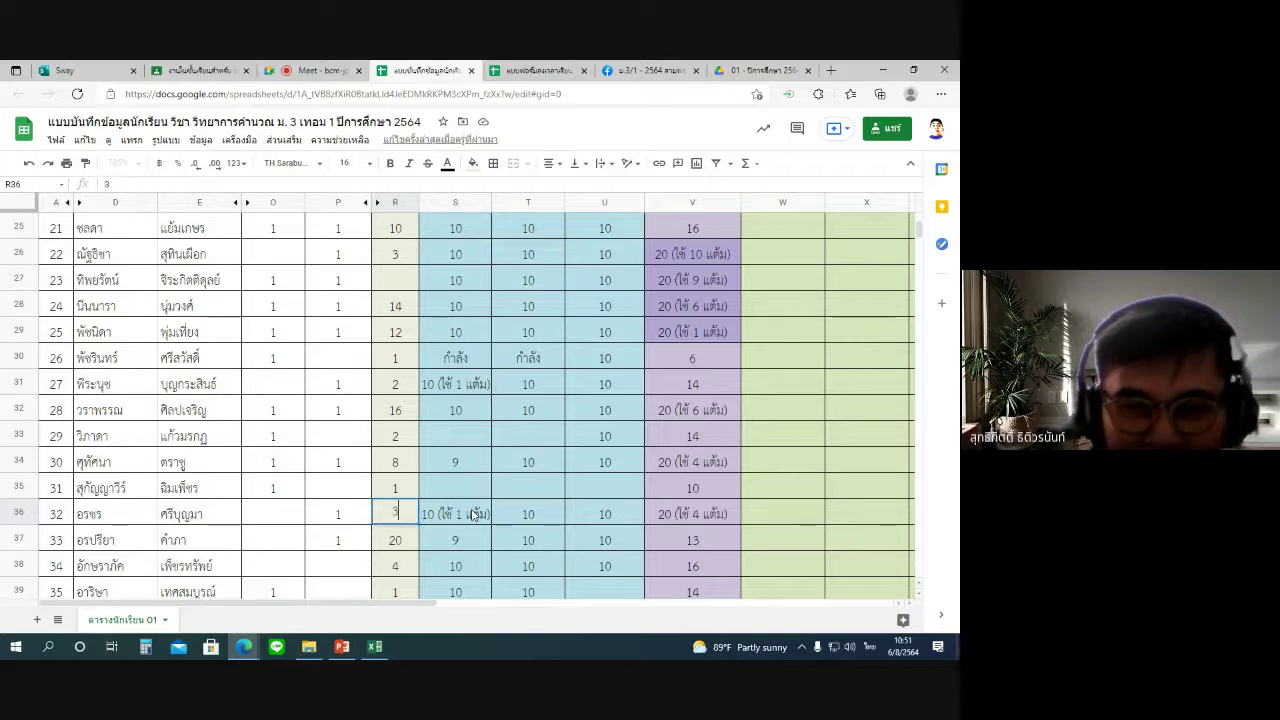
{"action": "key", "text": "Return"}
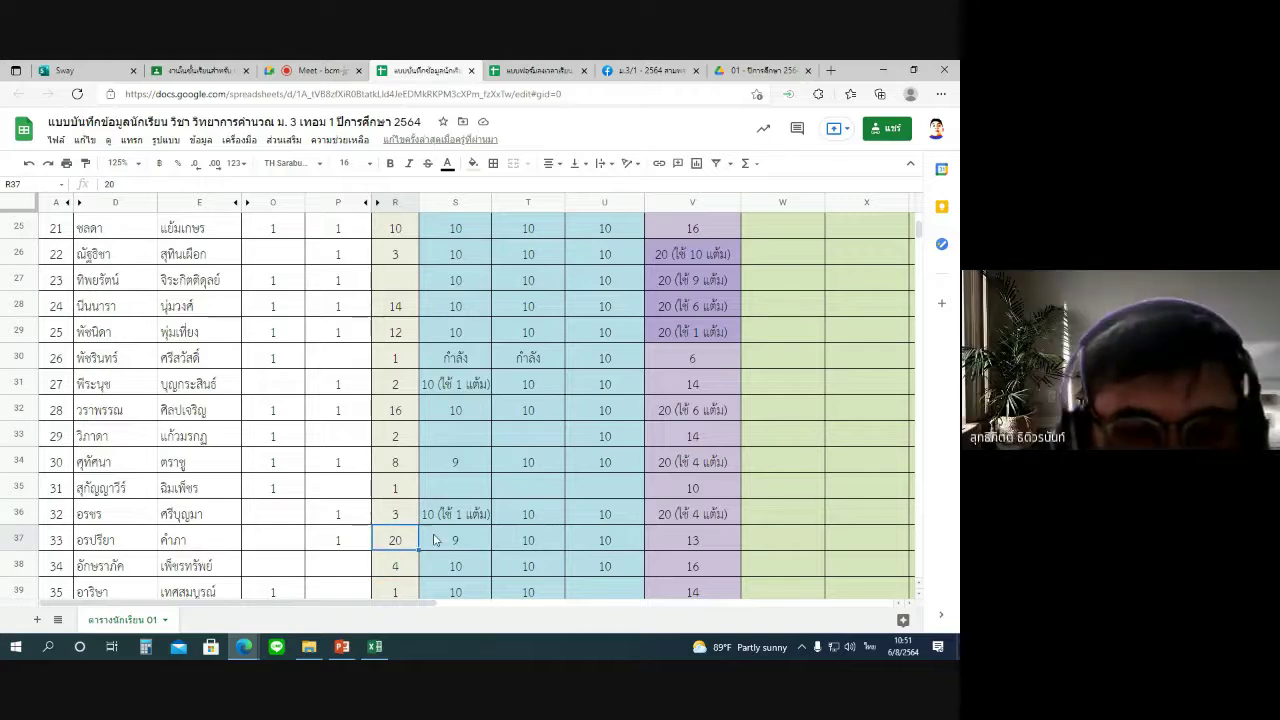
Set student number 33's worksheet score in column S to "10 (ใช้ 1 แต้ม)".
{"action": "scroll", "coordinate": [405, 500], "scroll_direction": "down", "scroll_amount": 3}
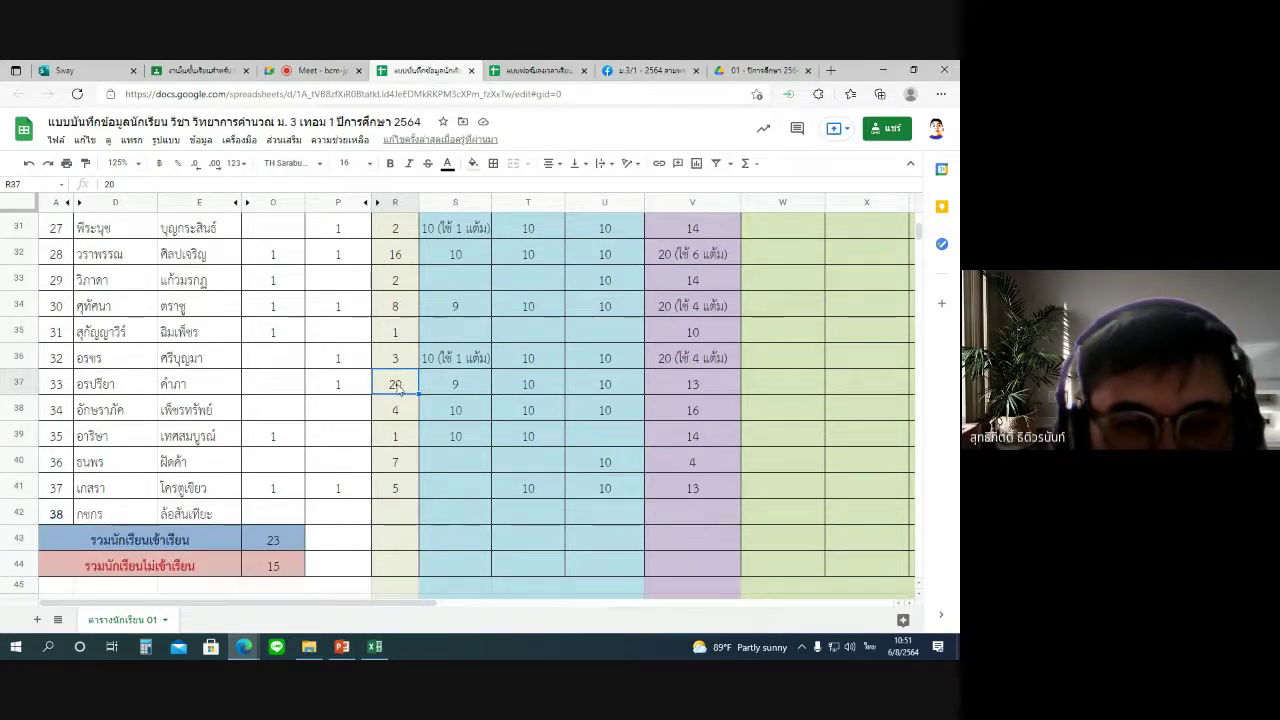
{"action": "left_click", "coordinate": [457, 388]}
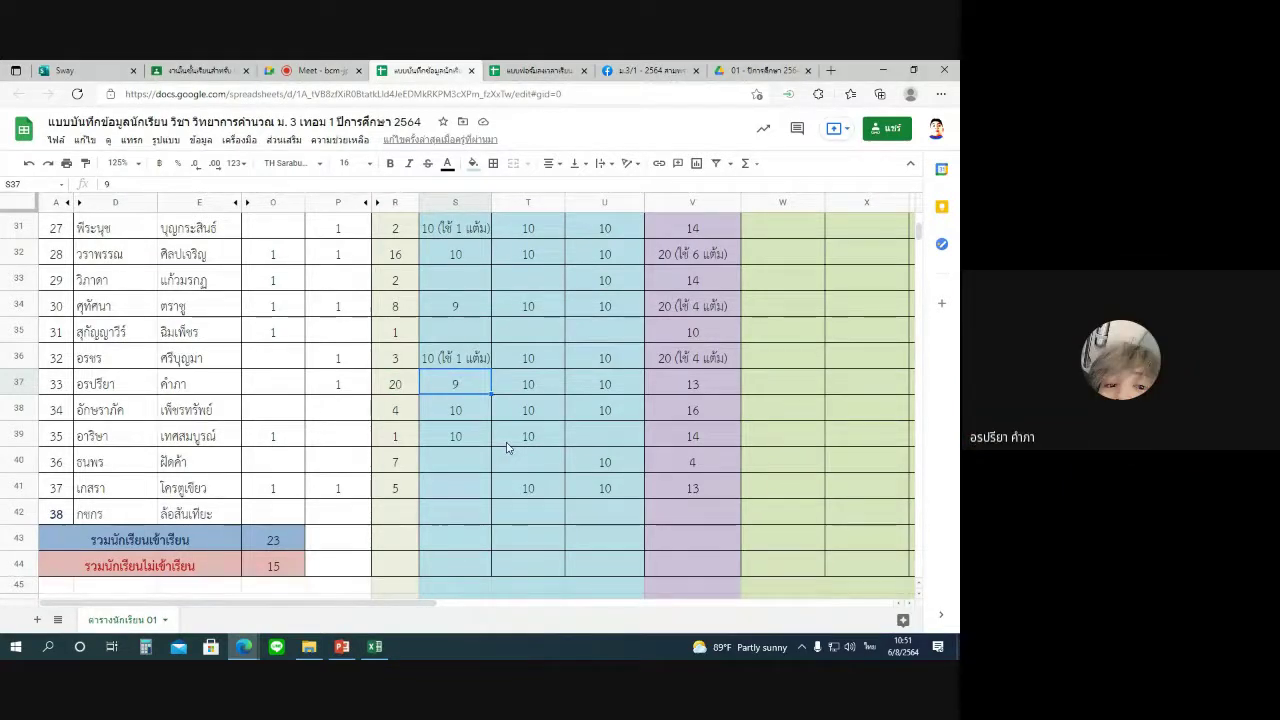
{"action": "type", "text": "10"}
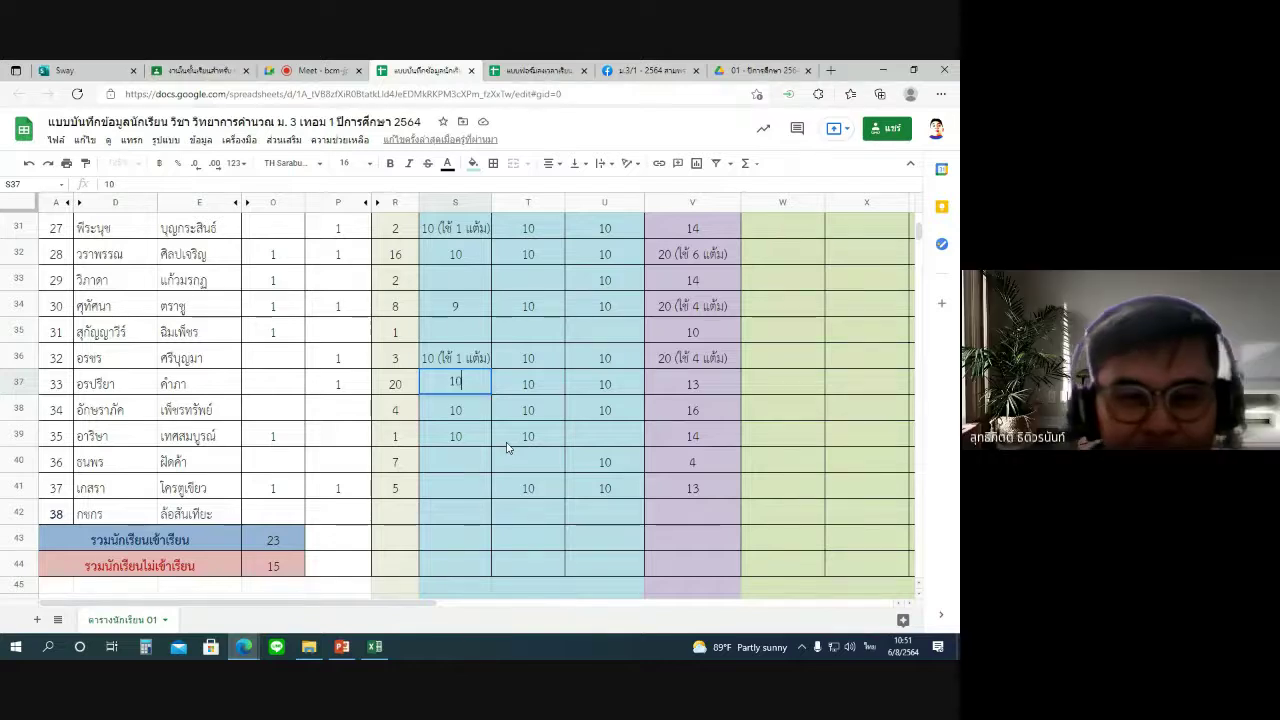
{"action": "type", "text": " (ใ"}
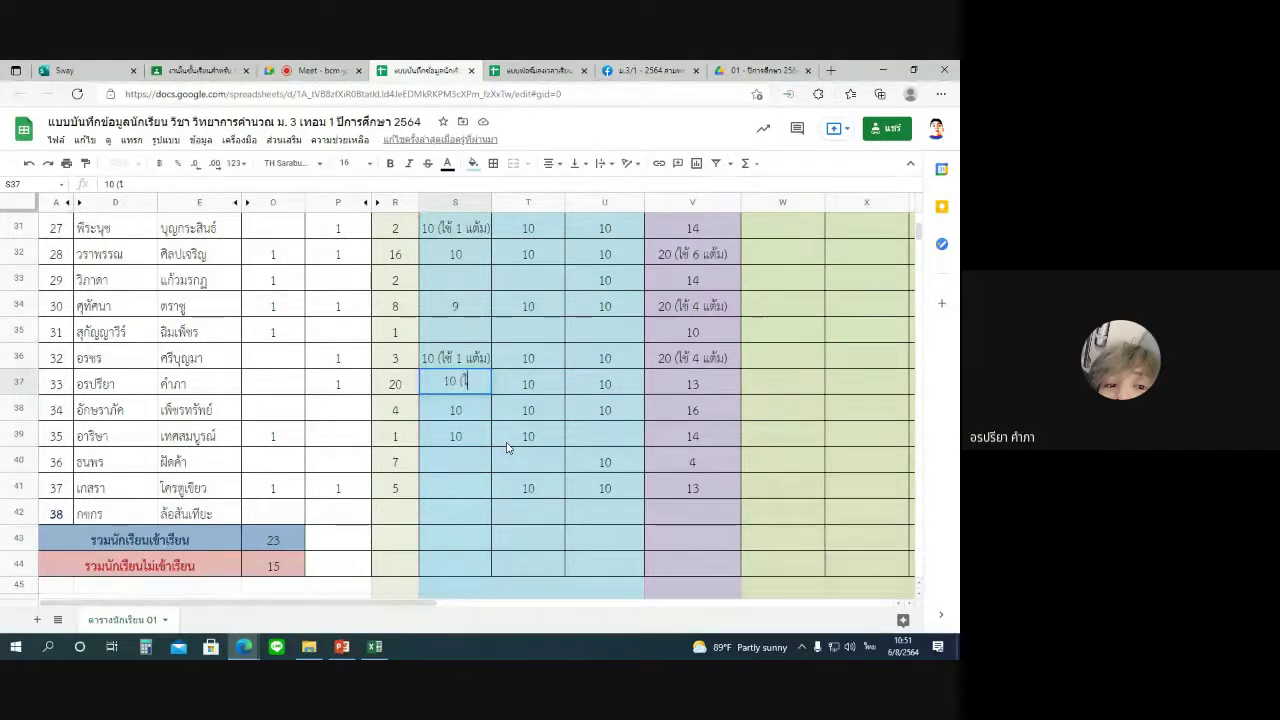
{"action": "type", "text": "ช้ 1 แต้ม)"}
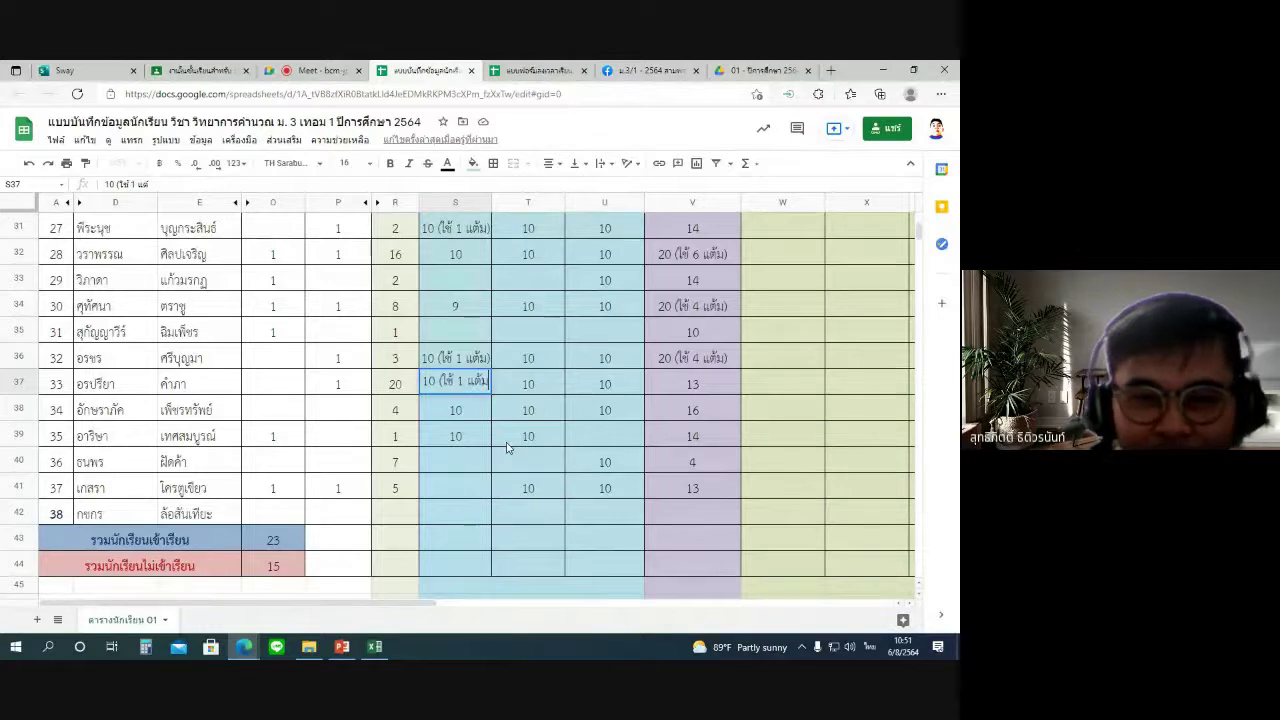
{"action": "key", "text": "Return"}
Fill the column S worksheet score cells of students number 32 and 33 with a darker blue.
{"action": "key", "text": "Up"}
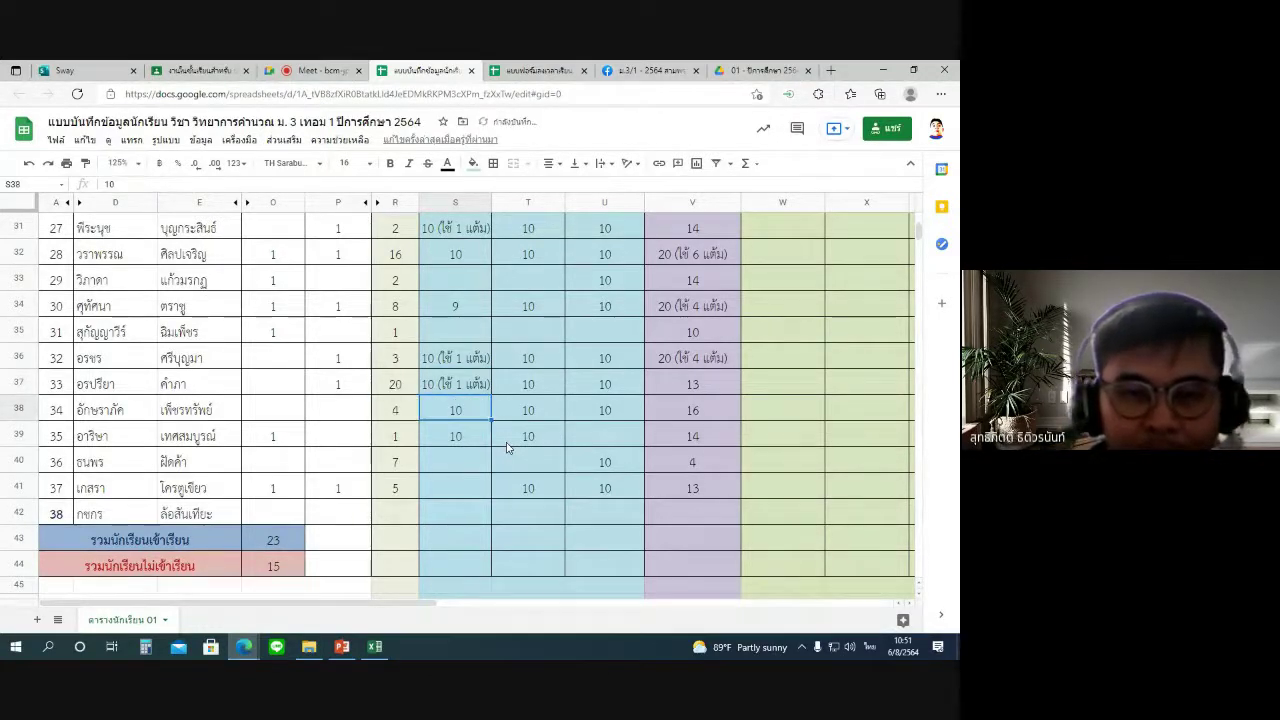
{"action": "key", "text": "shift+Up"}
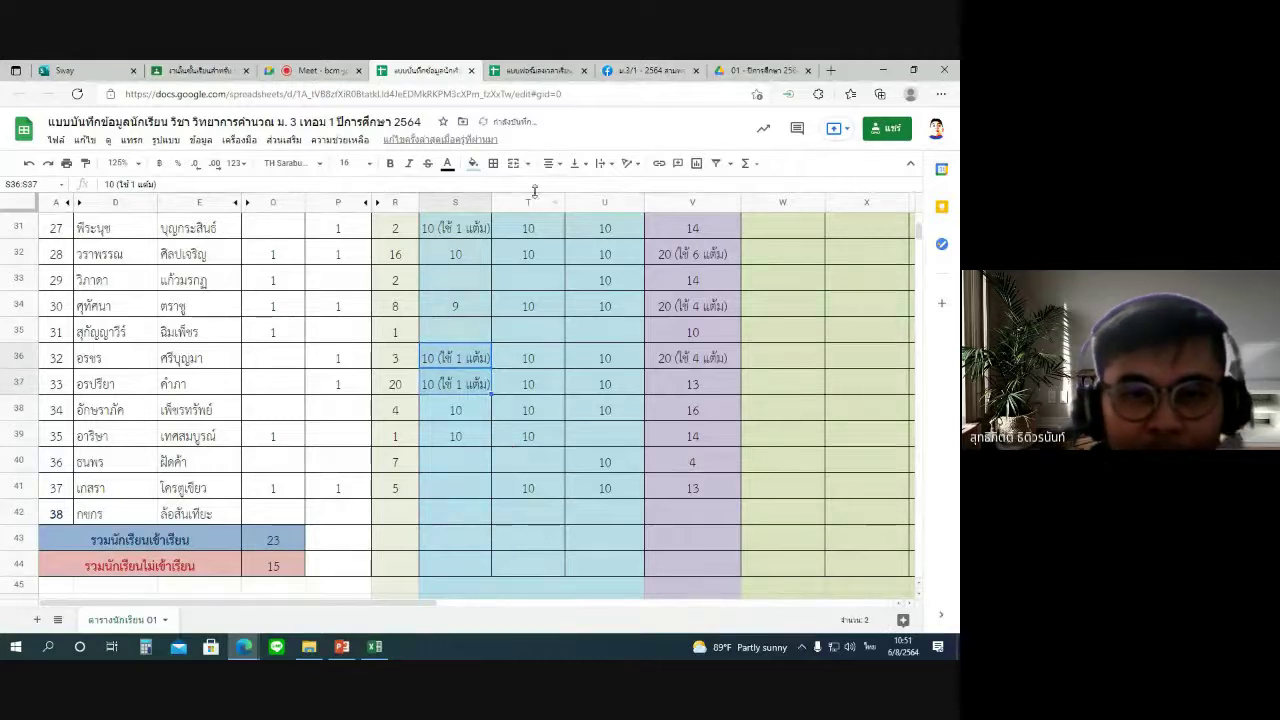
{"action": "left_click", "coordinate": [473, 163]}
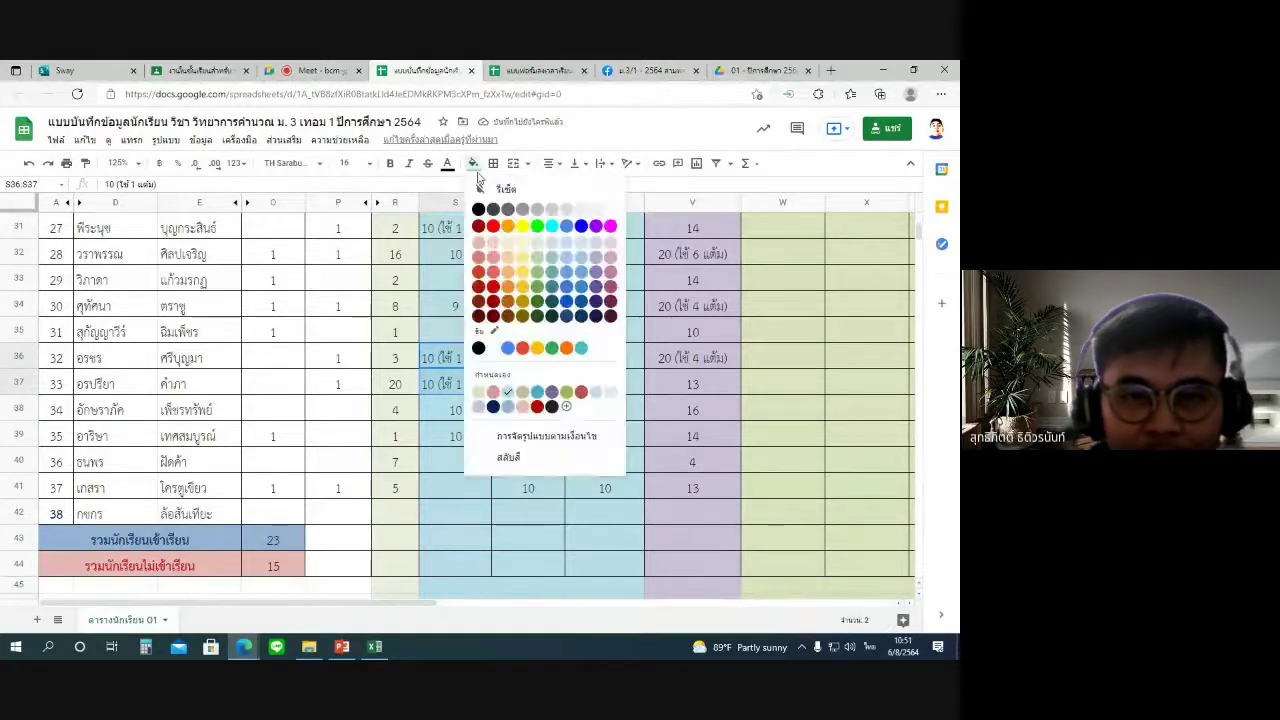
{"action": "left_click", "coordinate": [578, 256]}
{"action": "left_click", "coordinate": [503, 340]}
Fill student number 27's column S worksheet score cell with a darker blue shade.
{"action": "scroll", "coordinate": [493, 371], "scroll_direction": "up", "scroll_amount": 2}
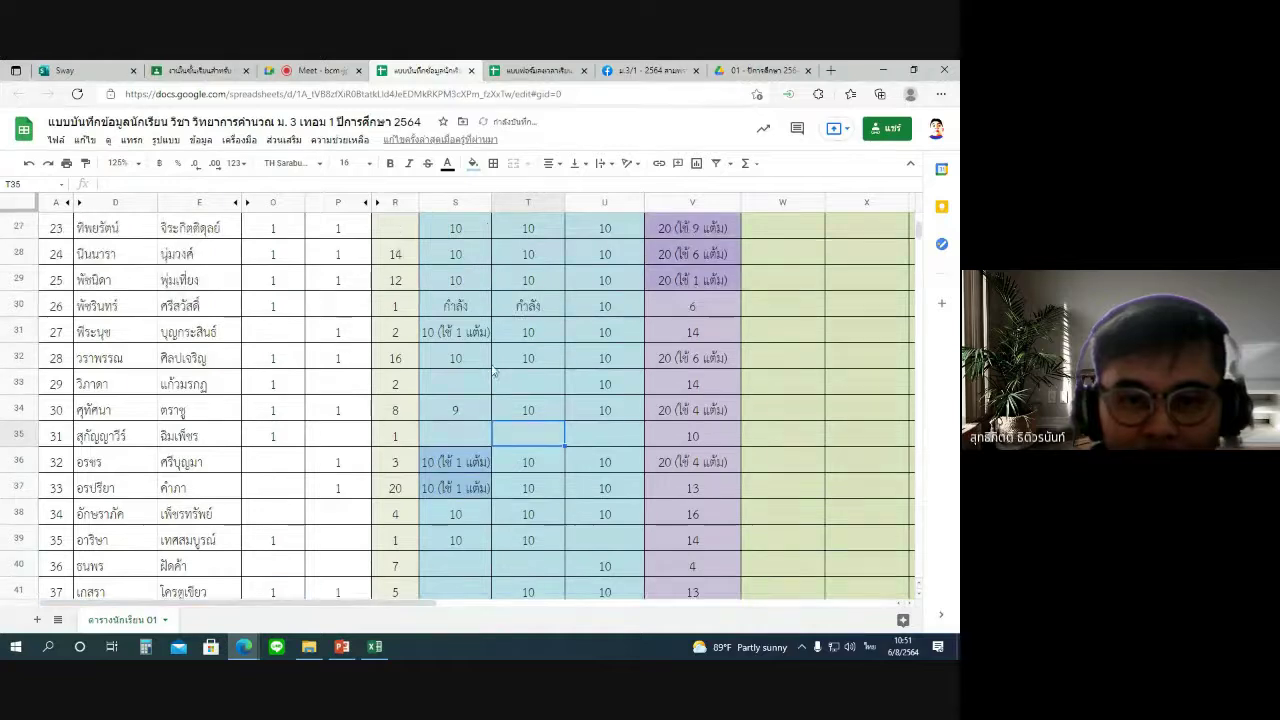
{"action": "left_click", "coordinate": [470, 338]}
{"action": "left_click", "coordinate": [473, 163]}
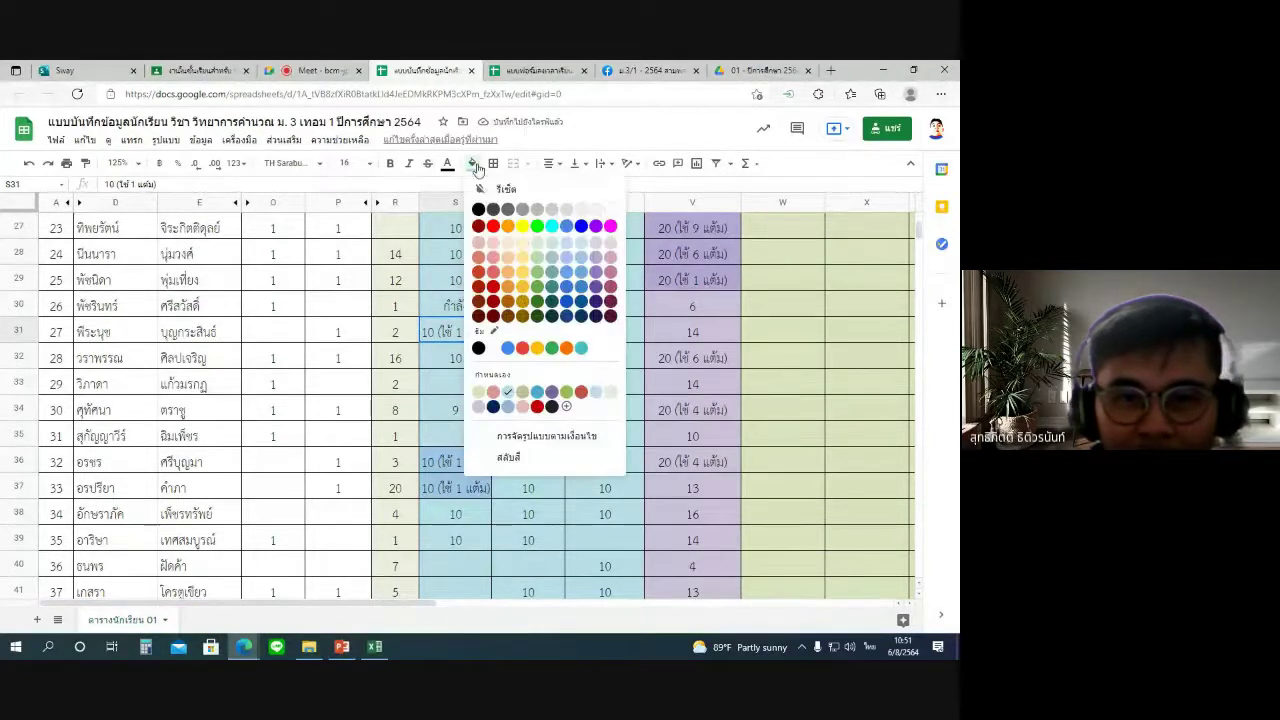
{"action": "left_click", "coordinate": [568, 257]}
{"action": "left_click", "coordinate": [556, 360]}
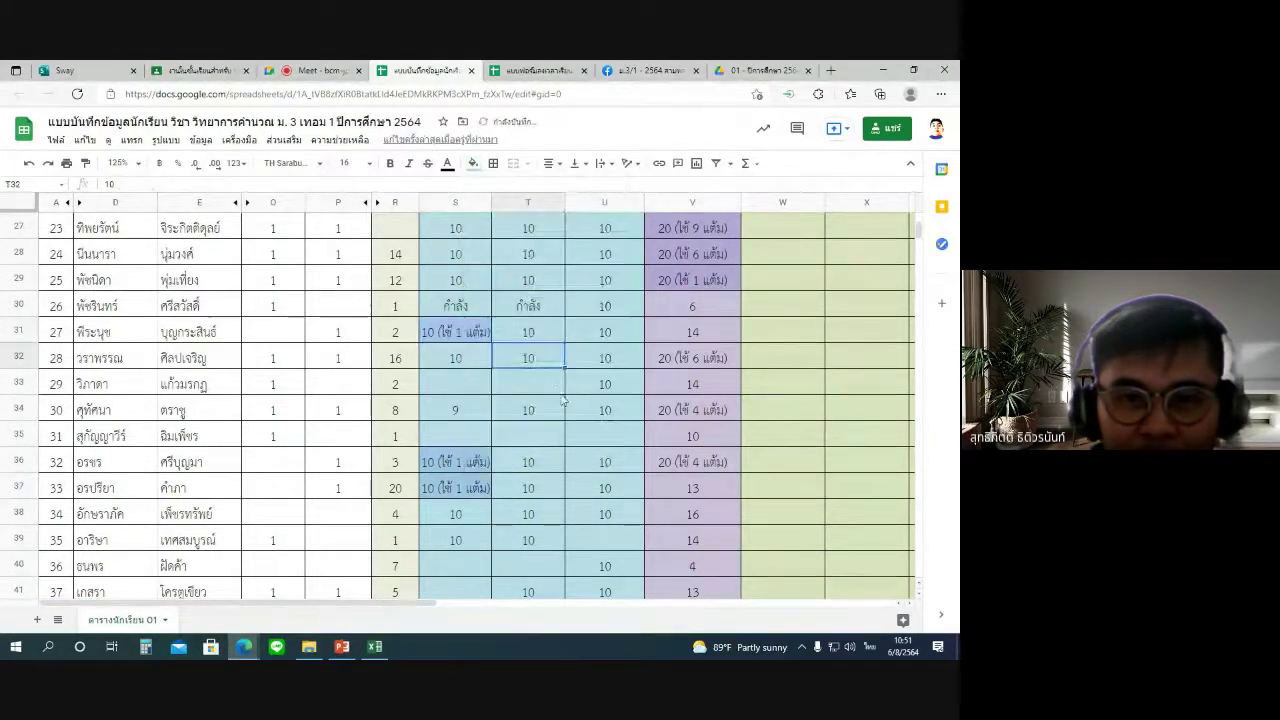
Set student number 33's accumulated points to 19 and the midterm score in column V to "20 (ใช้ 7 แต้ม)".
{"action": "scroll", "coordinate": [562, 400], "scroll_direction": "up", "scroll_amount": 3}
{"action": "scroll", "coordinate": [562, 400], "scroll_direction": "down", "scroll_amount": 5}
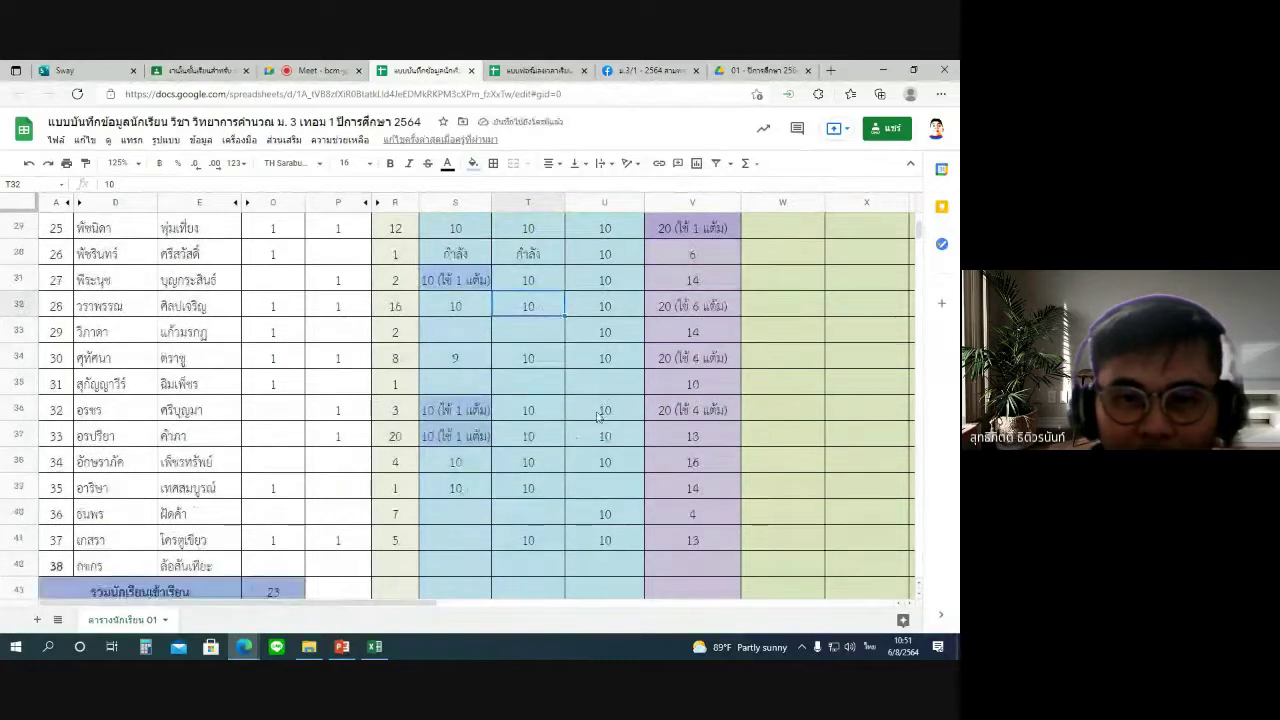
{"action": "left_click", "coordinate": [690, 440]}
{"action": "left_click", "coordinate": [413, 437]}
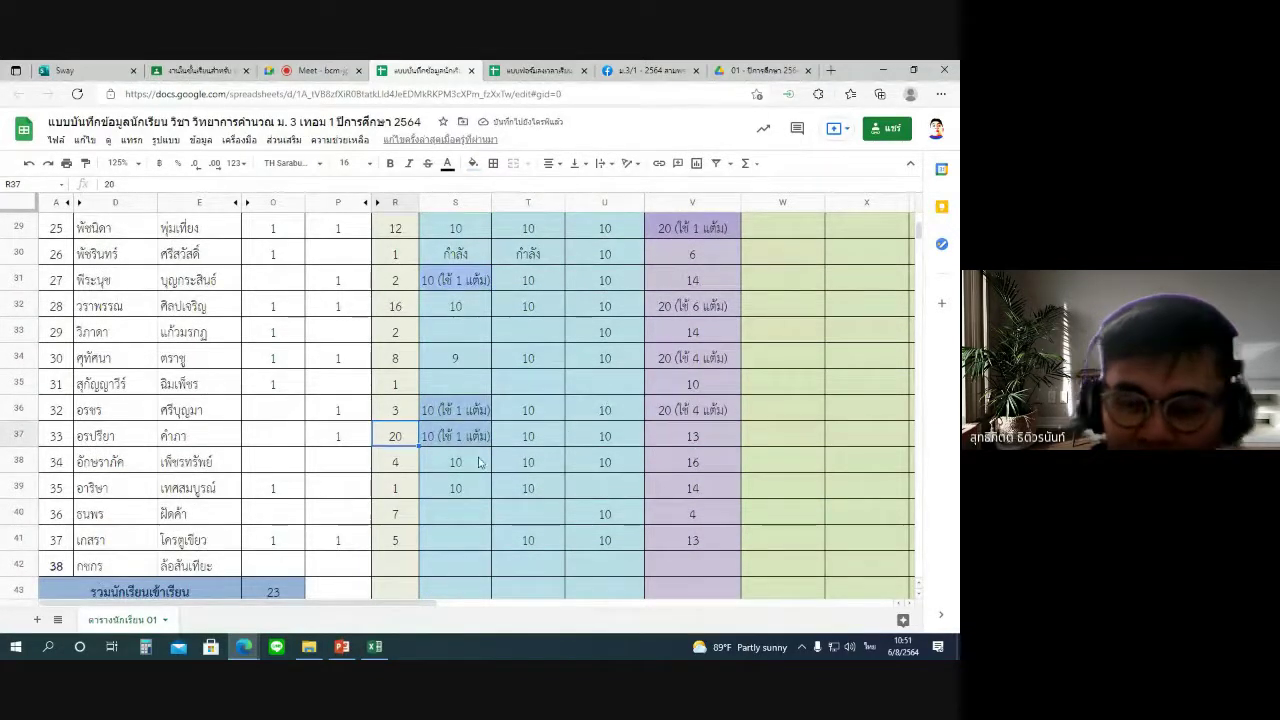
{"action": "type", "text": "19"}
{"action": "key", "text": "Return"}
{"action": "left_click", "coordinate": [657, 437]}
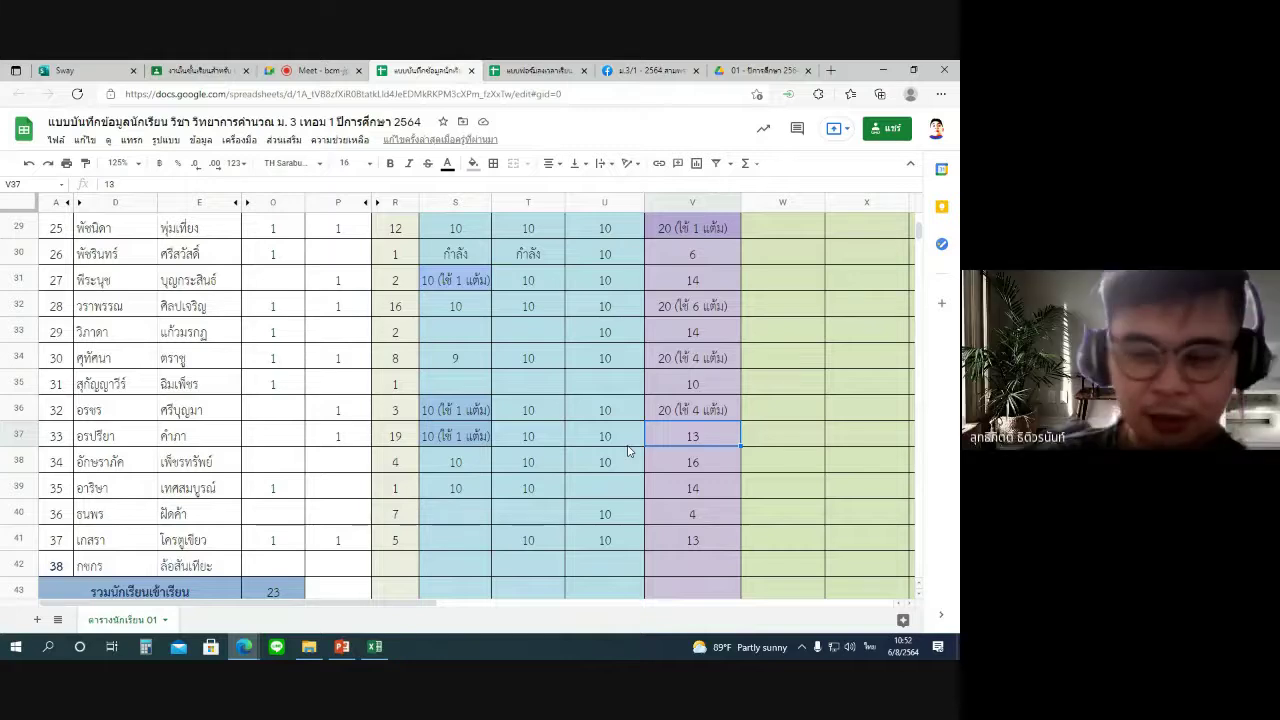
{"action": "type", "text": "20 ("}
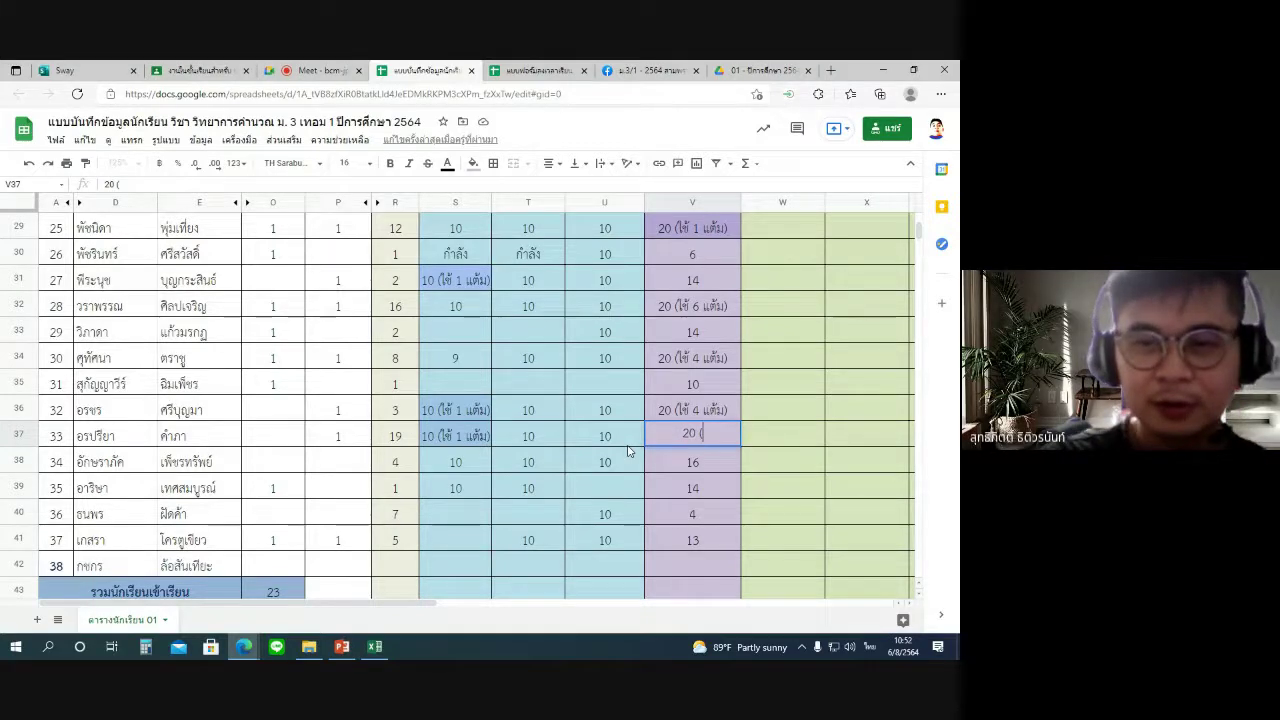
{"action": "type", "text": "ใช้"}
{"action": "type", "text": "แต้ม)"}
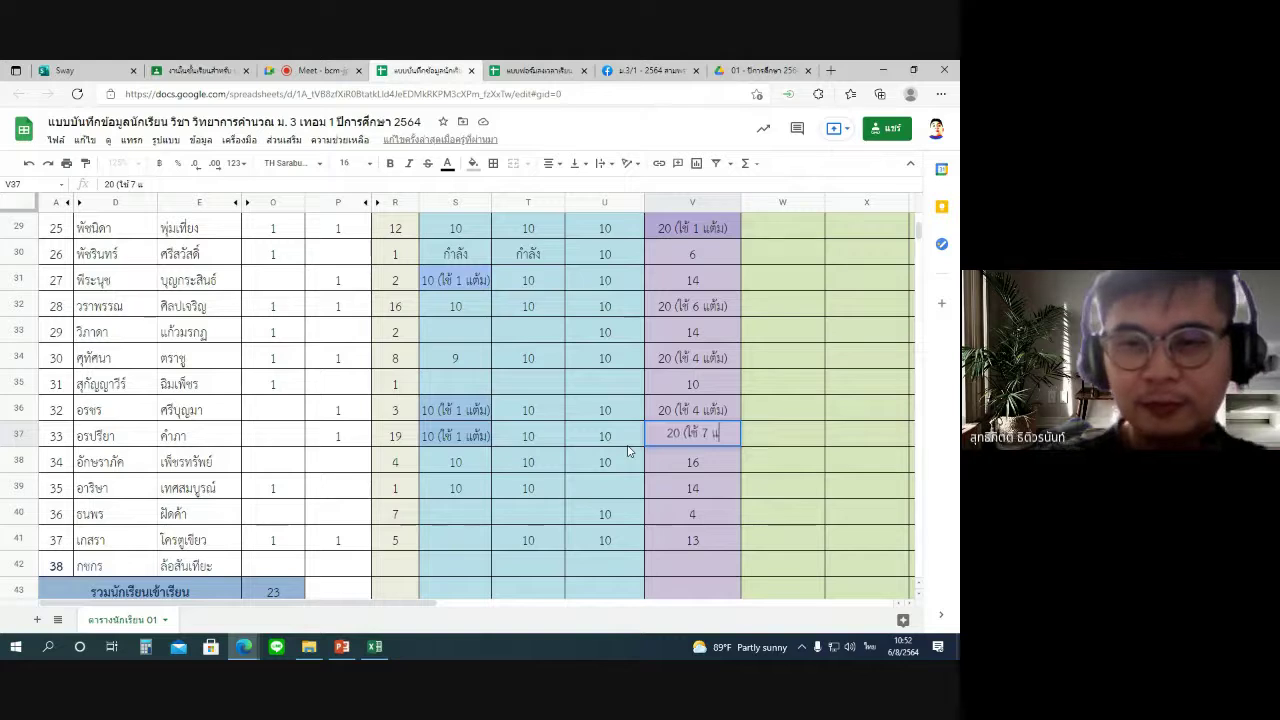
{"action": "key", "text": "Return"}
Set student number 33's accumulated points in column R to 12.
{"action": "key", "text": "Up"}
{"action": "key", "text": "Left"}
{"action": "key", "text": "Left"}
{"action": "key", "text": "Left"}
{"action": "key", "text": "Left"}
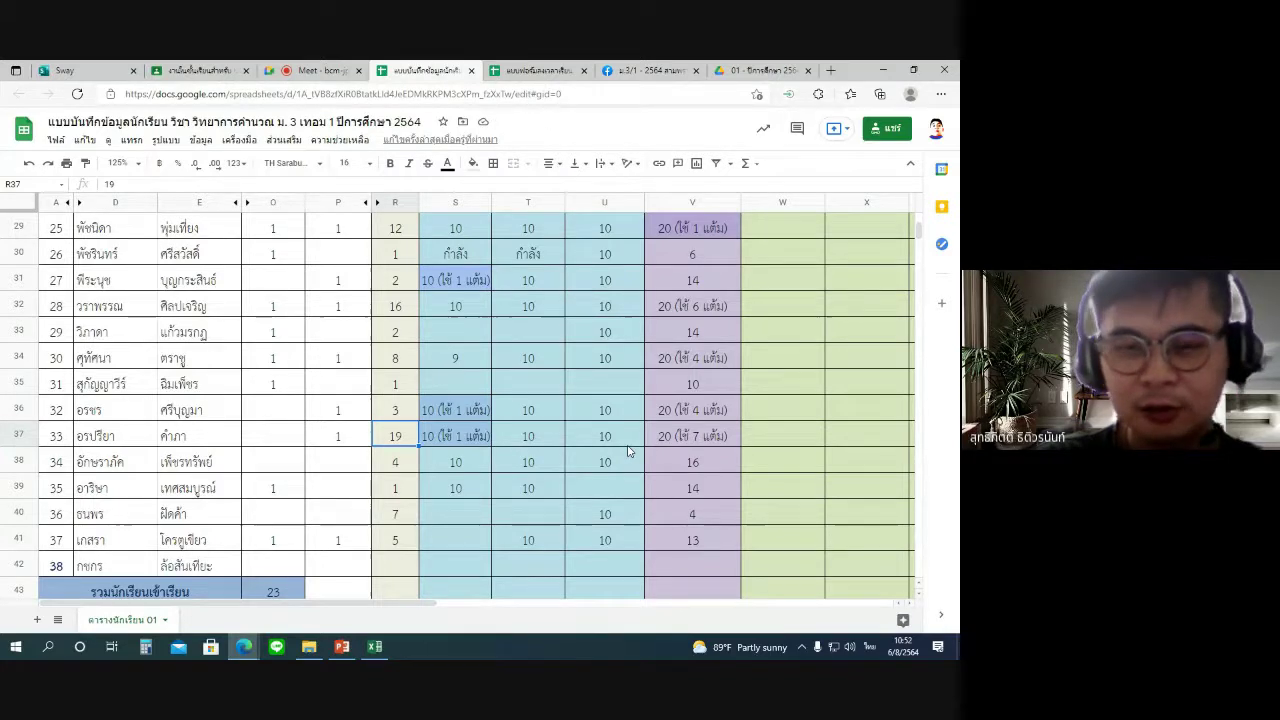
{"action": "type", "text": "12"}
{"action": "key", "text": "Return"}
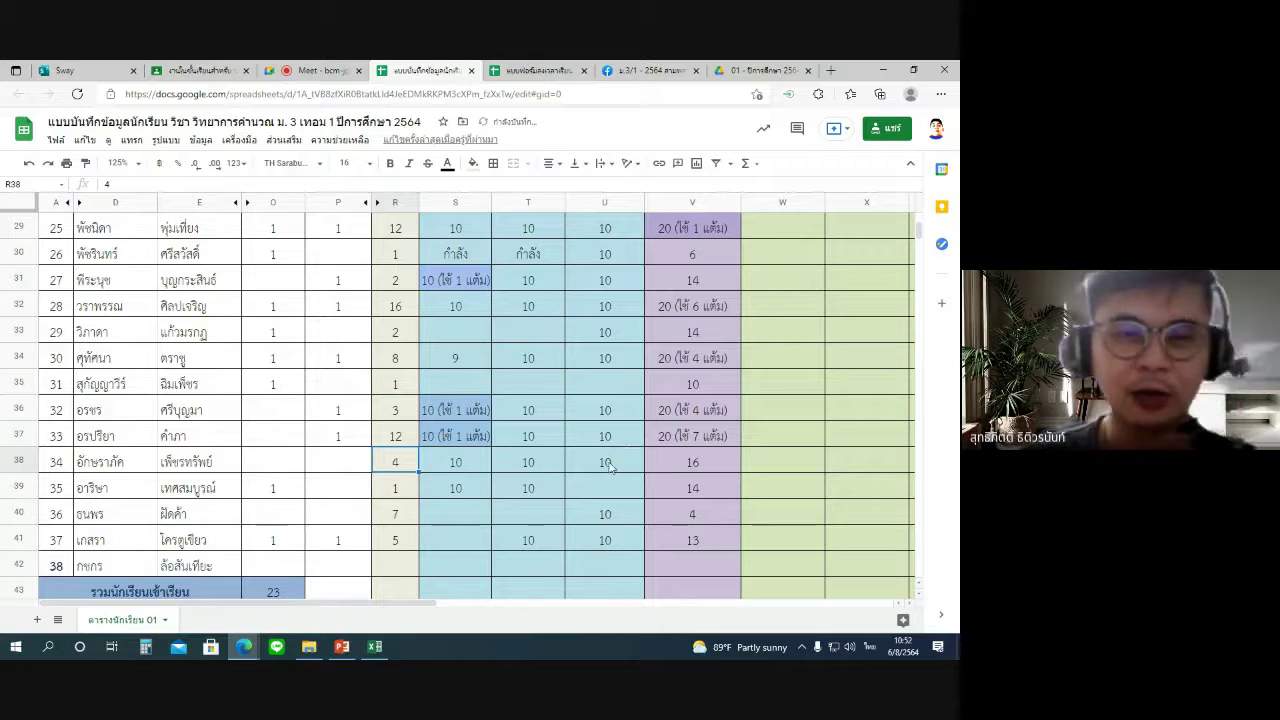
Fill the column V midterm score cells of students number 28, 30, 32 and 33 with a darker purple.
{"action": "left_click", "coordinate": [396, 545]}
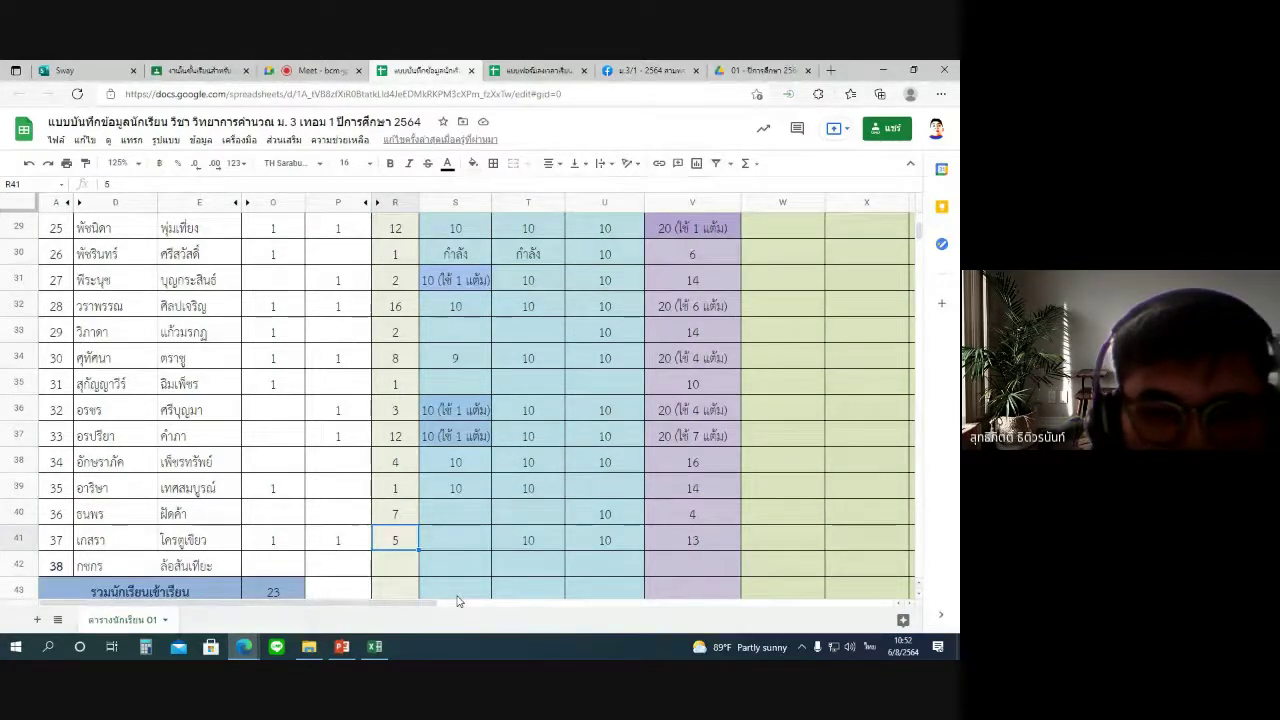
{"action": "left_click", "coordinate": [707, 405]}
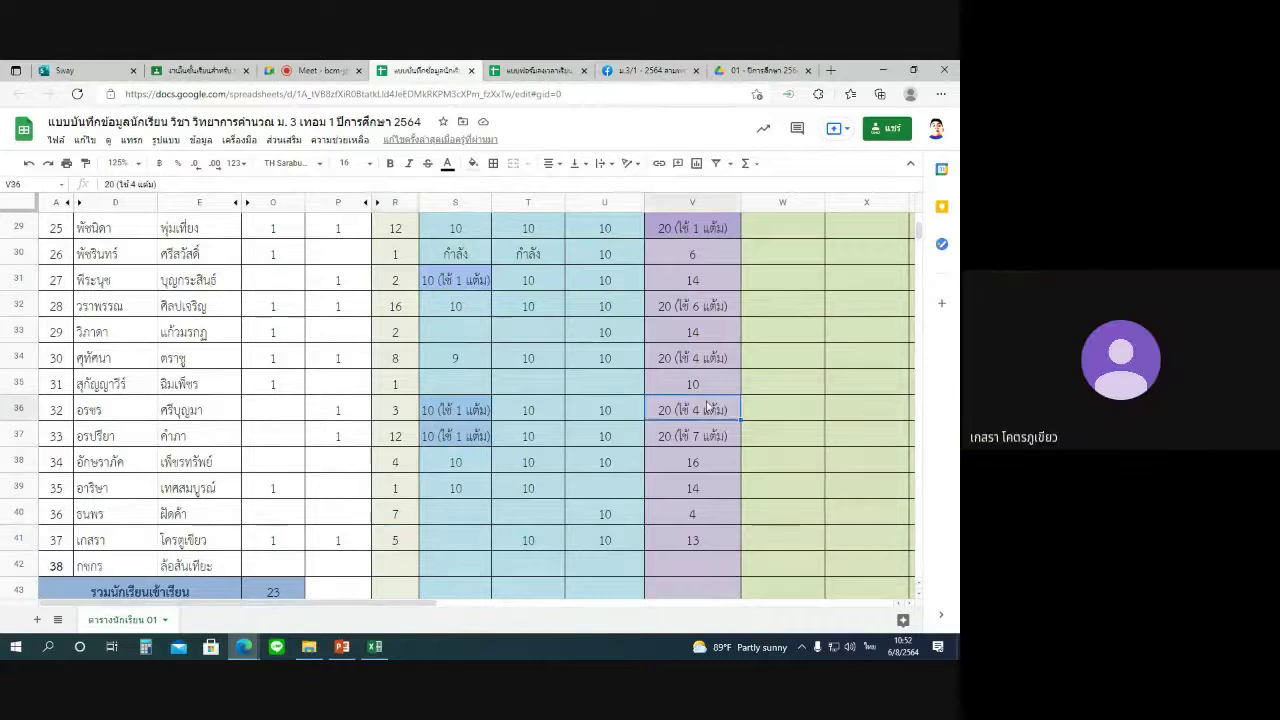
{"action": "left_click", "coordinate": [703, 434], "text": "ctrl"}
{"action": "left_click", "coordinate": [710, 358], "text": "ctrl"}
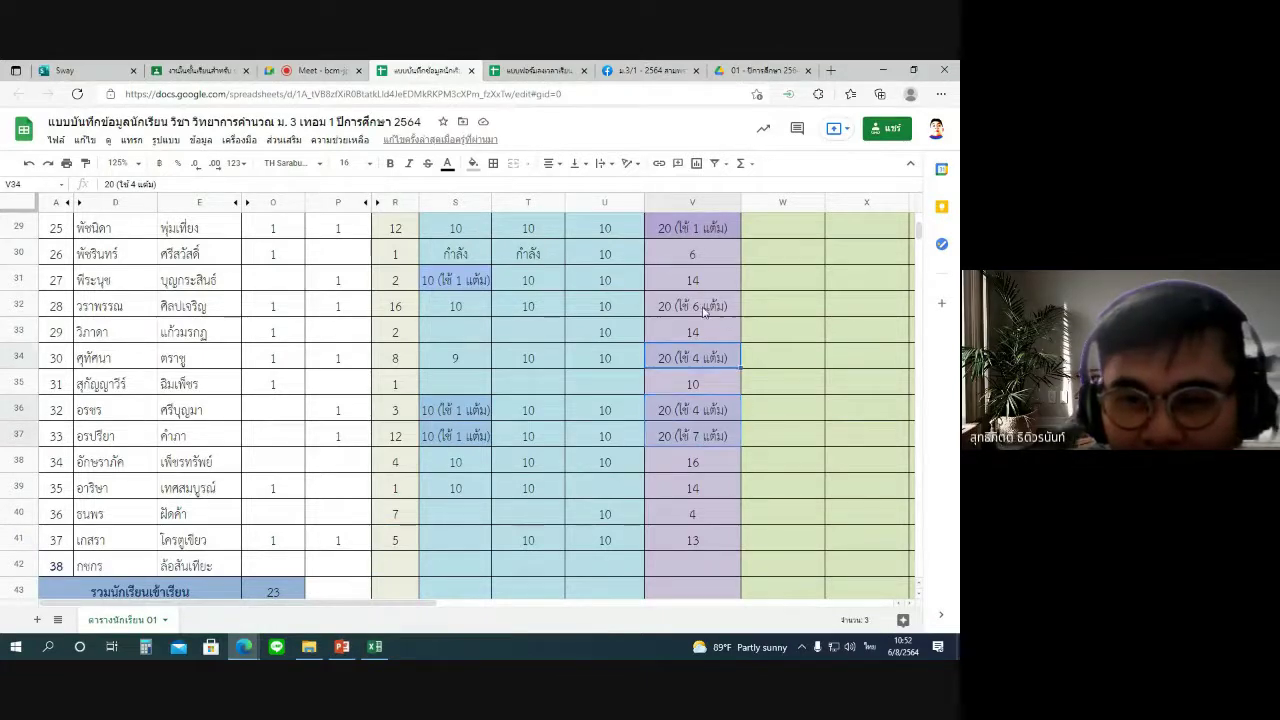
{"action": "left_click", "coordinate": [700, 310], "text": "ctrl"}
{"action": "left_click", "coordinate": [473, 163]}
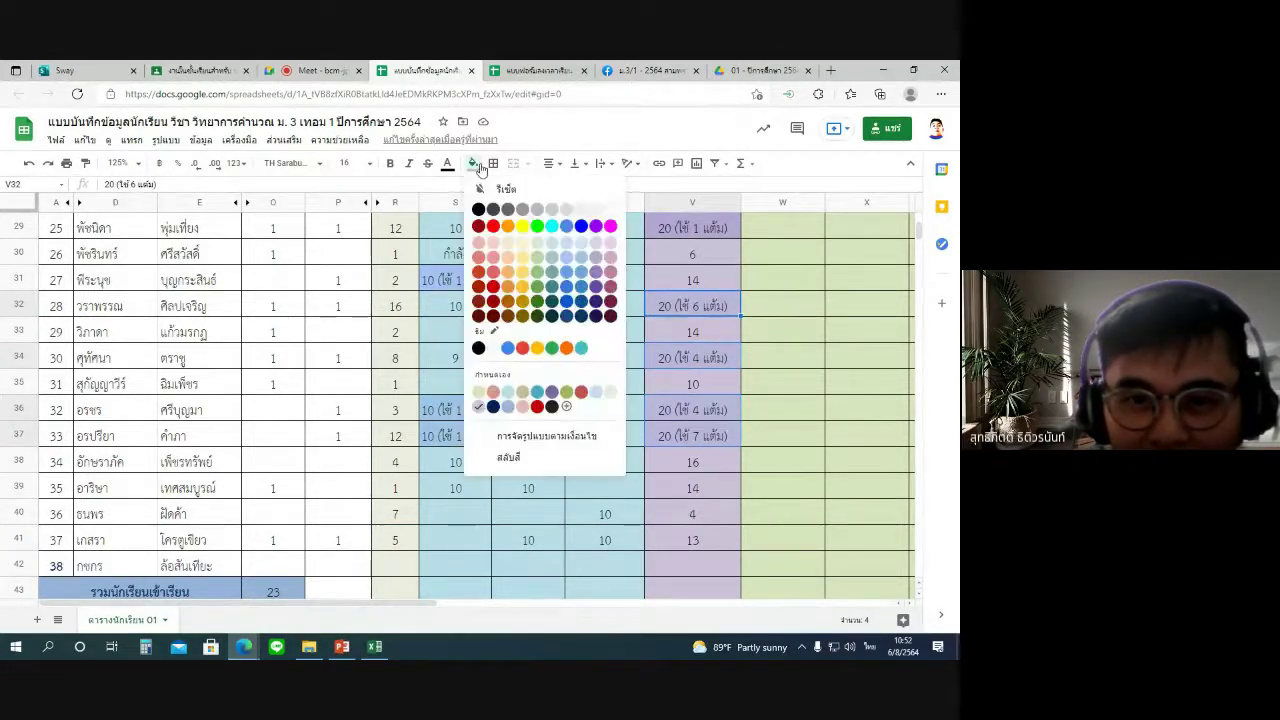
{"action": "left_click", "coordinate": [597, 257]}
{"action": "left_click", "coordinate": [588, 518]}
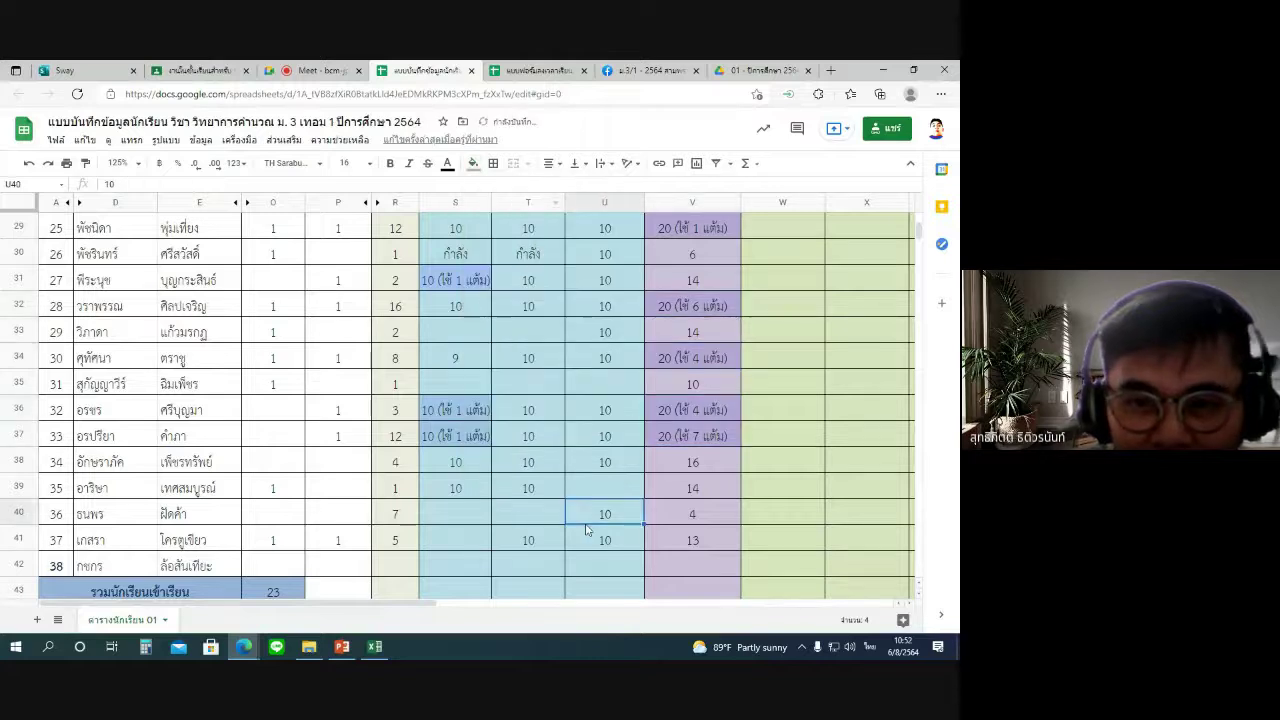
Enter the note "จะตาม" in student number 37's column S worksheet score cell.
{"action": "left_click", "coordinate": [462, 542]}
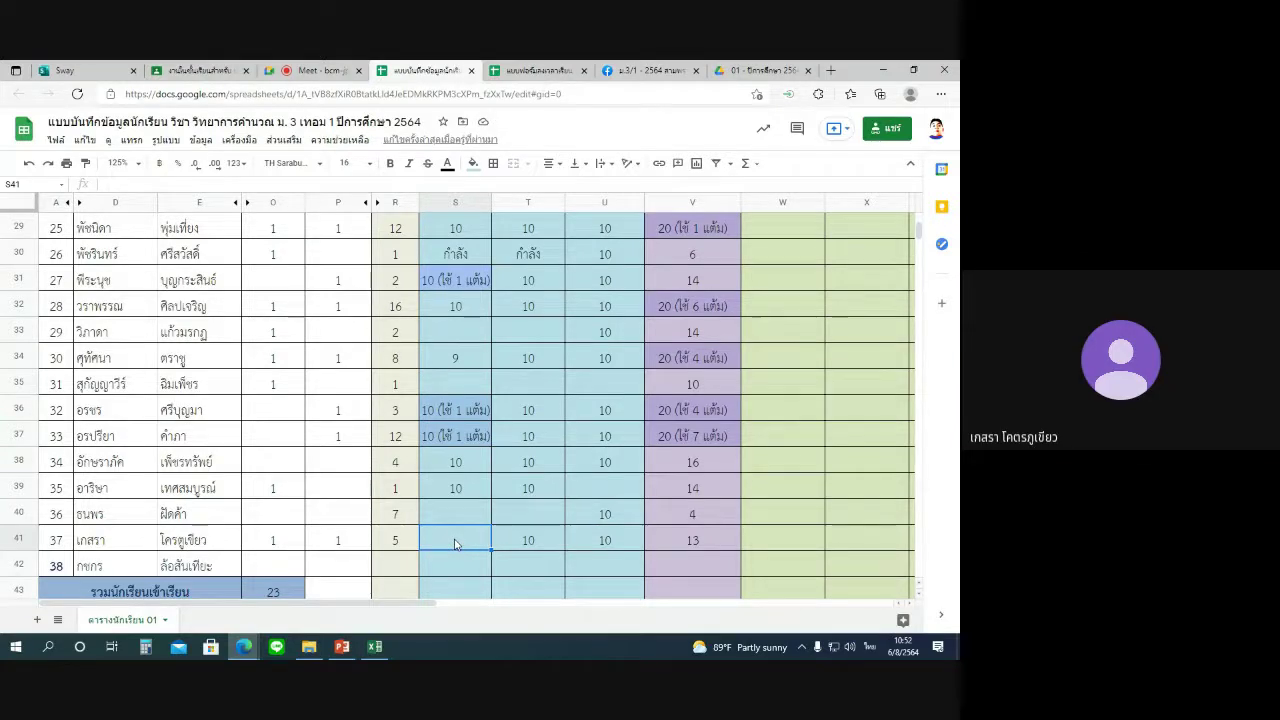
{"action": "left_click", "coordinate": [645, 542]}
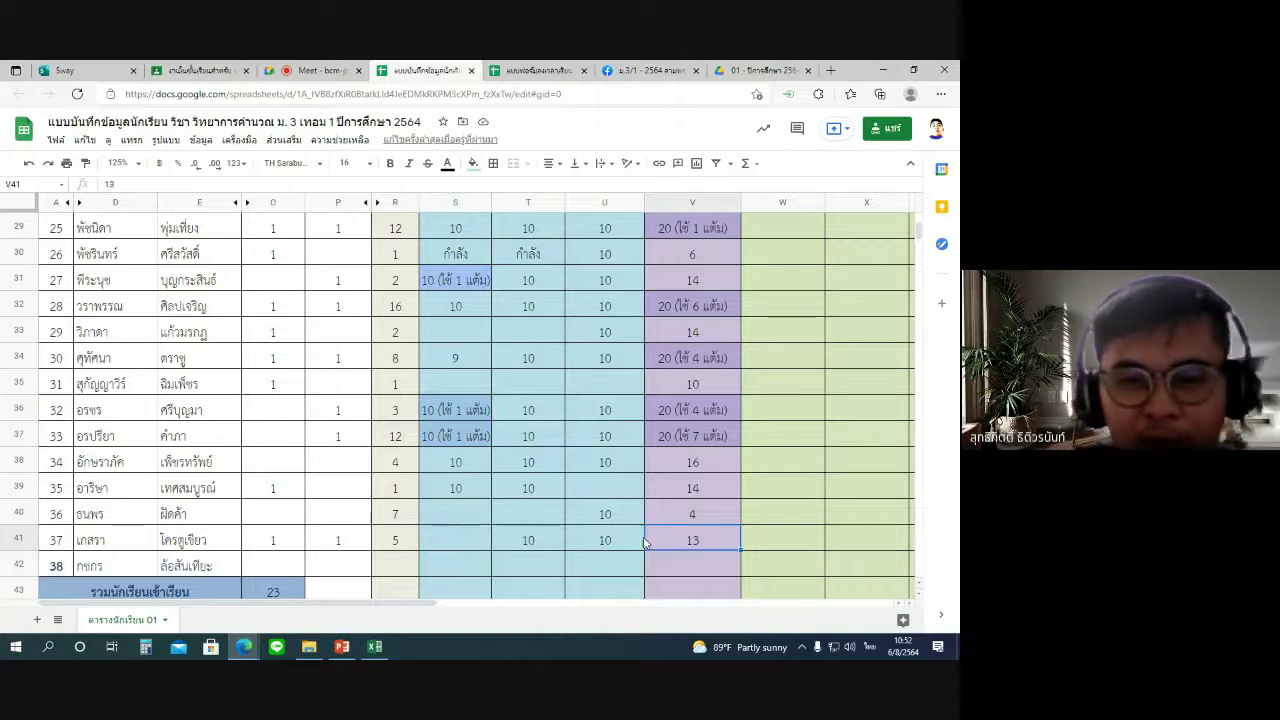
{"action": "left_click", "coordinate": [450, 536]}
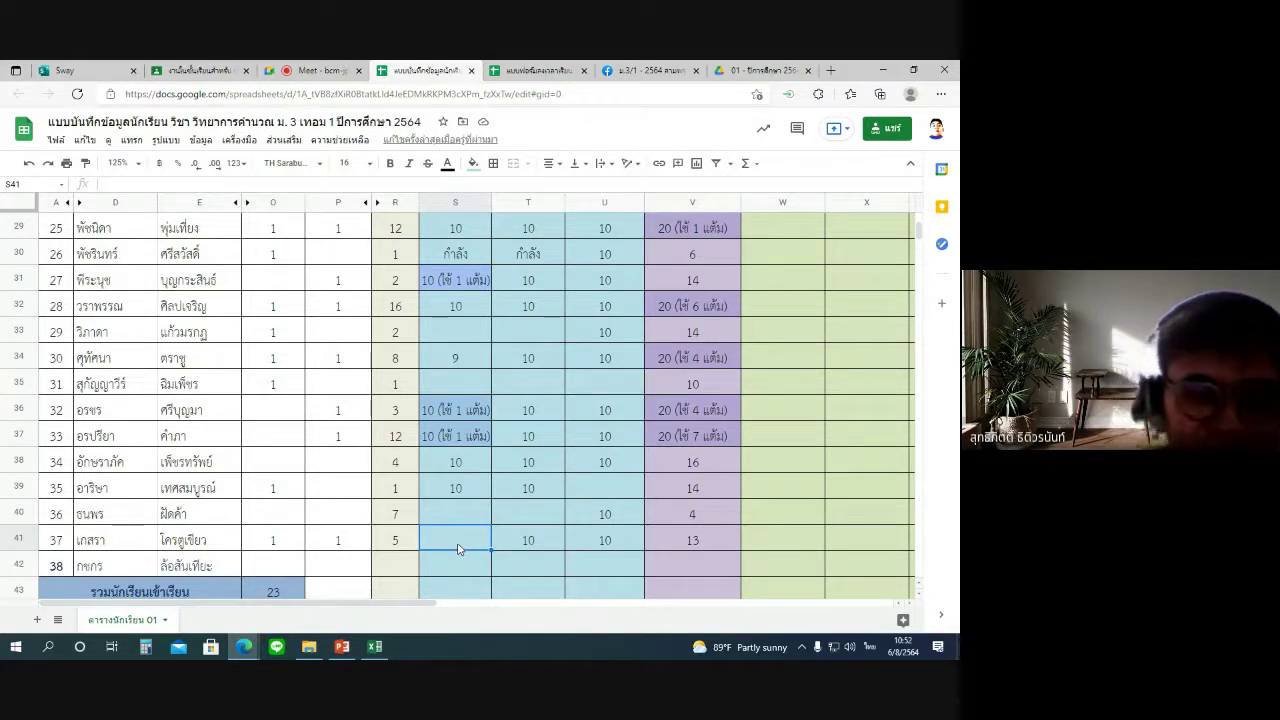
{"action": "double_click", "coordinate": [458, 546]}
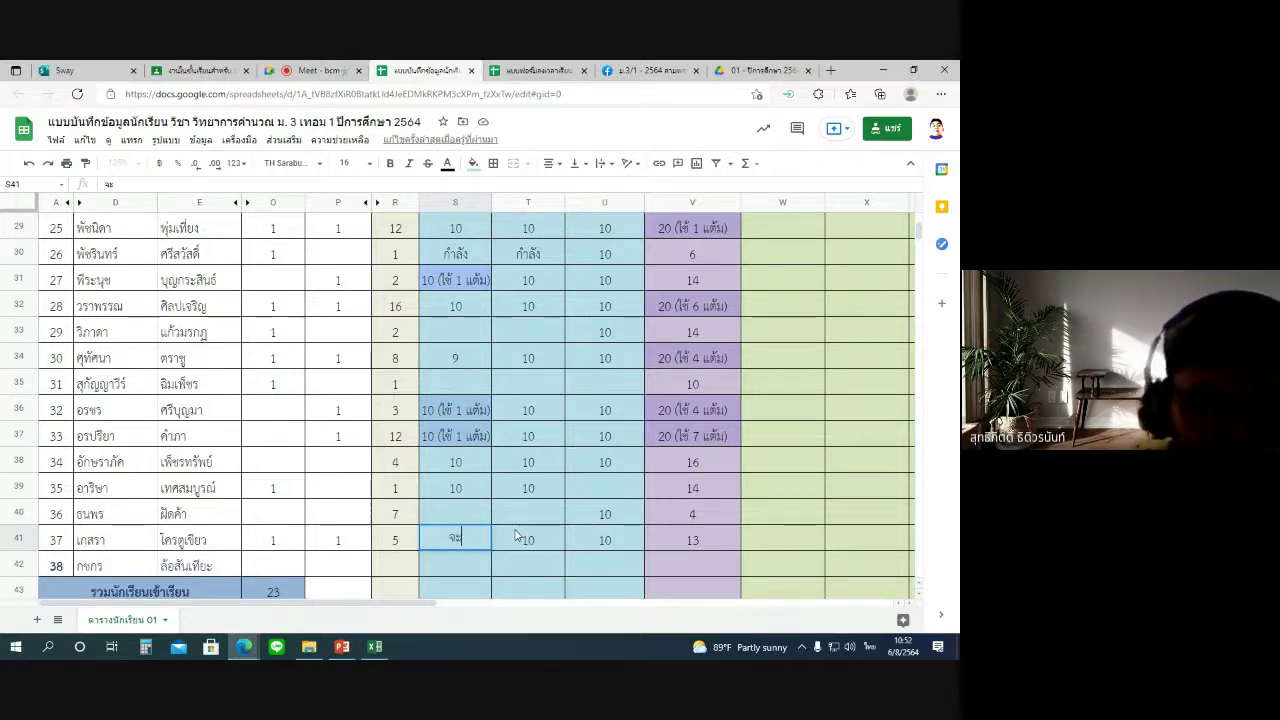
{"action": "type", "text": "จะตาม"}
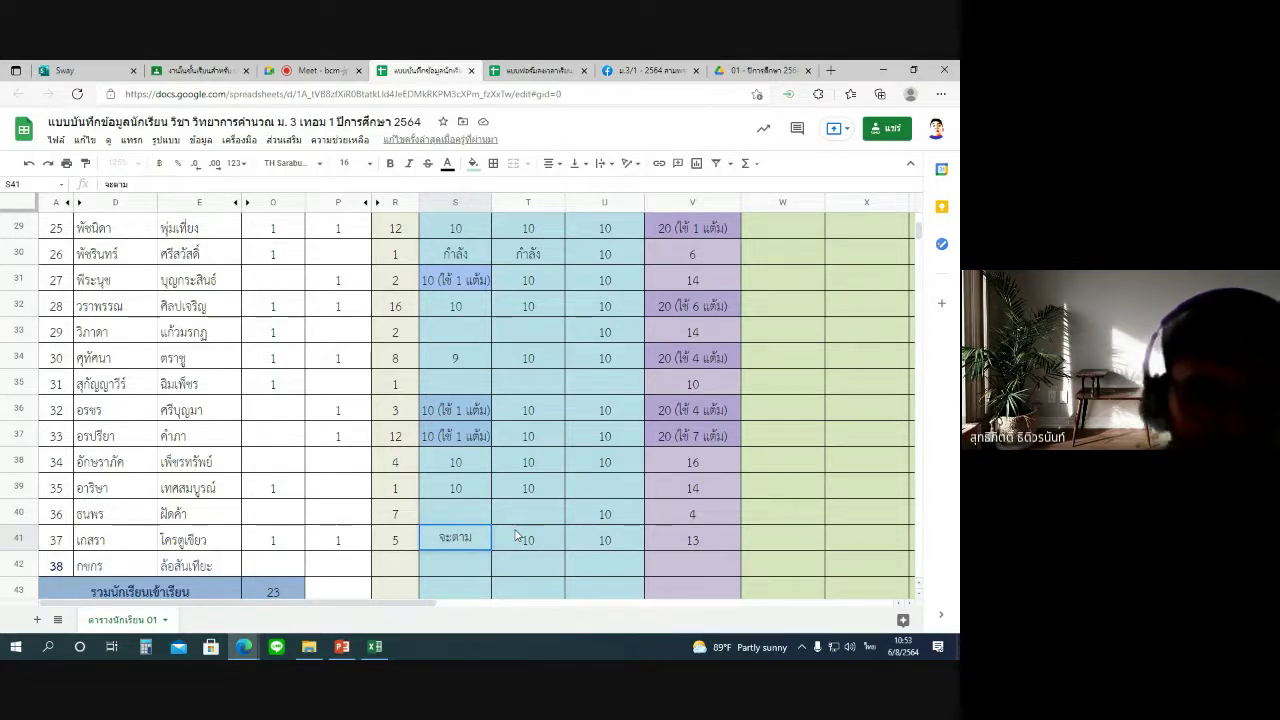
{"action": "key", "text": "Return"}
{"action": "key", "text": "Up"}
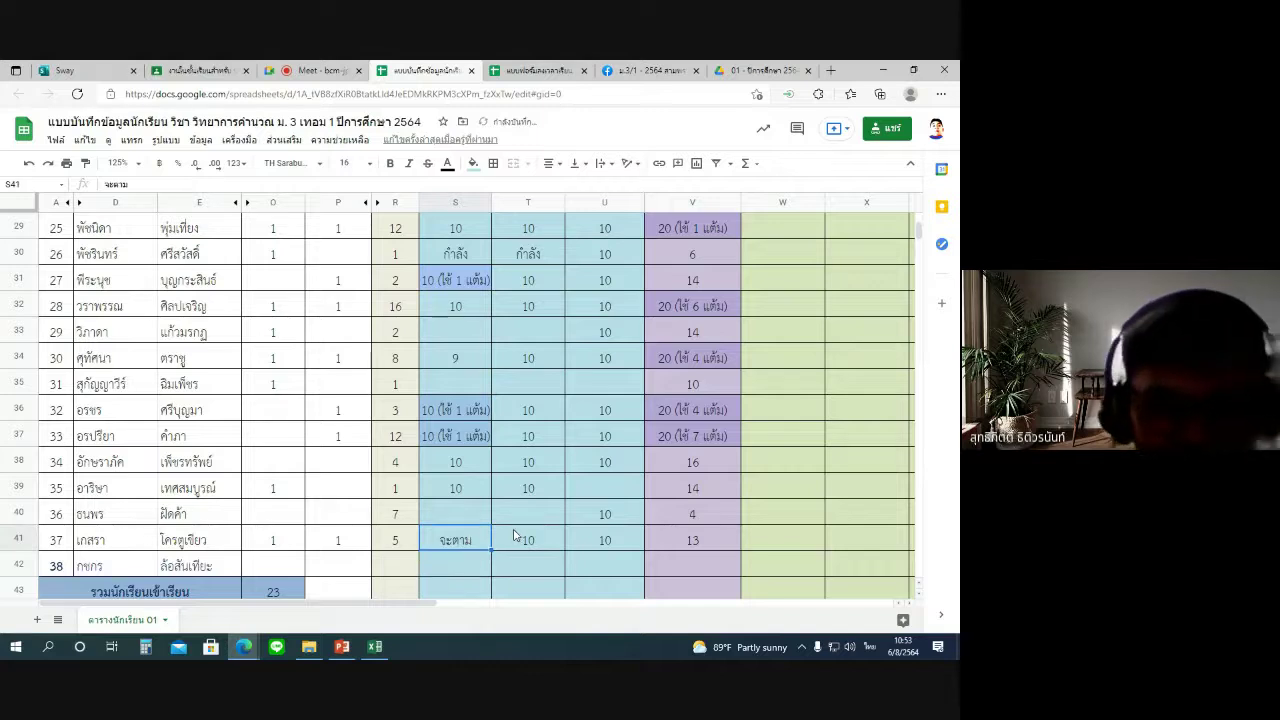
Extend the note in student number 37's column S worksheet cell to "จะตาม สัญญาณ".
{"action": "double_click", "coordinate": [462, 546]}
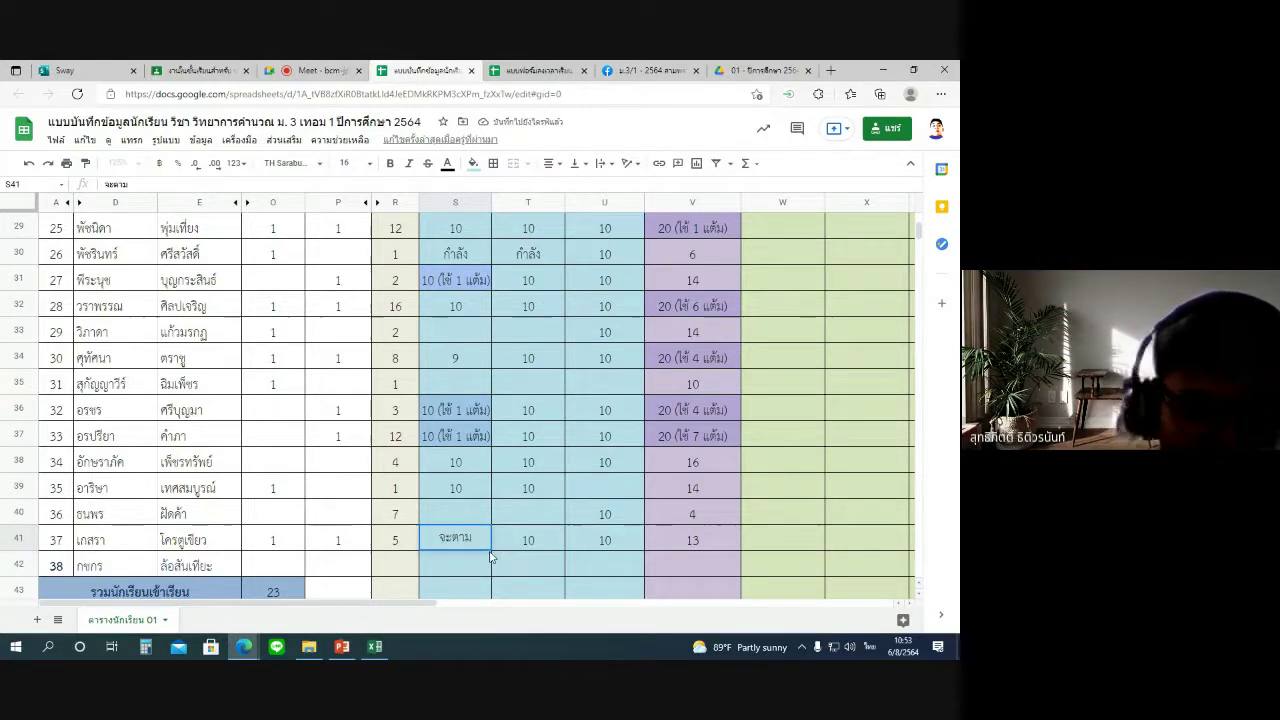
{"action": "type", "text": "สัญญา"}
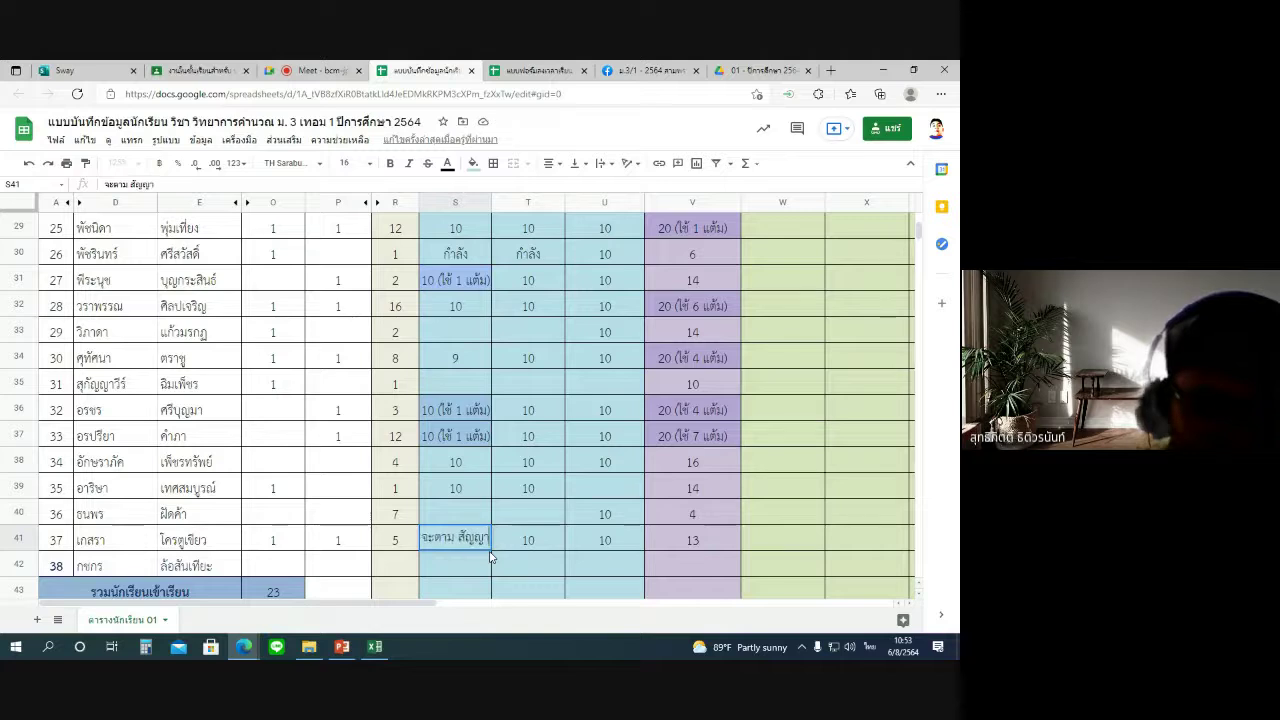
{"action": "type", "text": "ณ"}
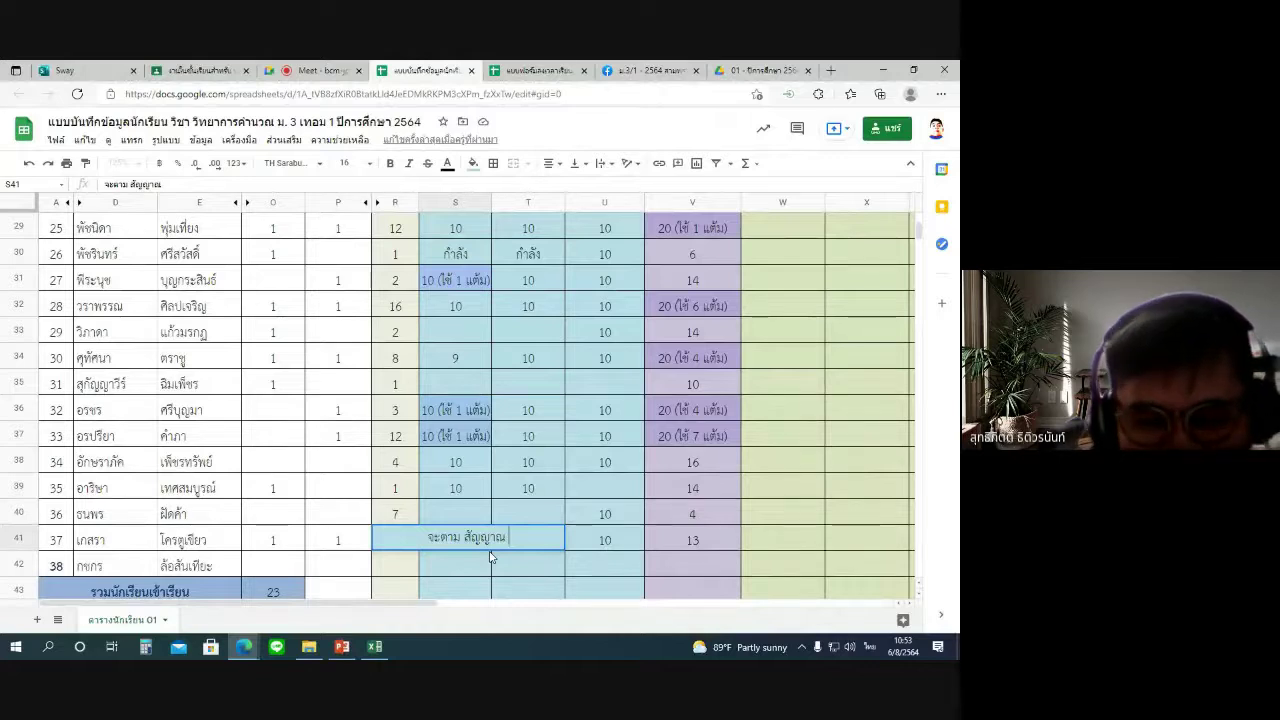
{"action": "key", "text": "Return"}
{"action": "left_click", "coordinate": [488, 547]}
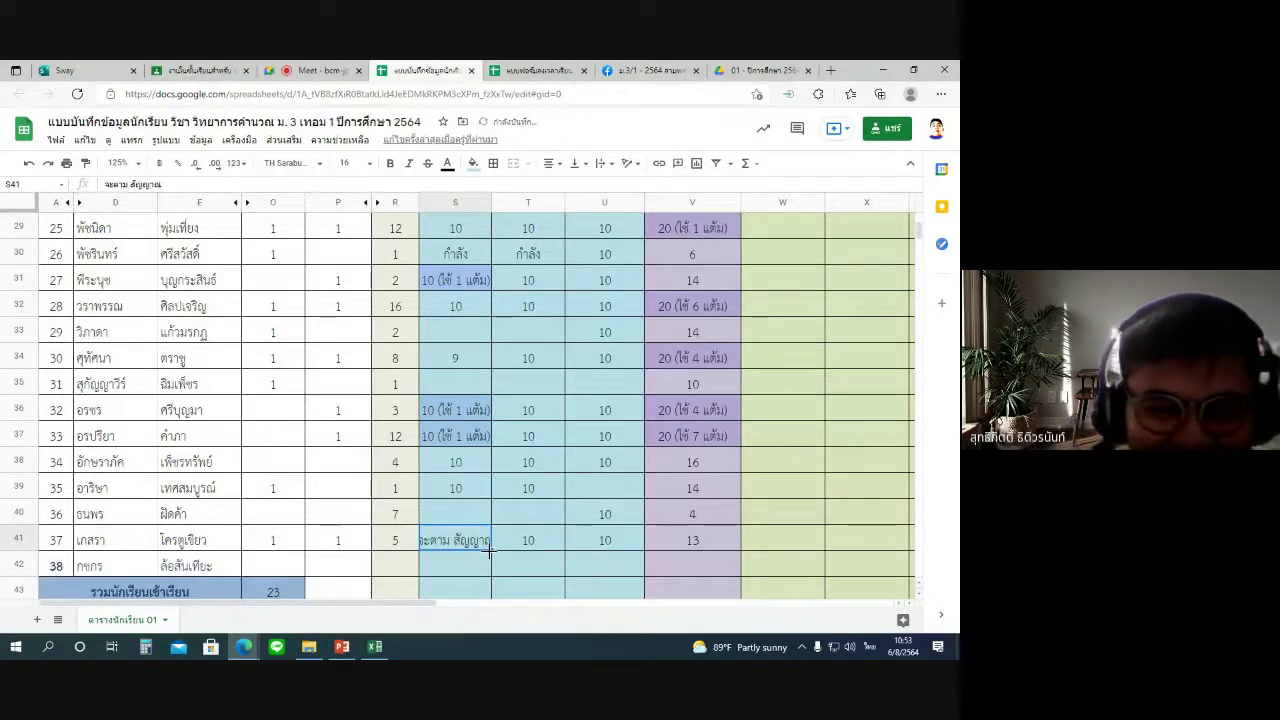
{"action": "key", "text": "ctrl+f"}
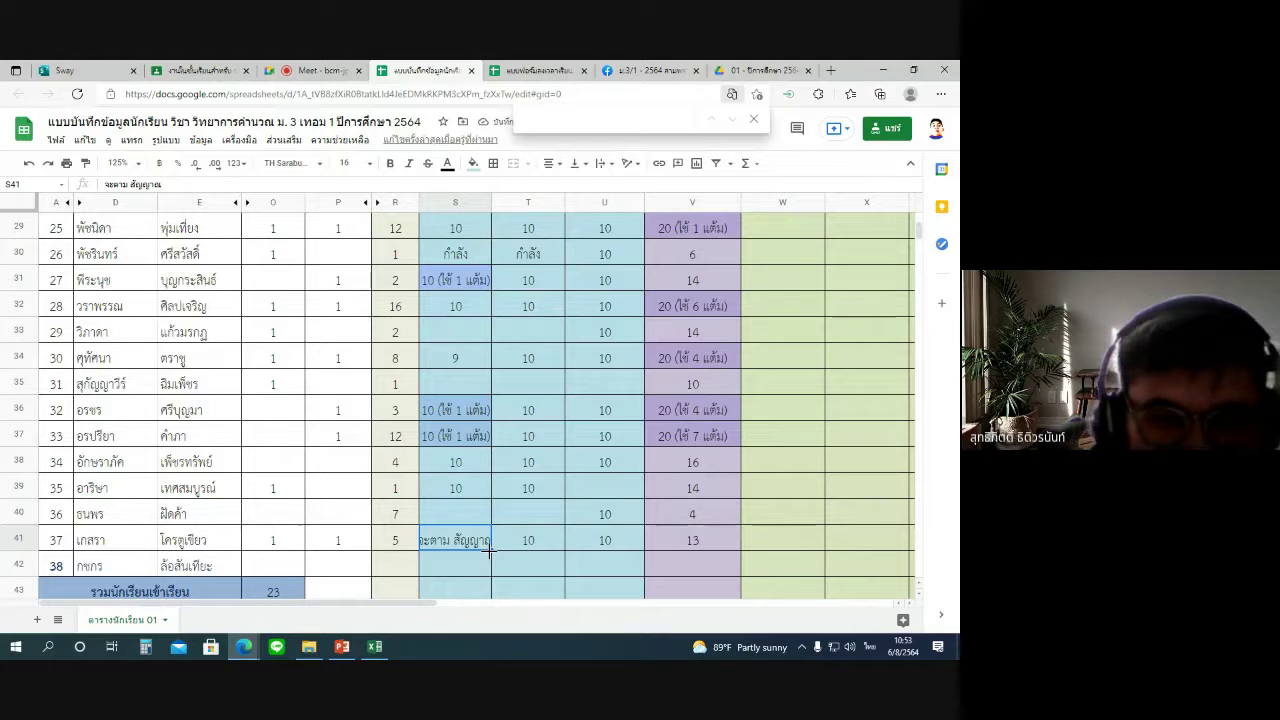
{"action": "key", "text": "Escape"}
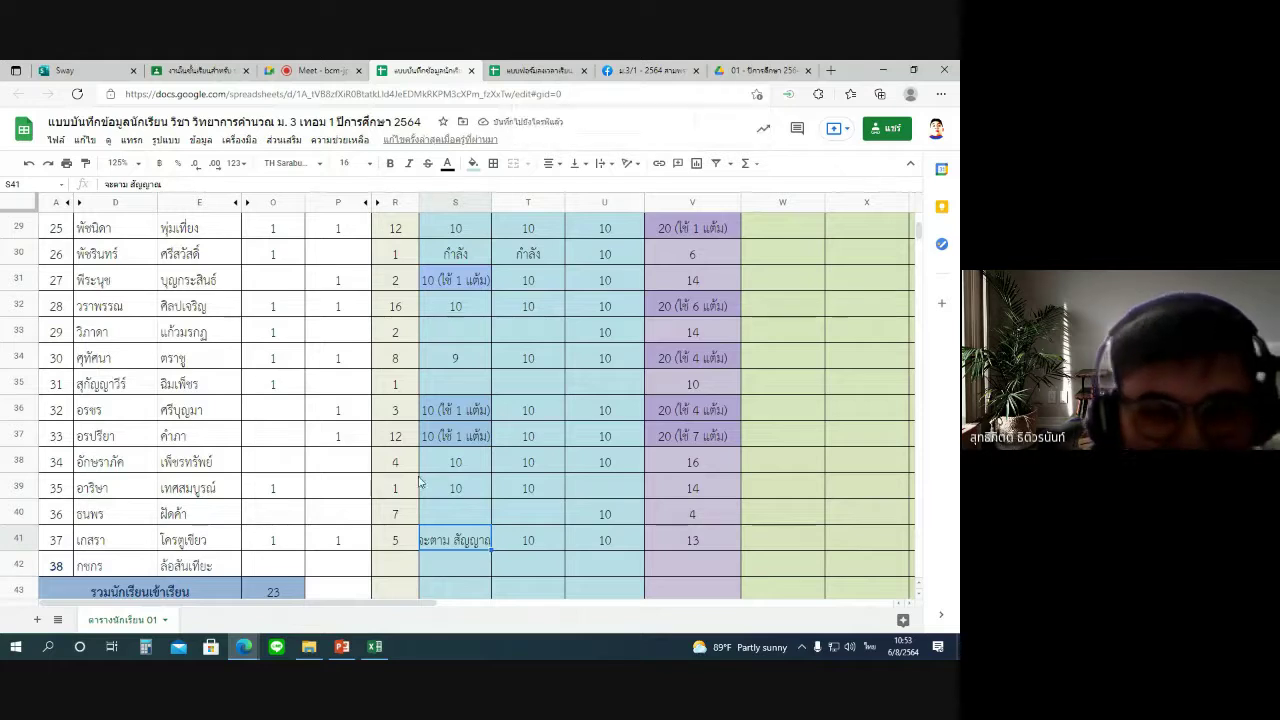
Set student number 37's midterm score in column V to "18 (ใช้ 5 แต้ม)".
{"action": "left_click", "coordinate": [405, 546]}
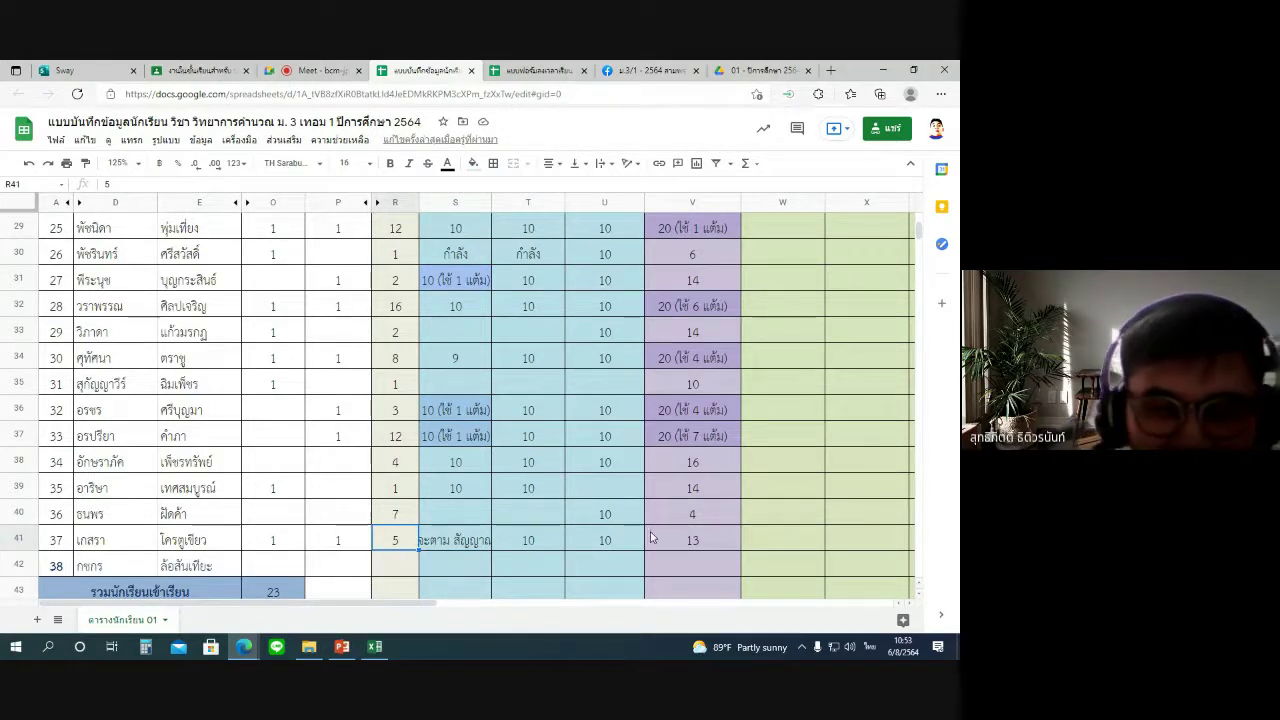
{"action": "double_click", "coordinate": [705, 541]}
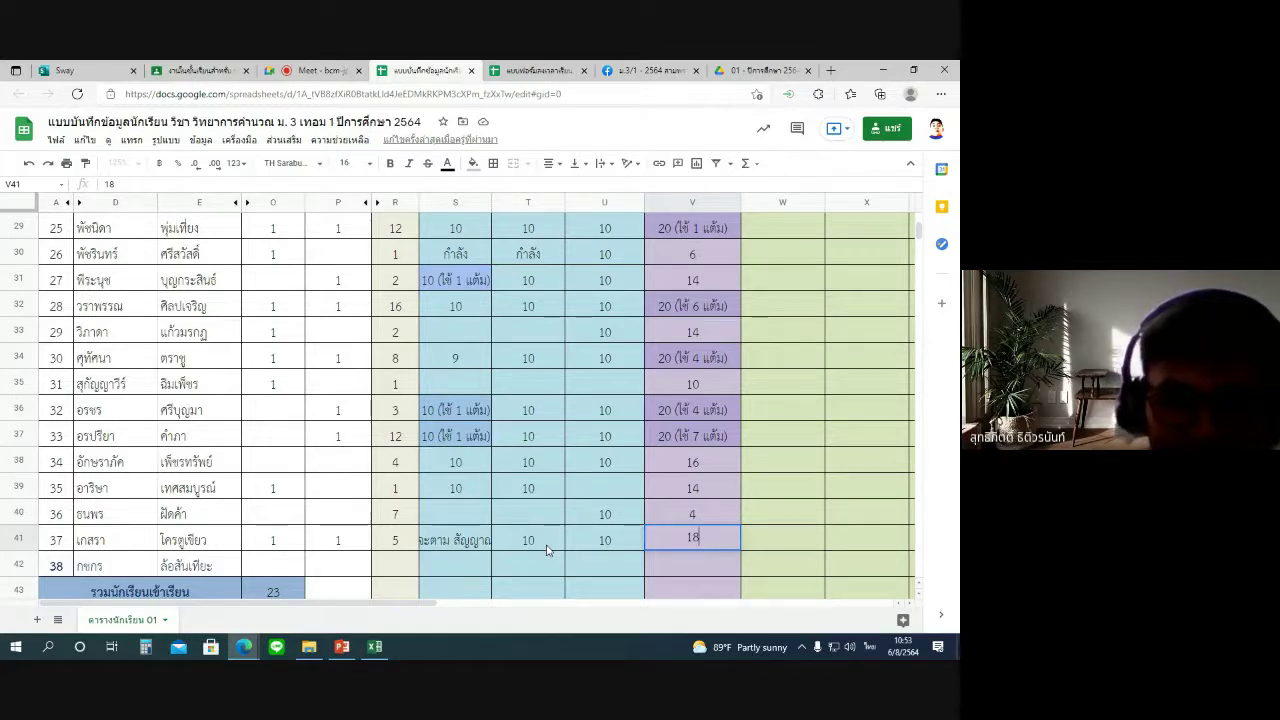
{"action": "type", "text": "8 ("}
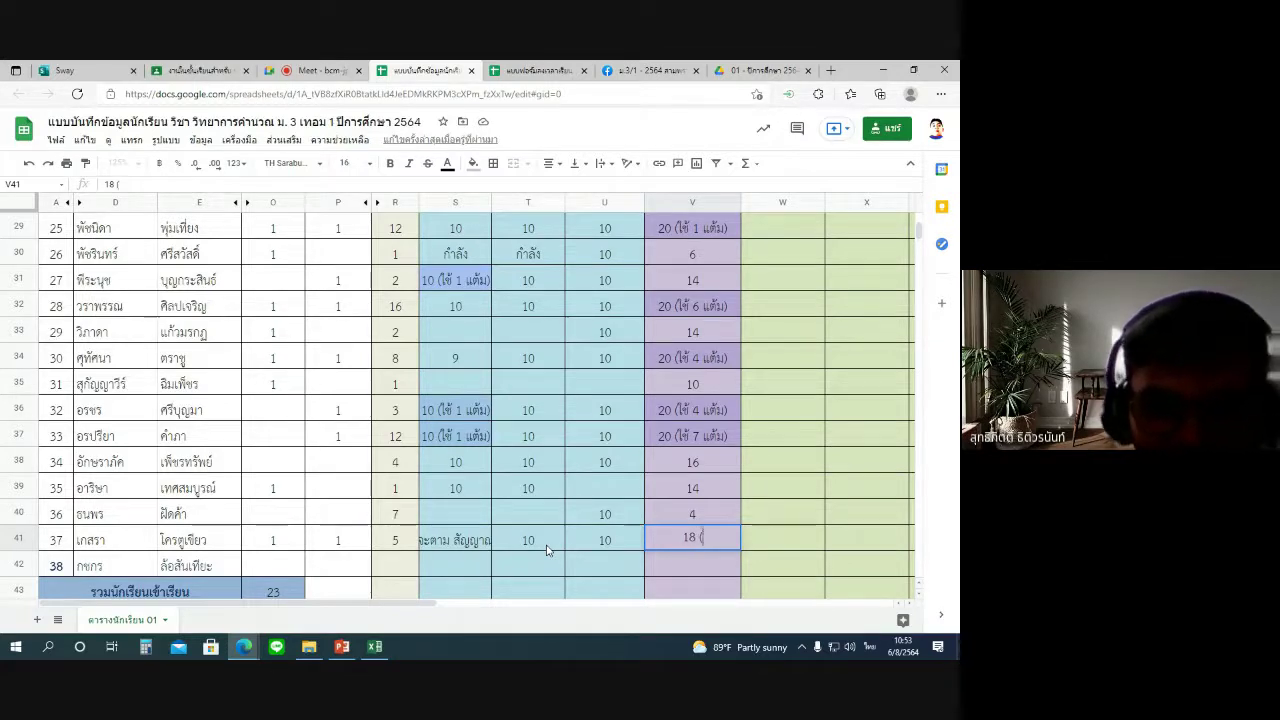
{"action": "type", "text": "ใช้ "}
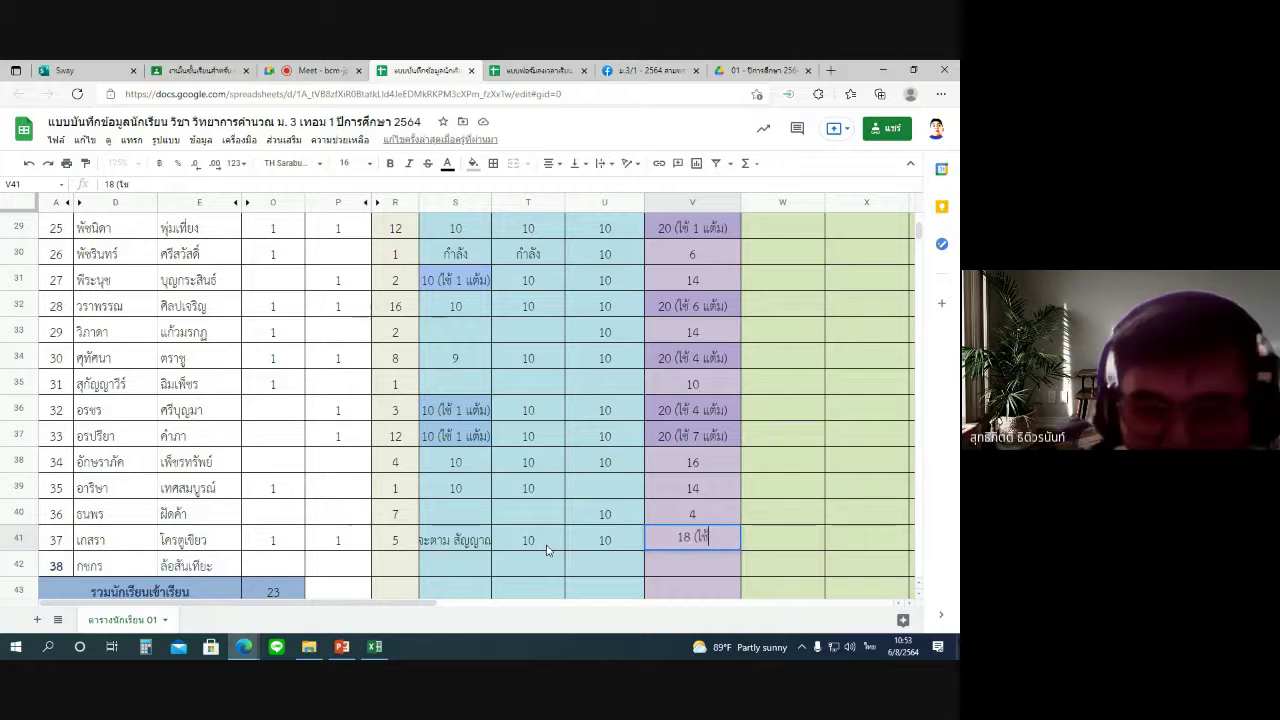
{"action": "type", "text": "5 แต้ม)"}
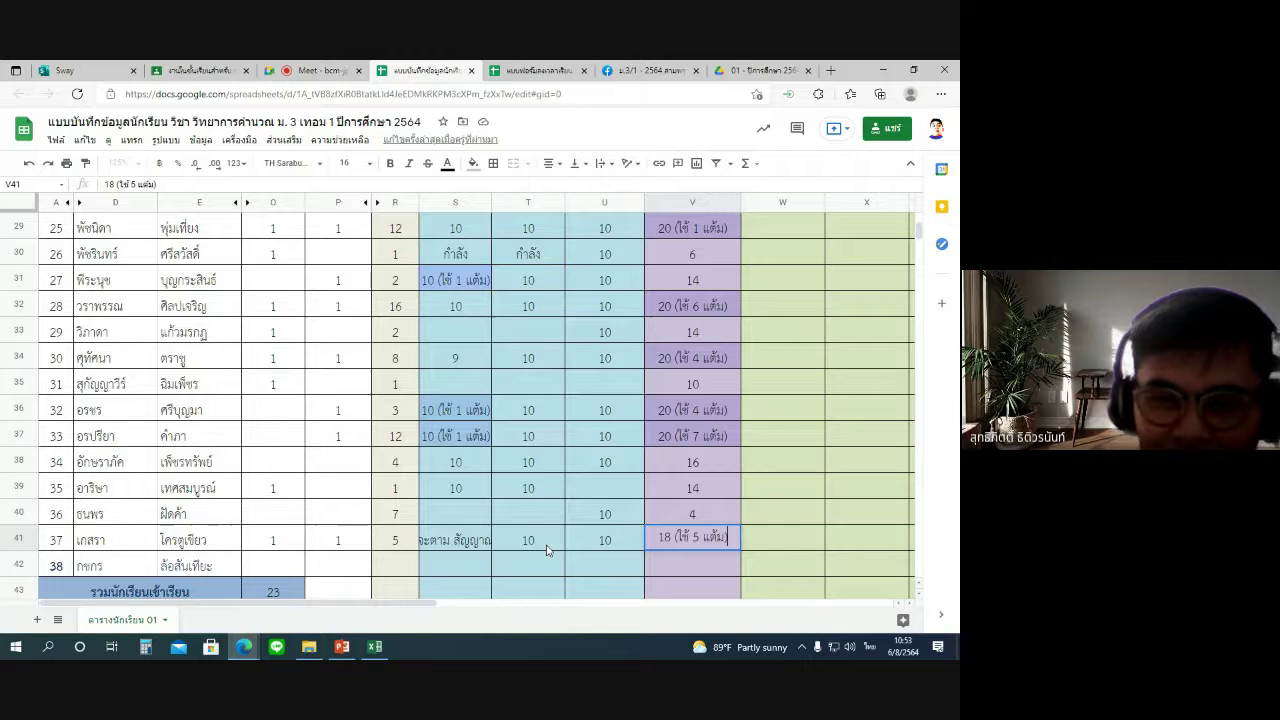
{"action": "key", "text": "Return"}
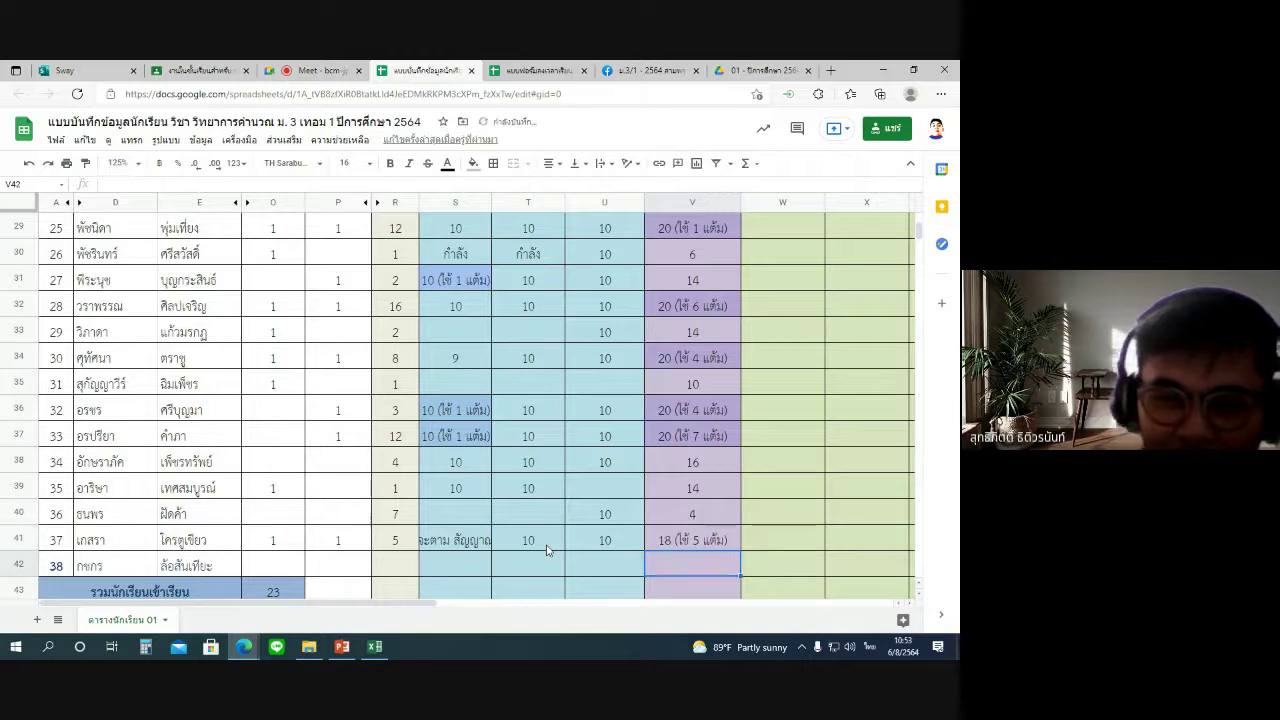
Fill student number 37's column V midterm score cell with the darker purple.
{"action": "key", "text": "Up"}
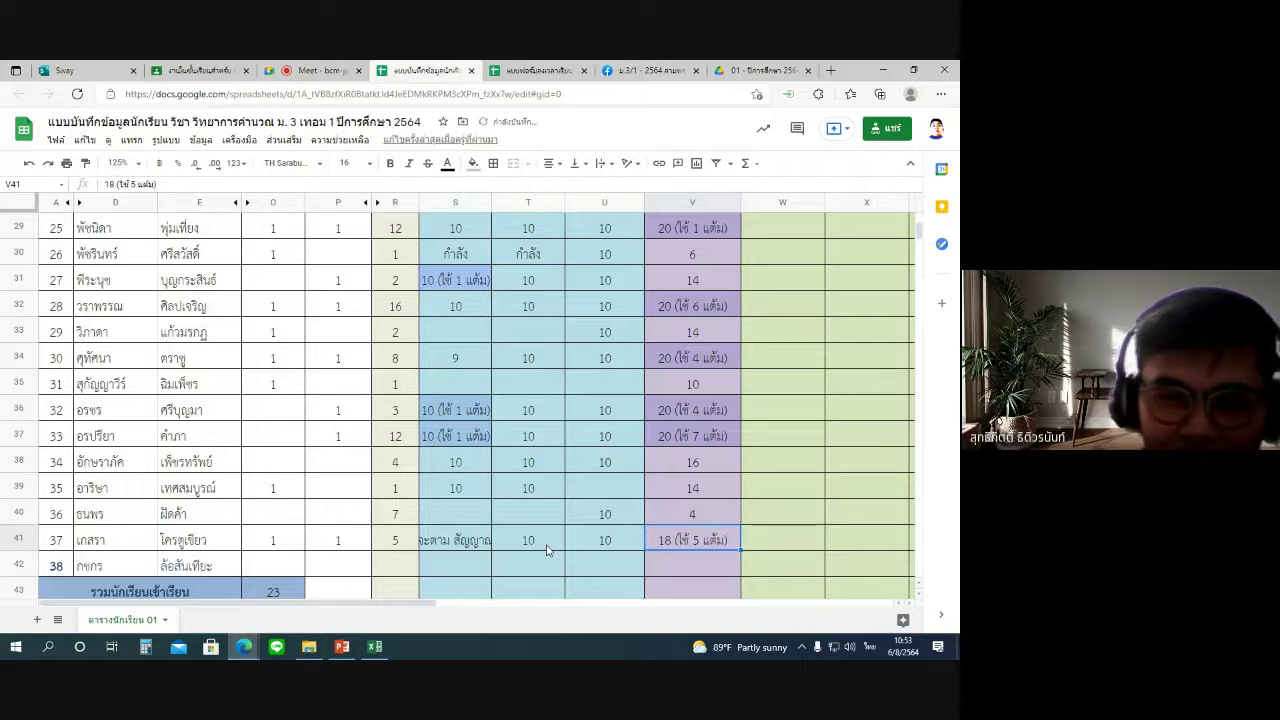
{"action": "left_click", "coordinate": [474, 164]}
{"action": "left_click", "coordinate": [597, 264]}
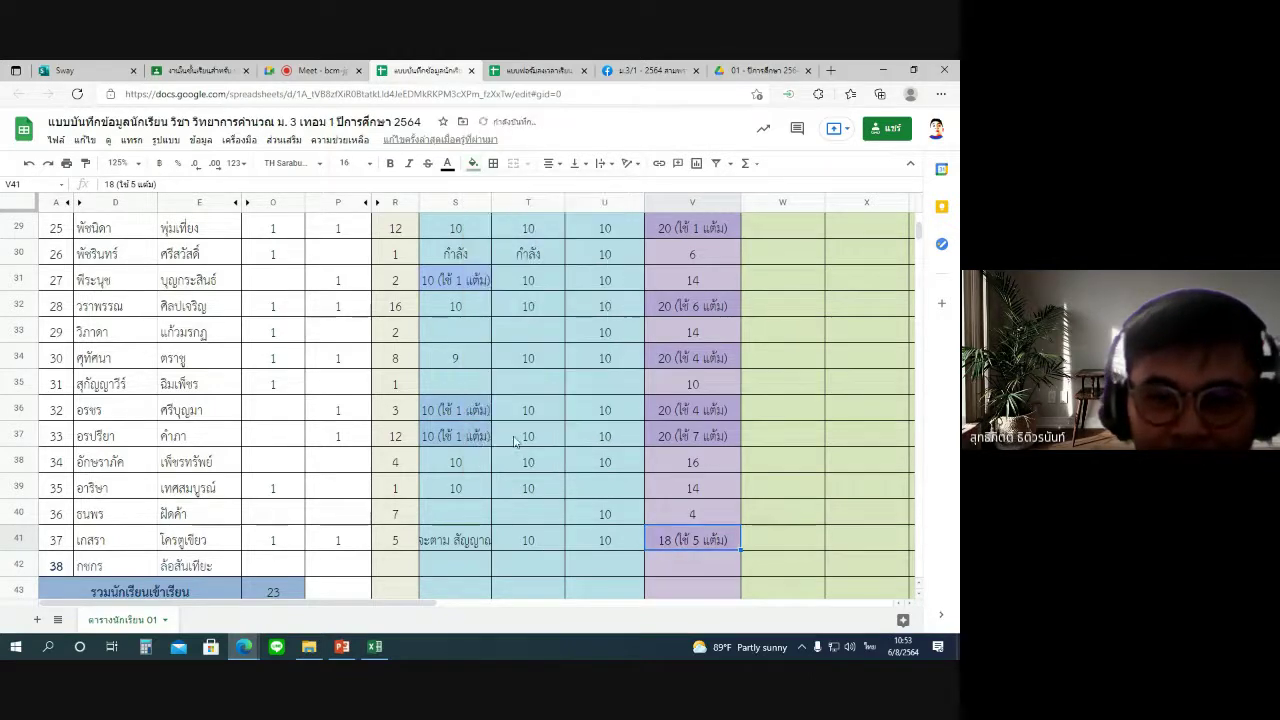
Clear student number 37's accumulated points in column R.
{"action": "left_click", "coordinate": [397, 547]}
{"action": "key", "text": "Delete"}
{"action": "left_click", "coordinate": [503, 549]}
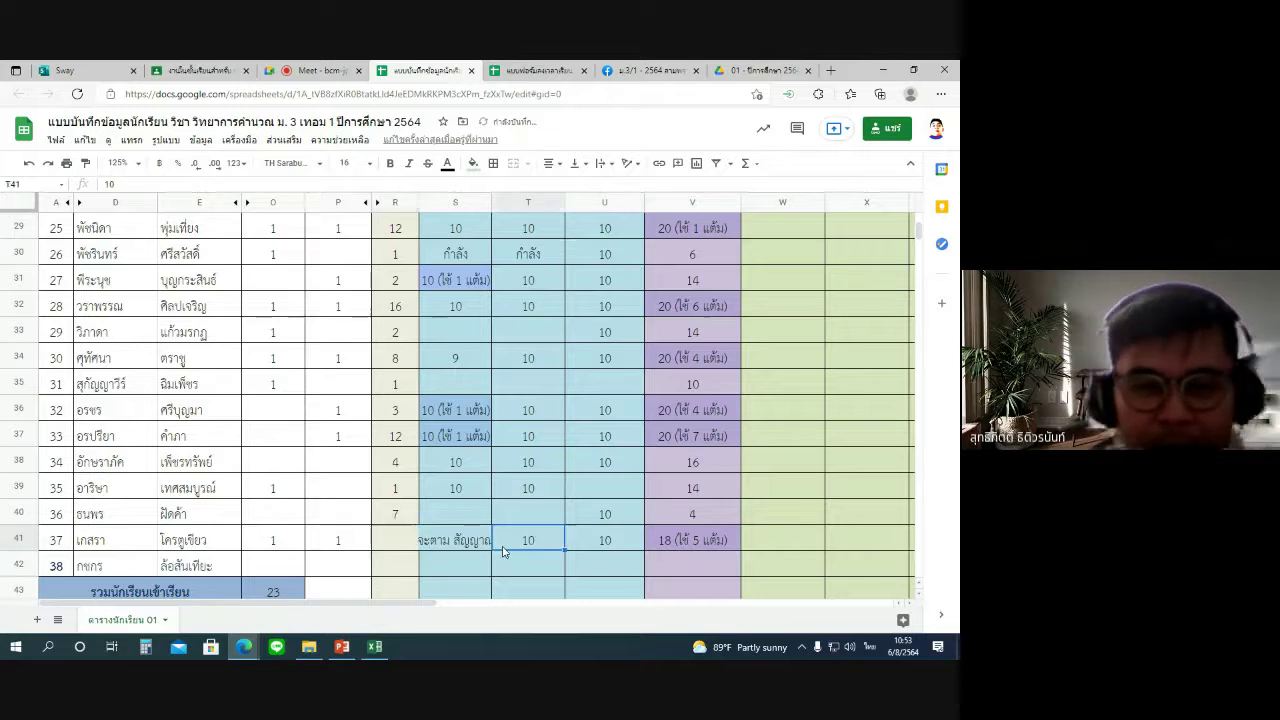
{"action": "left_click", "coordinate": [407, 549]}
{"action": "left_click", "coordinate": [430, 569]}
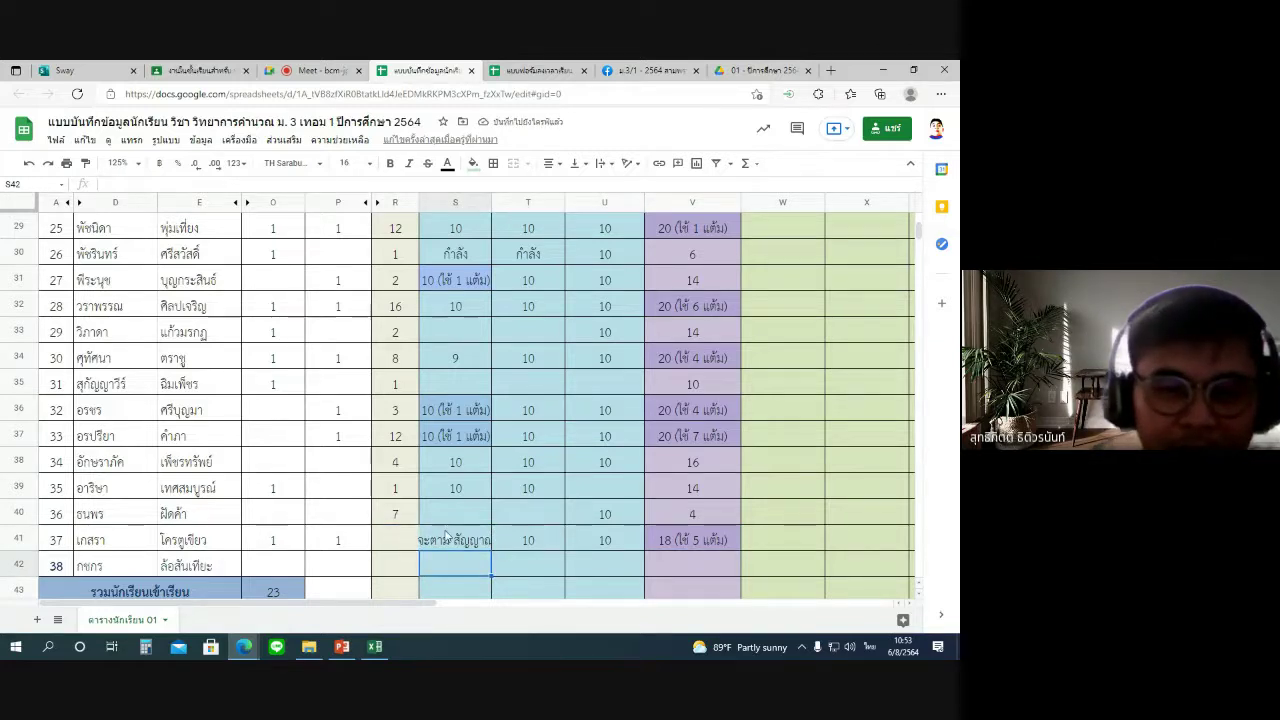
{"action": "left_click", "coordinate": [521, 437]}
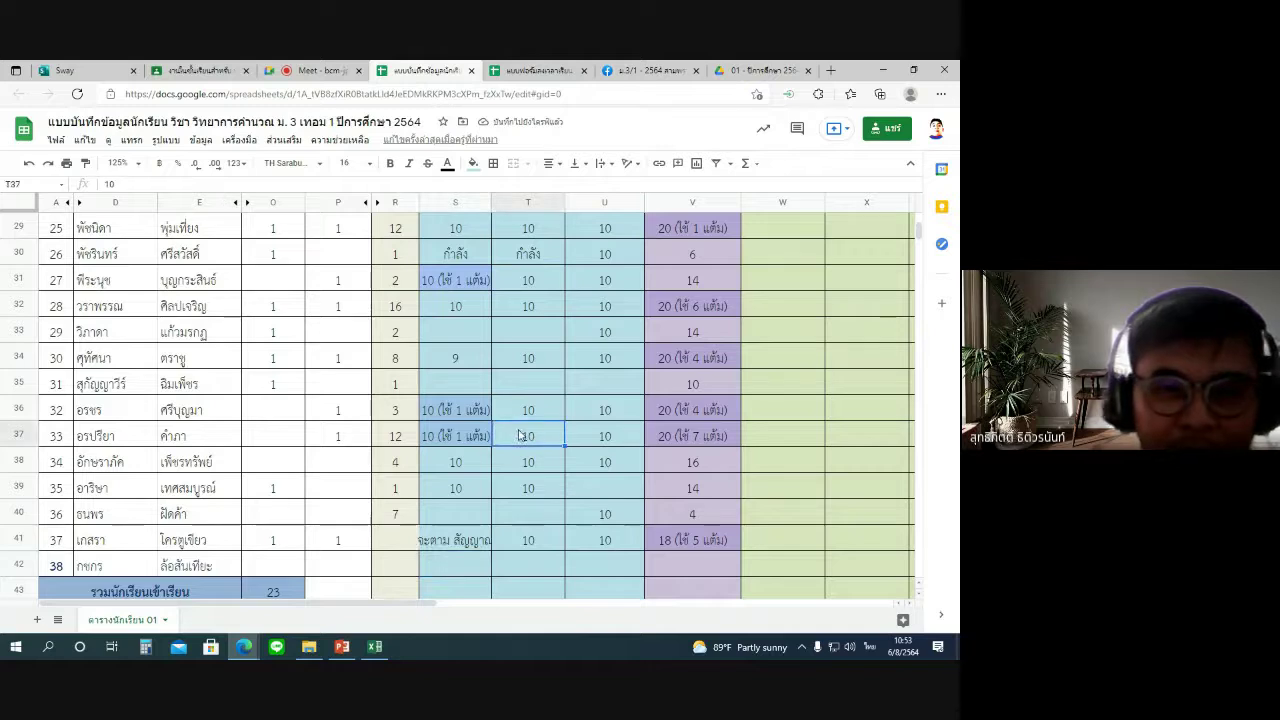
Fill student number 17's column V midterm score cell with the same darker purple.
{"action": "scroll", "coordinate": [520, 450], "scroll_direction": "up", "scroll_amount": 2}
{"action": "scroll", "coordinate": [520, 457], "scroll_direction": "up", "scroll_amount": 5}
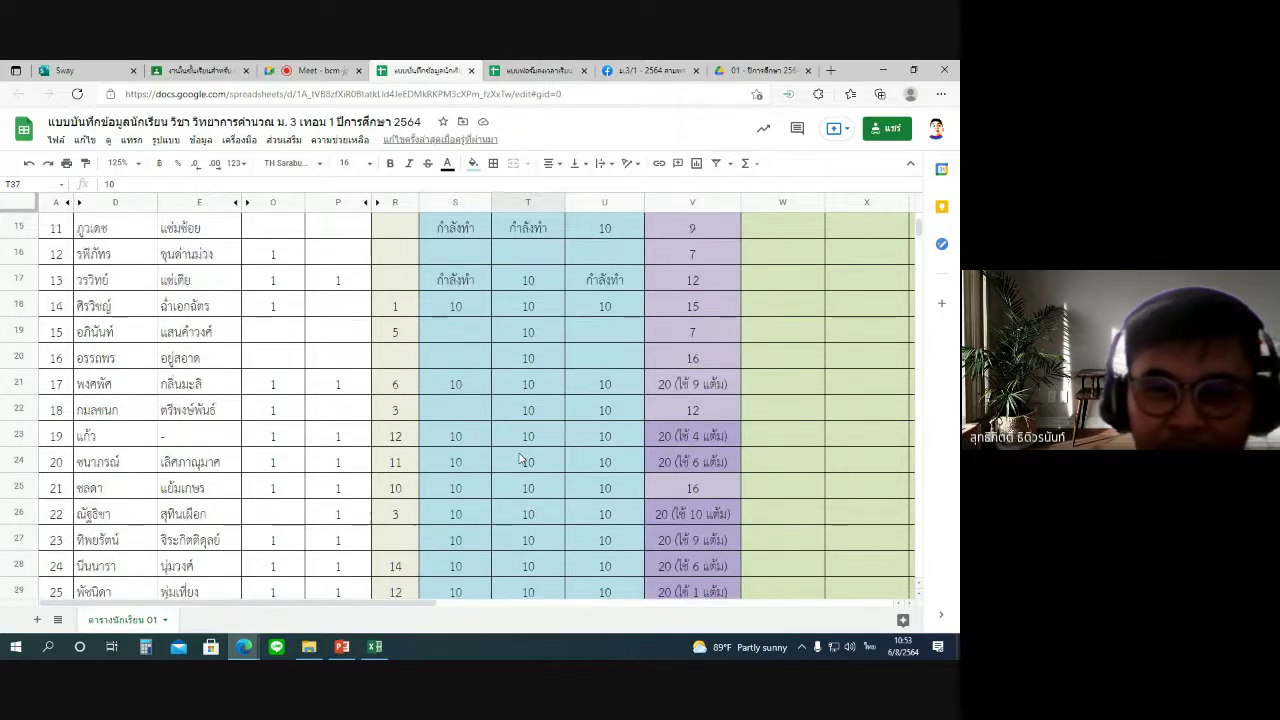
{"action": "left_click", "coordinate": [658, 388]}
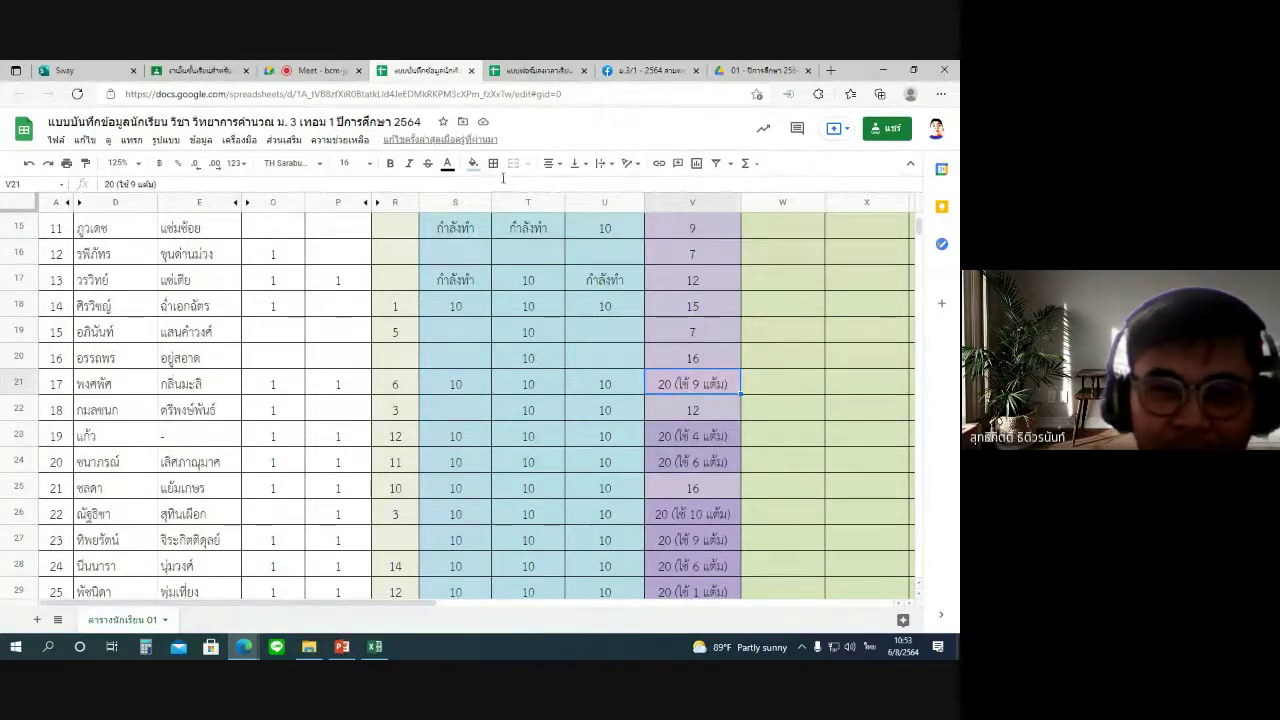
{"action": "left_click", "coordinate": [473, 163]}
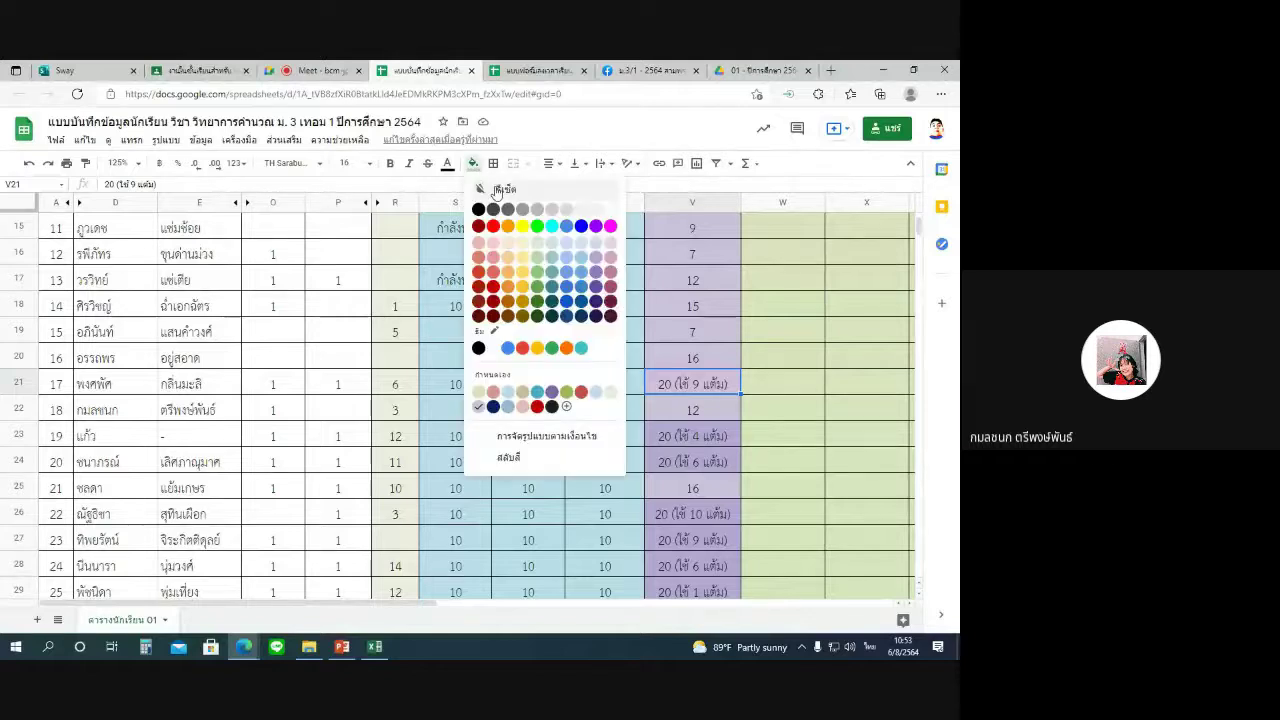
{"action": "left_click", "coordinate": [598, 262]}
{"action": "left_click", "coordinate": [487, 446]}
Enter "สัญญาว่าจะส่ง" in student number 18's เหตุผลวิบัติ worksheet cell in column S.
{"action": "scroll", "coordinate": [300, 527], "scroll_direction": "down", "scroll_amount": 3}
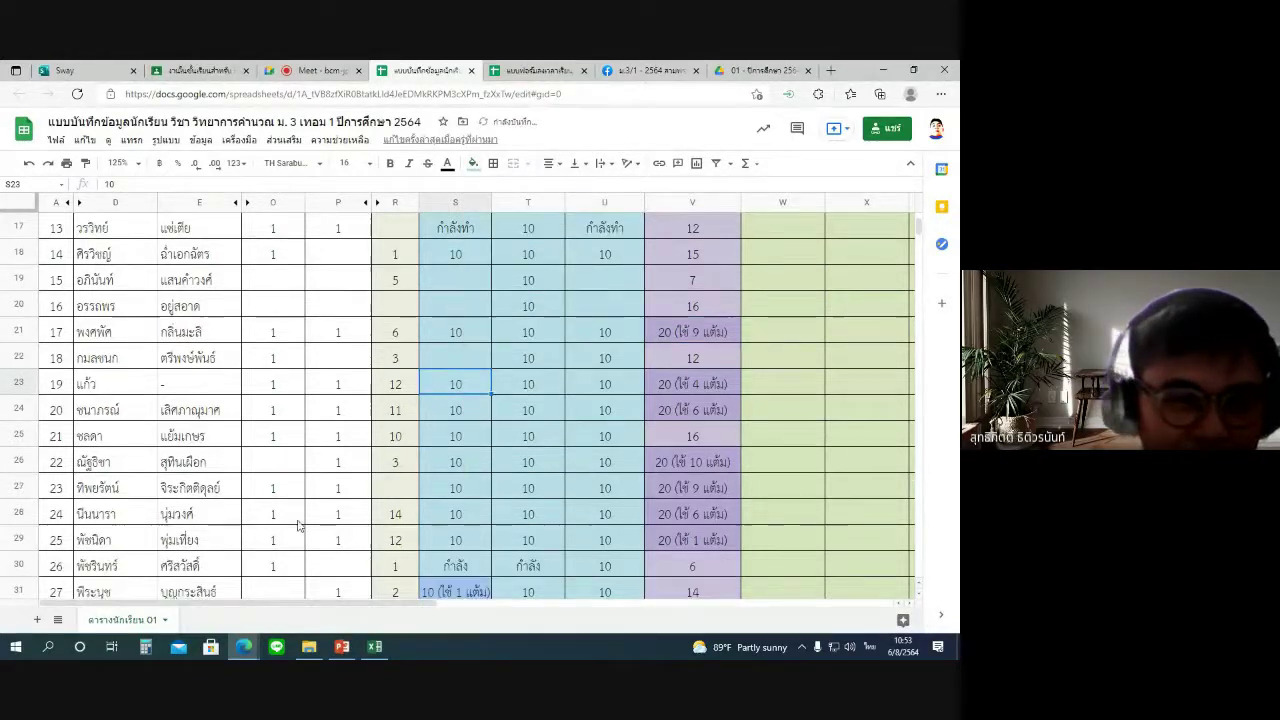
{"action": "scroll", "coordinate": [298, 527], "scroll_direction": "down", "scroll_amount": 1}
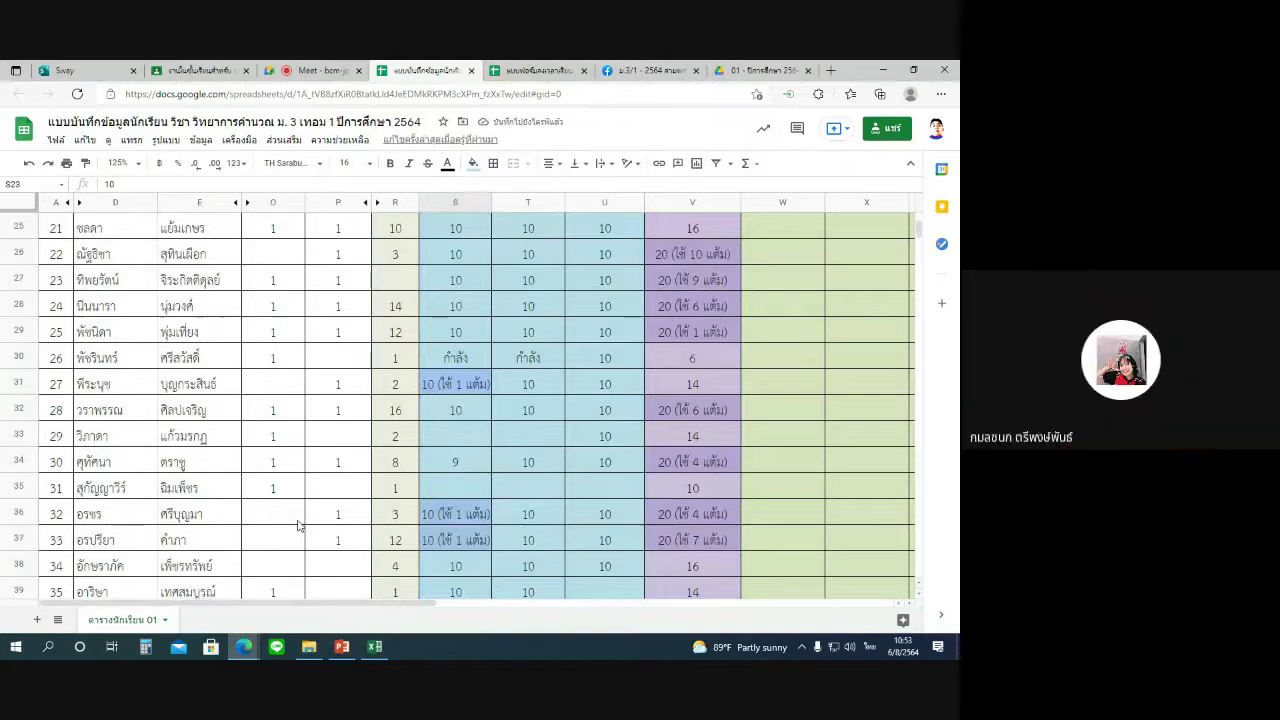
{"action": "scroll", "coordinate": [297, 505], "scroll_direction": "up", "scroll_amount": 4}
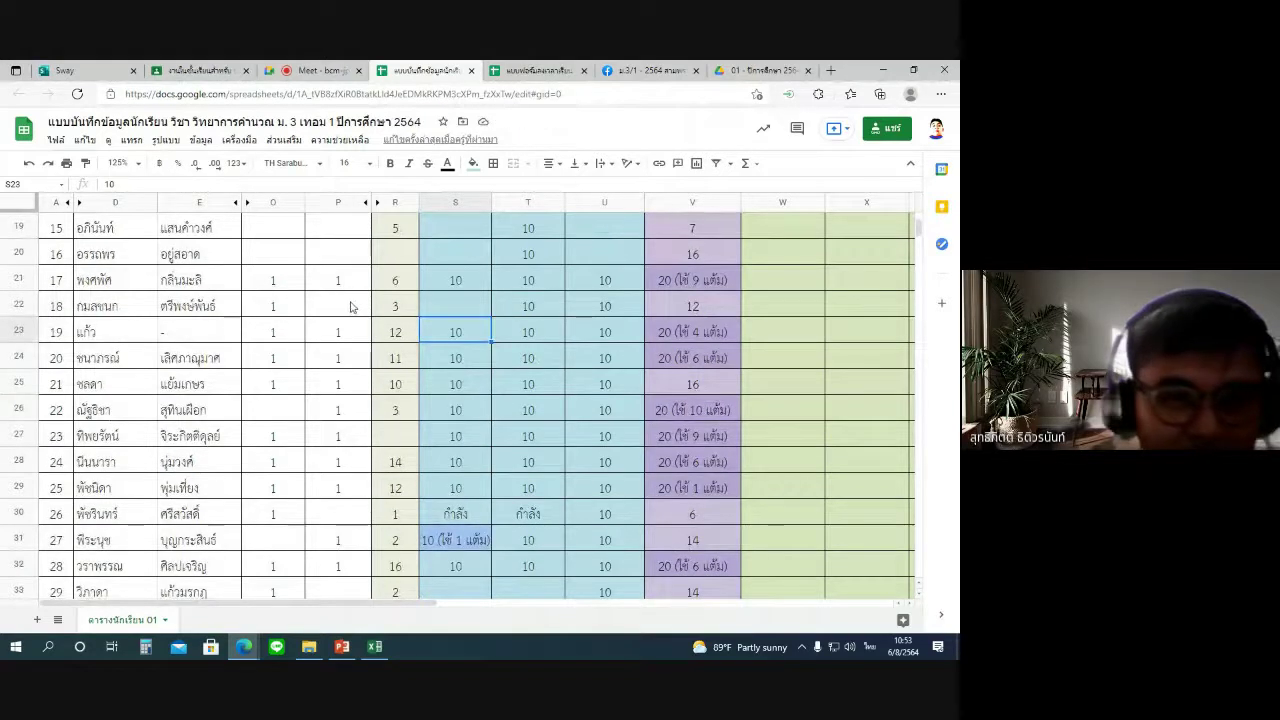
{"action": "left_click", "coordinate": [405, 308]}
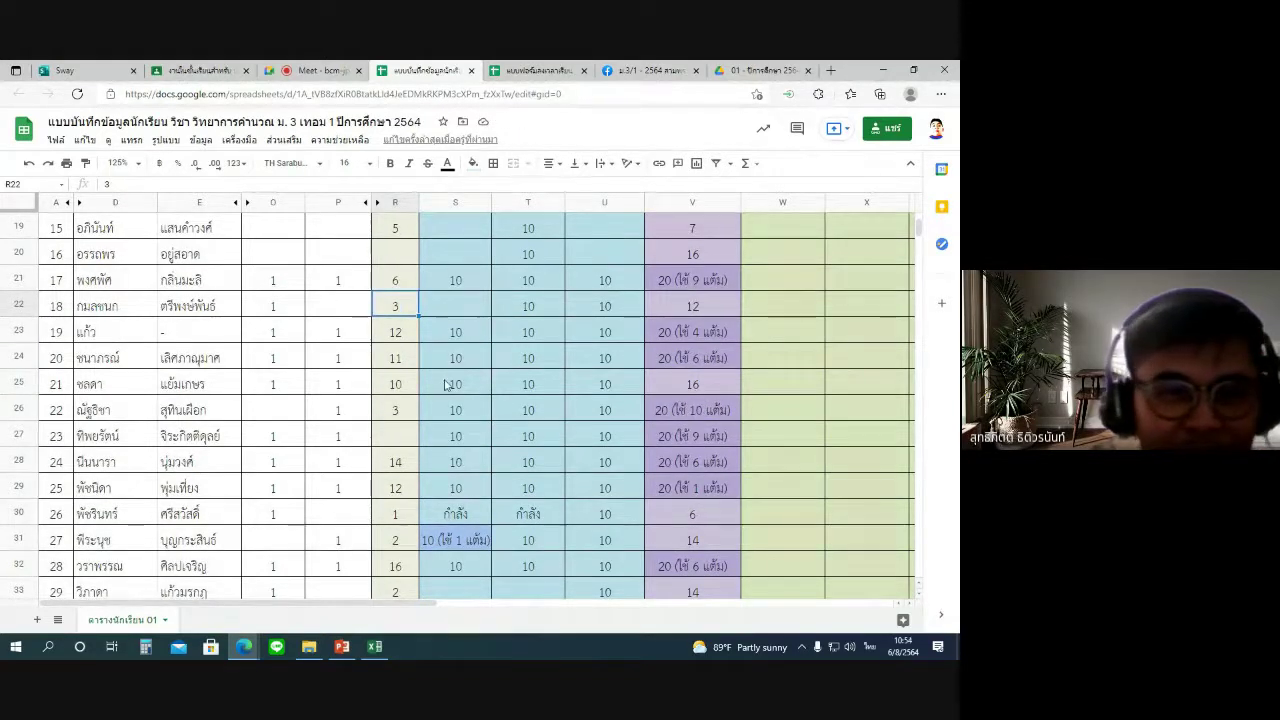
{"action": "left_click", "coordinate": [462, 312]}
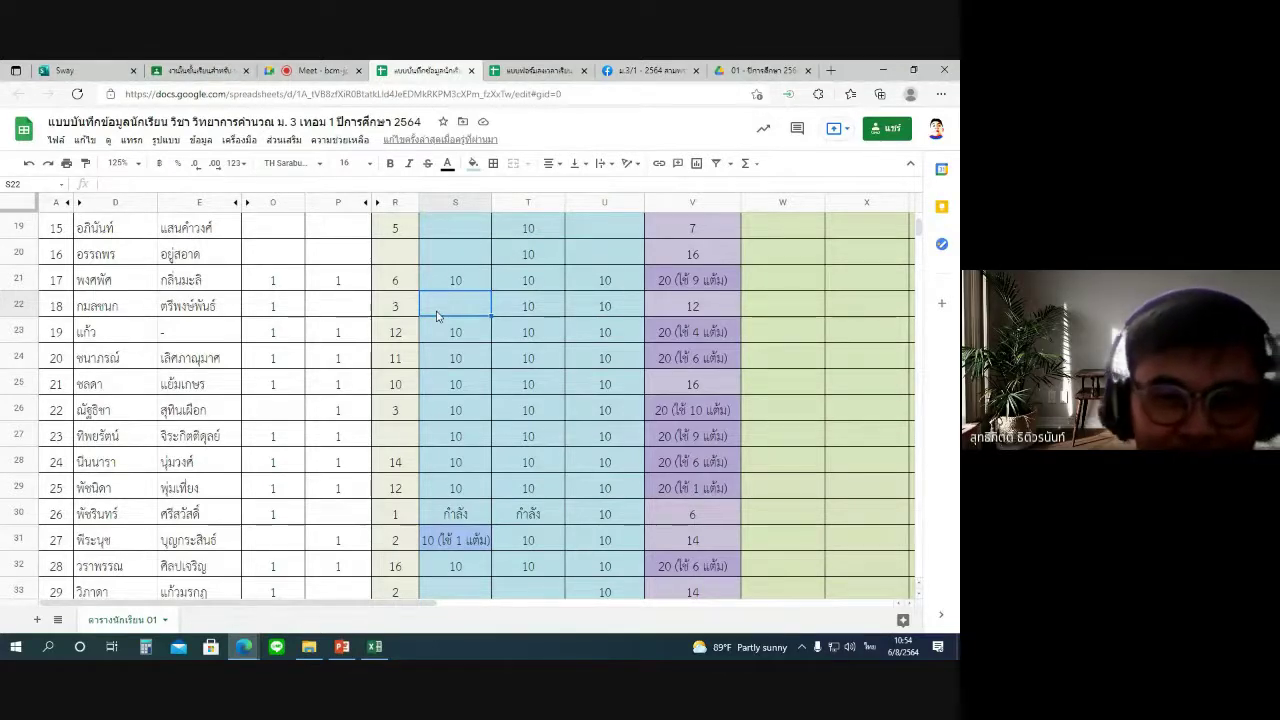
{"action": "type", "text": "ส"}
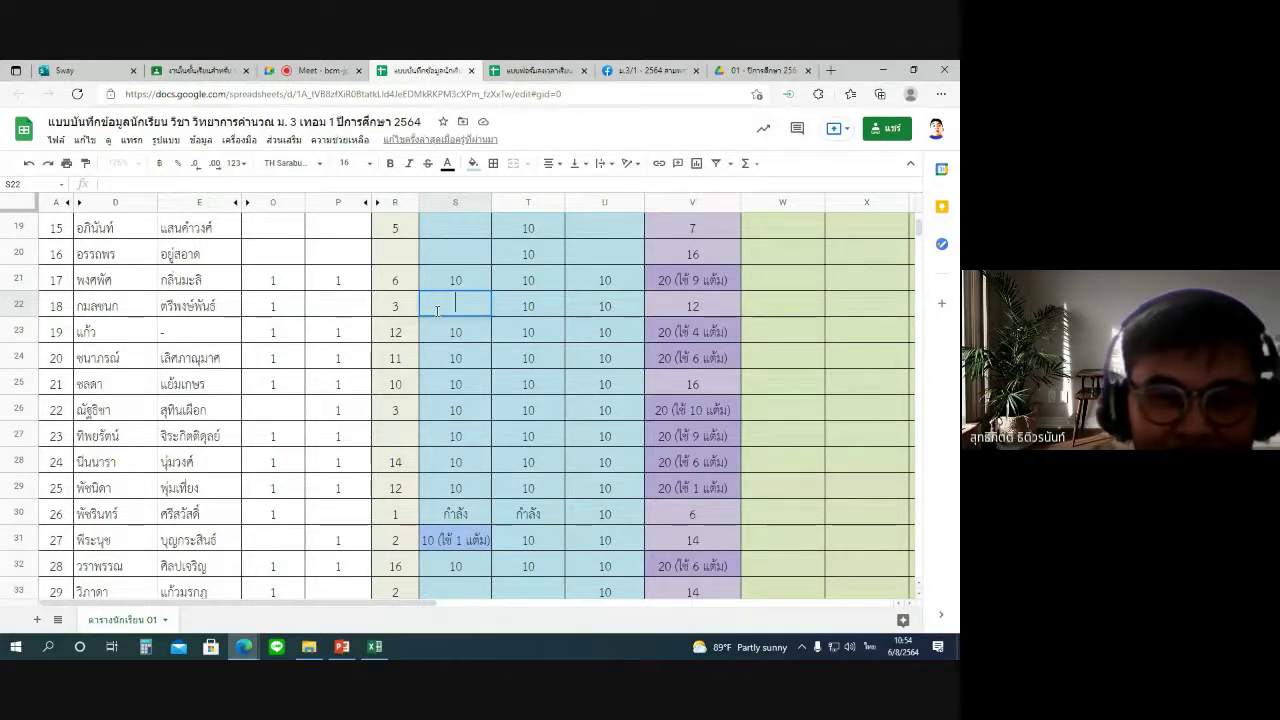
{"action": "type", "text": "ัญญาว่าส"}
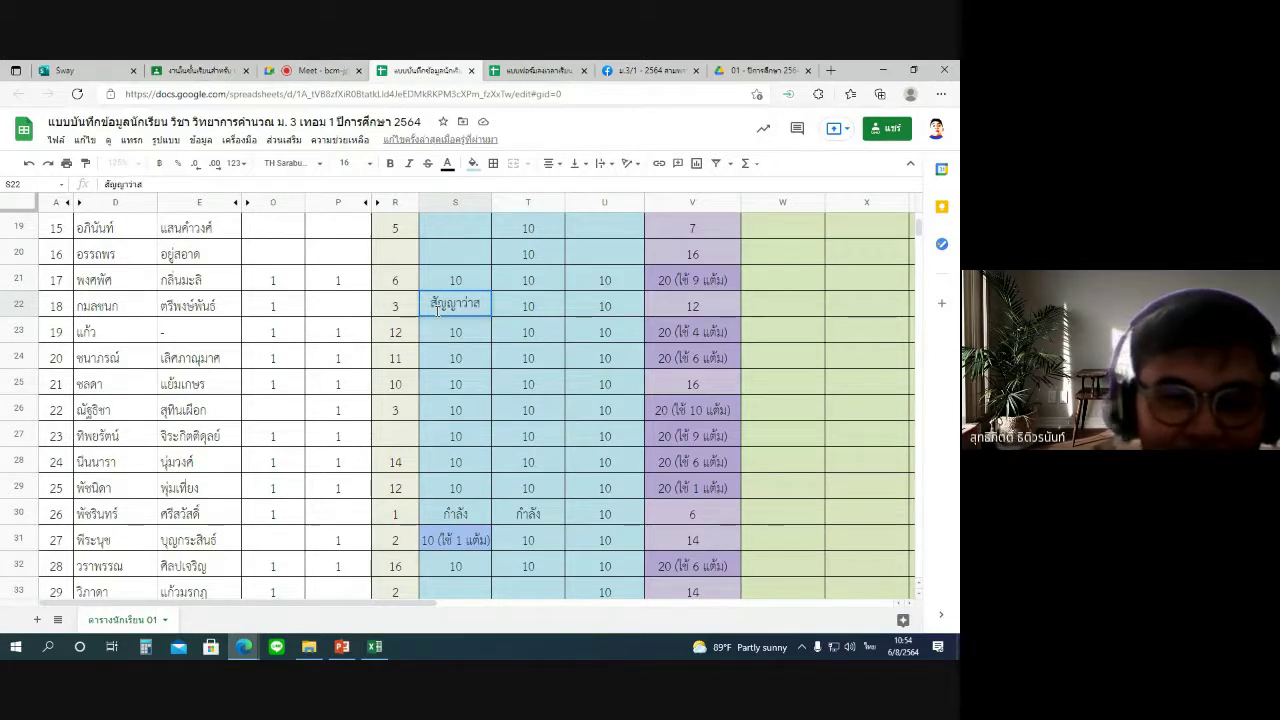
{"action": "key", "text": "BackSpace"}
{"action": "type", "text": "จะส่ง"}
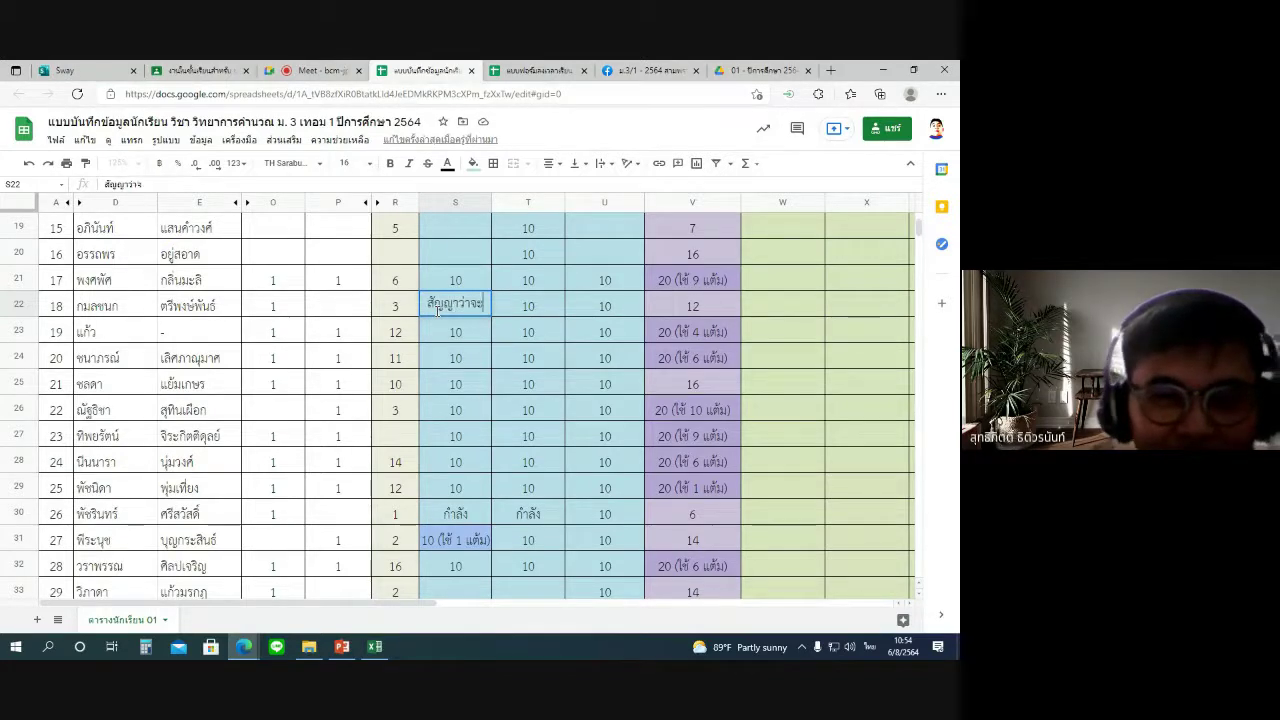
{"action": "key", "text": "Return"}
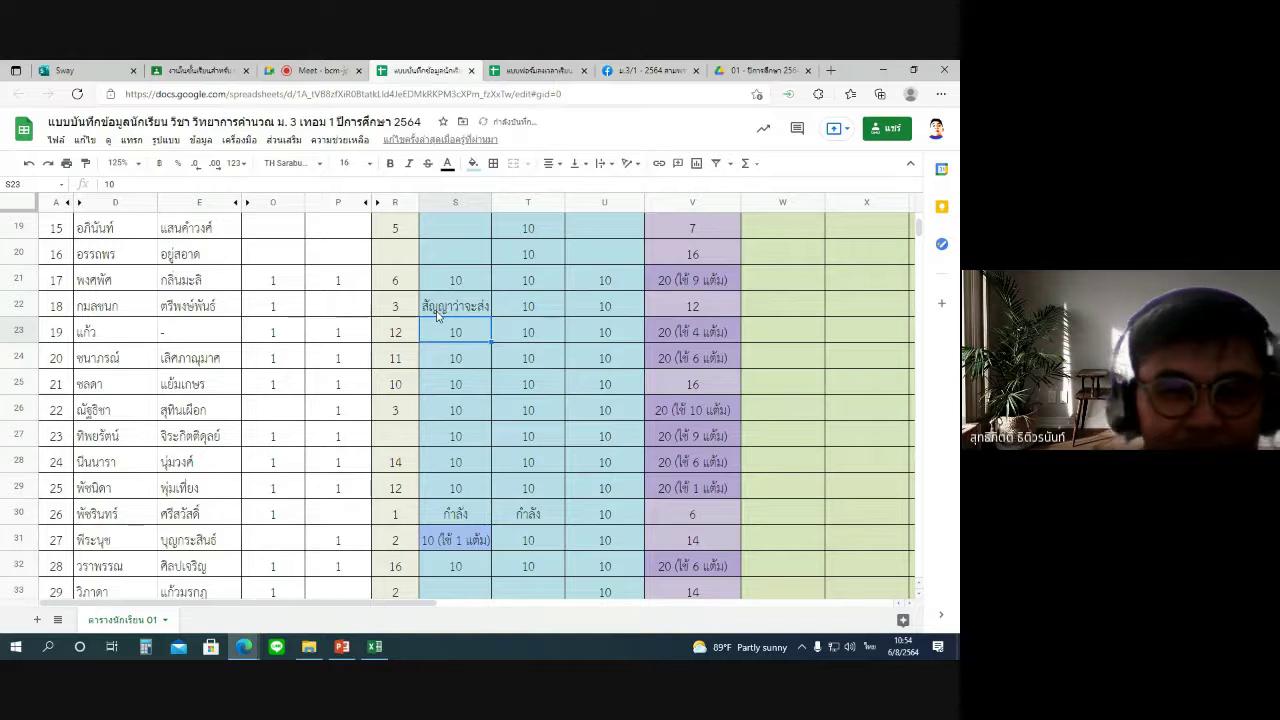
{"action": "left_click", "coordinate": [436, 316]}
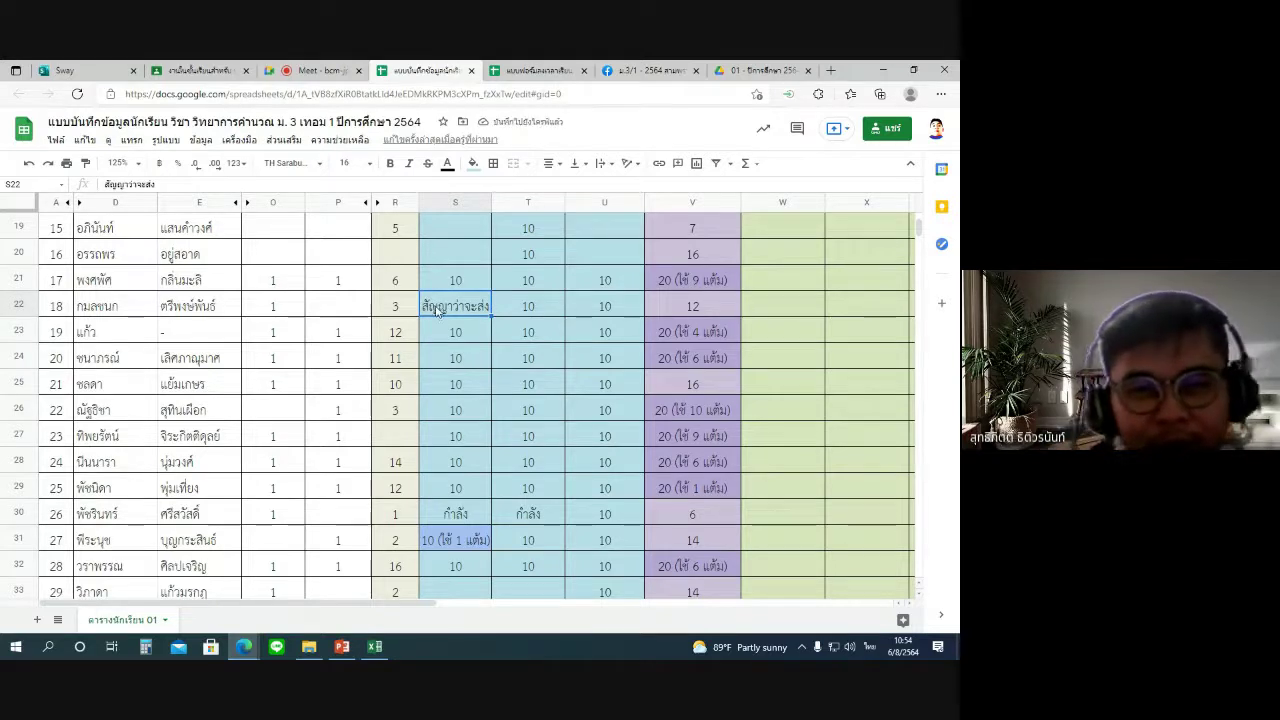
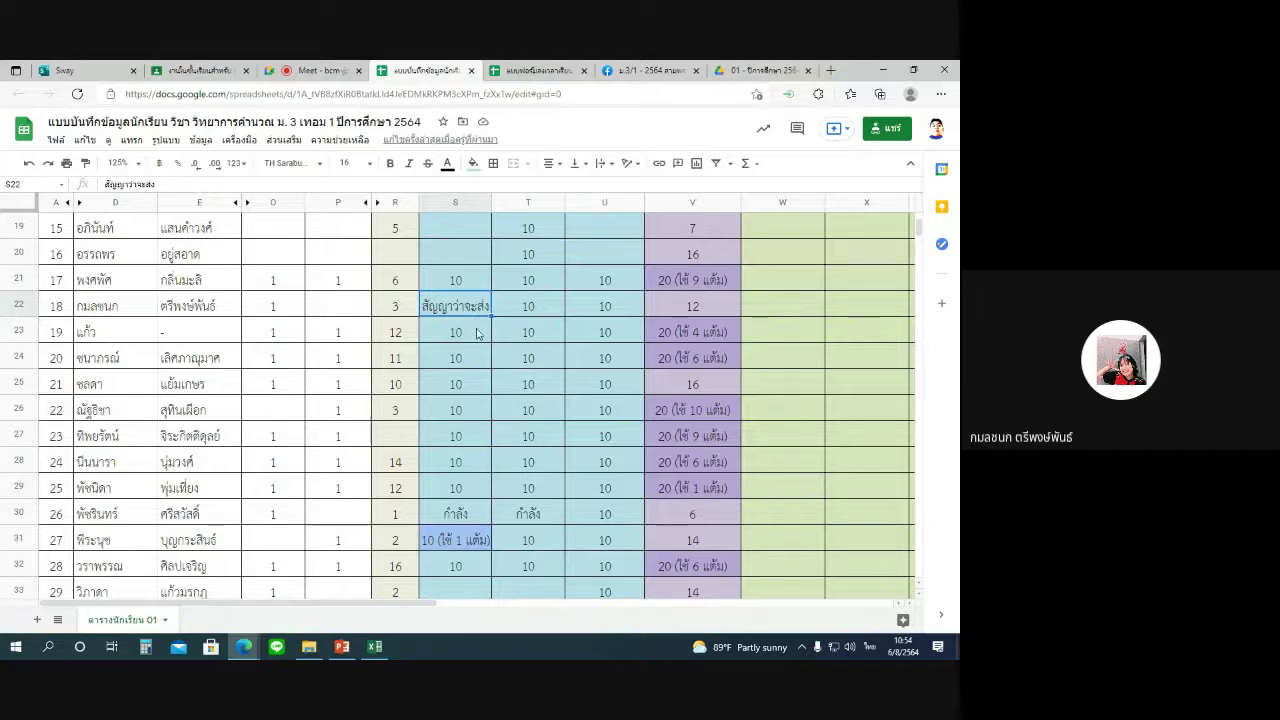
Review student number 18's accumulated points and worksheet entries in columns R to T.
{"action": "left_click", "coordinate": [478, 333]}
{"action": "left_click", "coordinate": [481, 306]}
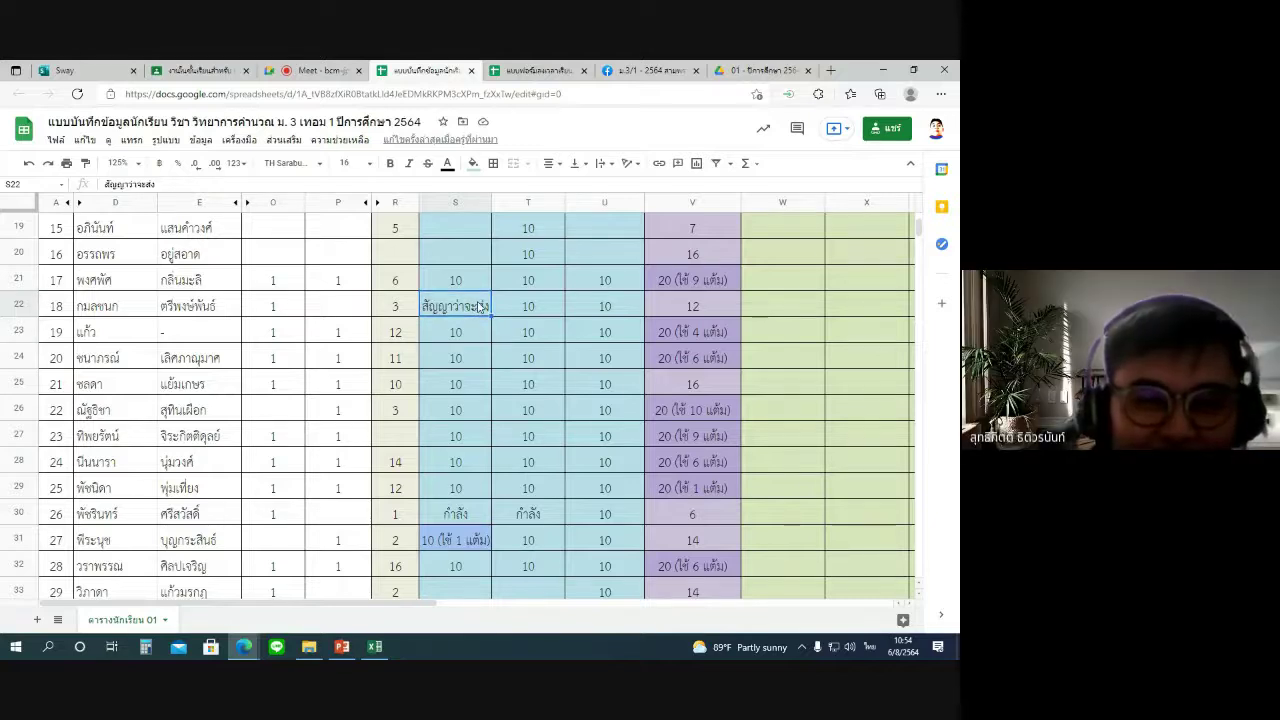
{"action": "left_click", "coordinate": [545, 316]}
{"action": "left_click", "coordinate": [488, 313]}
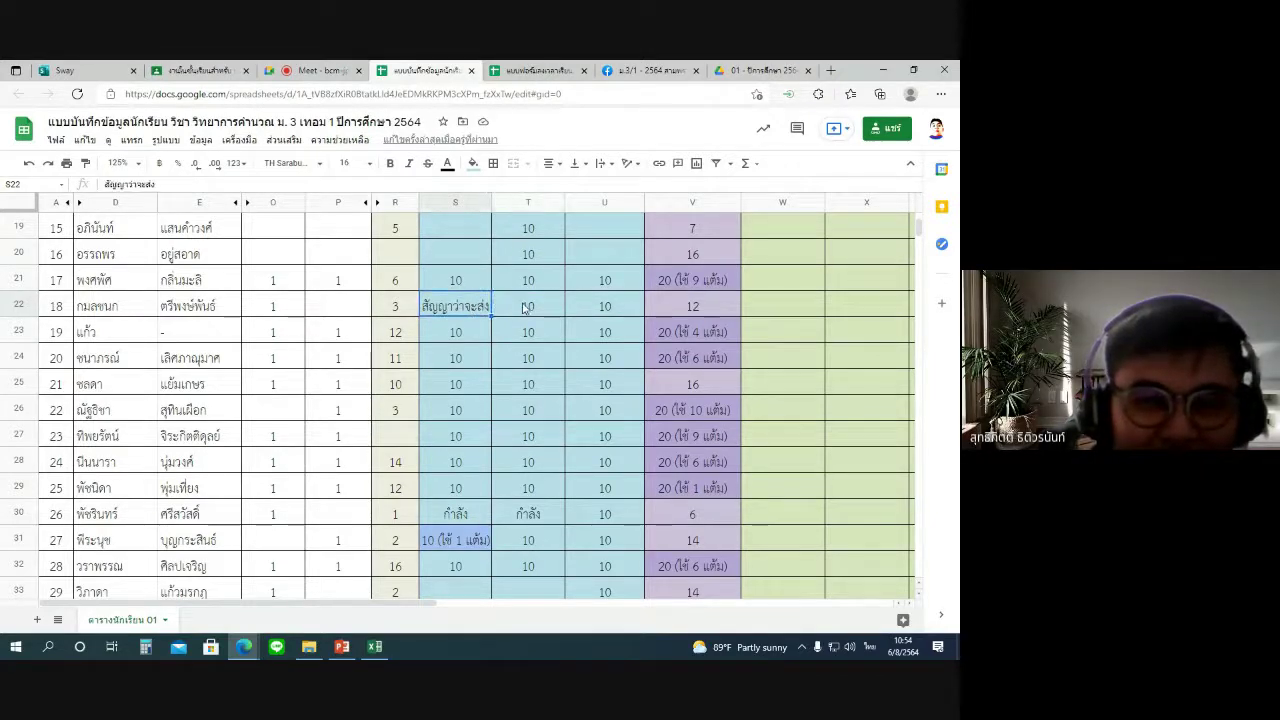
{"action": "key", "text": "Right"}
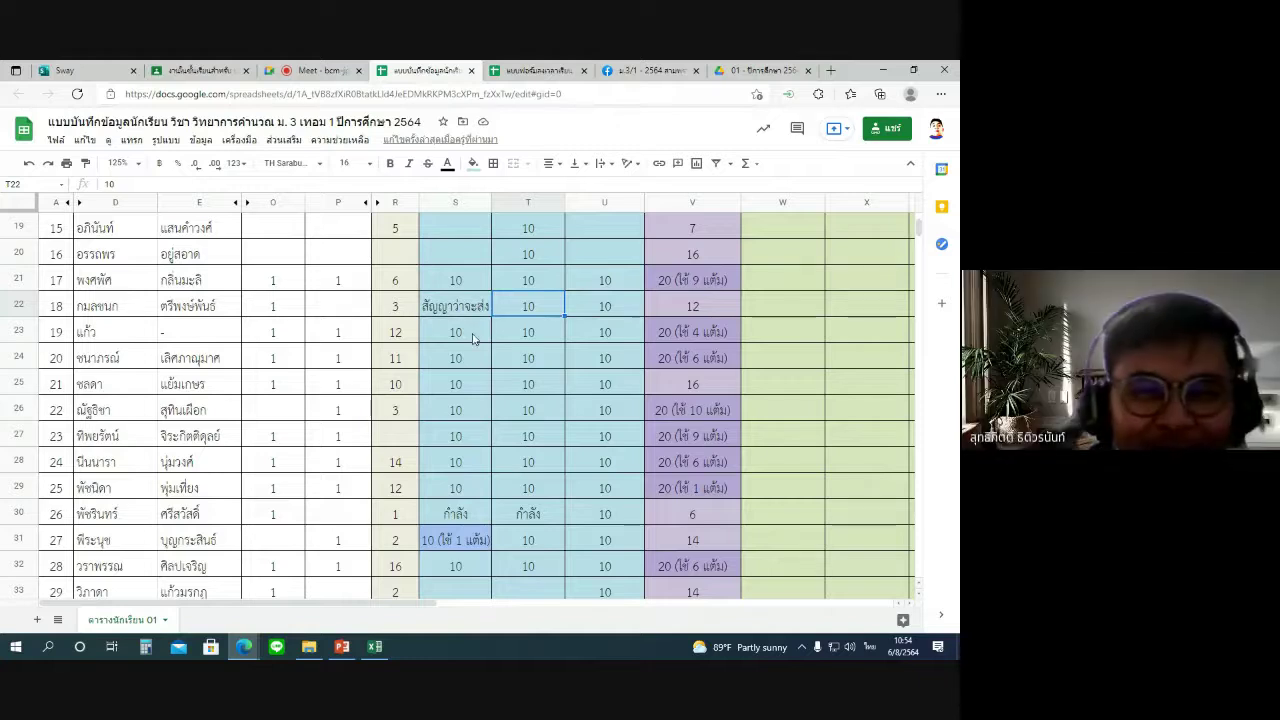
{"action": "left_click", "coordinate": [463, 313]}
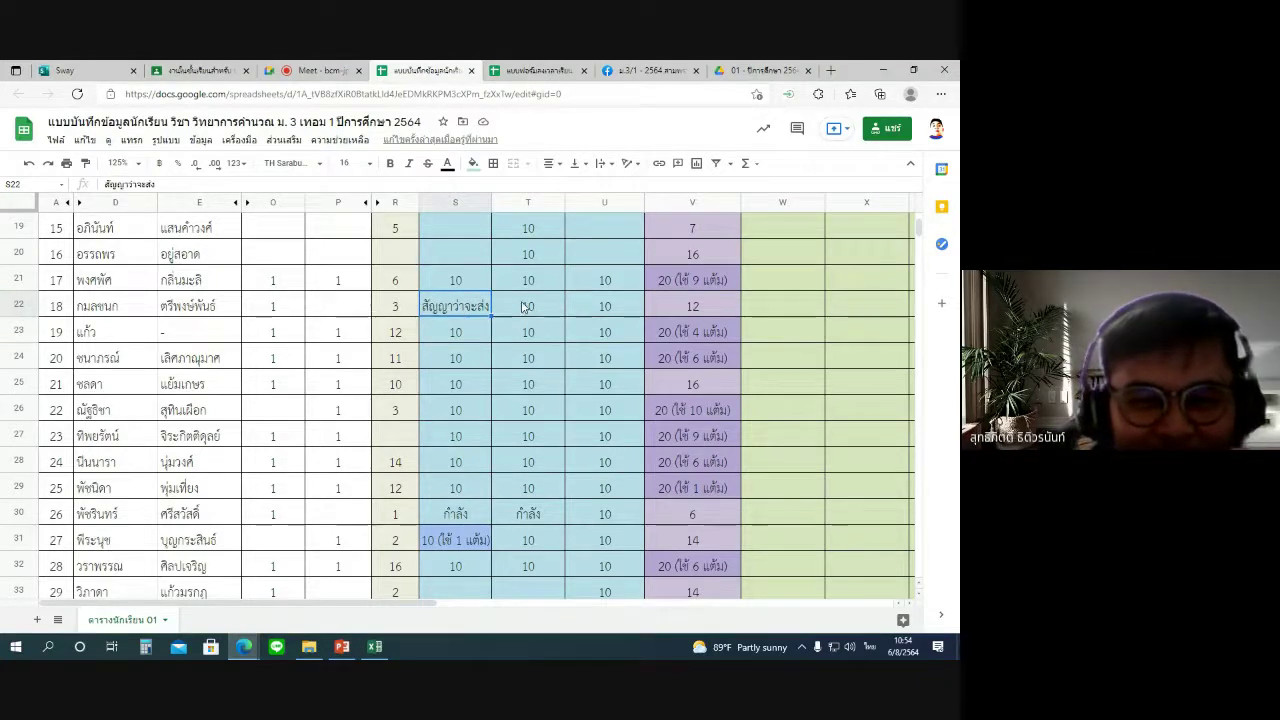
{"action": "left_click", "coordinate": [399, 305]}
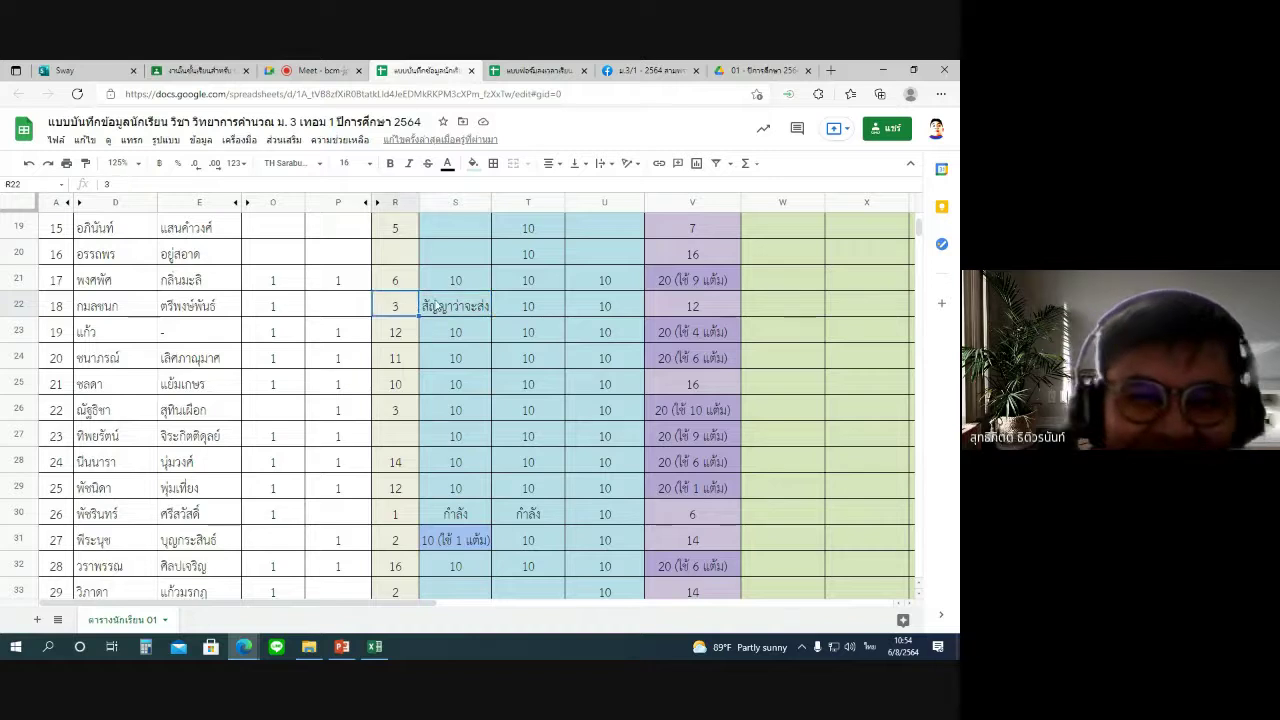
{"action": "left_click", "coordinate": [455, 300]}
{"action": "left_click", "coordinate": [396, 308]}
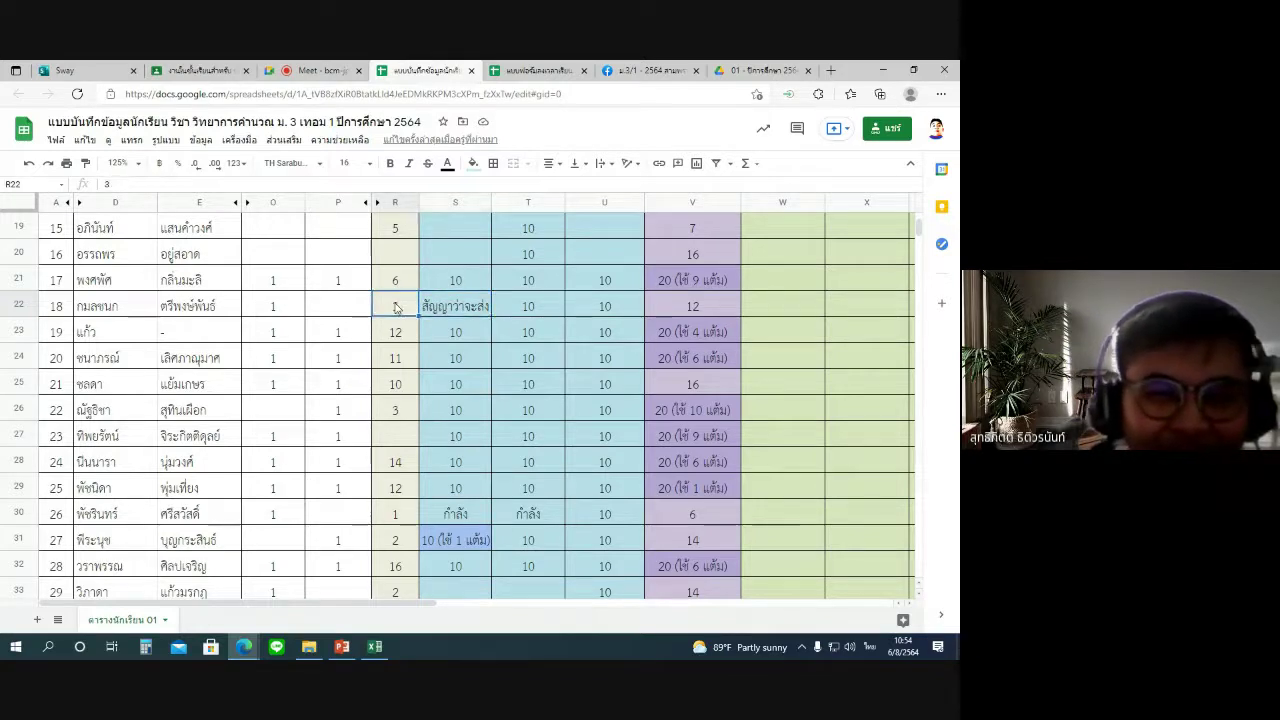
Set student number 18's midterm score in column V to "15 (ใช้ 3 แต้ม)".
{"action": "left_click", "coordinate": [698, 307]}
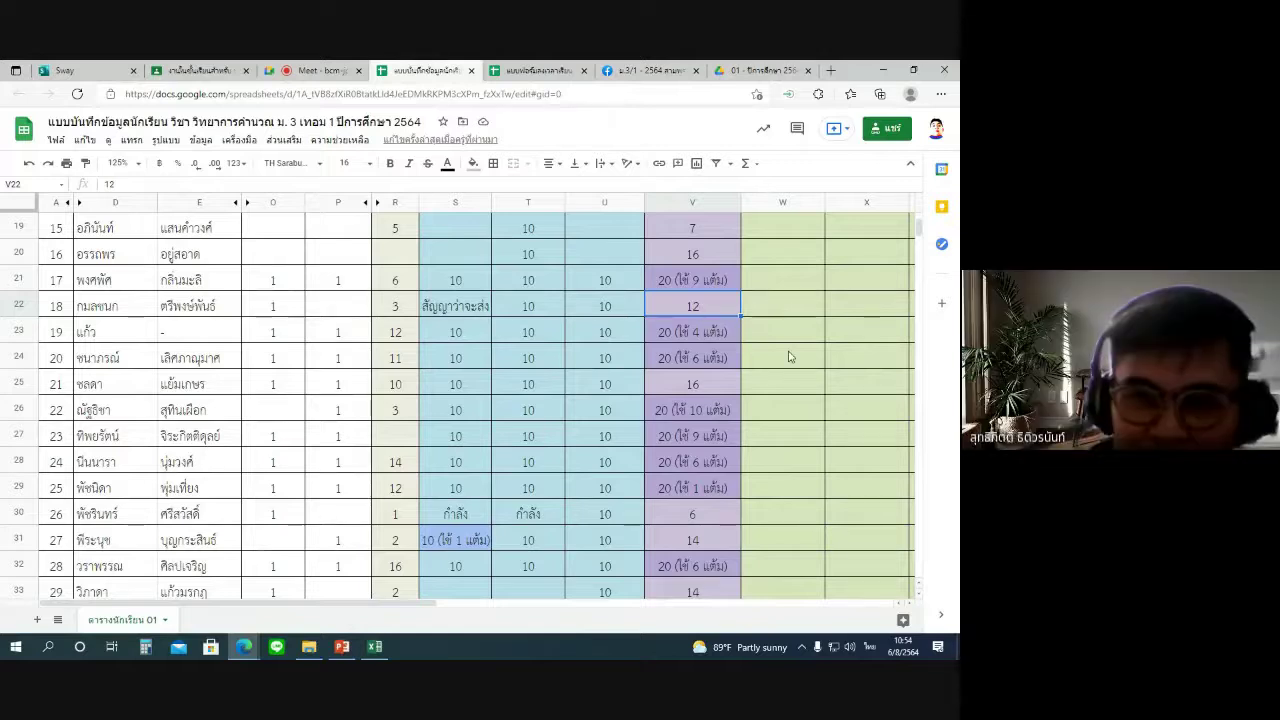
{"action": "type", "text": "15"}
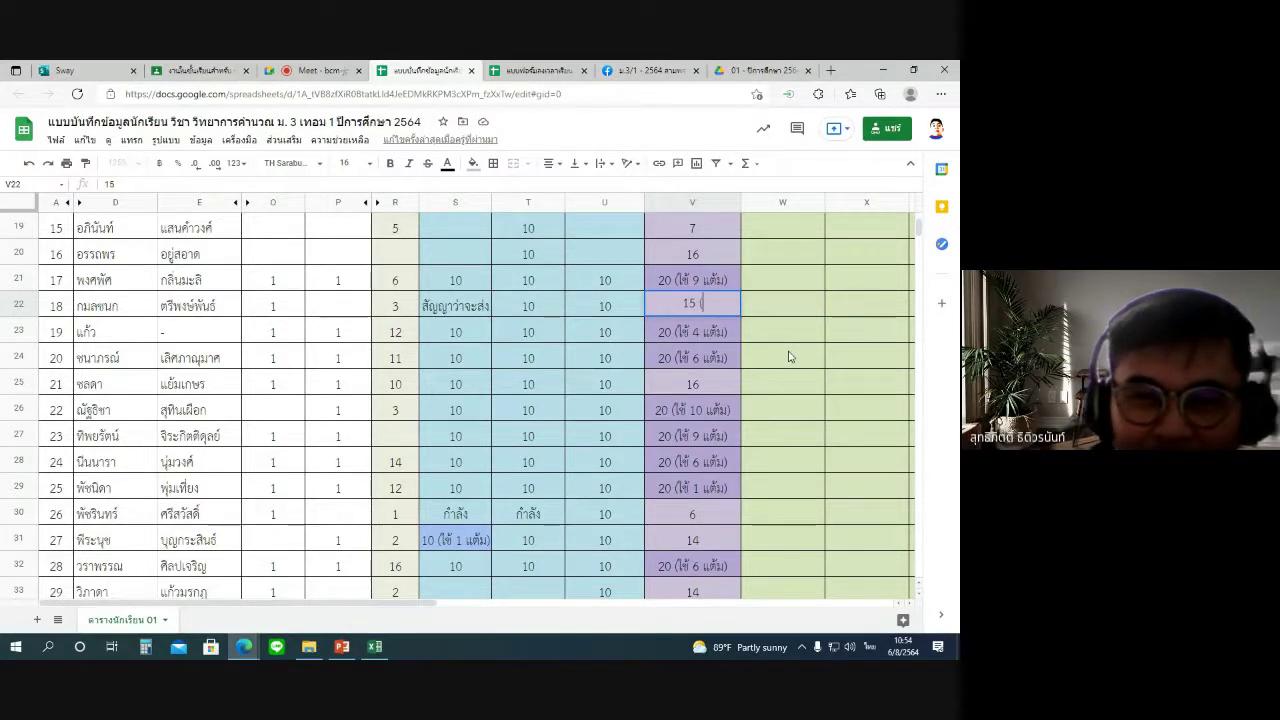
{"action": "type", "text": " (ใช้ 3"}
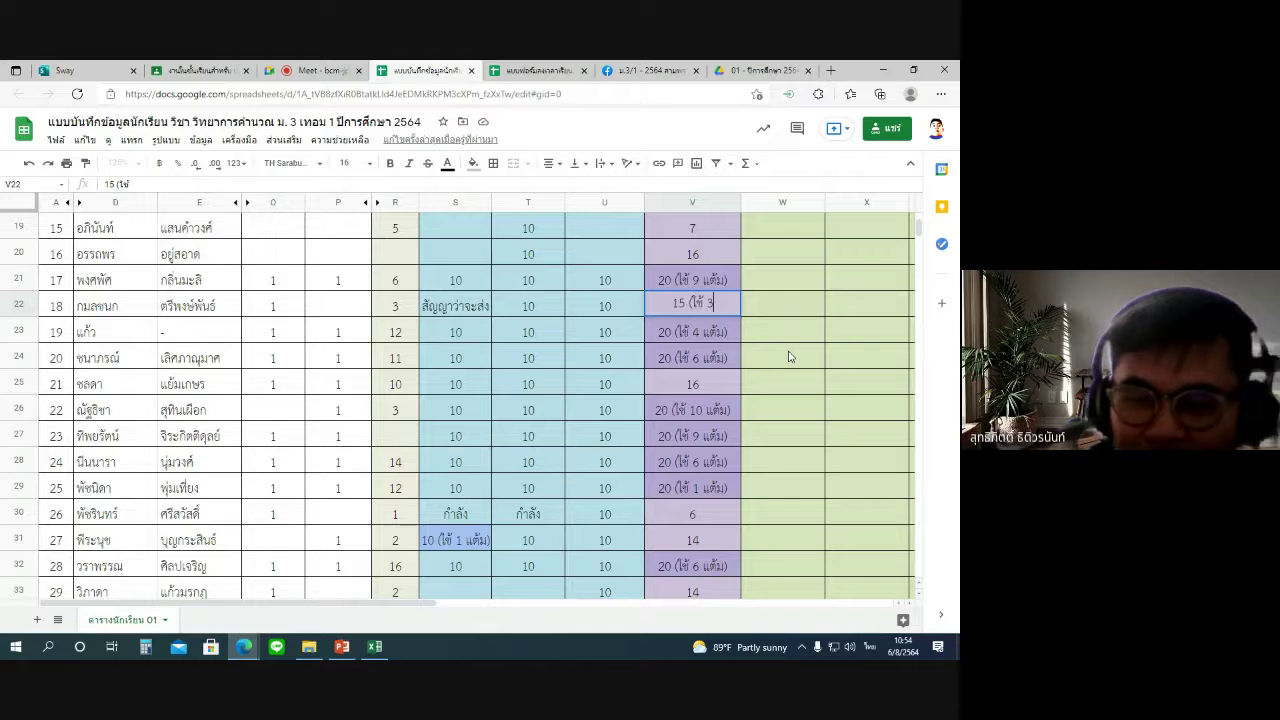
{"action": "type", "text": " แต้ม)"}
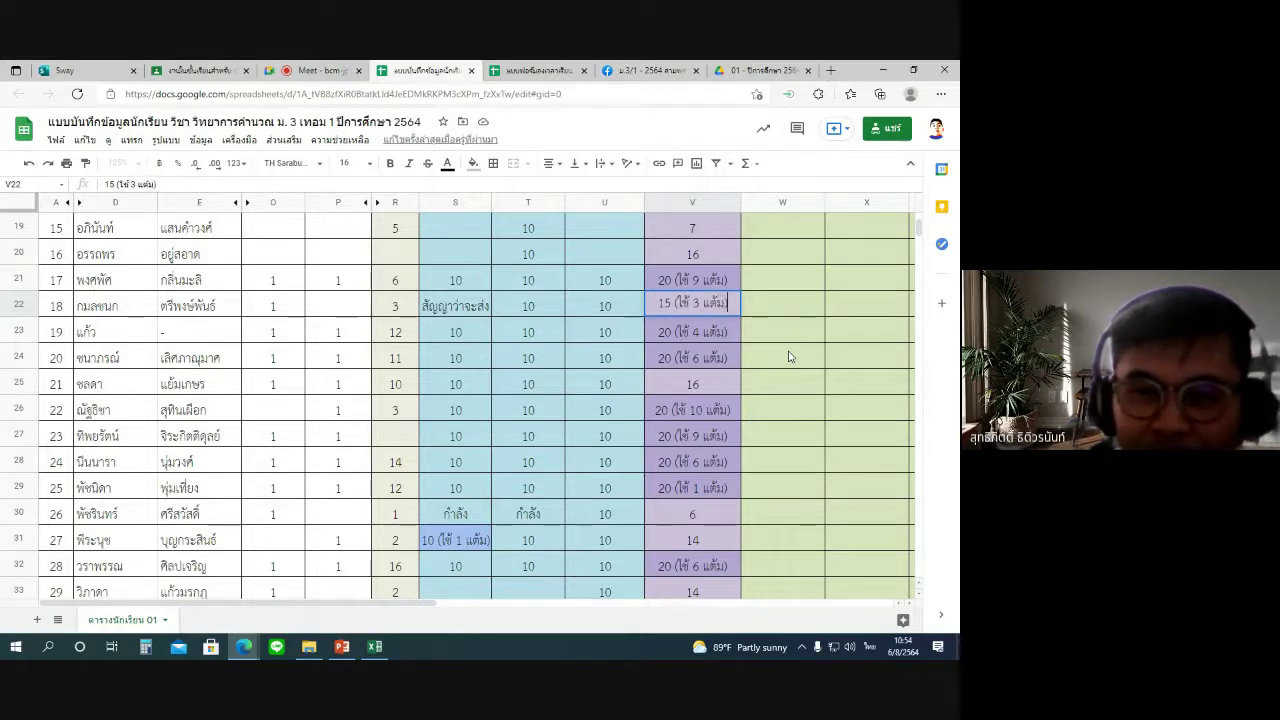
{"action": "key", "text": "Return"}
Fill student number 18's column V midterm score cell with the darker purple used for adjusted scores.
{"action": "key", "text": "Up"}
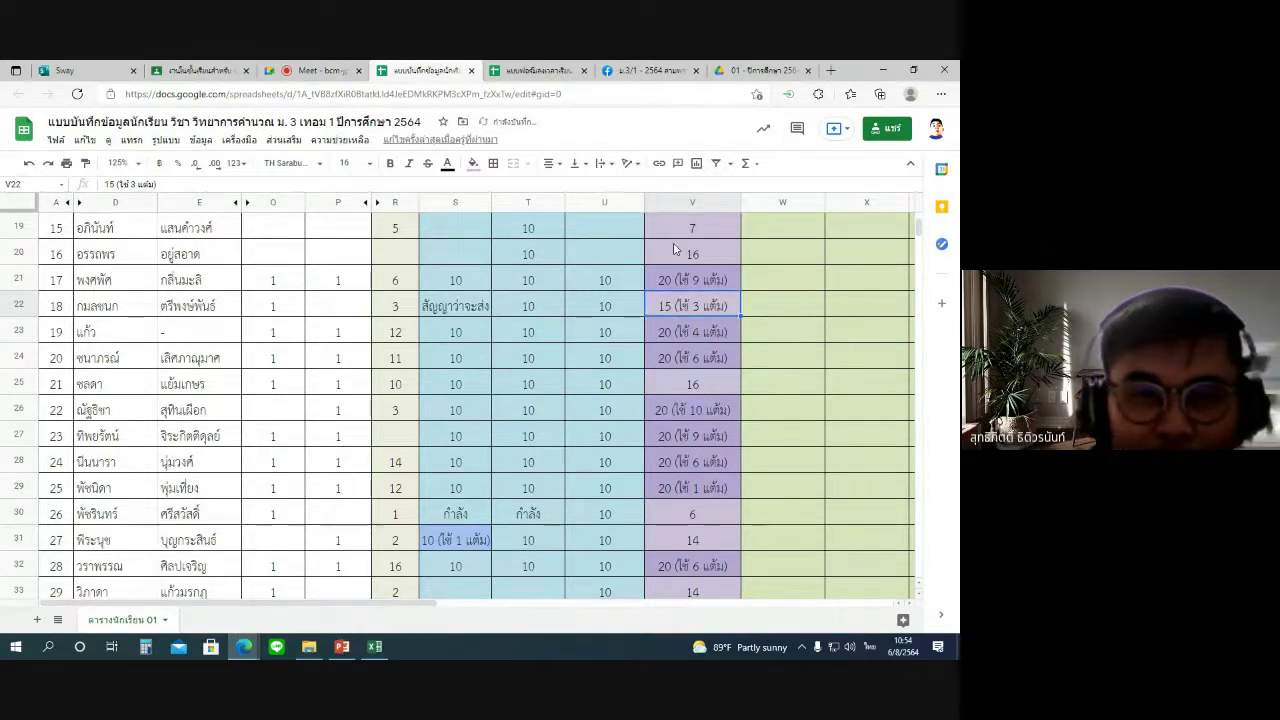
{"action": "left_click", "coordinate": [473, 164]}
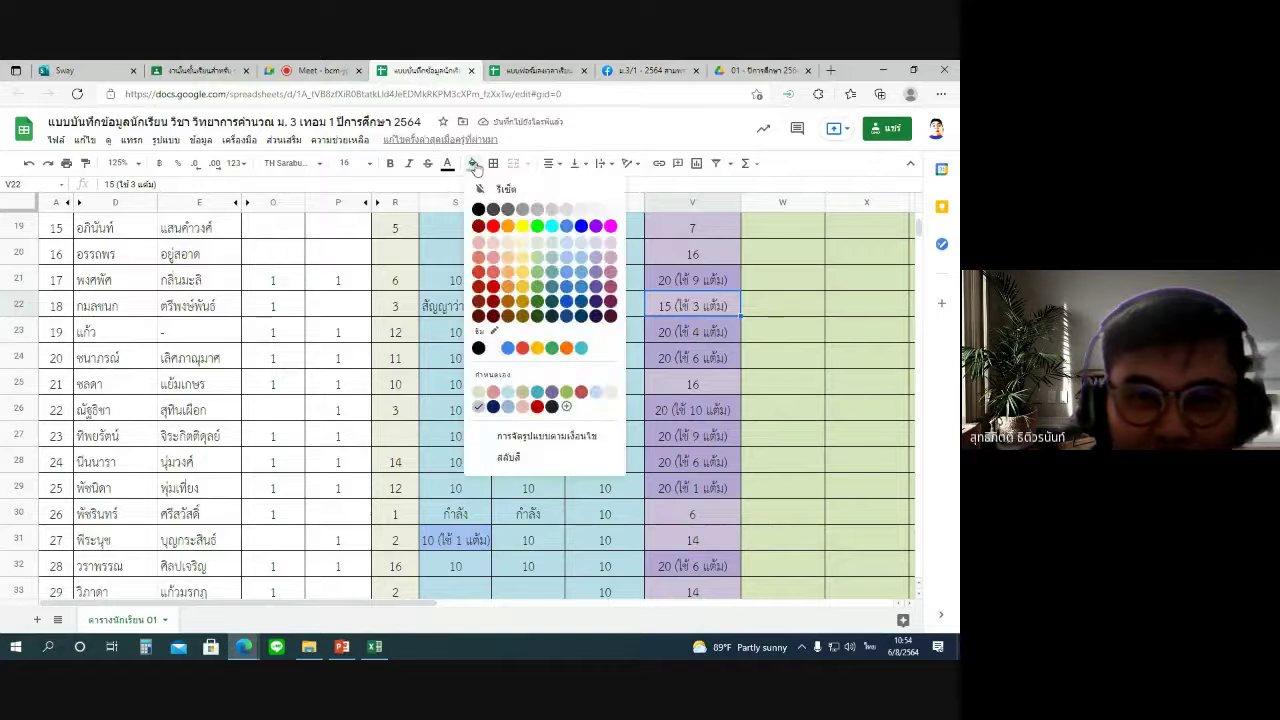
{"action": "left_click", "coordinate": [599, 262]}
{"action": "left_click", "coordinate": [606, 362]}
Clear student number 18's accumulated points in column R.
{"action": "left_click", "coordinate": [398, 307]}
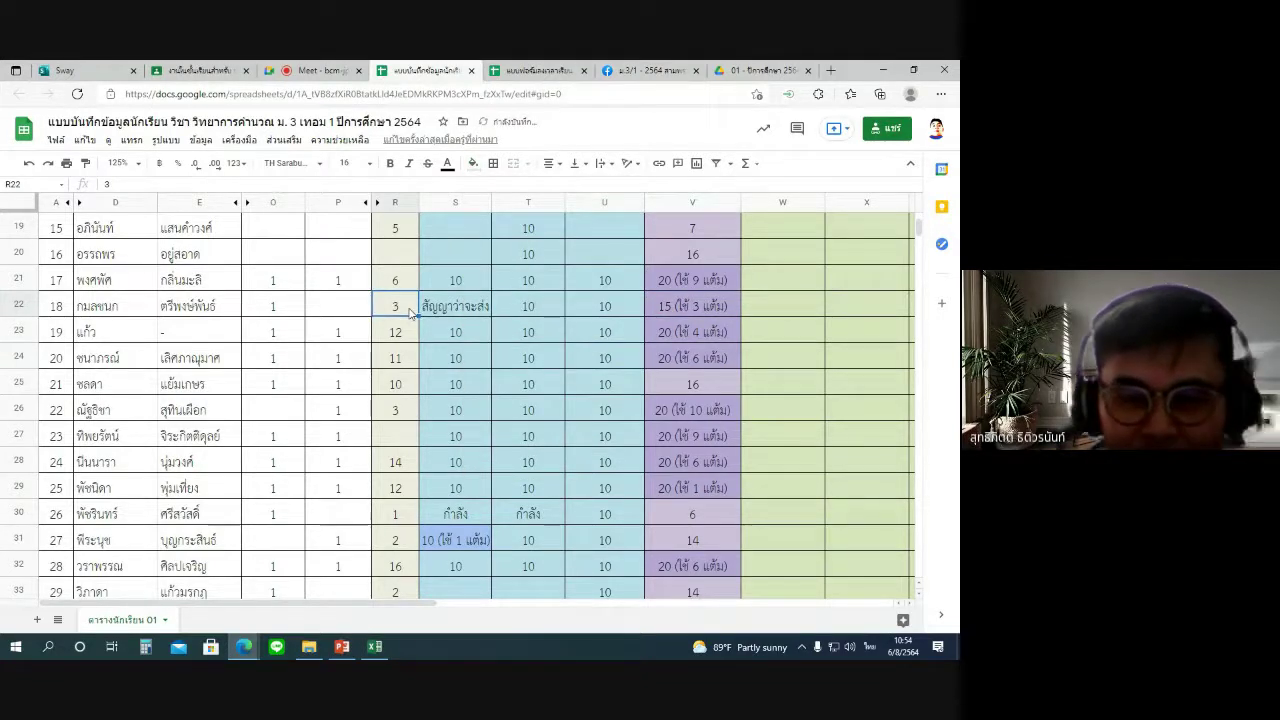
{"action": "key", "text": "Delete"}
{"action": "key", "text": "Right"}
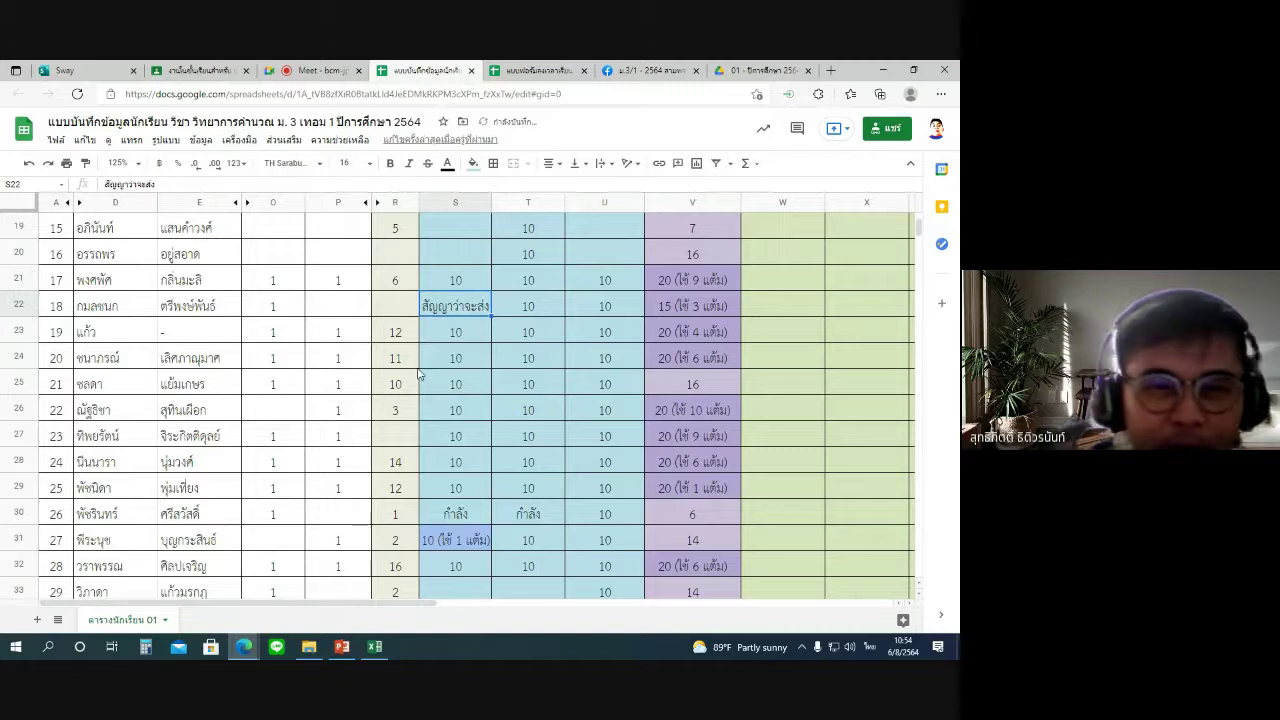
Mark student number 18's attendance for 6 ส.ค. 64 in column P as 1.
{"action": "key", "text": "Left"}
{"action": "key", "text": "Left"}
{"action": "type", "text": "1"}
{"action": "key", "text": "Return"}
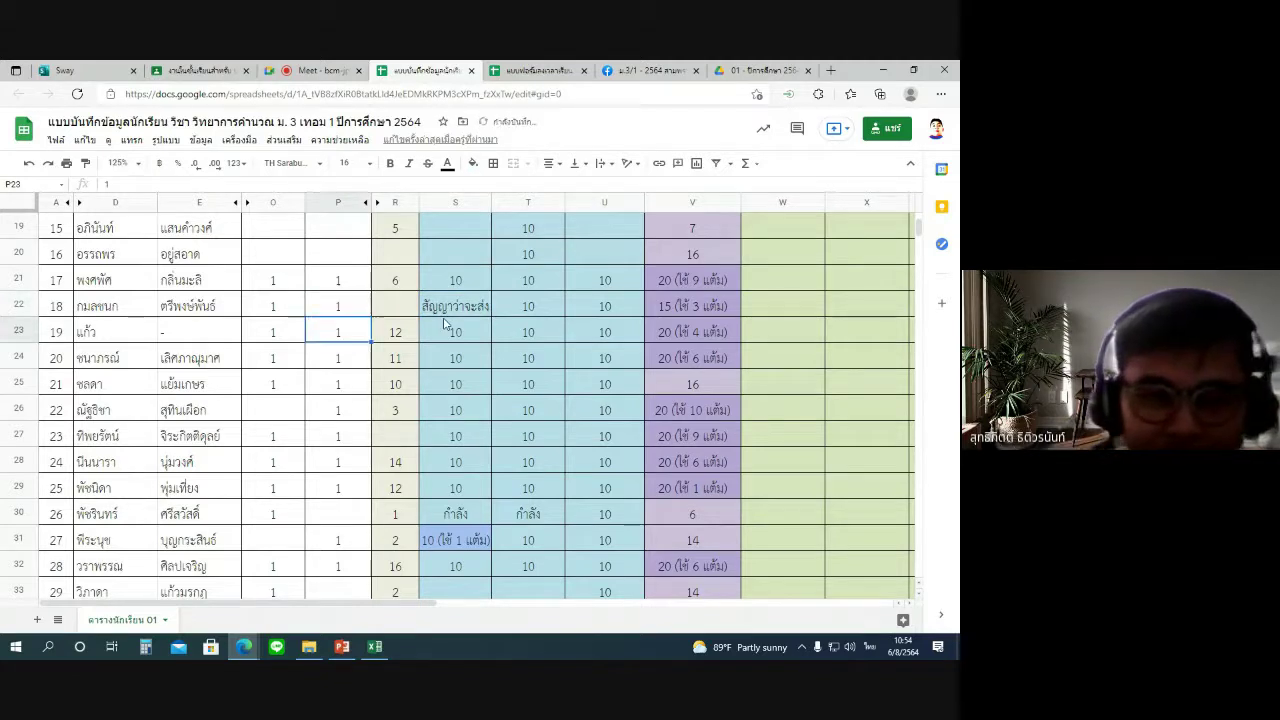
Copy the attended and absent total formulas from O43:O44 into P43:P44 for the 6 ส.ค. 64 column.
{"action": "left_click", "coordinate": [469, 357]}
{"action": "scroll", "coordinate": [467, 379], "scroll_direction": "up", "scroll_amount": 3}
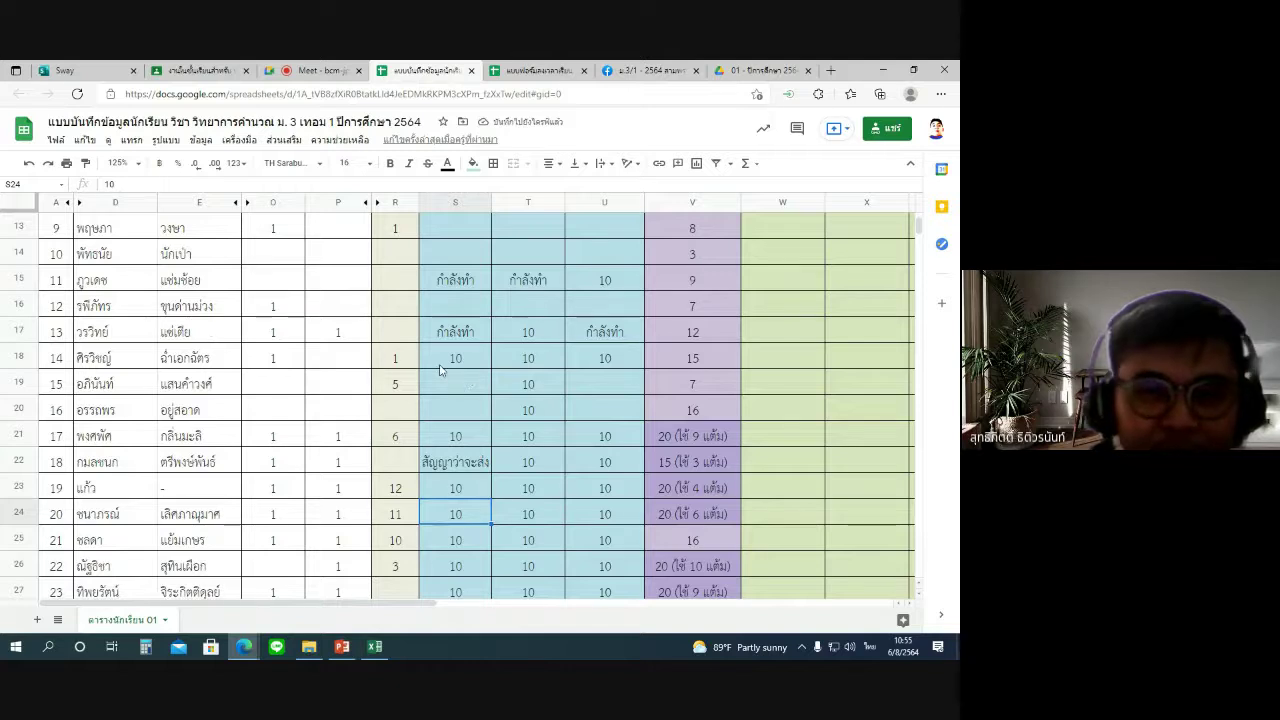
{"action": "scroll", "coordinate": [441, 368], "scroll_direction": "up", "scroll_amount": 4}
{"action": "scroll", "coordinate": [441, 370], "scroll_direction": "up", "scroll_amount": 1}
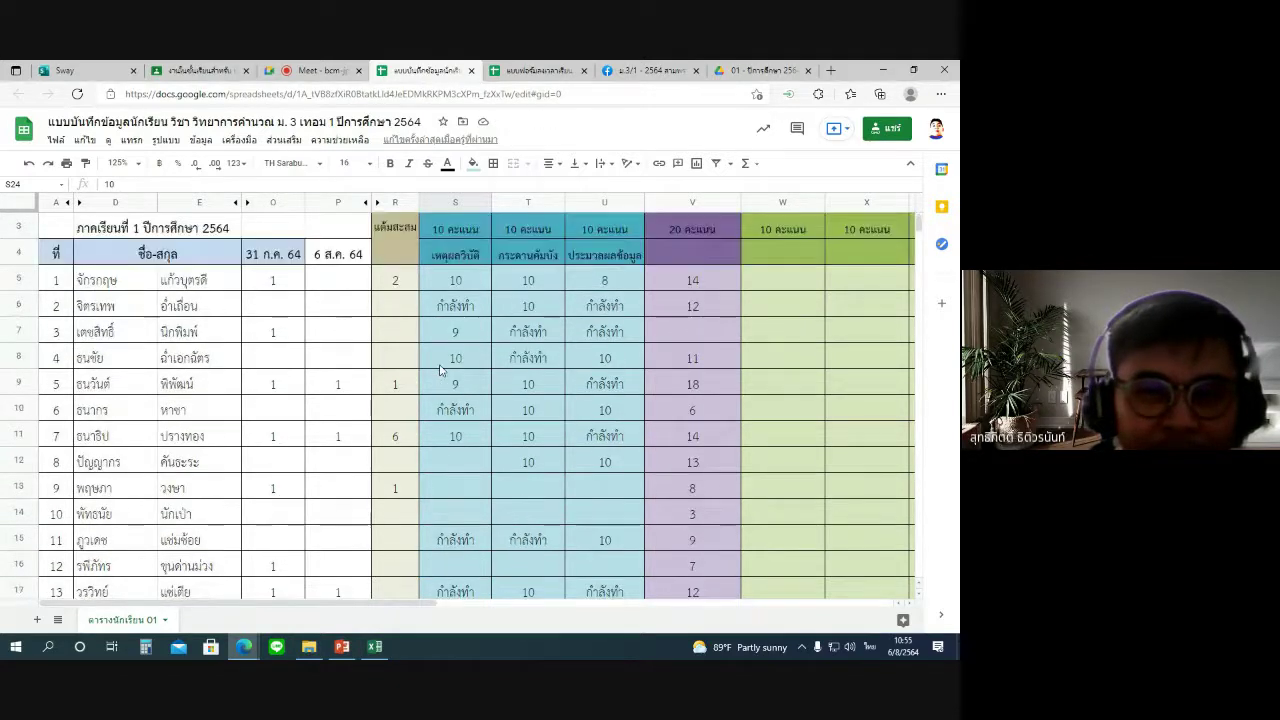
{"action": "scroll", "coordinate": [440, 368], "scroll_direction": "down", "scroll_amount": 3}
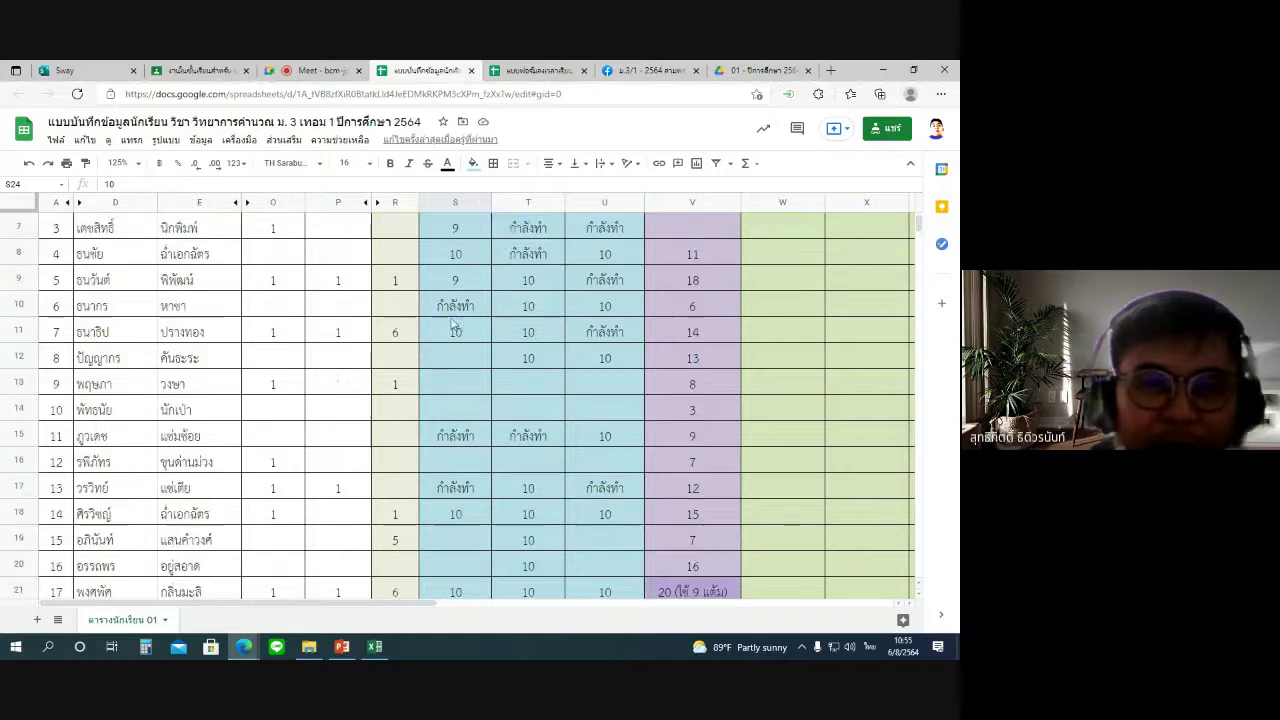
{"action": "scroll", "coordinate": [495, 367], "scroll_direction": "down", "scroll_amount": 10}
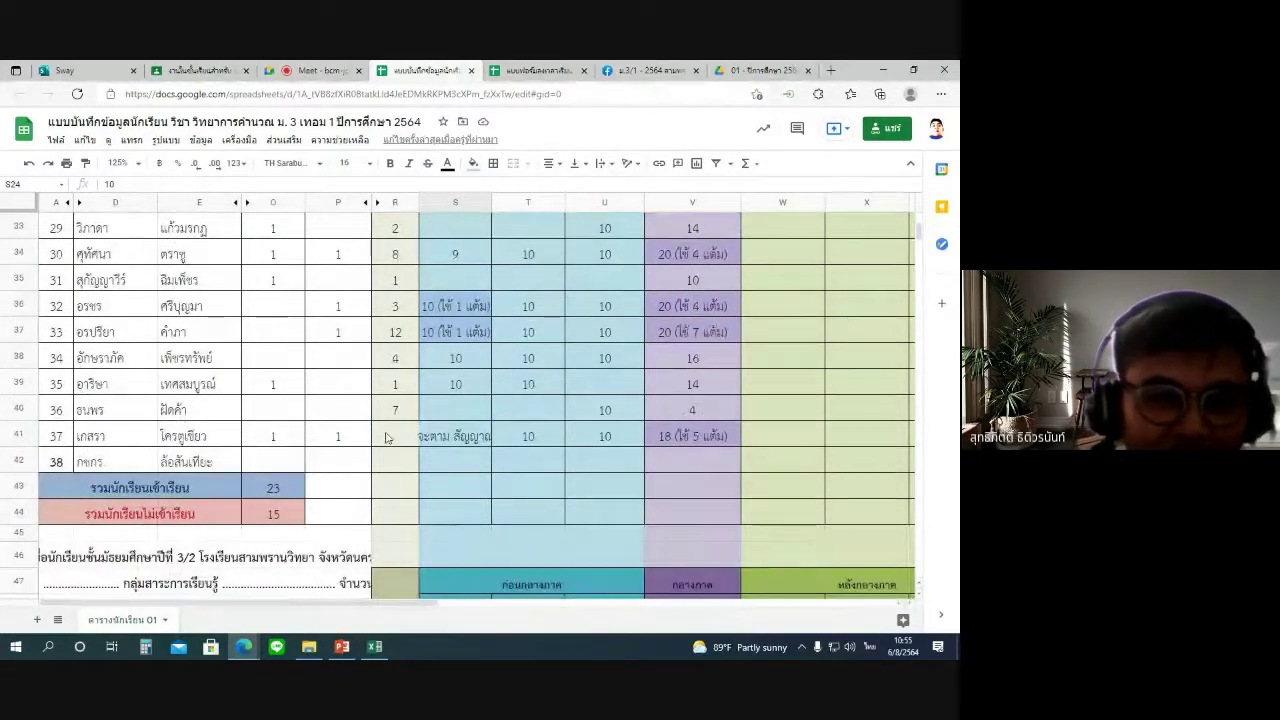
{"action": "left_click_drag", "start_coordinate": [280, 488], "coordinate": [375, 521]}
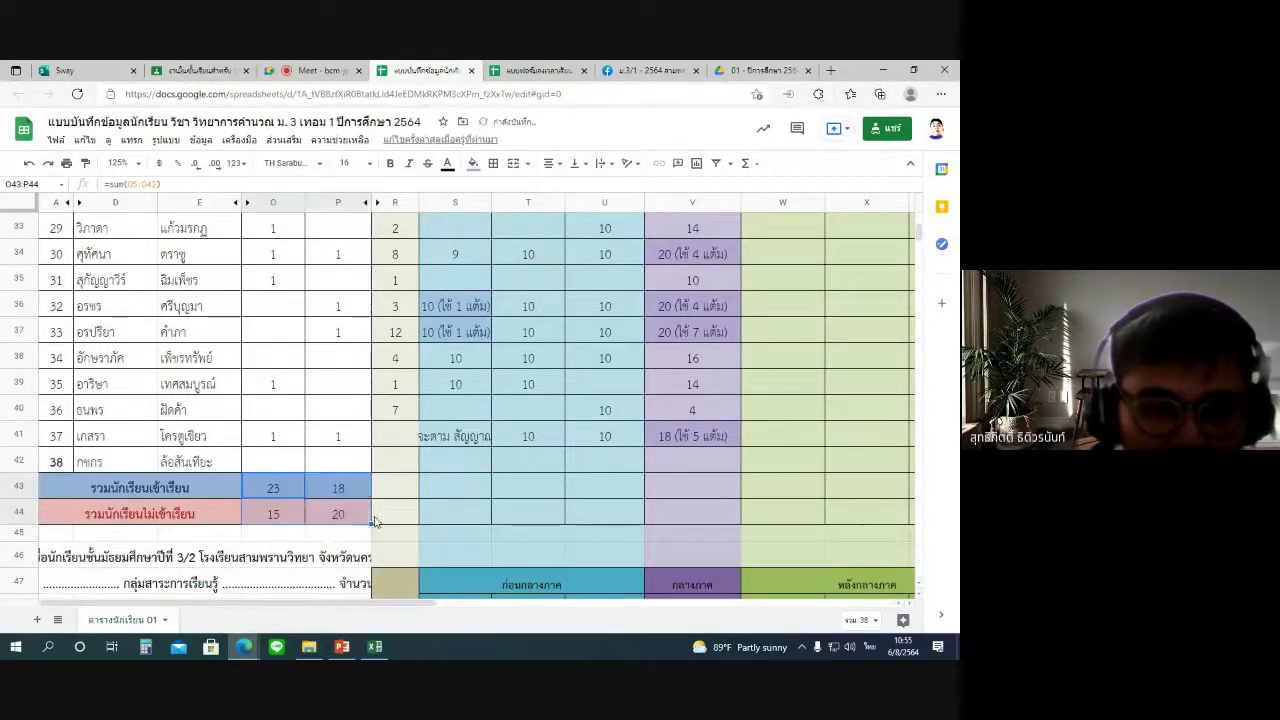
Check the attendance form responses and mark student number 1's attendance for 6 ส.ค. 64 in column P as 1.
{"action": "left_click", "coordinate": [522, 72]}
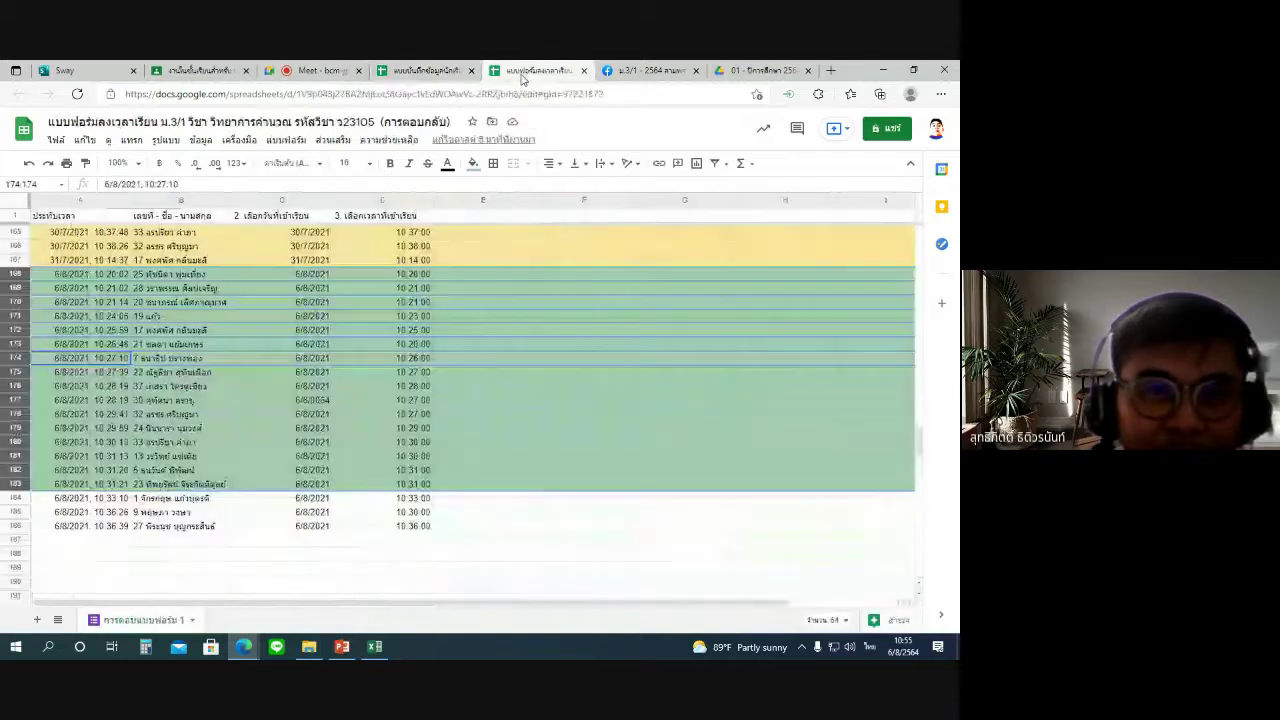
{"action": "left_click", "coordinate": [380, 72]}
{"action": "scroll", "coordinate": [376, 357], "scroll_direction": "up", "scroll_amount": 10}
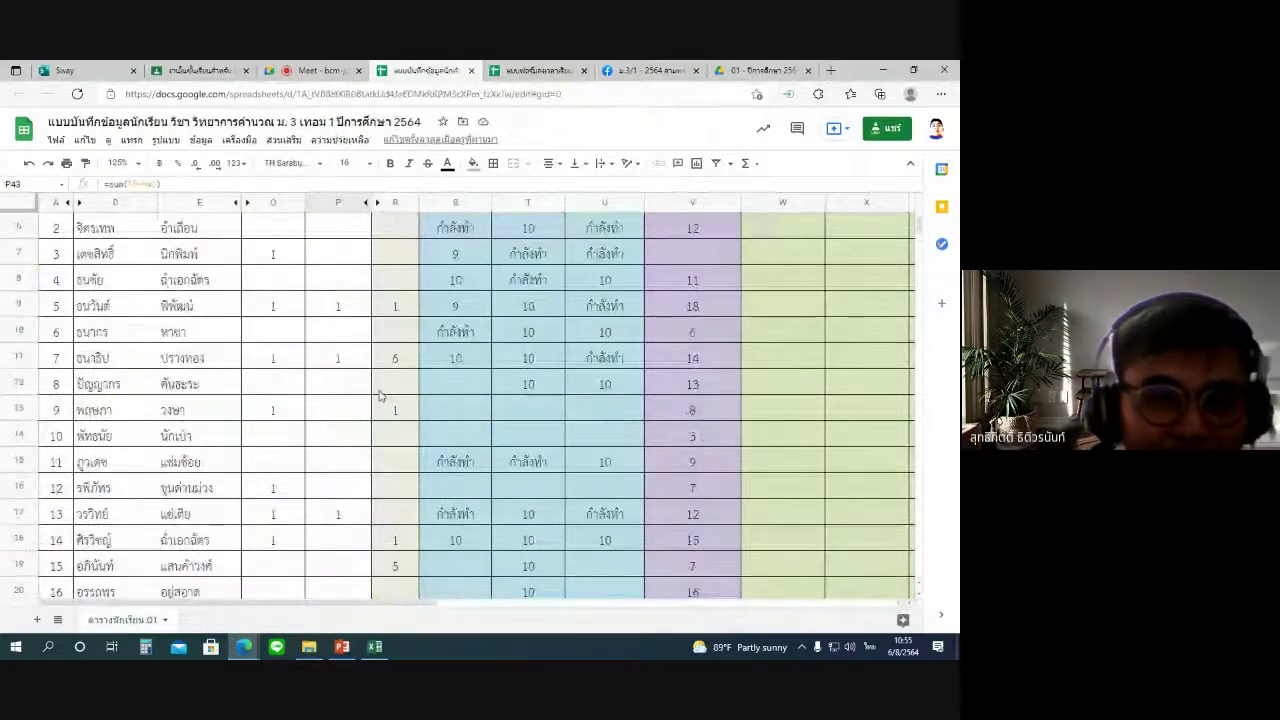
{"action": "left_click", "coordinate": [350, 335]}
{"action": "type", "text": "1"}
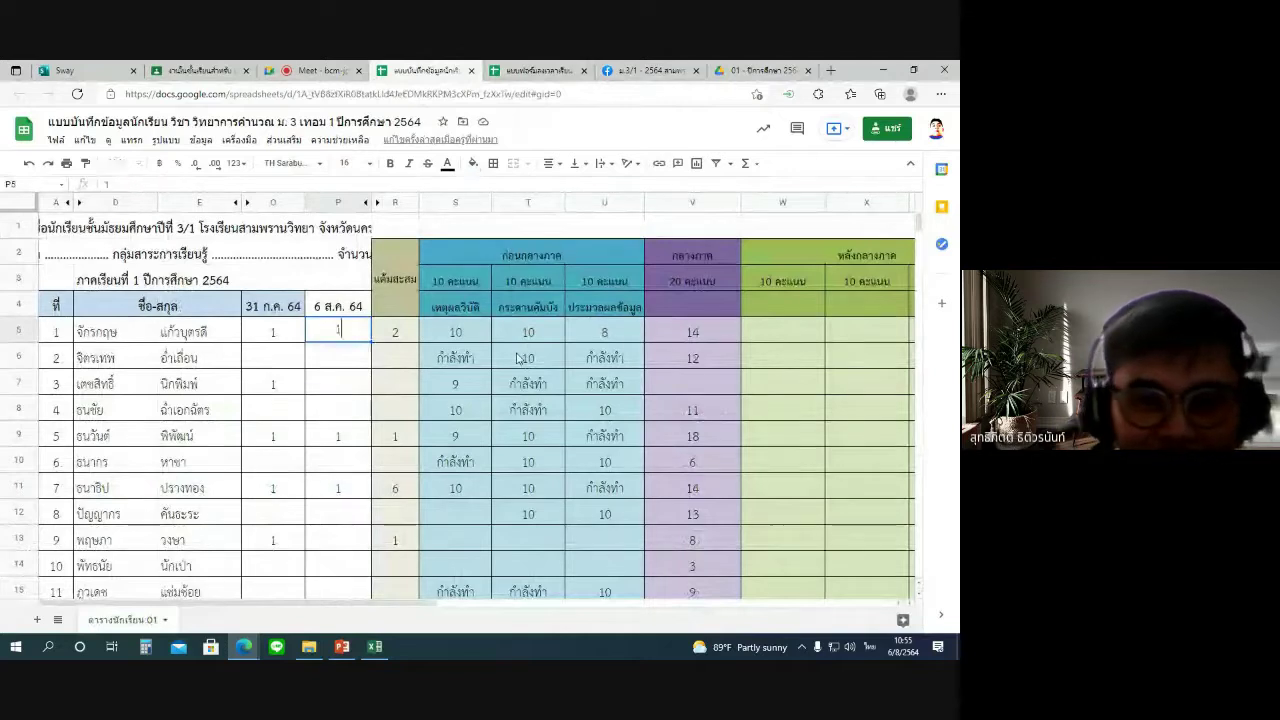
{"action": "key", "text": "Return"}
{"action": "left_click", "coordinate": [343, 332]}
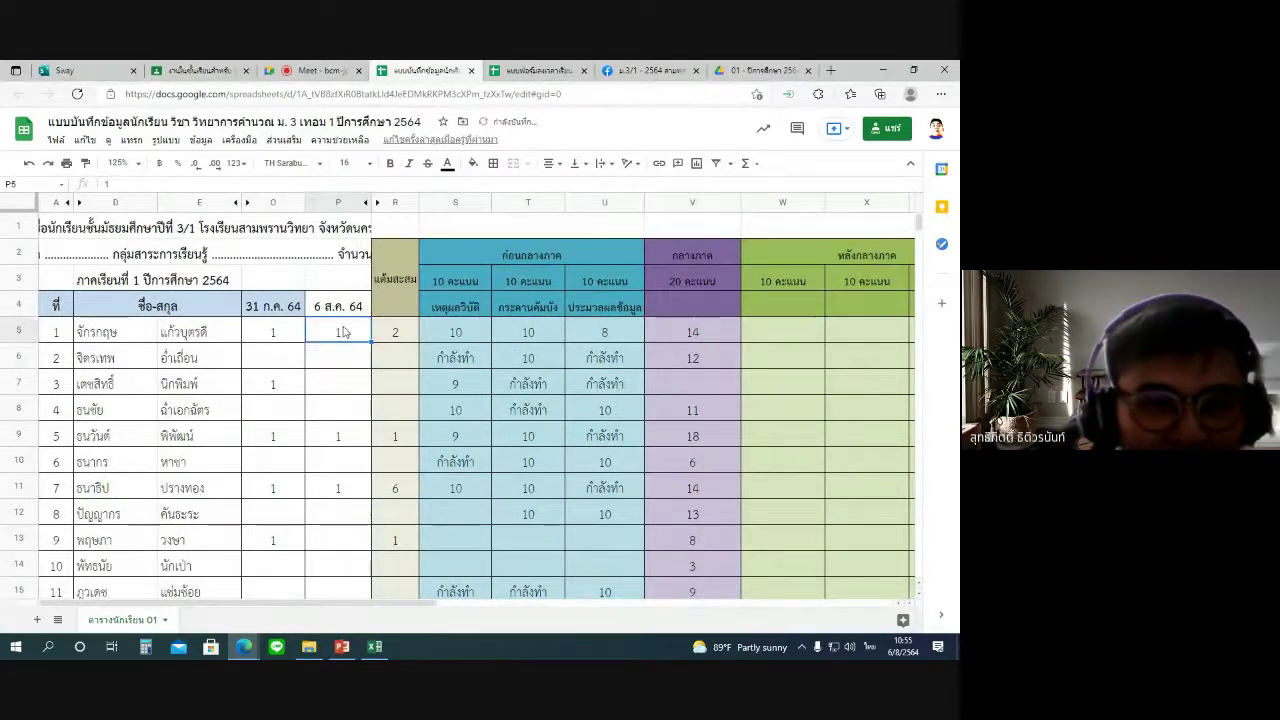
Fill the 6 ส.ค. 64 header cell P4 with light blue to match the neighbouring header cells.
{"action": "left_click", "coordinate": [396, 336]}
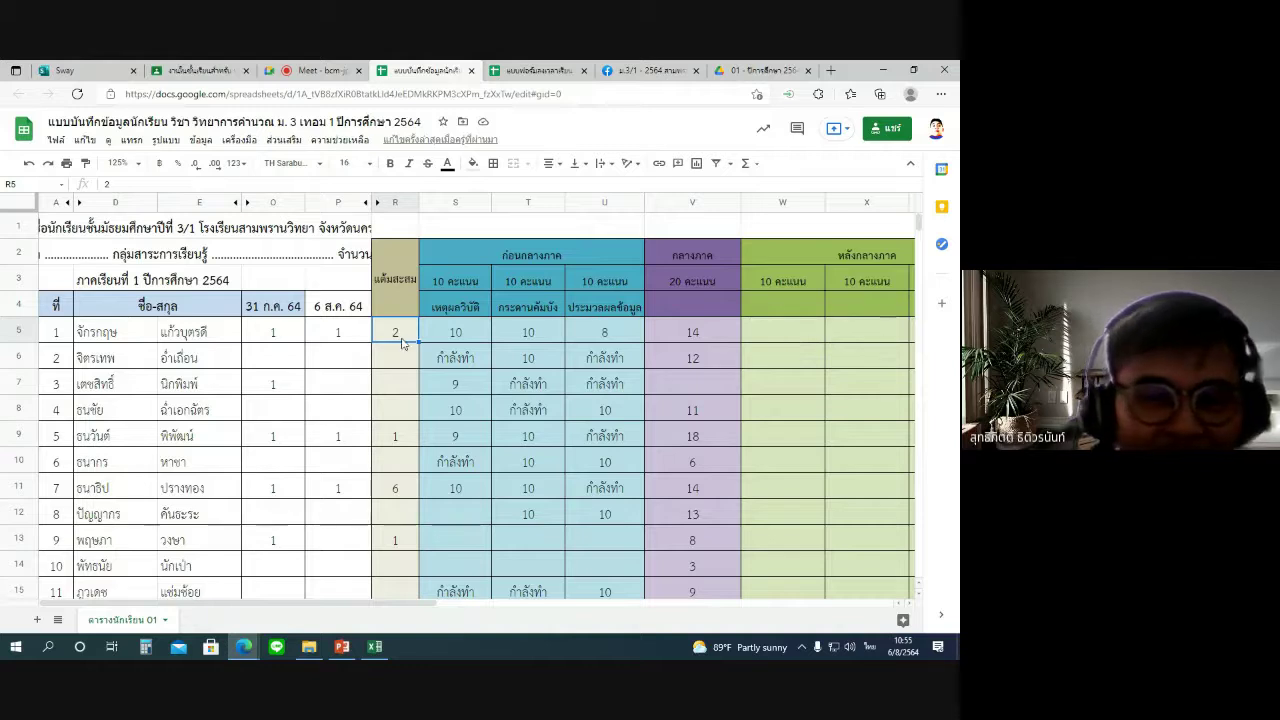
{"action": "left_click", "coordinate": [342, 308]}
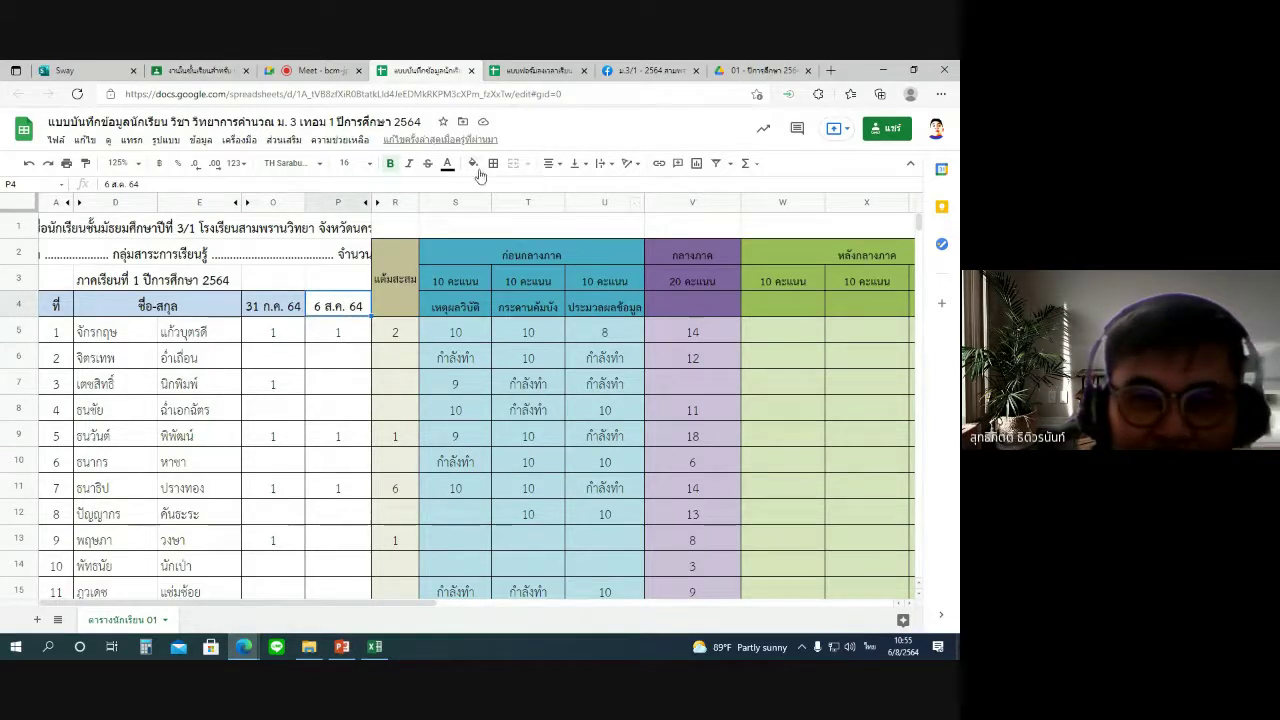
{"action": "left_click", "coordinate": [474, 163]}
{"action": "left_click", "coordinate": [583, 249]}
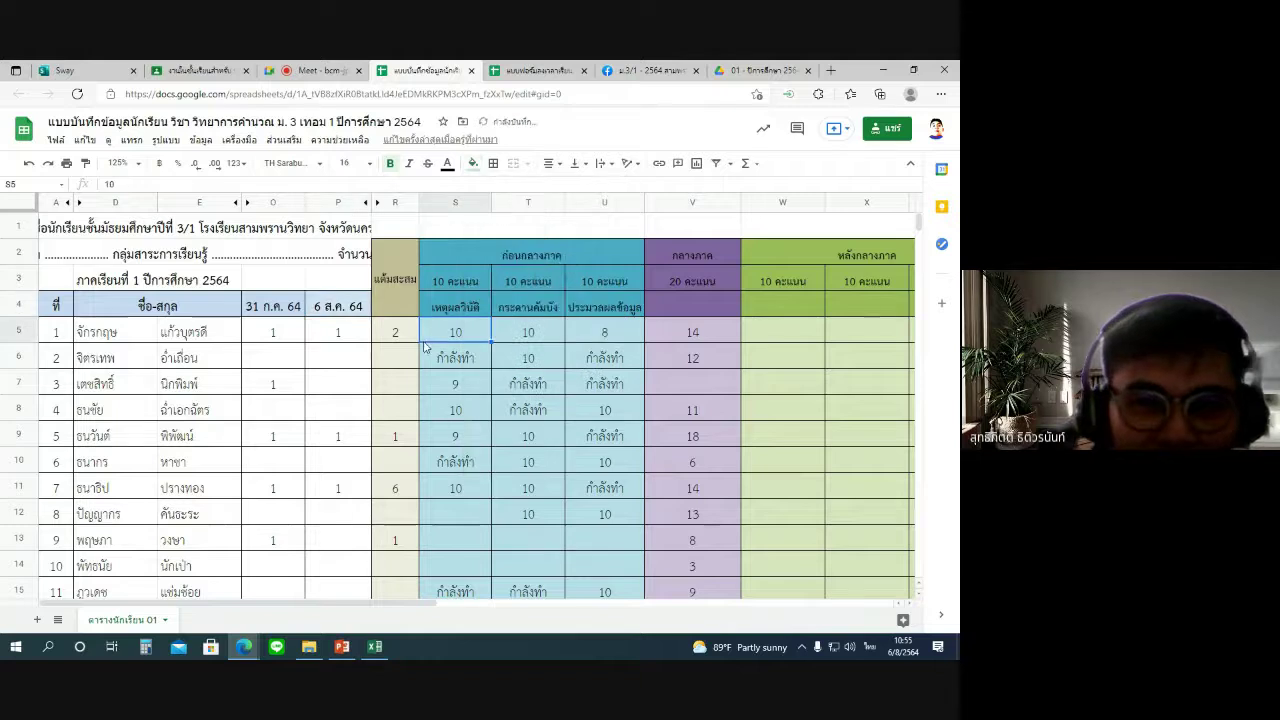
{"action": "left_click", "coordinate": [345, 333]}
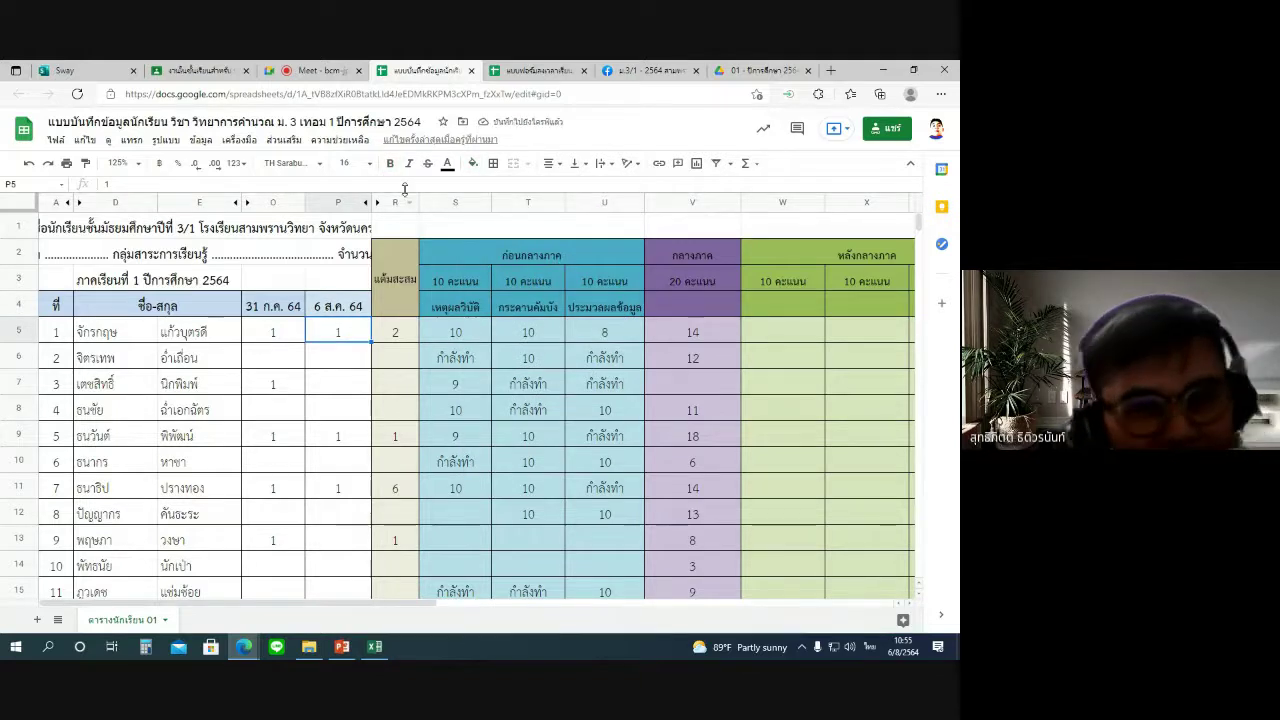
{"action": "left_click", "coordinate": [401, 352]}
{"action": "left_click", "coordinate": [401, 340]}
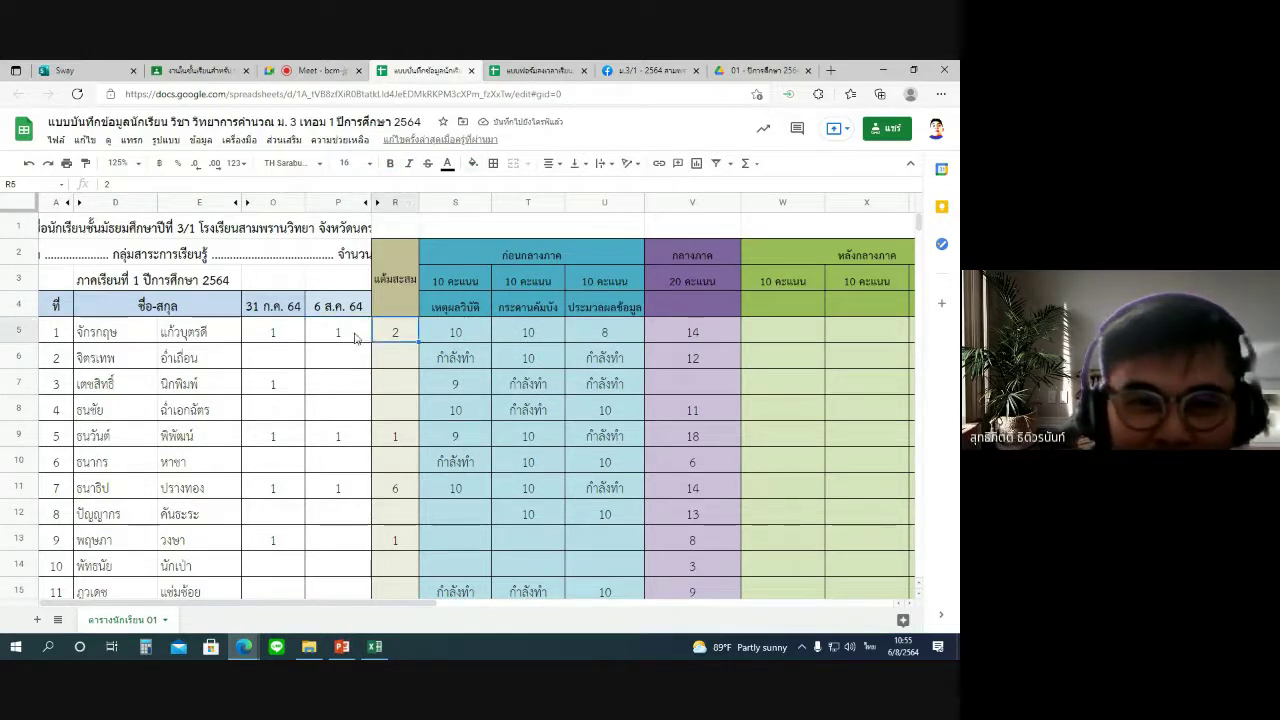
{"action": "left_click", "coordinate": [340, 306]}
{"action": "left_click", "coordinate": [401, 337]}
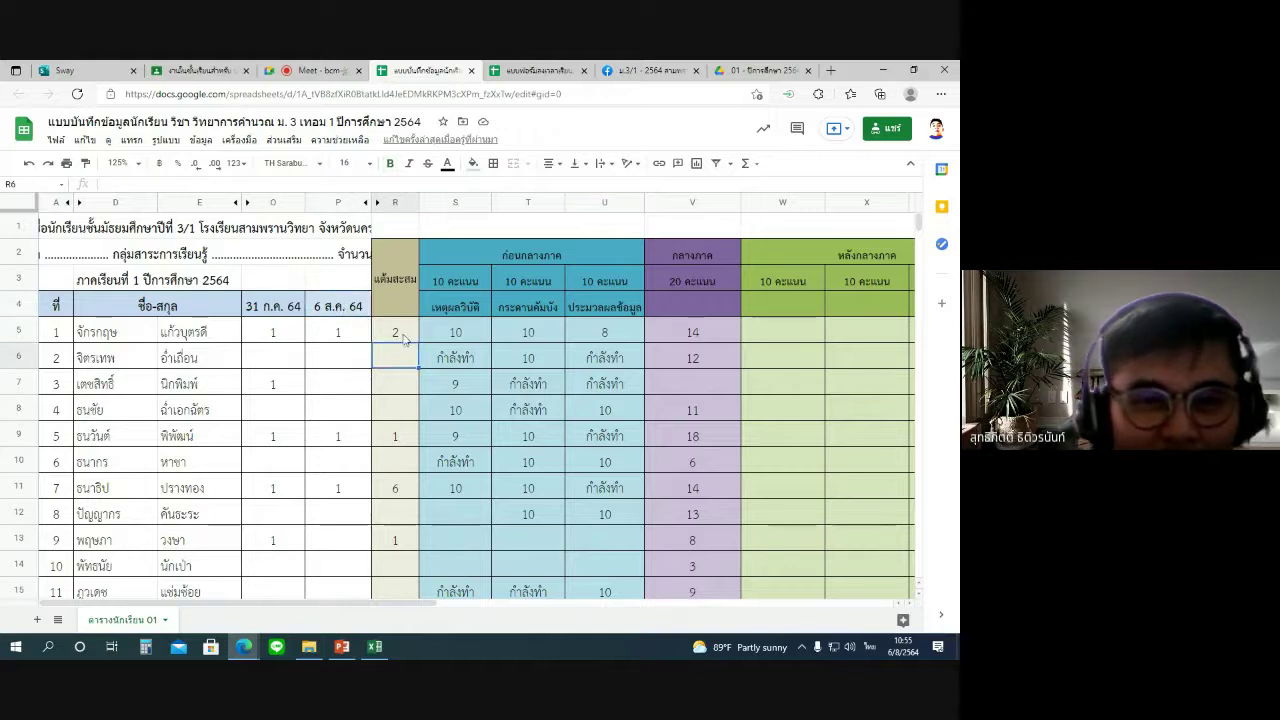
{"action": "left_click", "coordinate": [357, 338]}
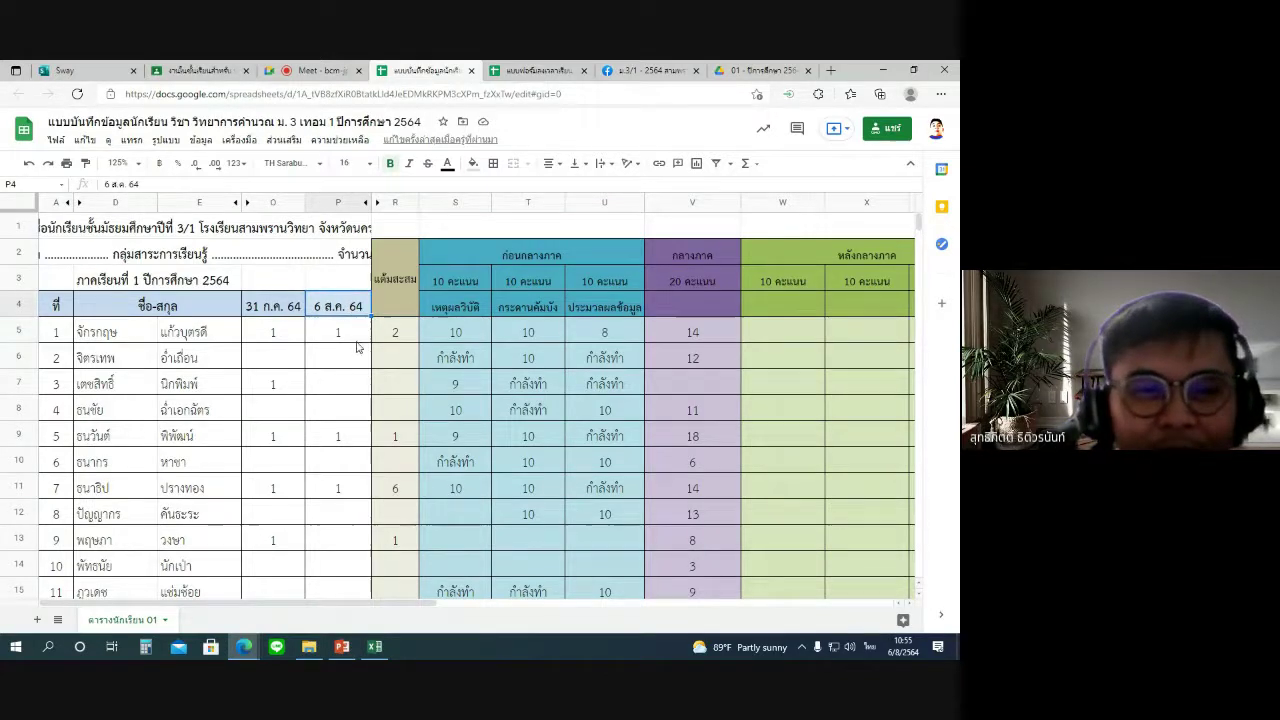
Check the attendance form responses and mark student number 9's attendance for 6 ส.ค. 64 in column P as 1.
{"action": "key", "text": "ctrl+Tab"}
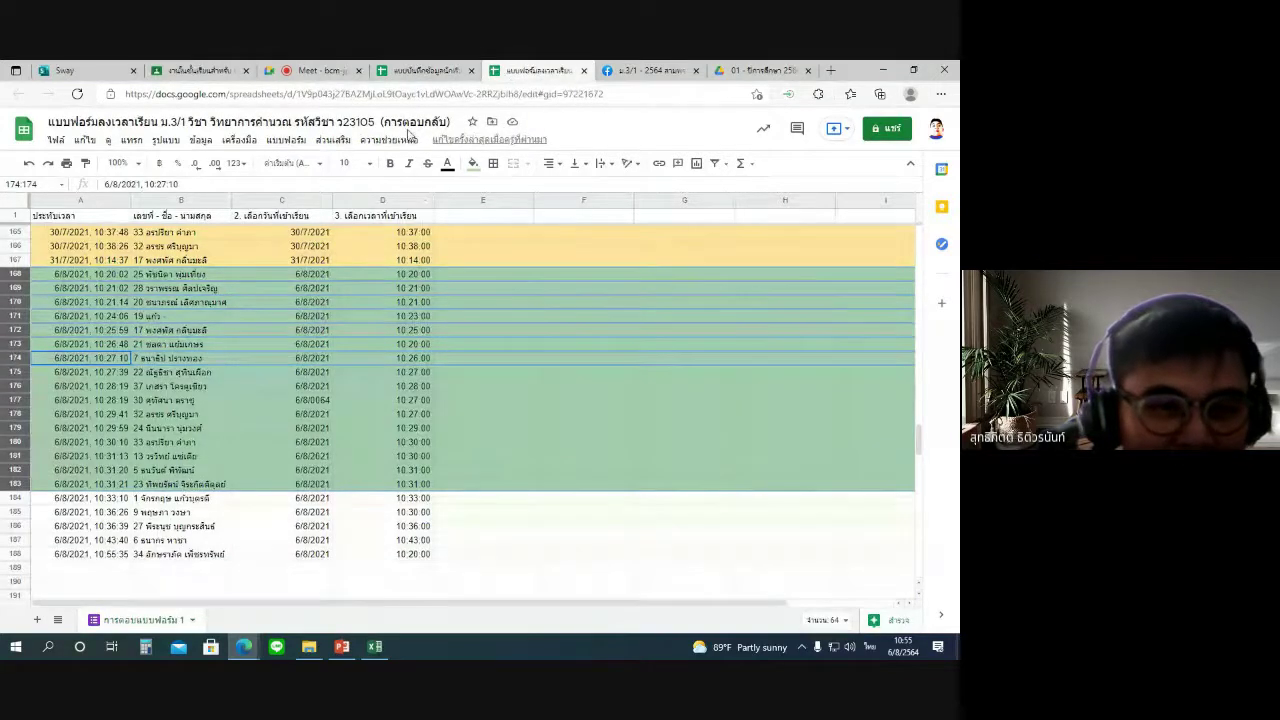
{"action": "key", "text": "ctrl+shift+Tab"}
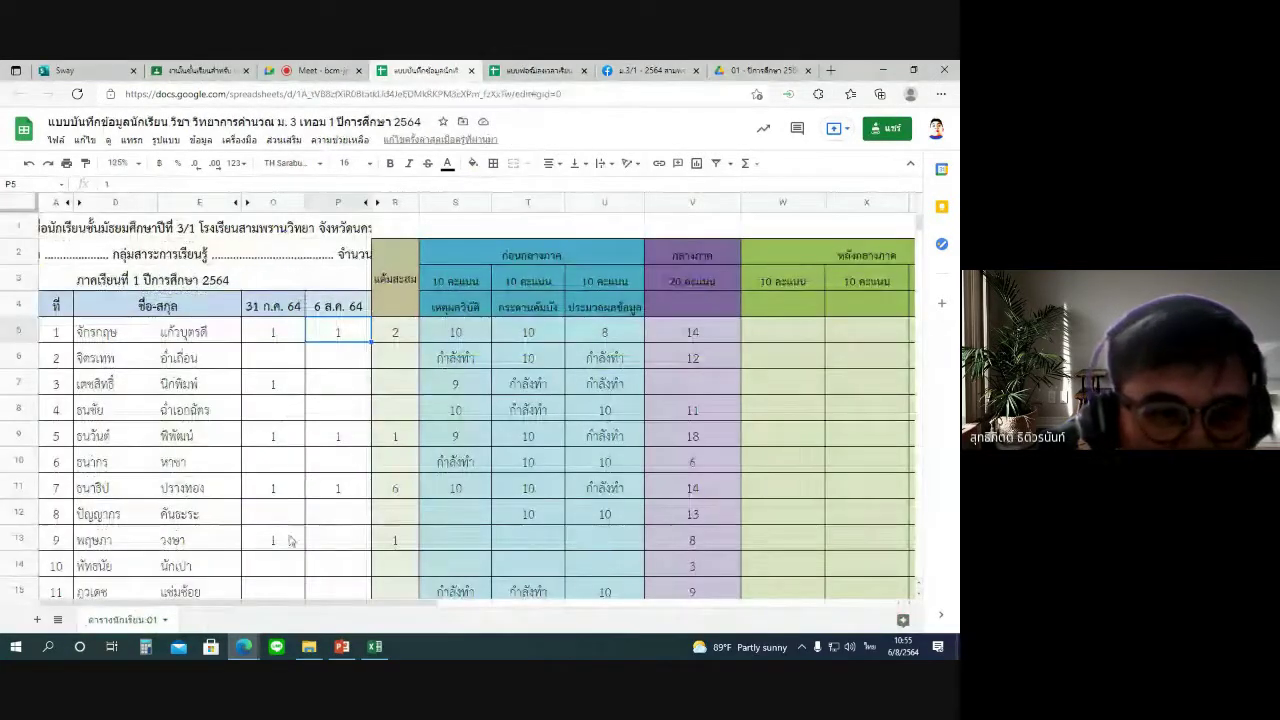
{"action": "left_click", "coordinate": [345, 540]}
{"action": "type", "text": "1"}
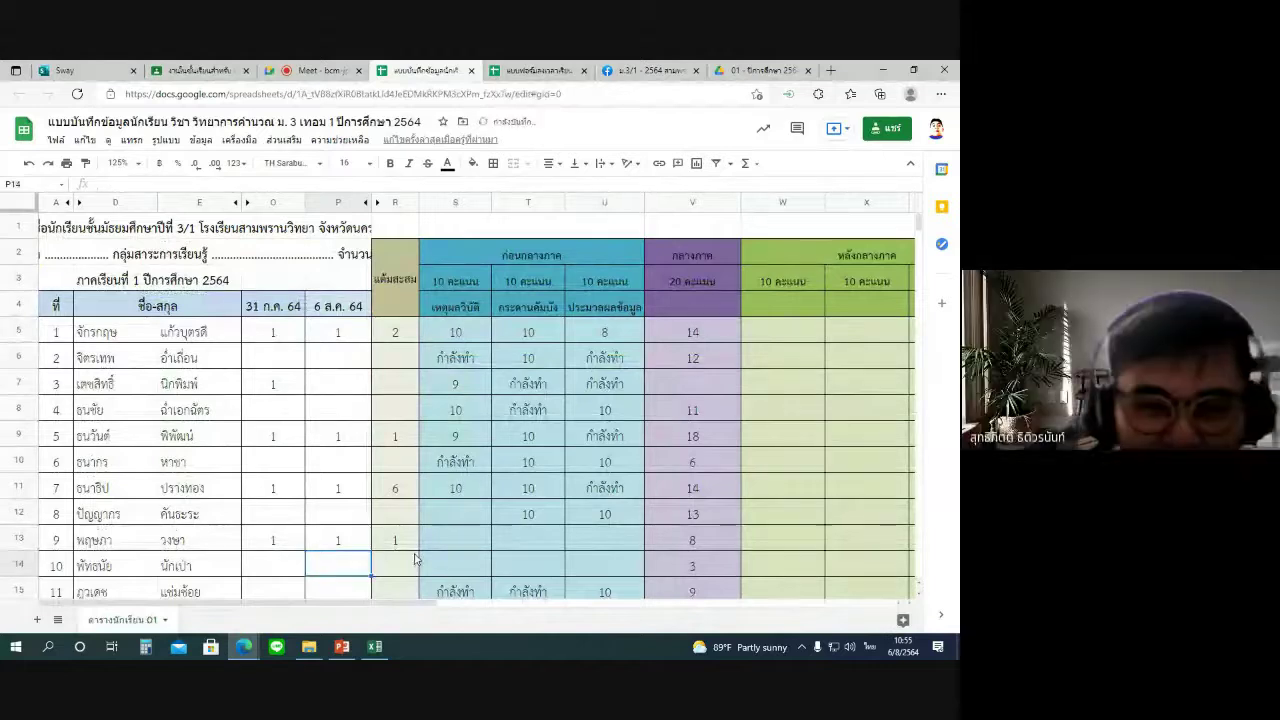
Enter the note "ส่งแล้ว ไปดู" for student number 9 in the เหตุผลวิบัติ worksheet column, cell S13.
{"action": "left_click", "coordinate": [443, 543]}
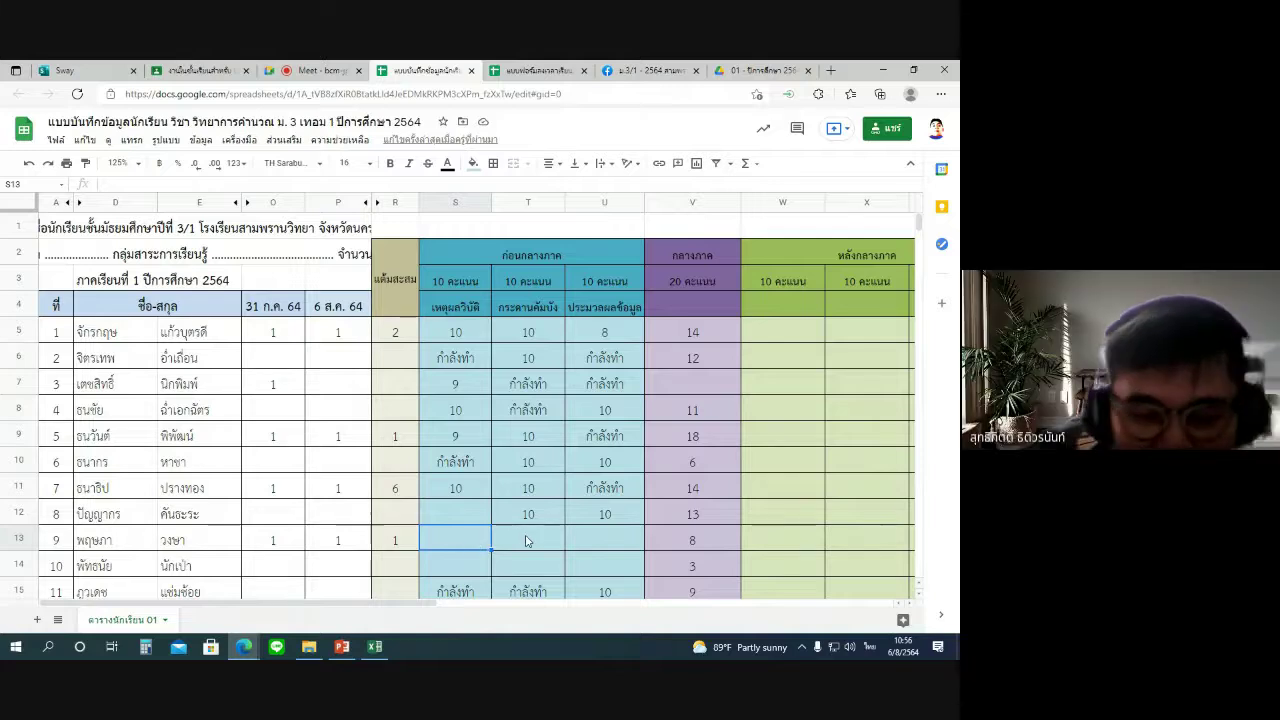
{"action": "type", "text": "ส่ง"}
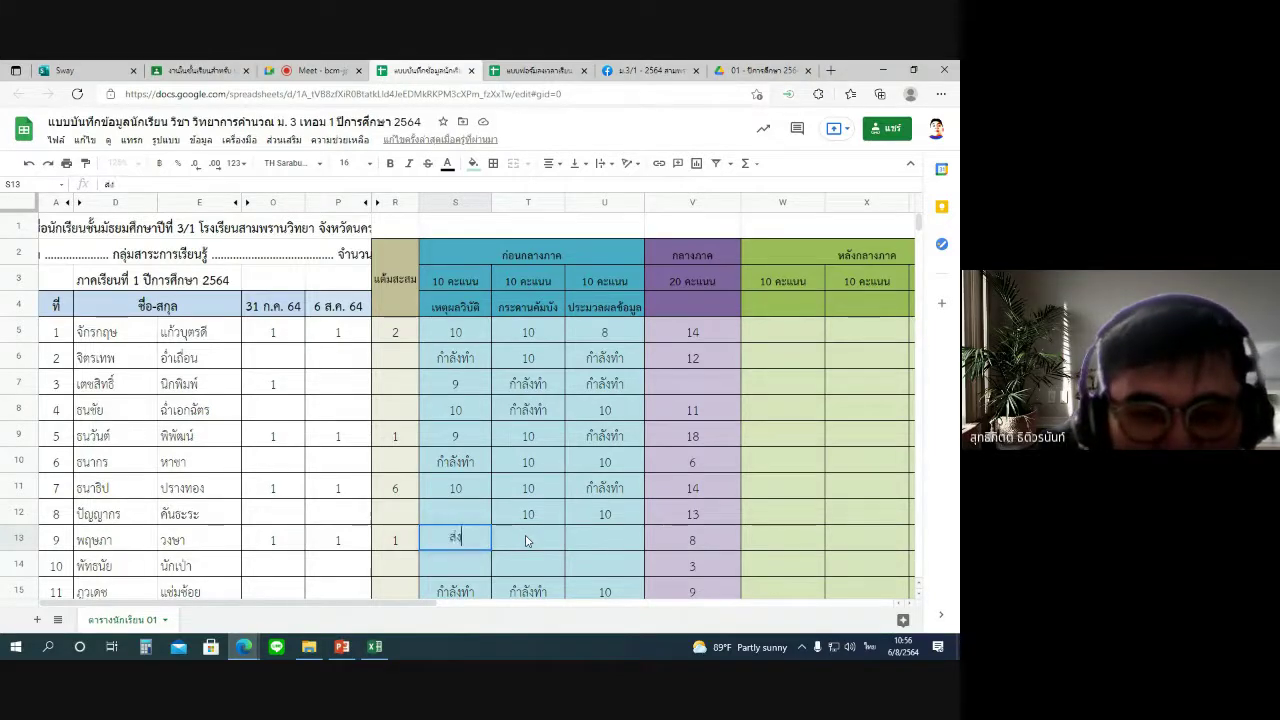
{"action": "type", "text": "แล้ว"}
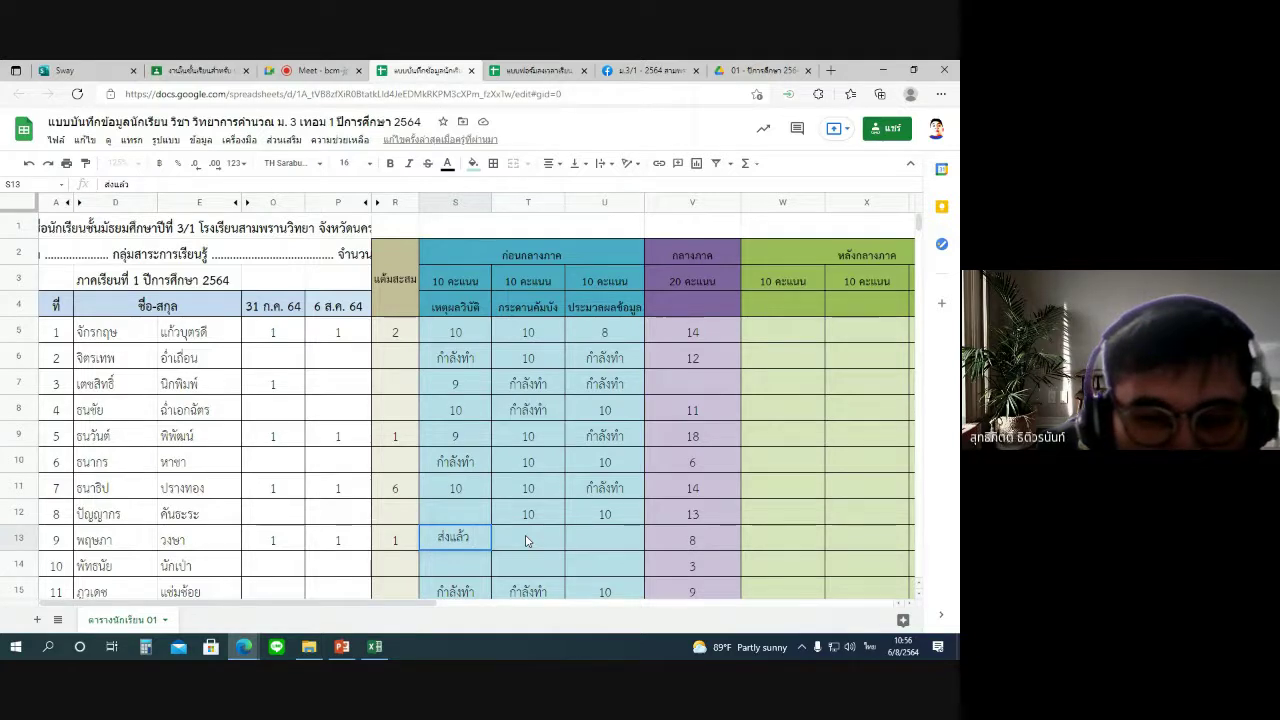
{"action": "type", "text": " ไปดู"}
{"action": "key", "text": "Return"}
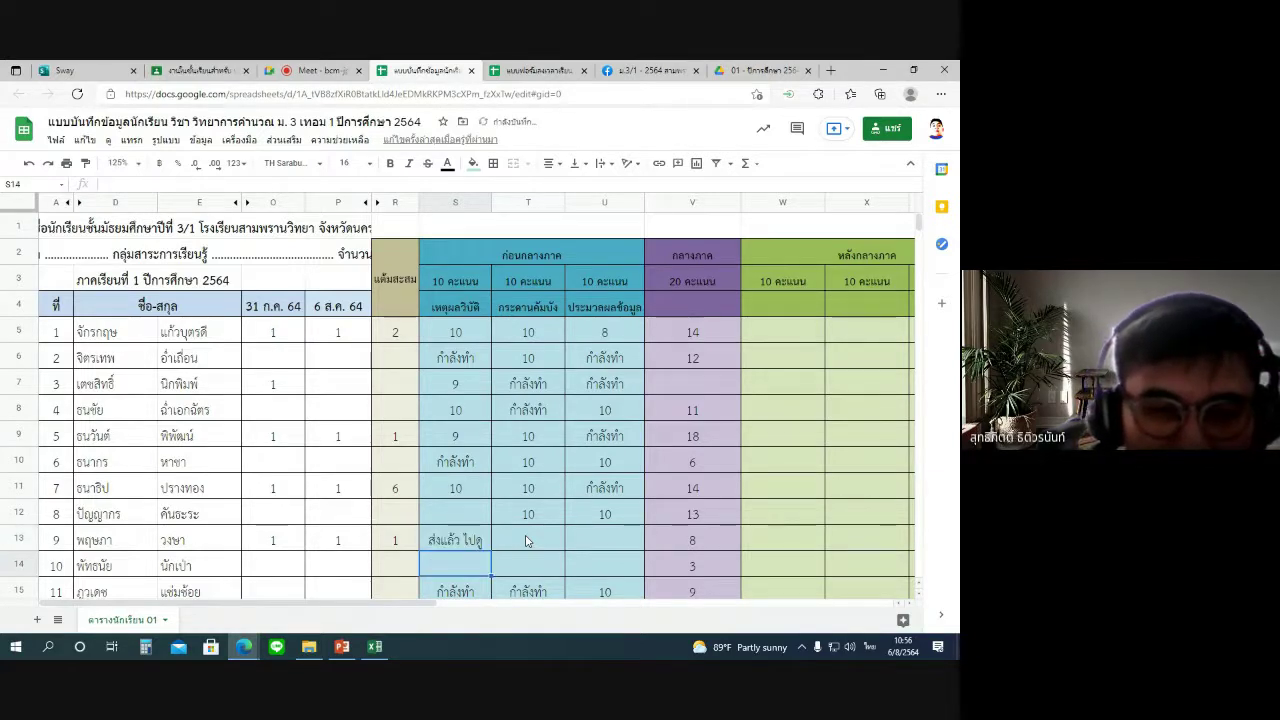
{"action": "key", "text": "Up"}
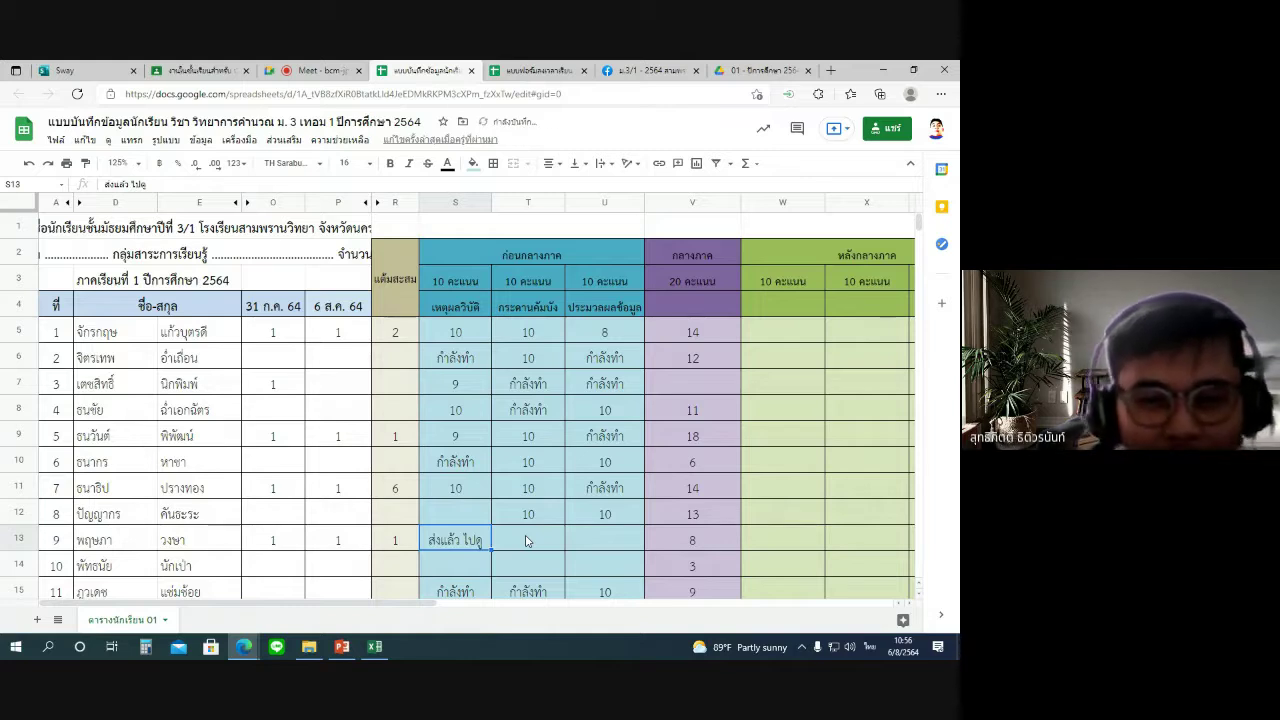
Review student number 9's worksheet entries in T13:U13 and midterm score in V13.
{"action": "left_click", "coordinate": [533, 542]}
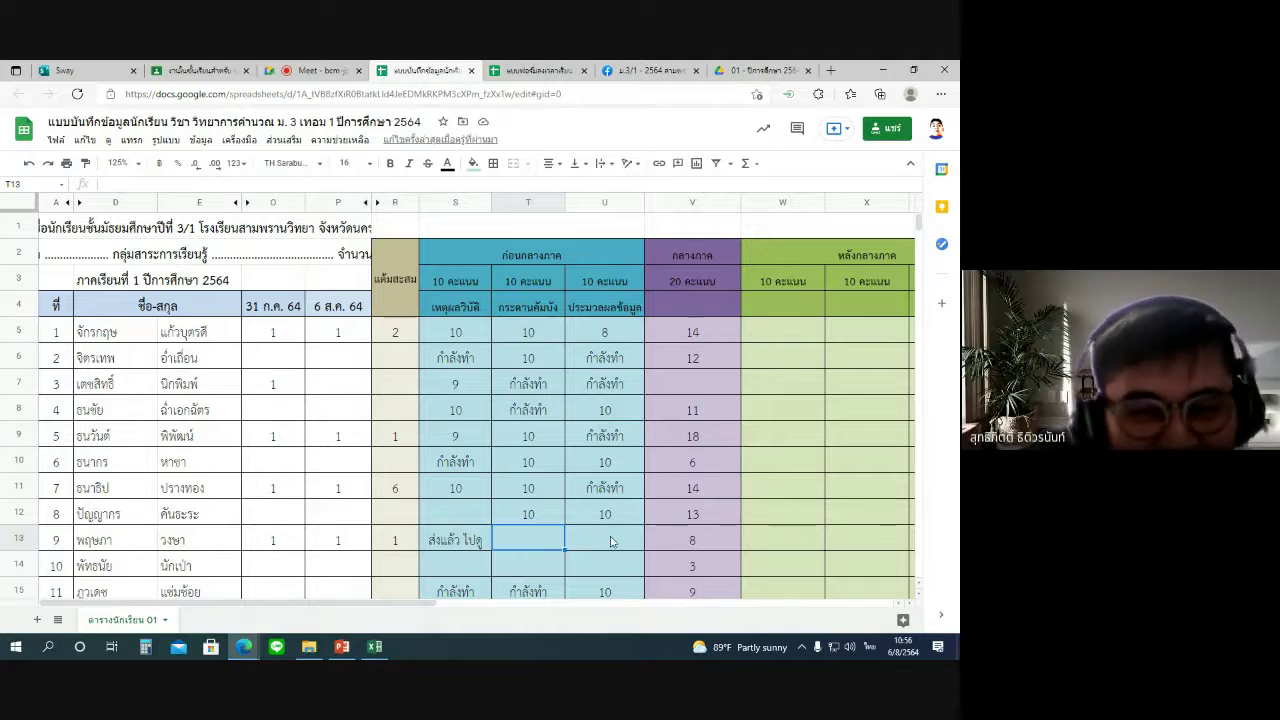
{"action": "left_click", "coordinate": [610, 540], "text": "shift"}
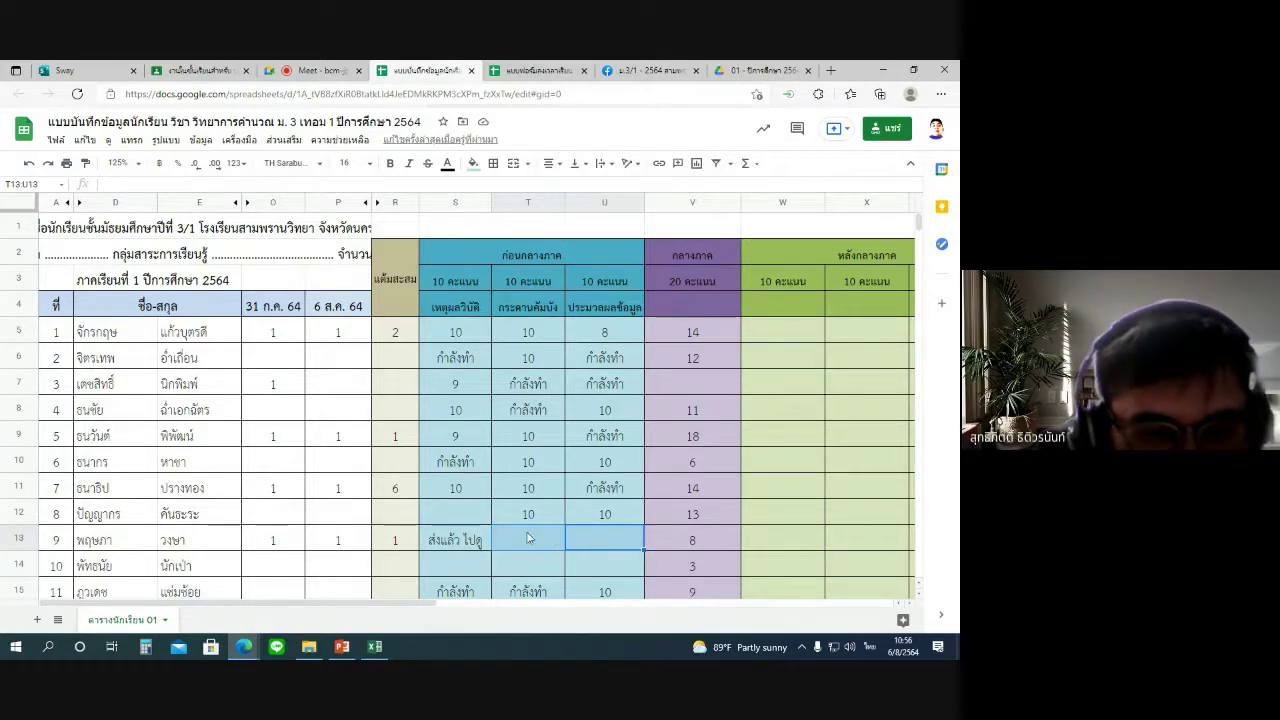
{"action": "left_click", "coordinate": [521, 538]}
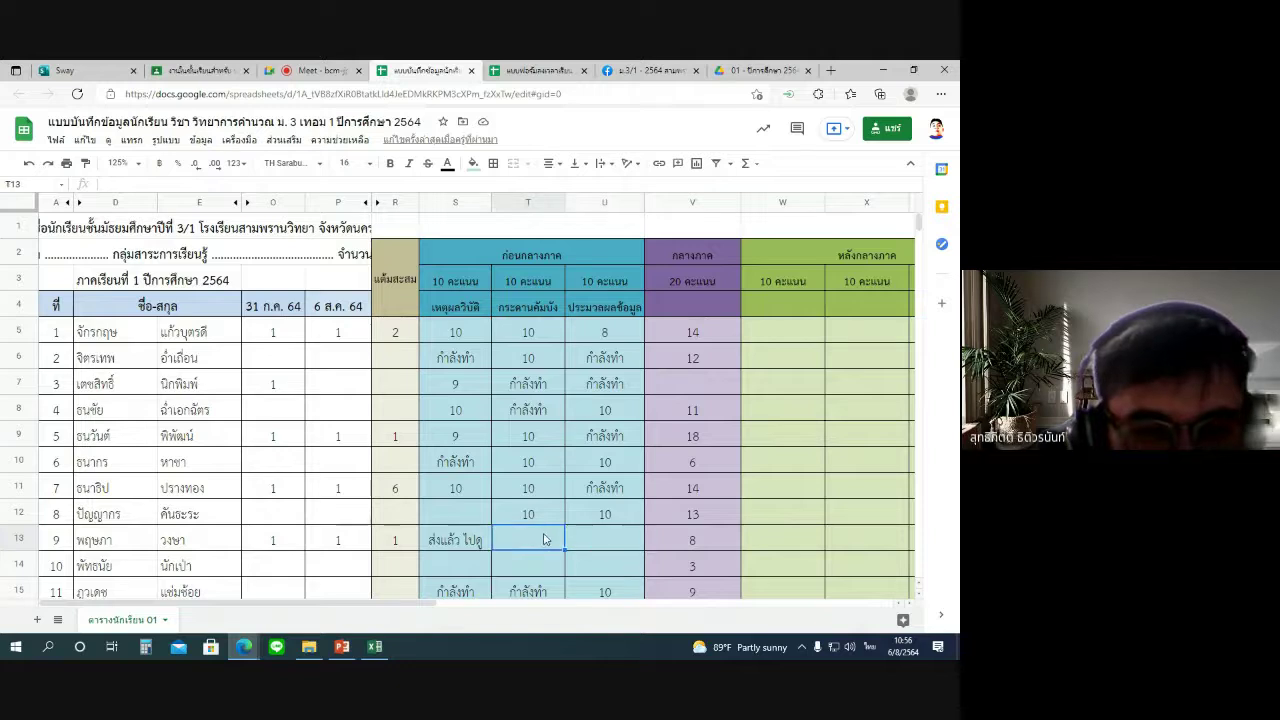
{"action": "left_click", "coordinate": [603, 539], "text": "shift"}
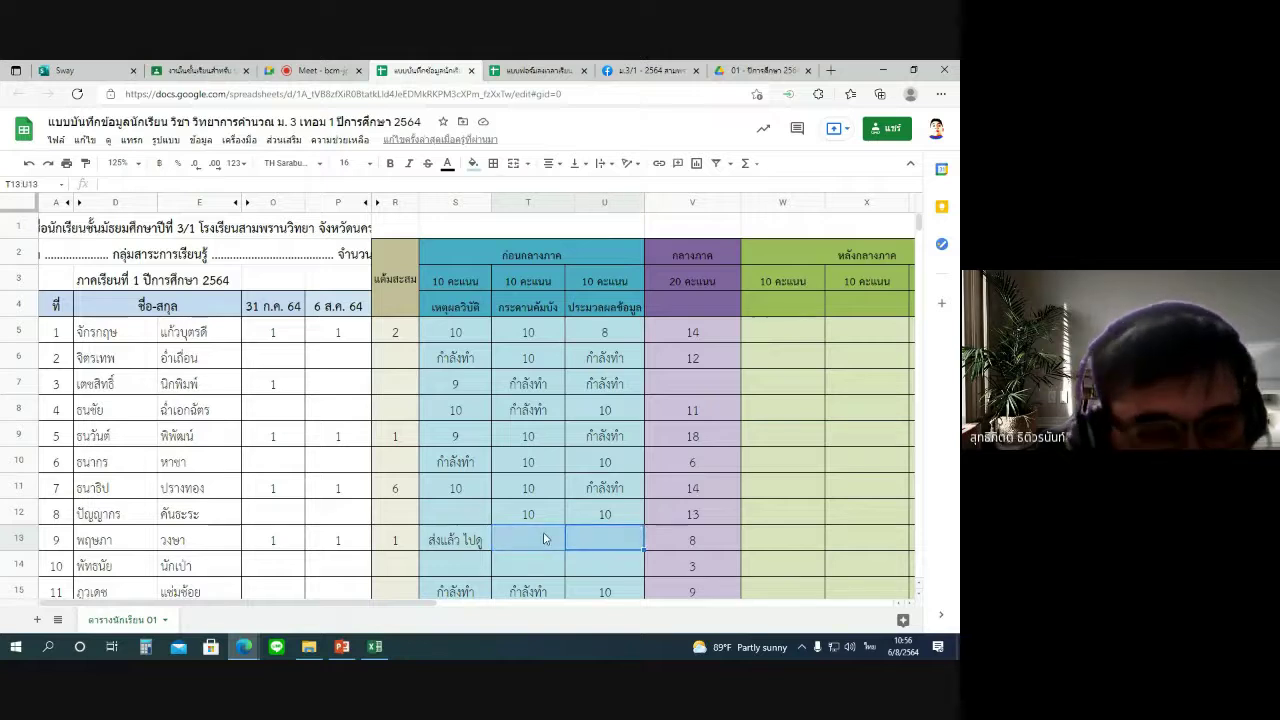
{"action": "left_click", "coordinate": [603, 539]}
{"action": "left_click_drag", "start_coordinate": [549, 541], "coordinate": [571, 534]}
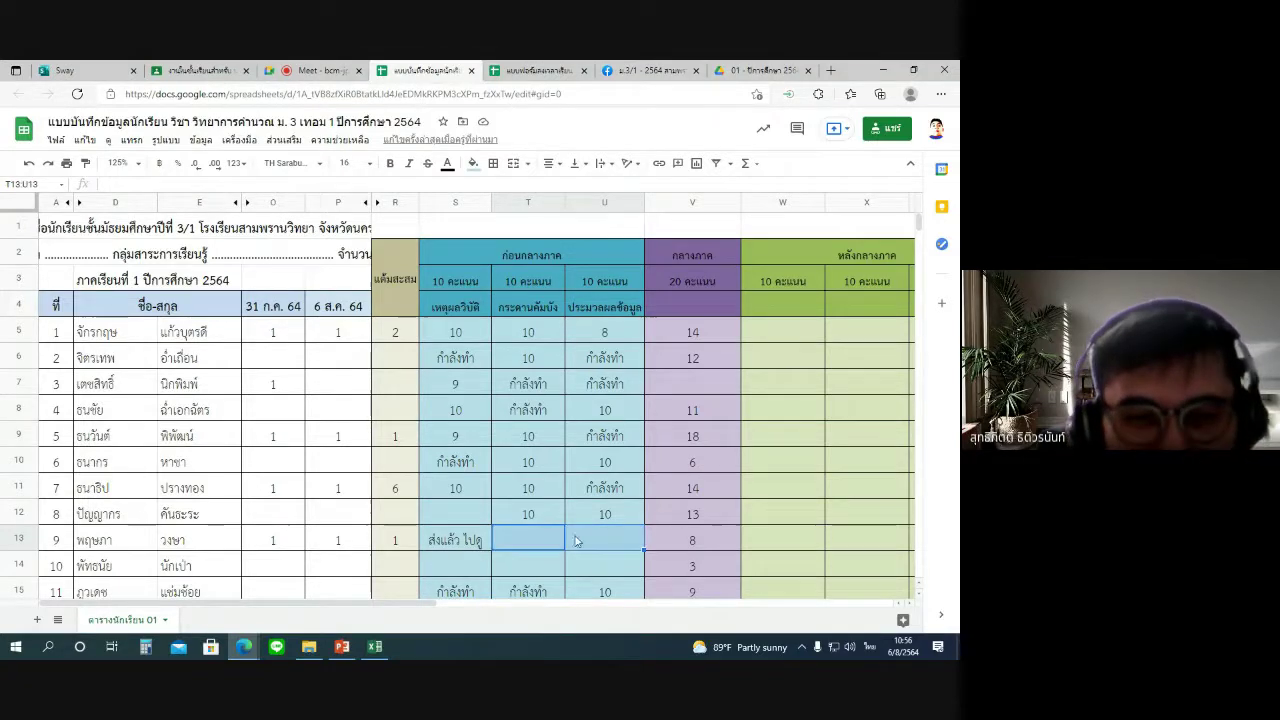
{"action": "left_click", "coordinate": [617, 534]}
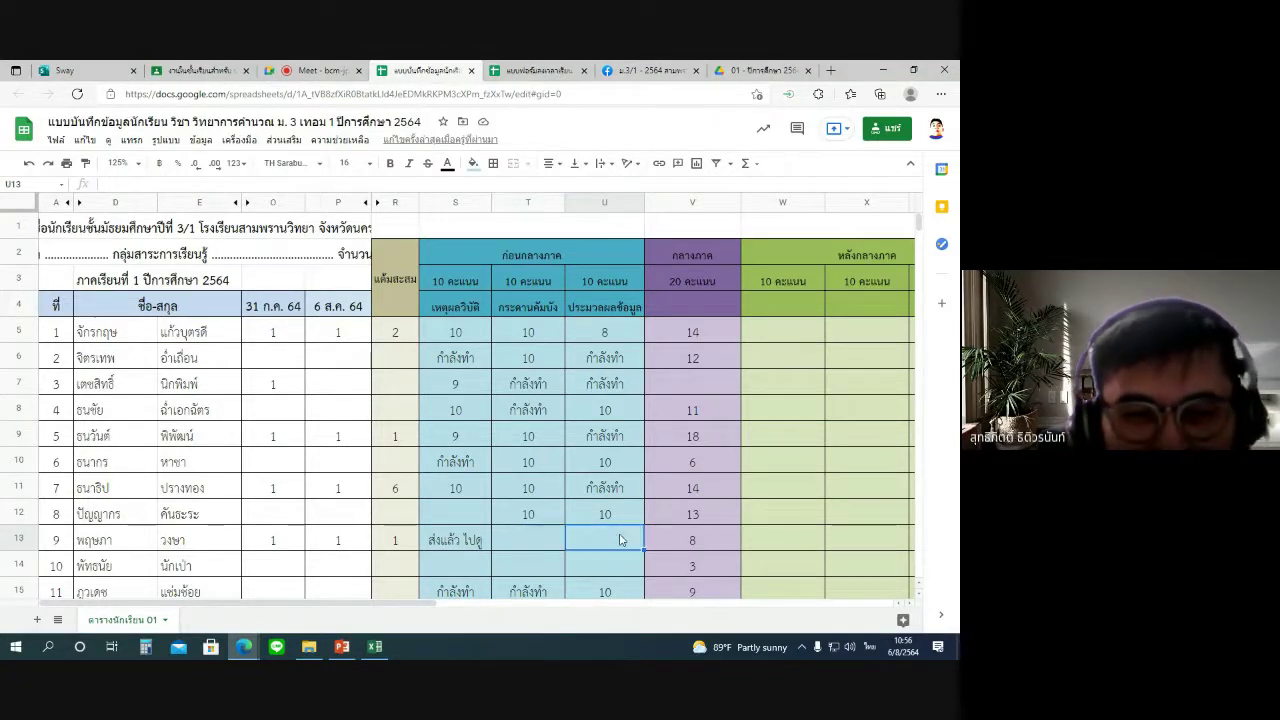
{"action": "left_click", "coordinate": [540, 541]}
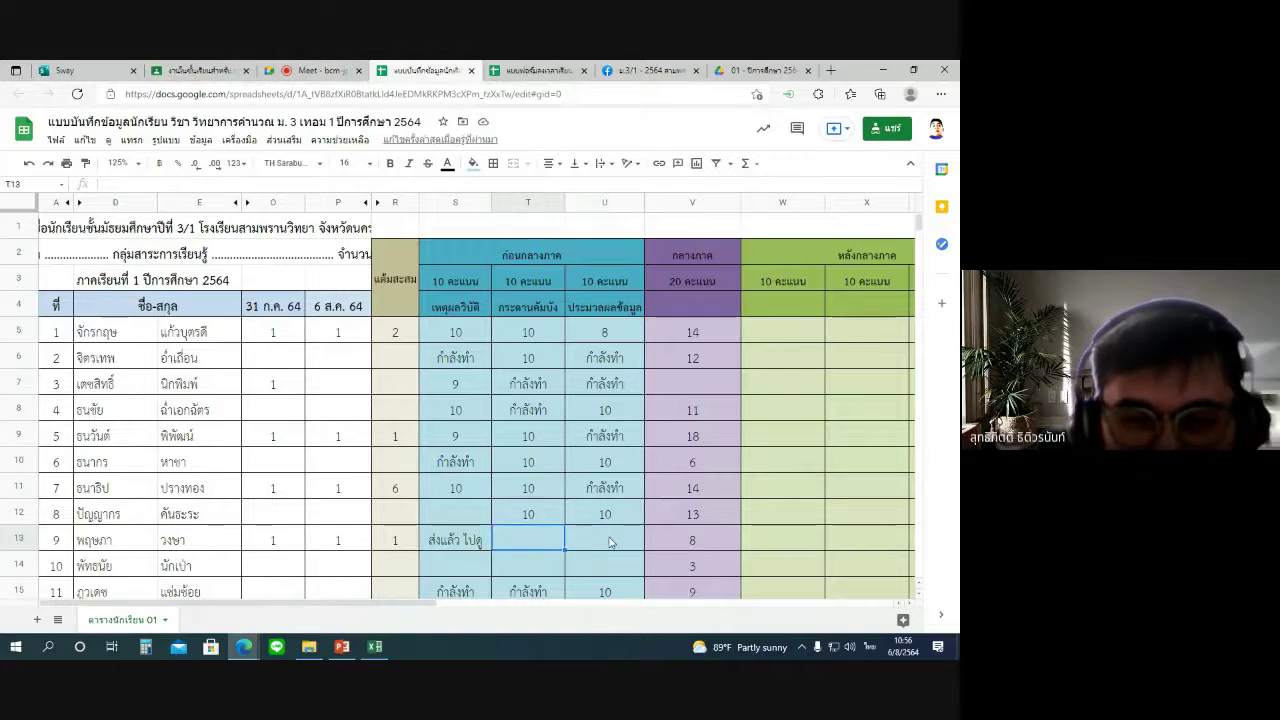
{"action": "left_click", "coordinate": [580, 543]}
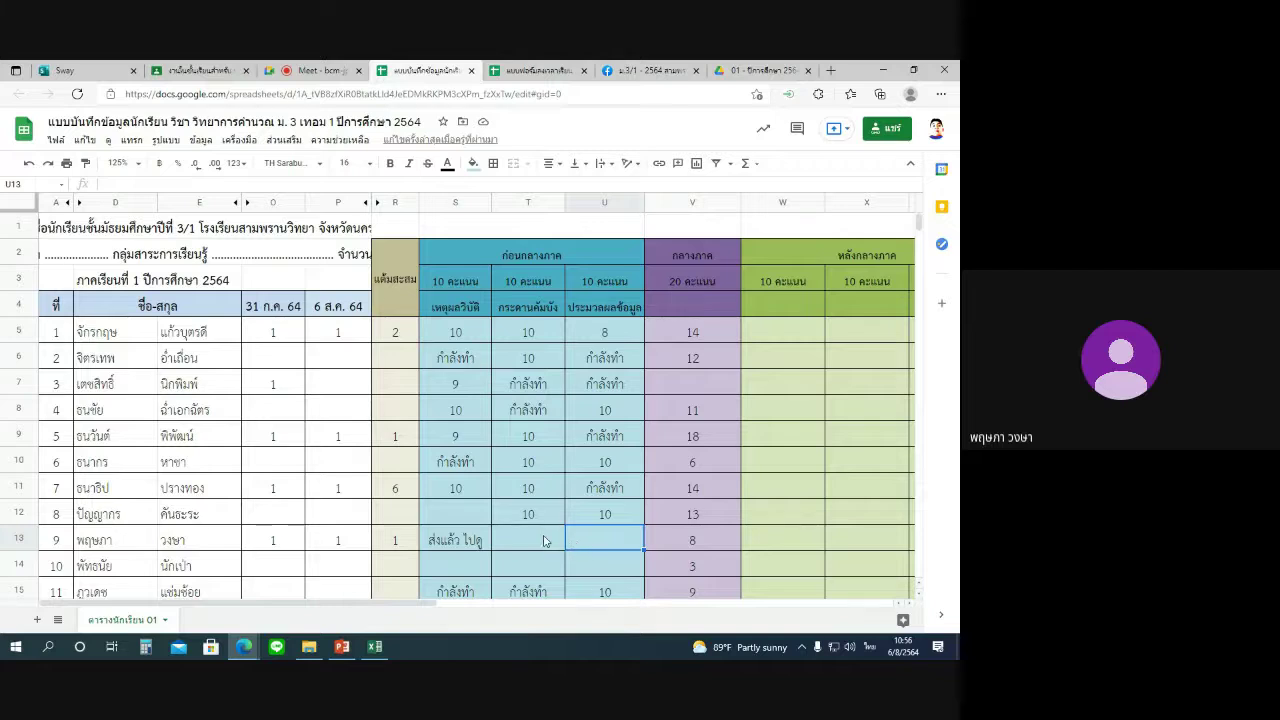
{"action": "left_click", "coordinate": [544, 541]}
{"action": "left_click_drag", "start_coordinate": [544, 541], "coordinate": [587, 541]}
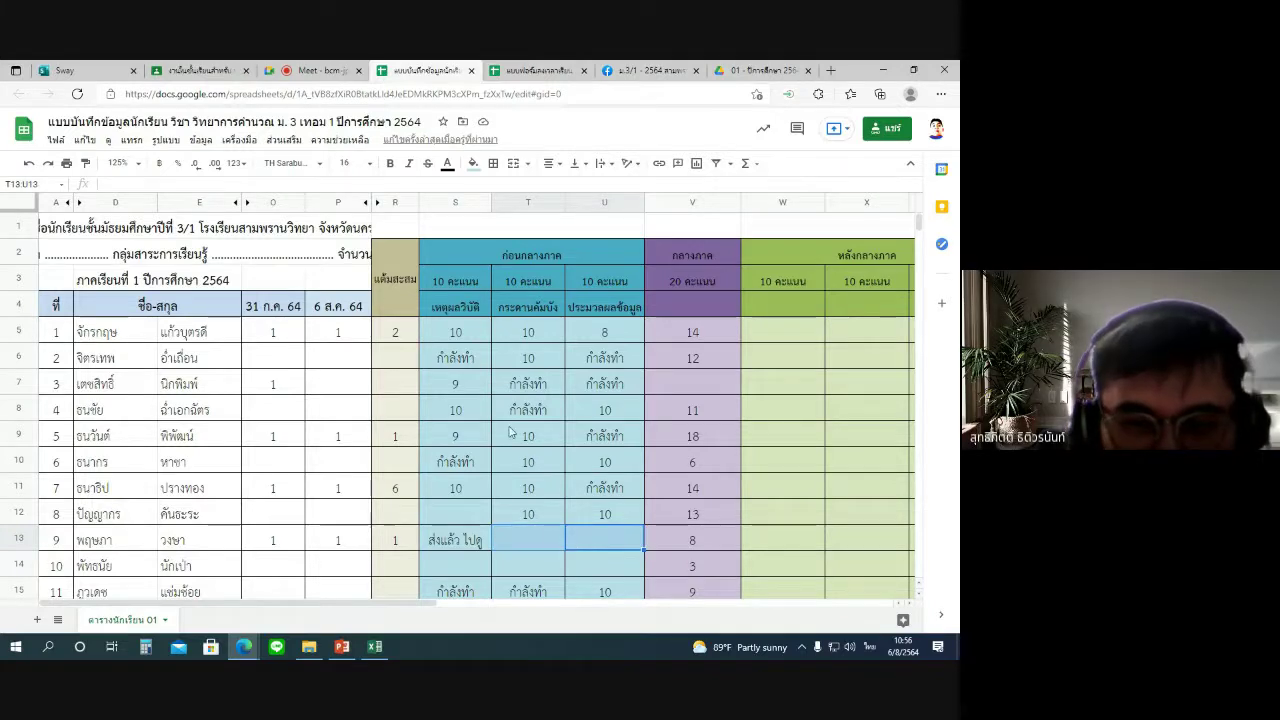
{"action": "left_click", "coordinate": [595, 555]}
{"action": "left_click", "coordinate": [698, 541]}
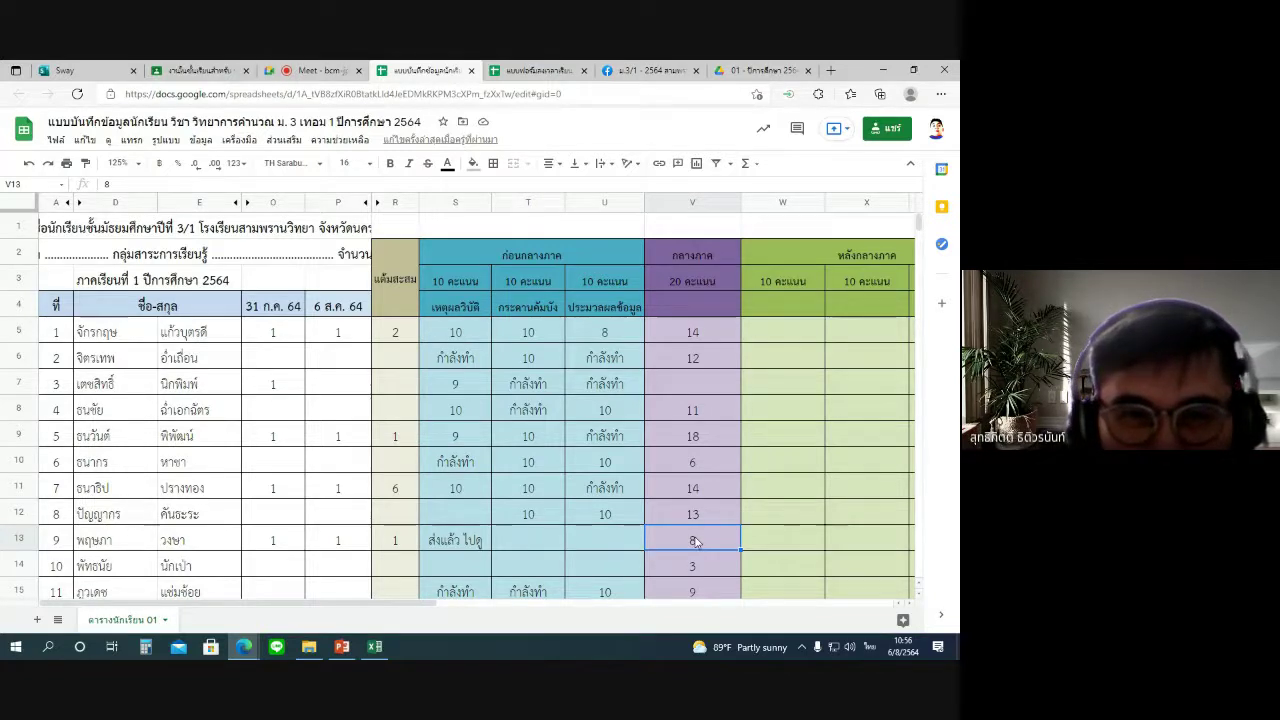
Look at the midterm test announcement in the class Facebook group and return to the student record spreadsheet.
{"action": "left_click", "coordinate": [648, 71]}
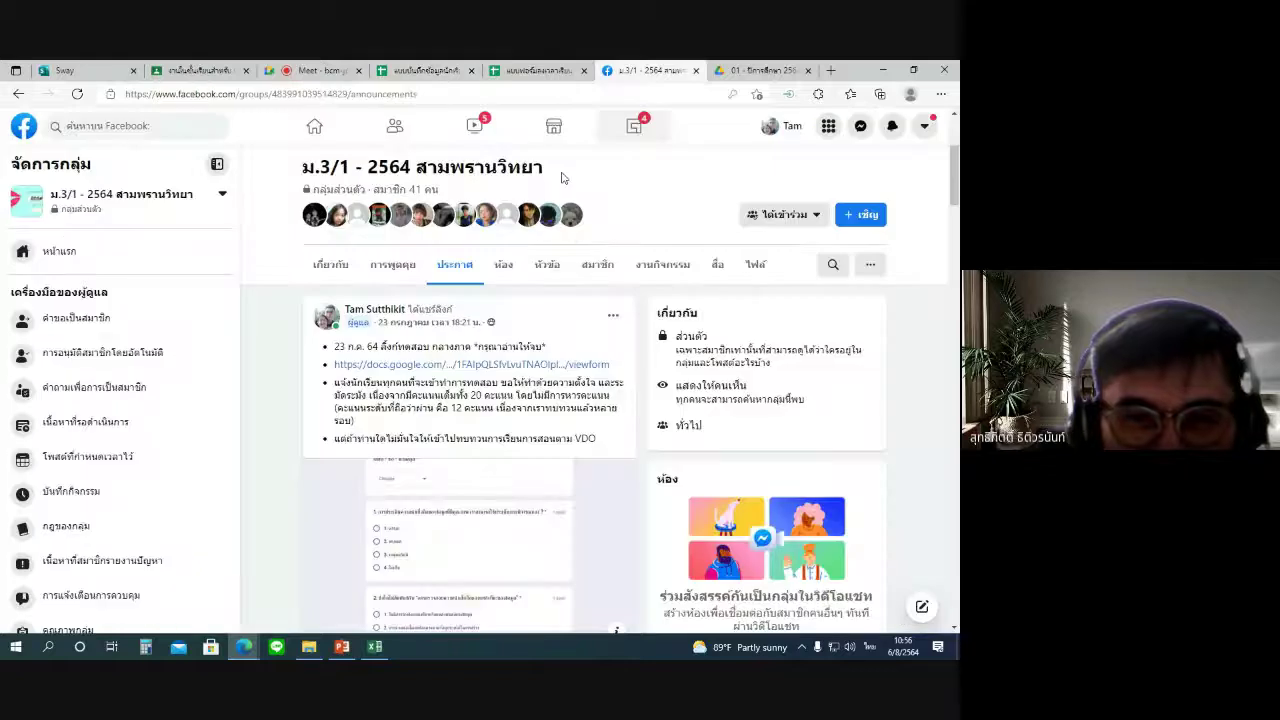
{"action": "scroll", "coordinate": [561, 178], "scroll_direction": "down", "scroll_amount": 1}
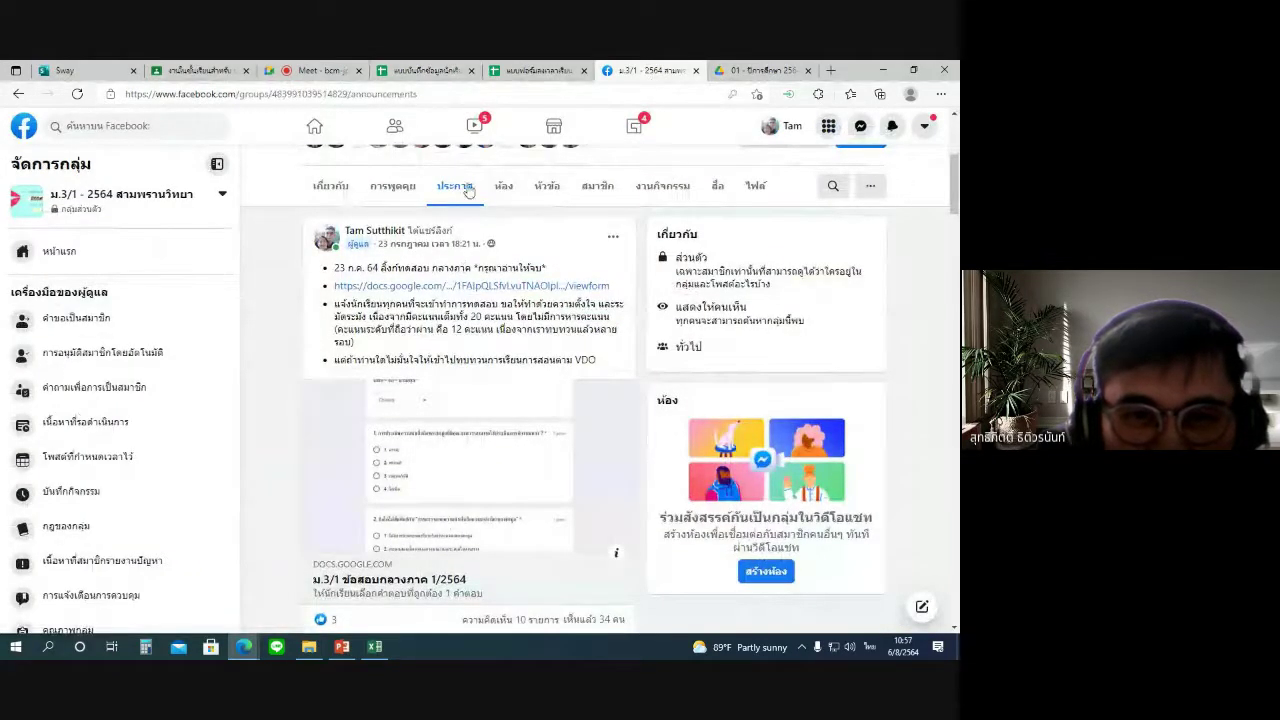
{"action": "left_click", "coordinate": [553, 72]}
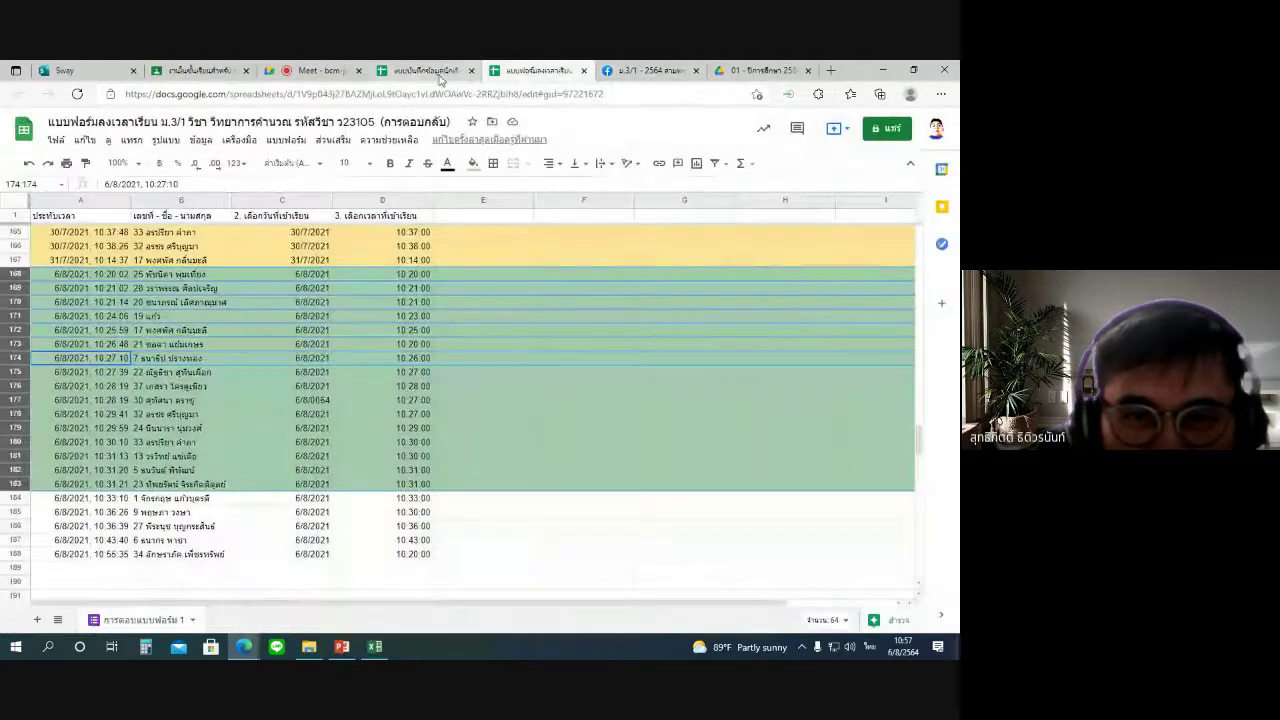
{"action": "left_click", "coordinate": [440, 71]}
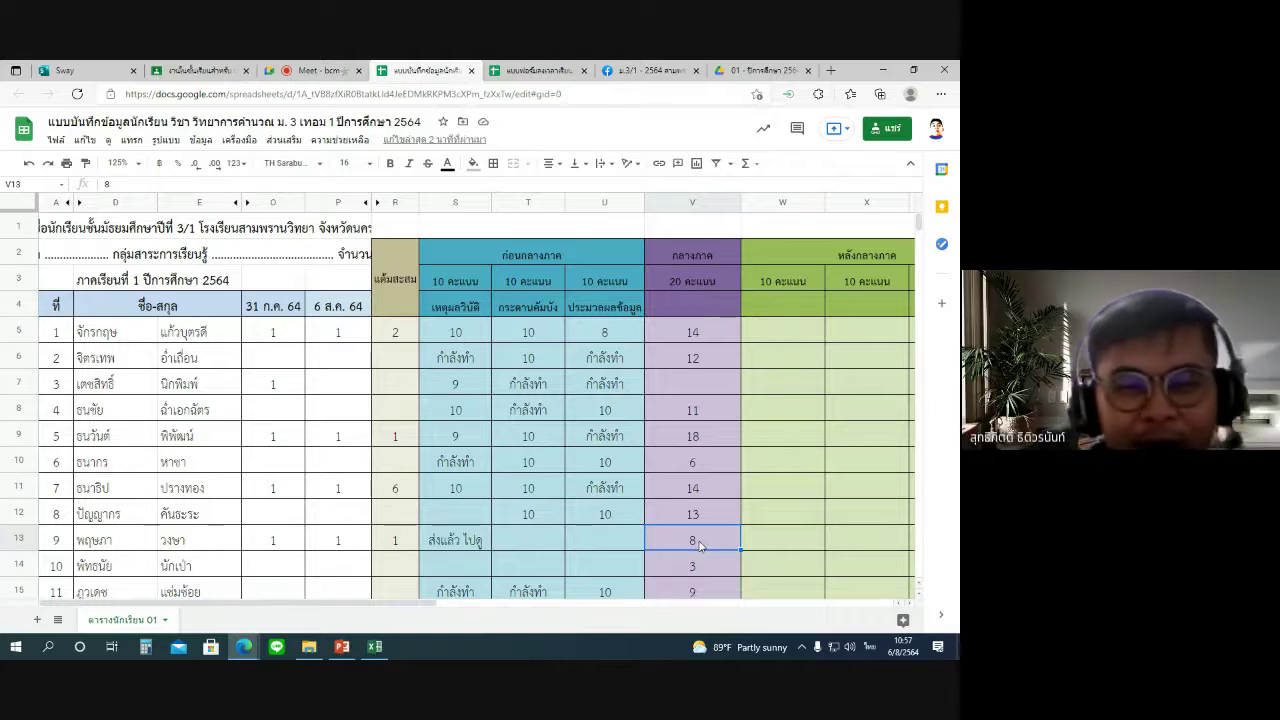
Check the attendance form responses and mark student number 6's attendance for 6 ส.ค. 64 in column P as 1.
{"action": "left_click", "coordinate": [455, 565]}
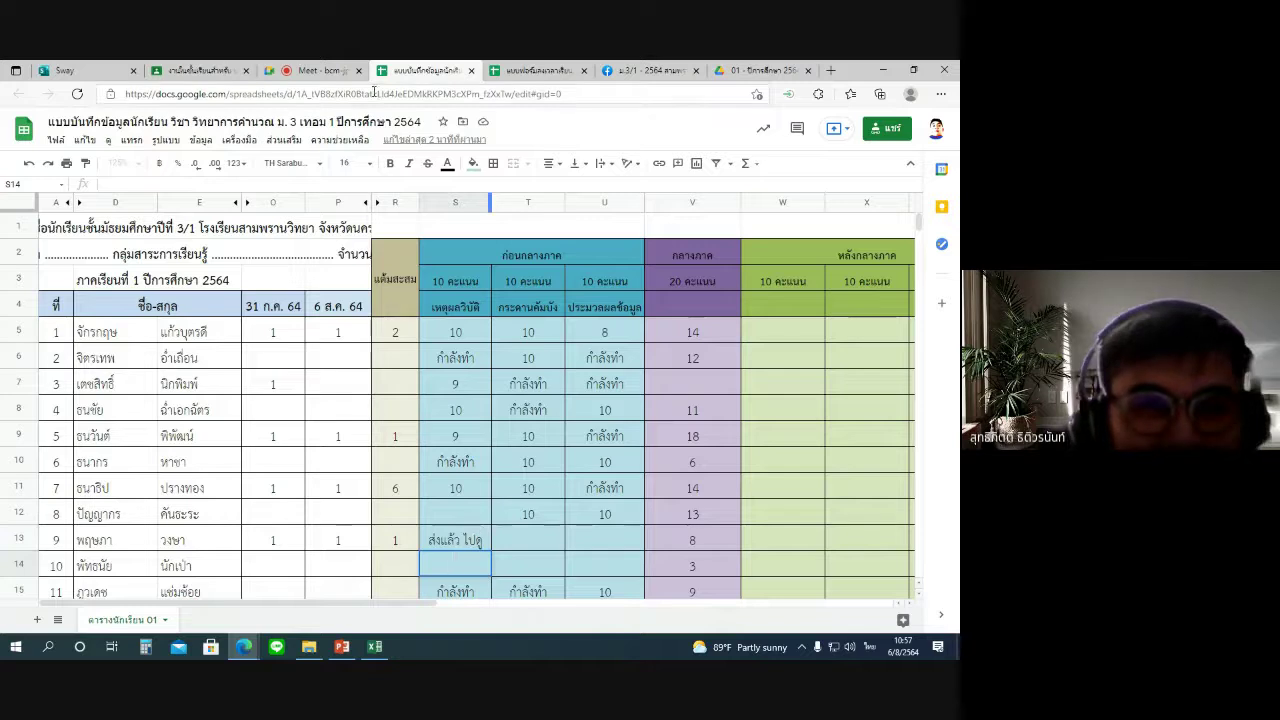
{"action": "key", "text": "ctrl+Tab"}
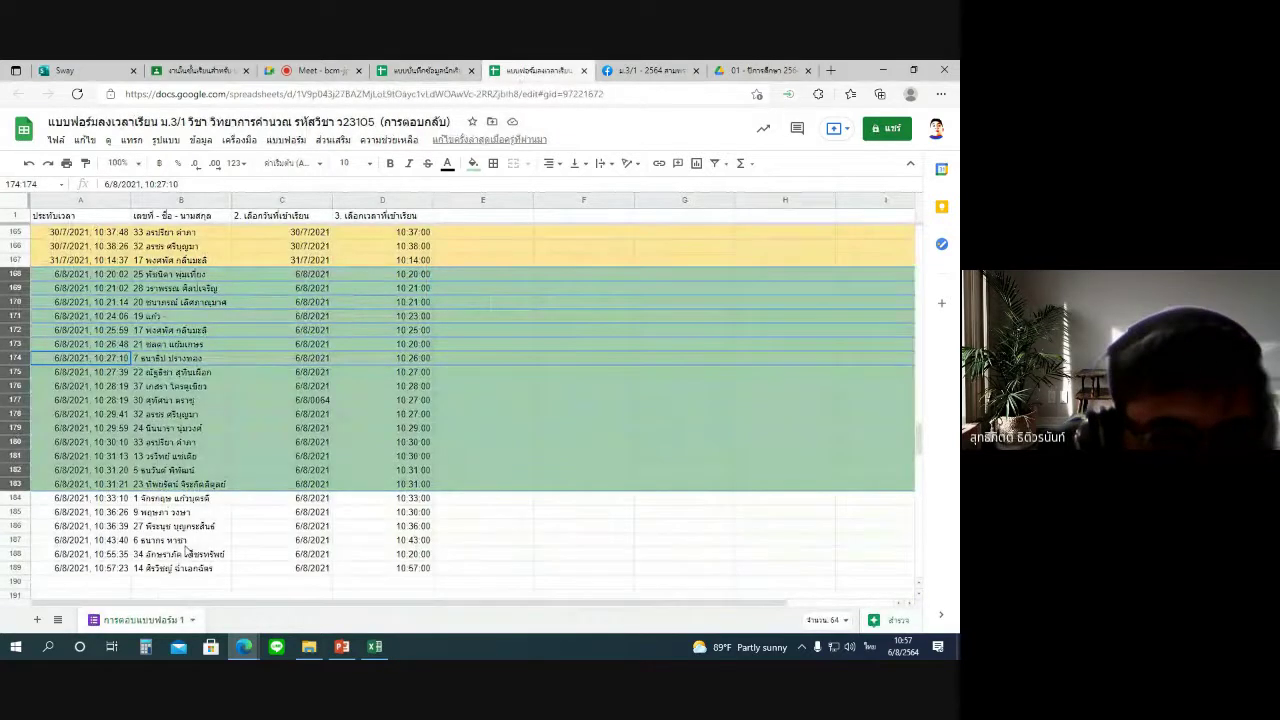
{"action": "left_click", "coordinate": [421, 71]}
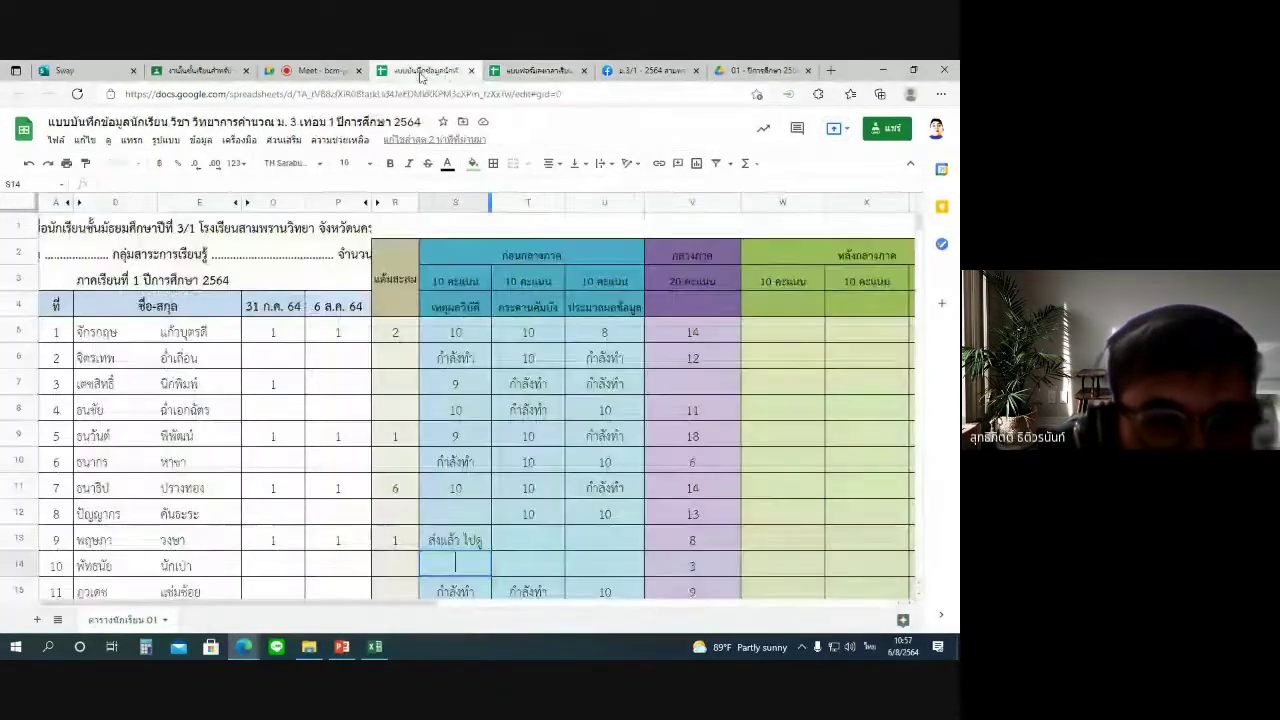
{"action": "left_click", "coordinate": [338, 461]}
{"action": "type", "text": "1"}
{"action": "left_click", "coordinate": [402, 463]}
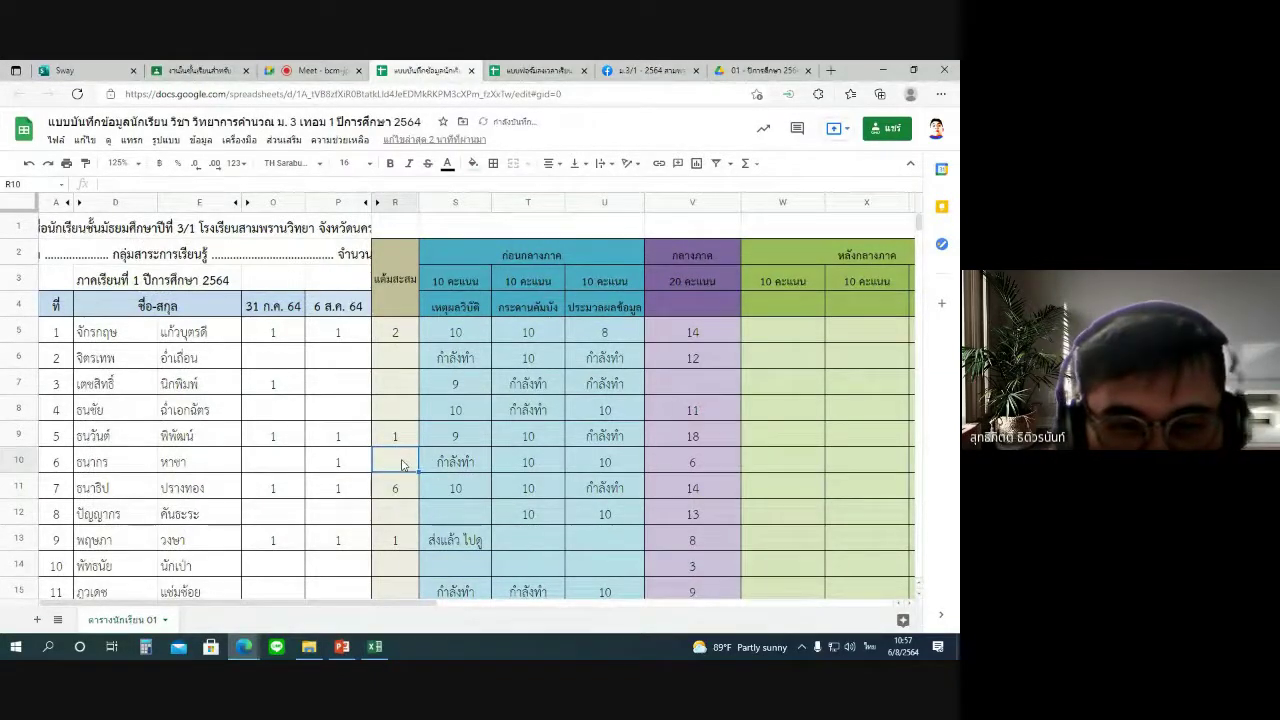
{"action": "left_click", "coordinate": [463, 467]}
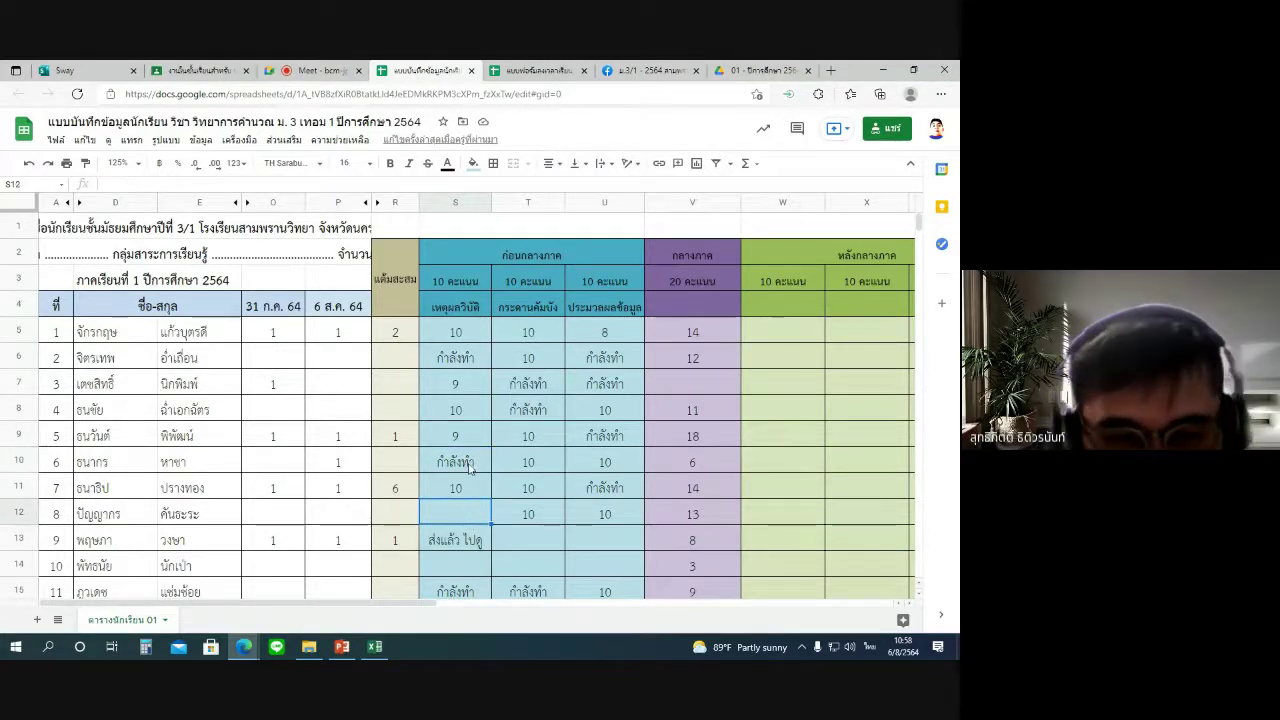
{"action": "scroll", "coordinate": [472, 526], "scroll_direction": "down", "scroll_amount": 6}
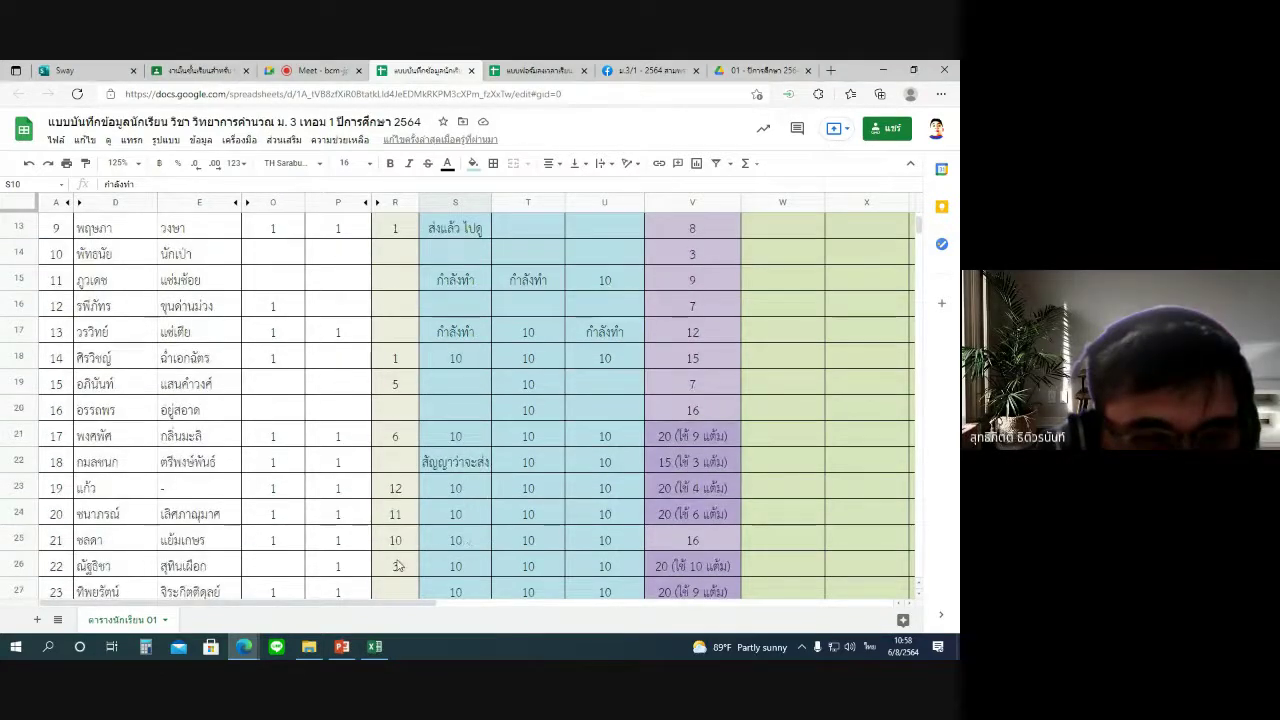
Enter a score of 9 for student number 6 in the เหตุผลวิบัติ worksheet column, cell S10.
{"action": "scroll", "coordinate": [285, 575], "scroll_direction": "down", "scroll_amount": 3}
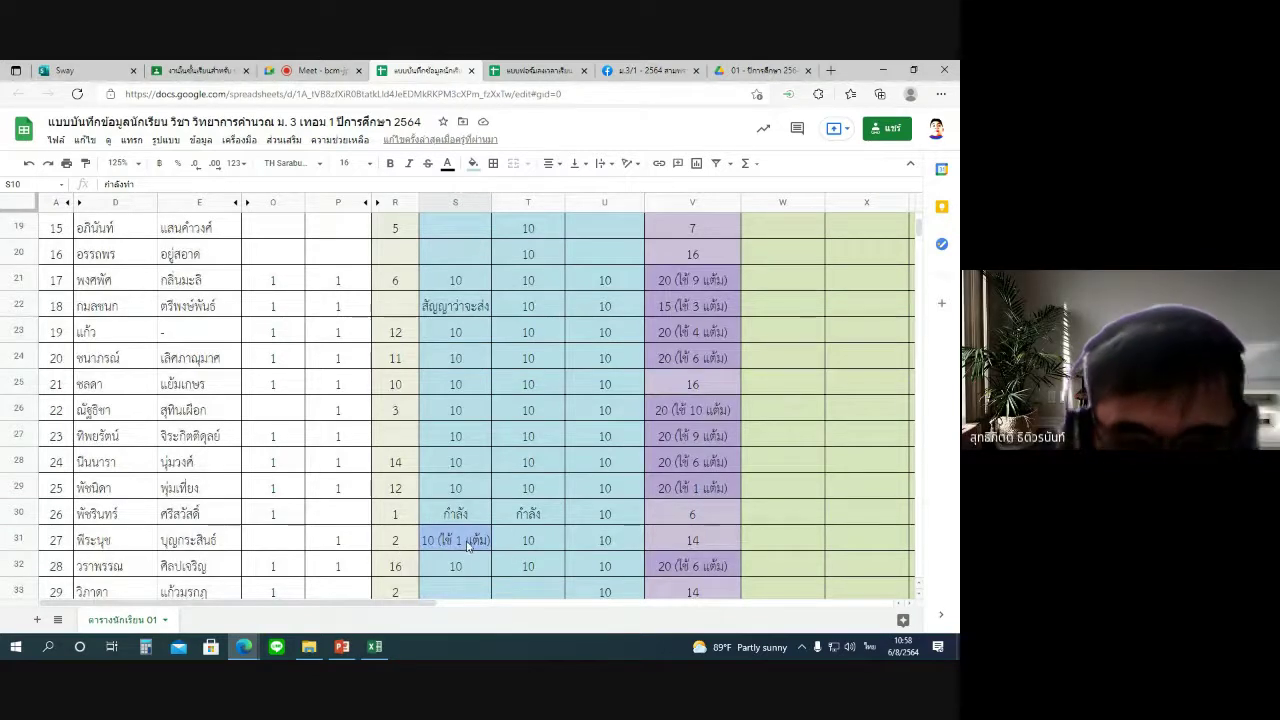
{"action": "scroll", "coordinate": [467, 545], "scroll_direction": "up", "scroll_amount": 5}
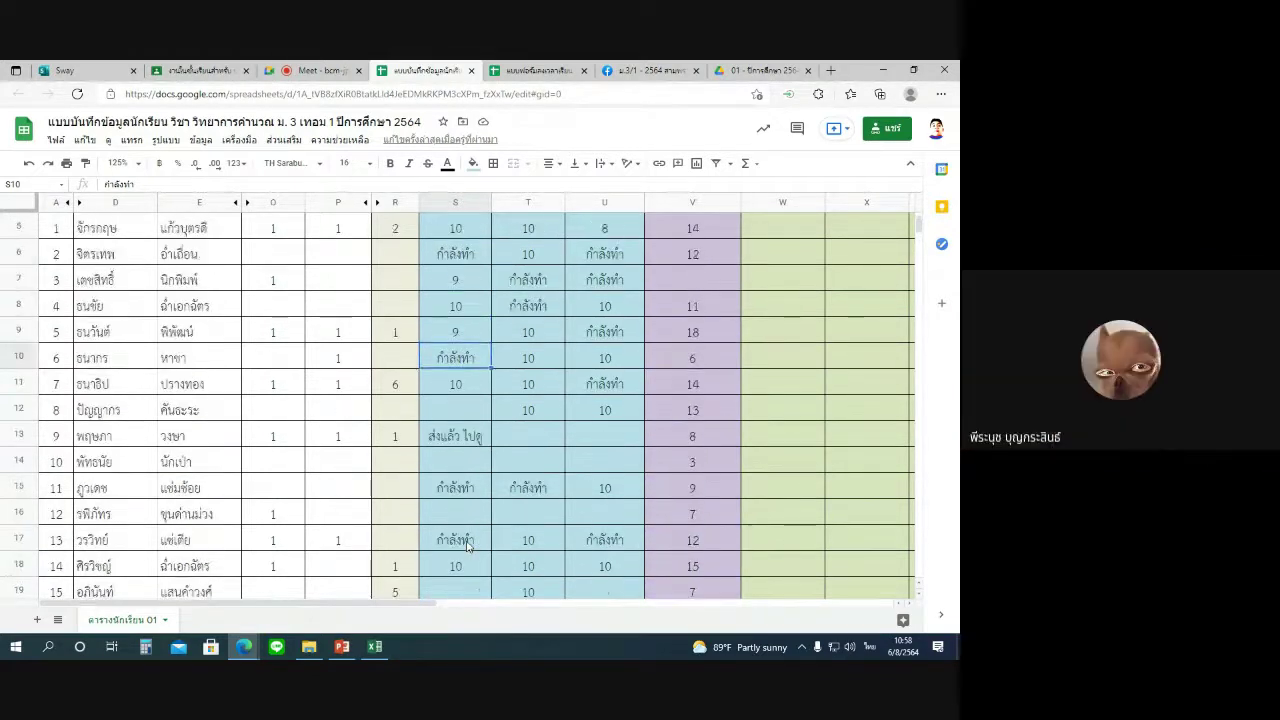
{"action": "scroll", "coordinate": [501, 437], "scroll_direction": "up", "scroll_amount": 1}
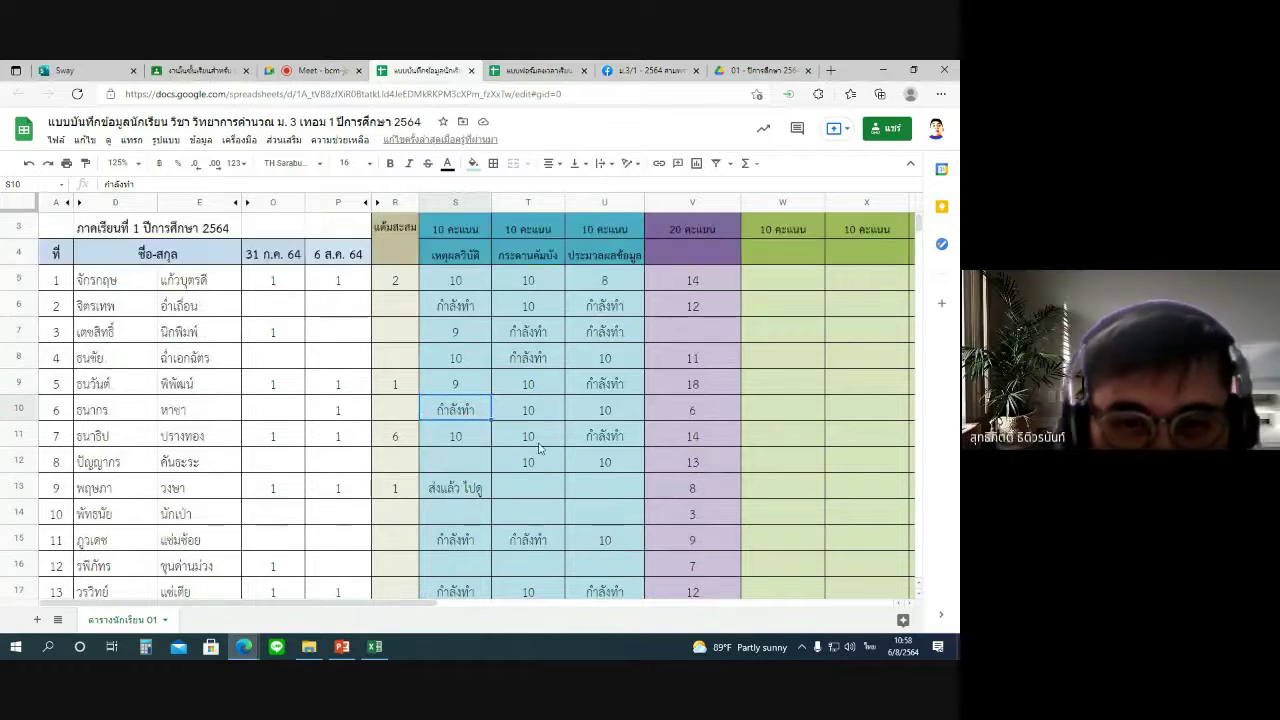
{"action": "type", "text": "9"}
{"action": "left_click", "coordinate": [532, 454]}
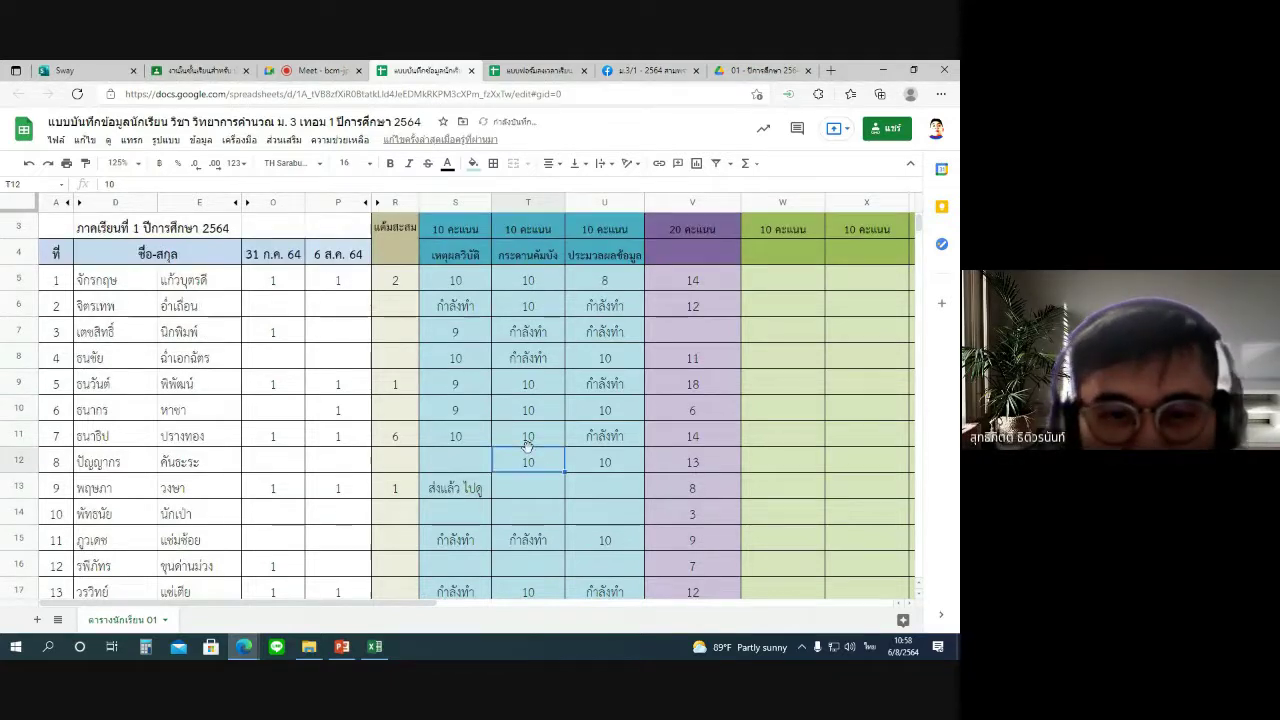
Review student number 6's worksheet scores in S10:U10 and midterm score in V10.
{"action": "left_click", "coordinate": [472, 411]}
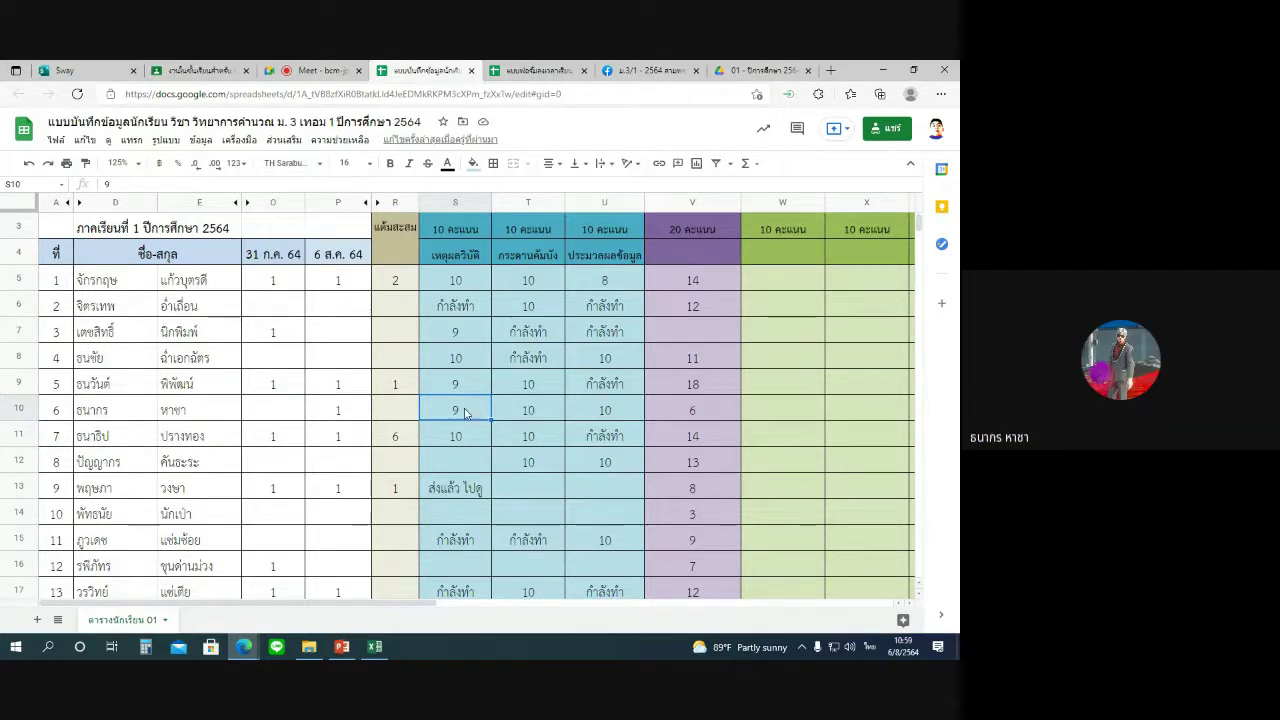
{"action": "left_click", "coordinate": [600, 412]}
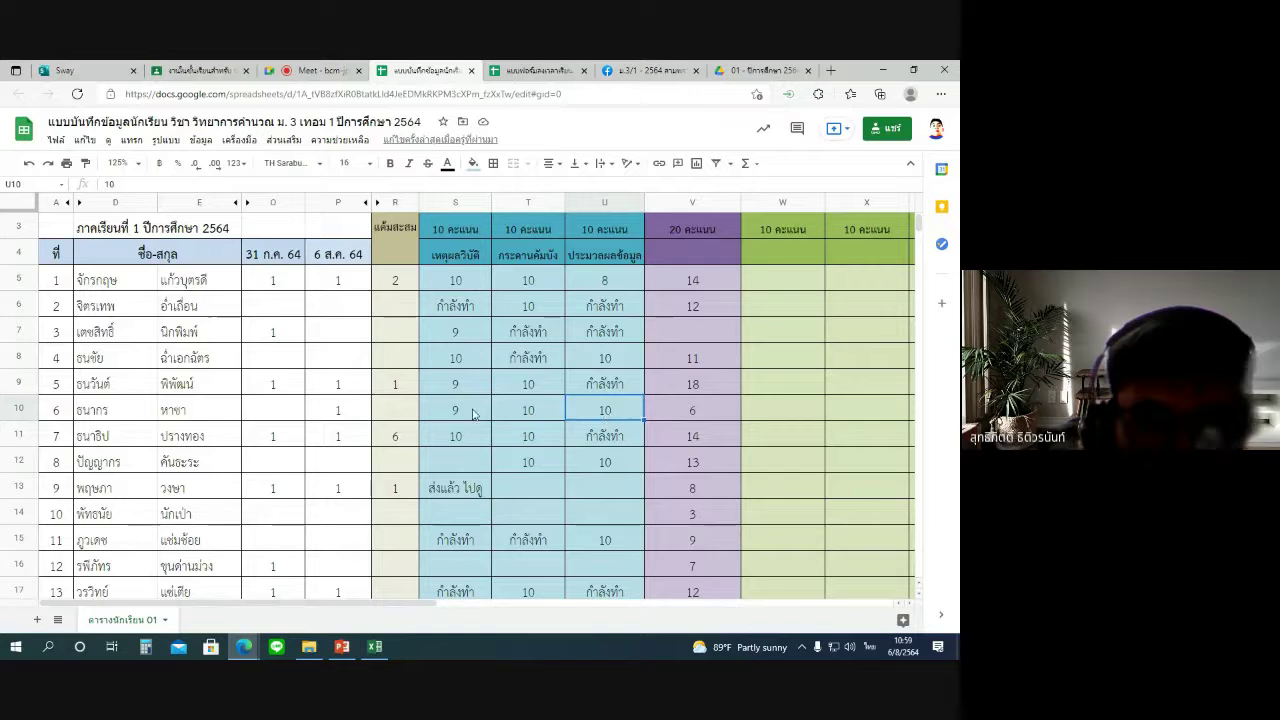
{"action": "left_click_drag", "start_coordinate": [470, 412], "coordinate": [605, 412]}
{"action": "left_click", "coordinate": [692, 412]}
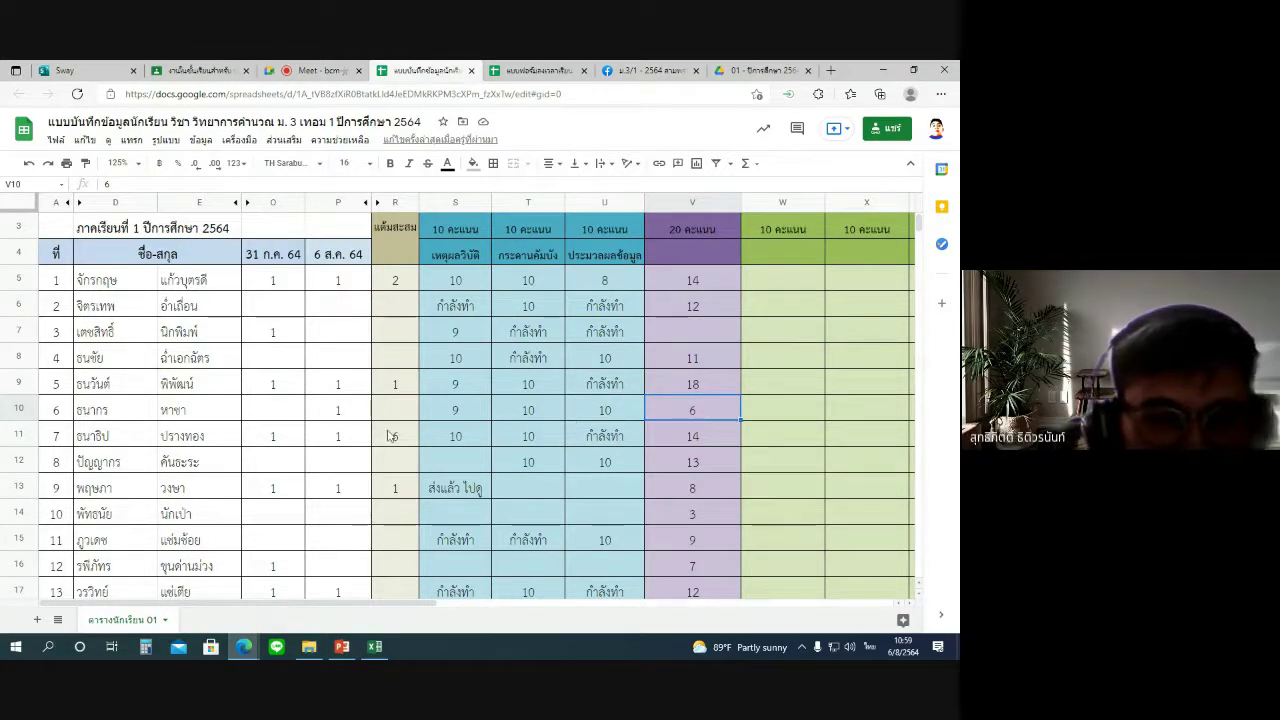
Check the attendance form responses and mark student number 34's attendance for 6 ส.ค. 64 in cell P38 as 1.
{"action": "left_click", "coordinate": [540, 70]}
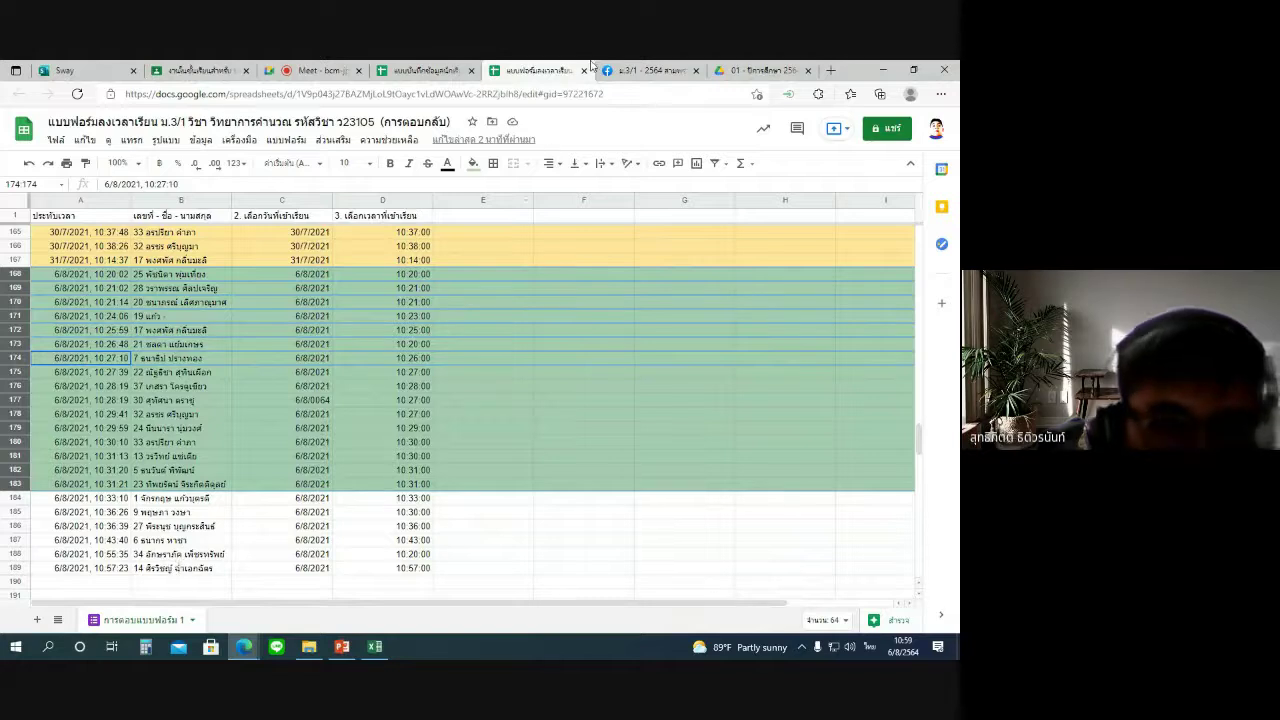
{"action": "key", "text": "ctrl+shift+Tab"}
{"action": "scroll", "coordinate": [320, 565], "scroll_direction": "down", "scroll_amount": 5}
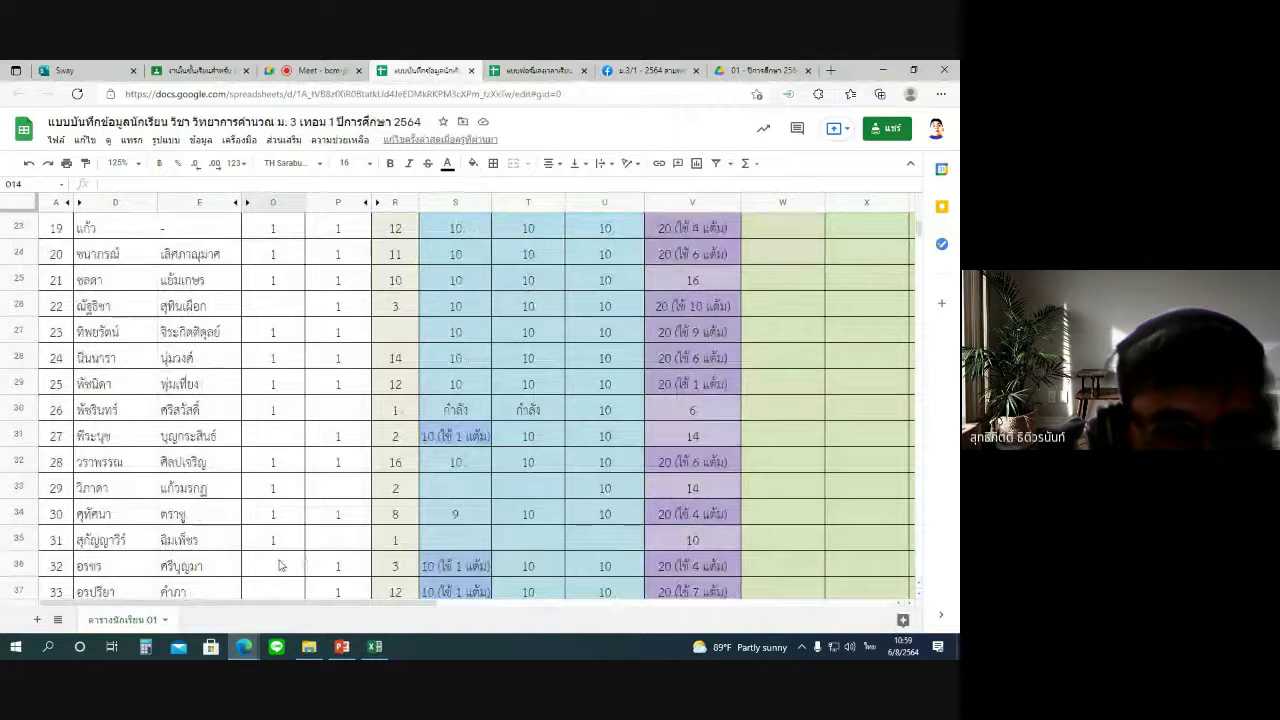
{"action": "scroll", "coordinate": [284, 565], "scroll_direction": "down", "scroll_amount": 1}
{"action": "left_click", "coordinate": [340, 567]}
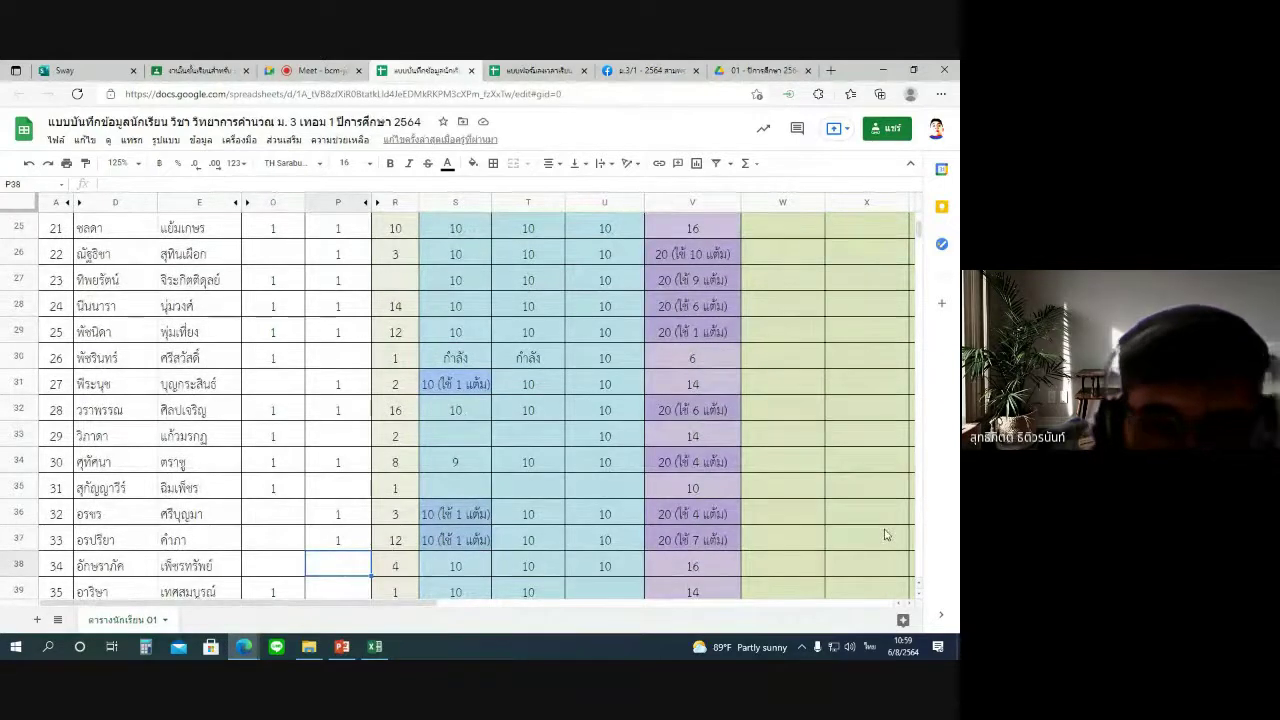
{"action": "type", "text": "1"}
{"action": "key", "text": "Return"}
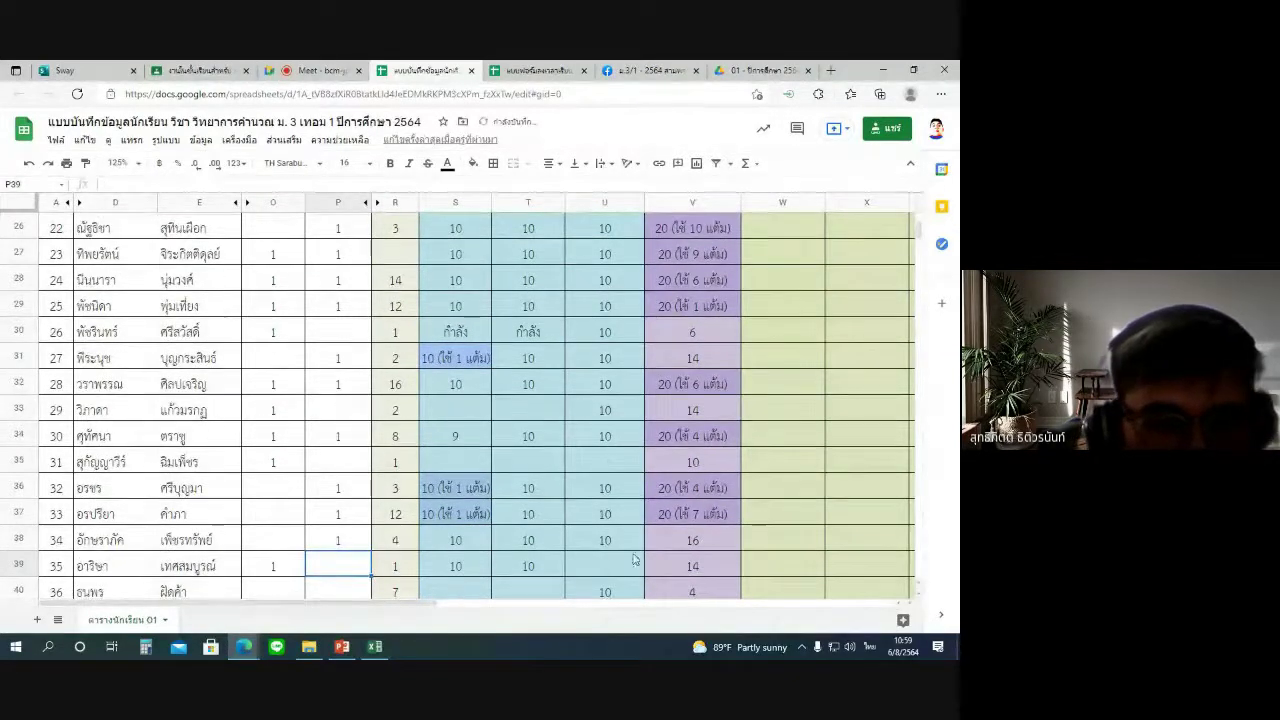
{"action": "left_click", "coordinate": [398, 541]}
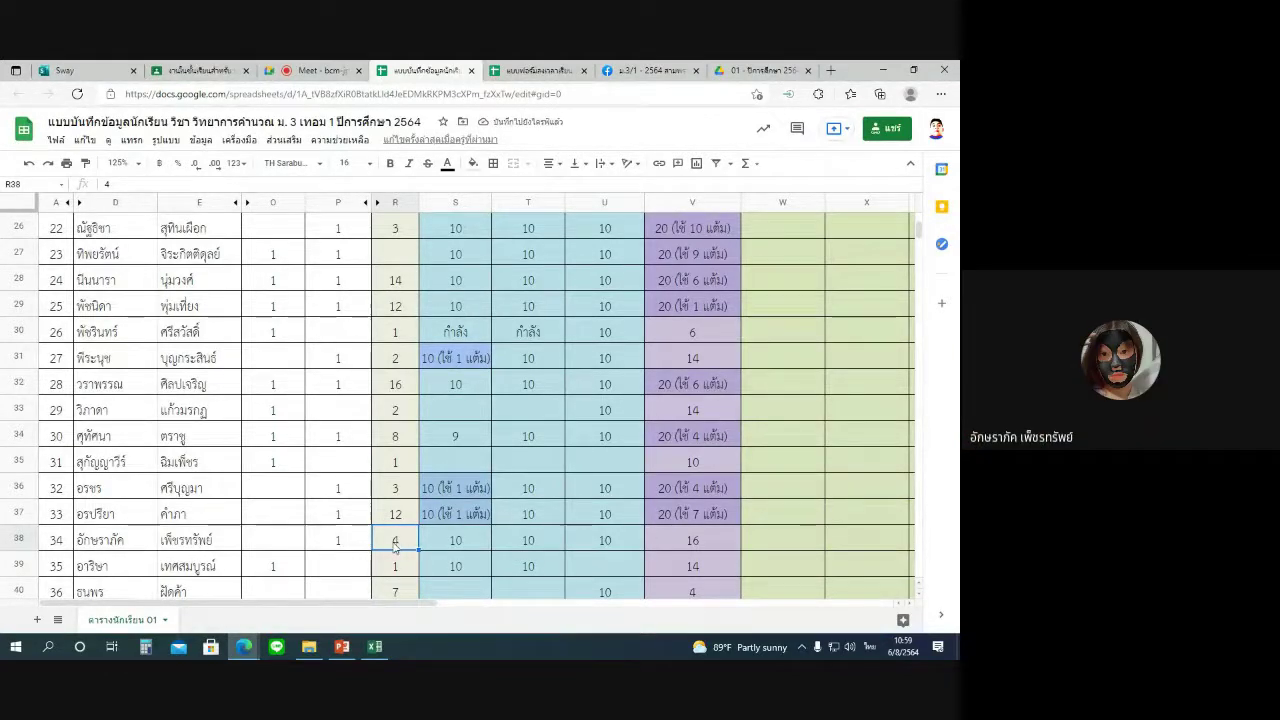
Check the form responses again and mark student number 14's attendance for 6 ส.ค. 64 in cell P18 as 1.
{"action": "left_click", "coordinate": [565, 69]}
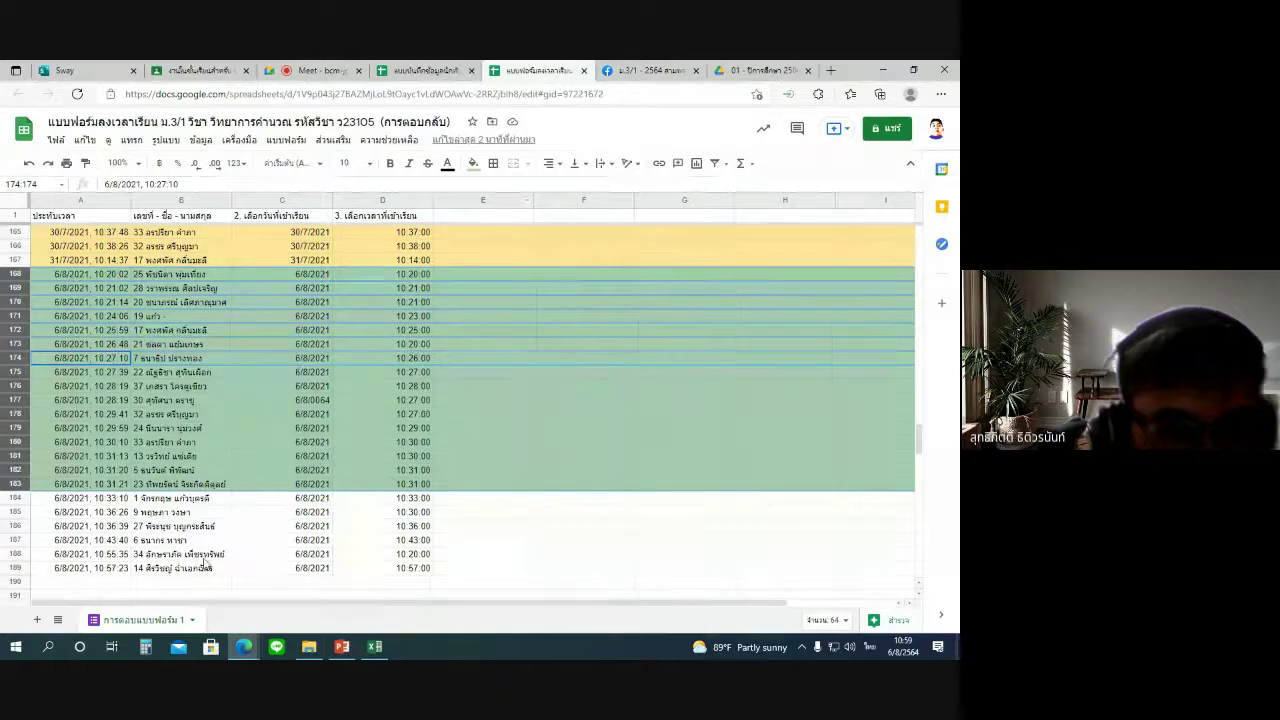
{"action": "left_click", "coordinate": [420, 70]}
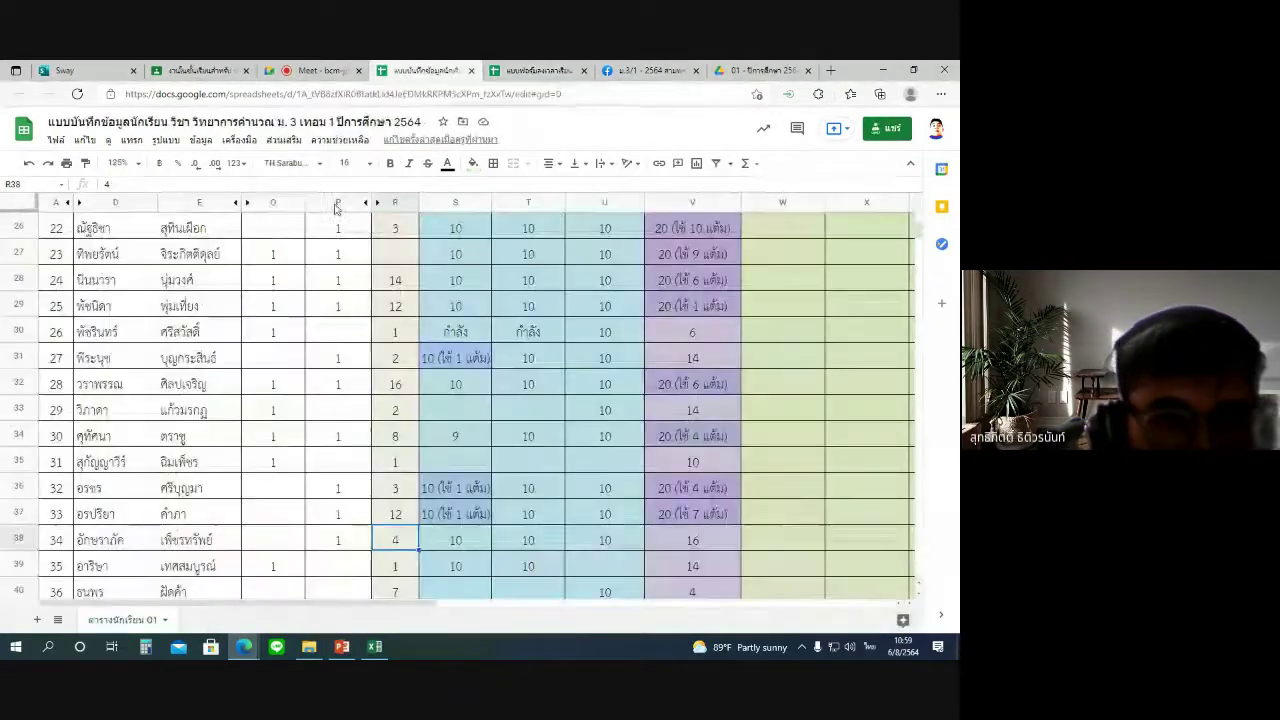
{"action": "scroll", "coordinate": [283, 358], "scroll_direction": "up", "scroll_amount": 1}
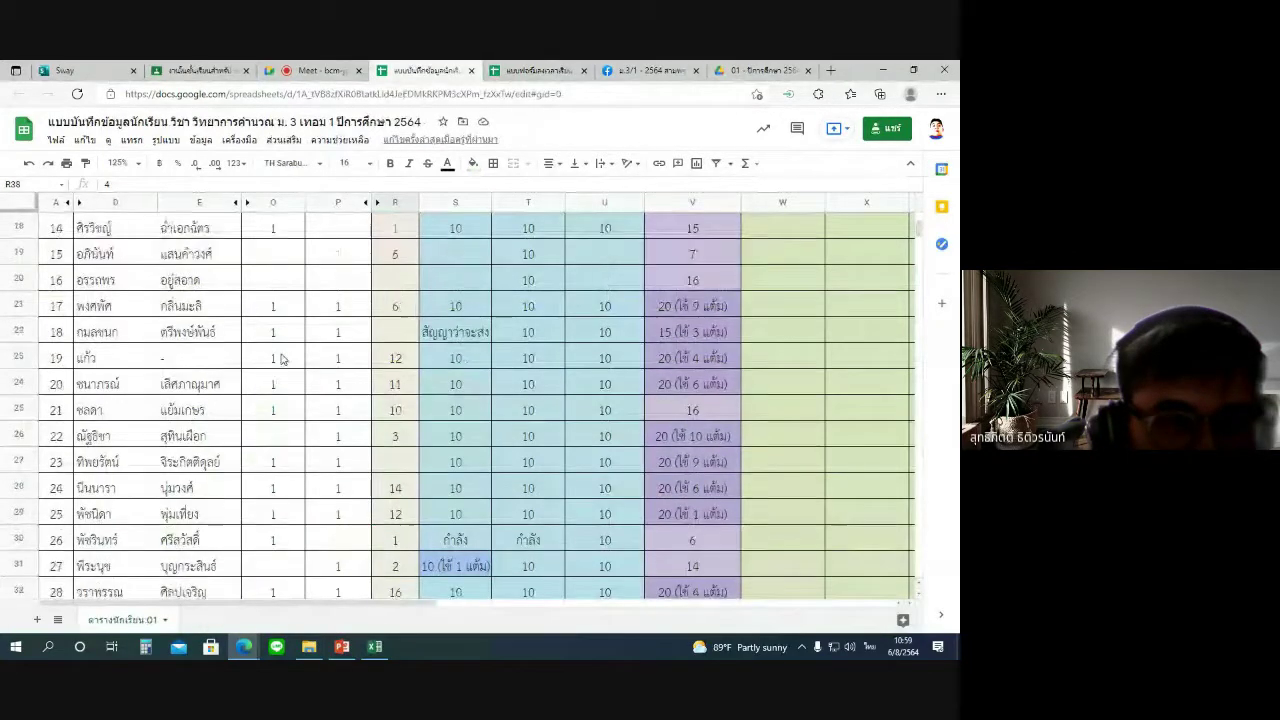
{"action": "left_click", "coordinate": [338, 228]}
{"action": "type", "text": "1"}
{"action": "key", "text": "Return"}
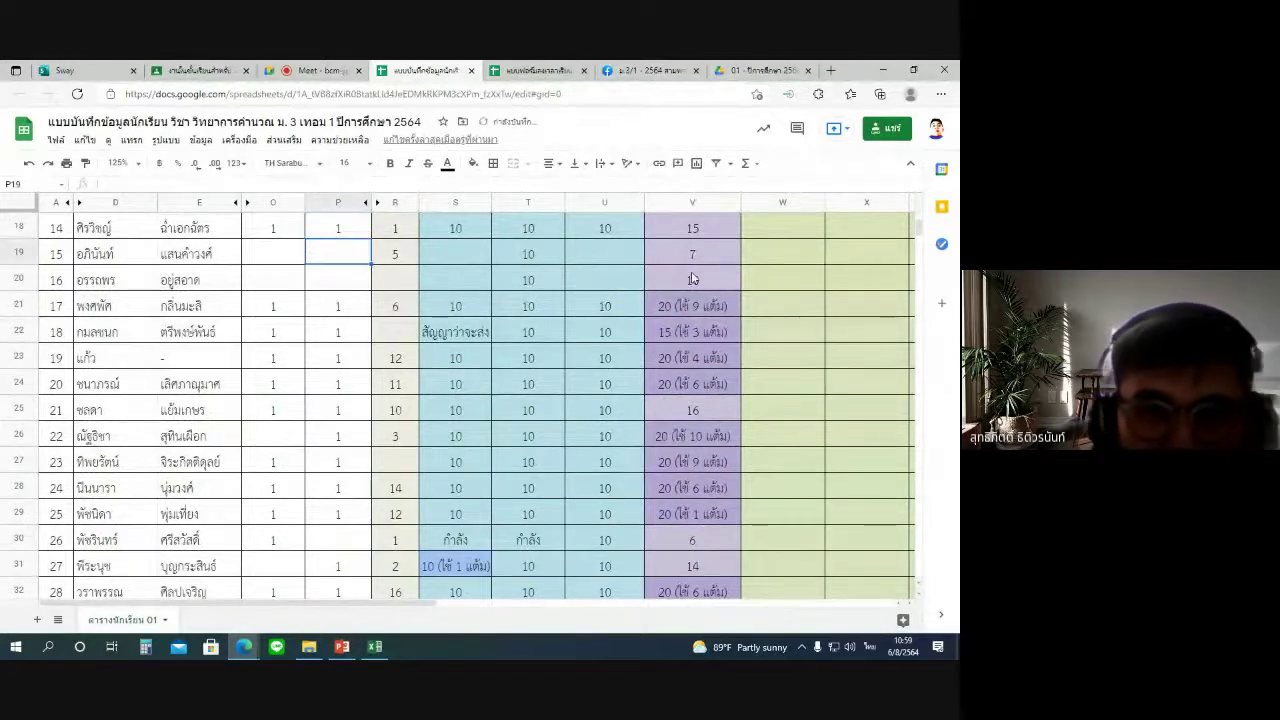
{"action": "scroll", "coordinate": [668, 305], "scroll_direction": "up", "scroll_amount": 1}
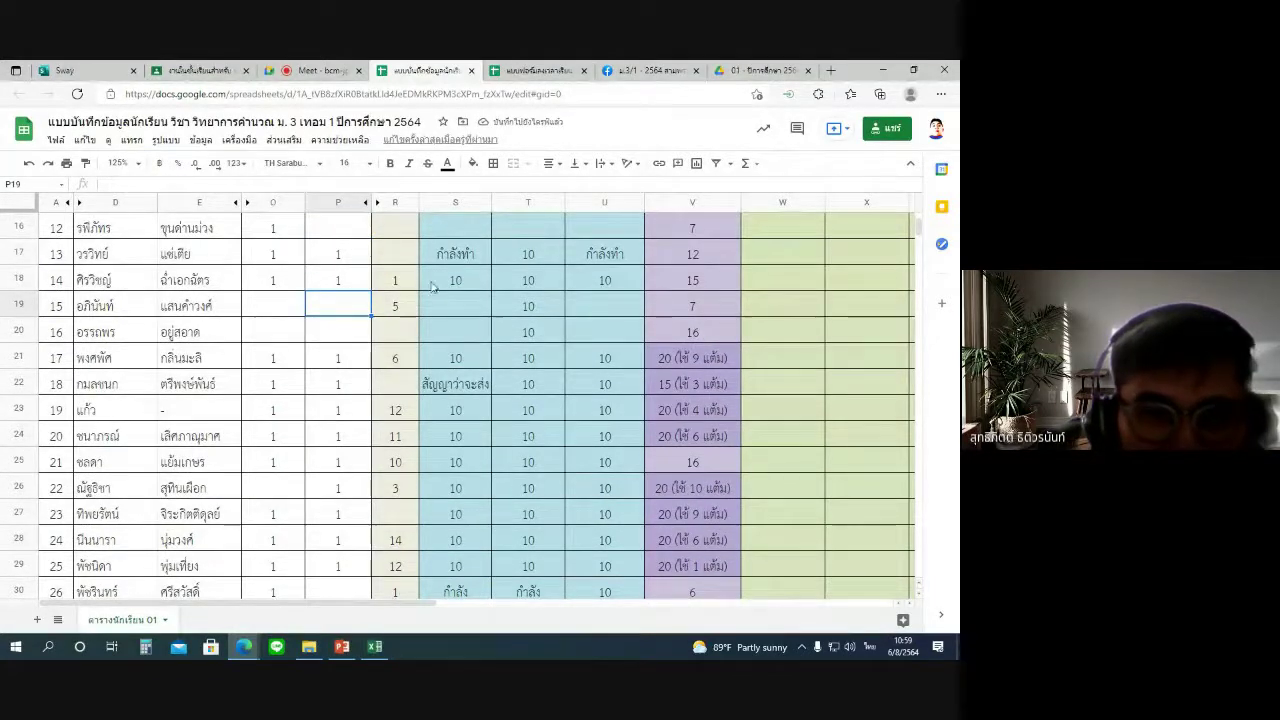
{"action": "left_click", "coordinate": [392, 282]}
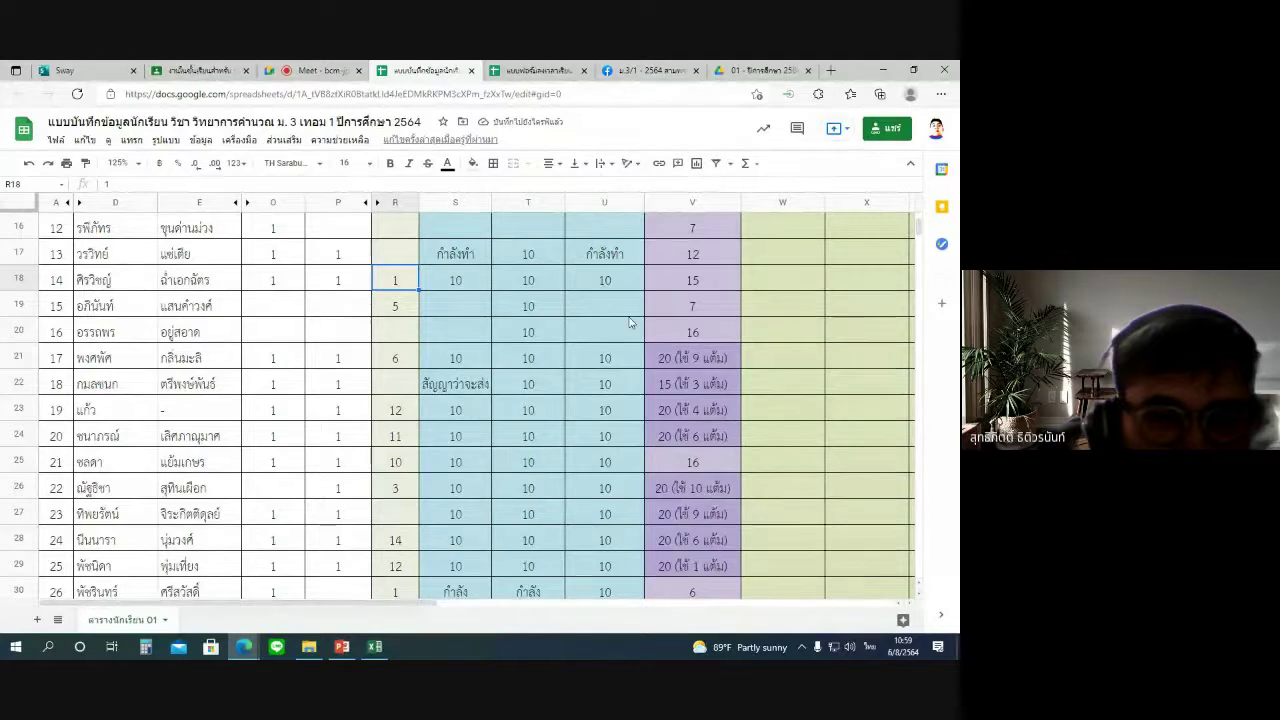
Fill rows 184 to 189 of the attendance form responses with the same light green as the rows above.
{"action": "left_click", "coordinate": [540, 70]}
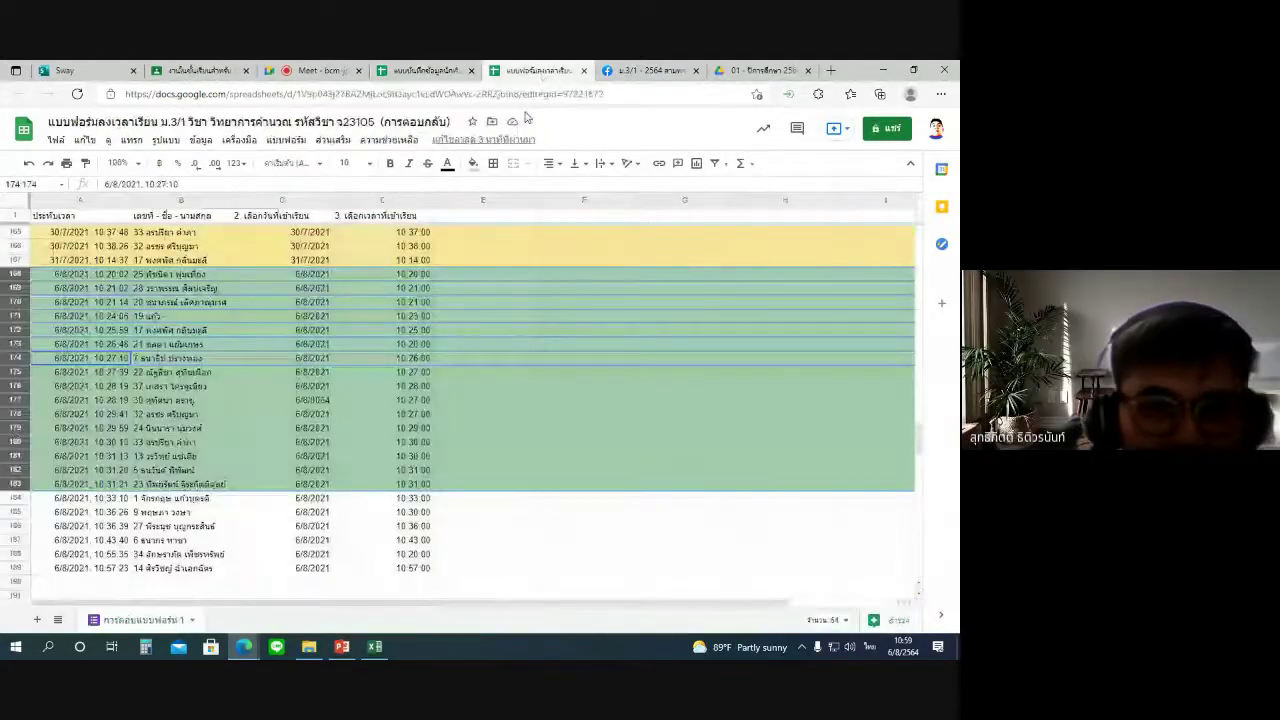
{"action": "left_click", "coordinate": [15, 497]}
{"action": "left_click", "coordinate": [20, 568], "text": "shift"}
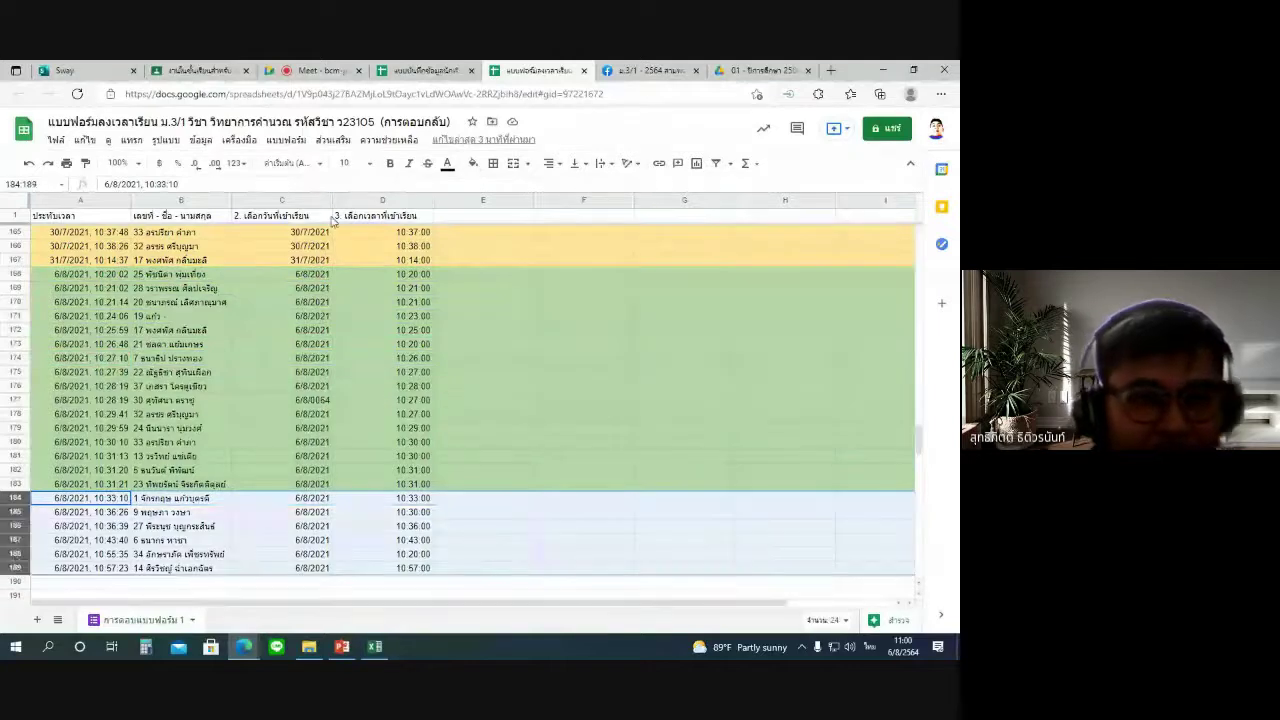
{"action": "left_click", "coordinate": [473, 166]}
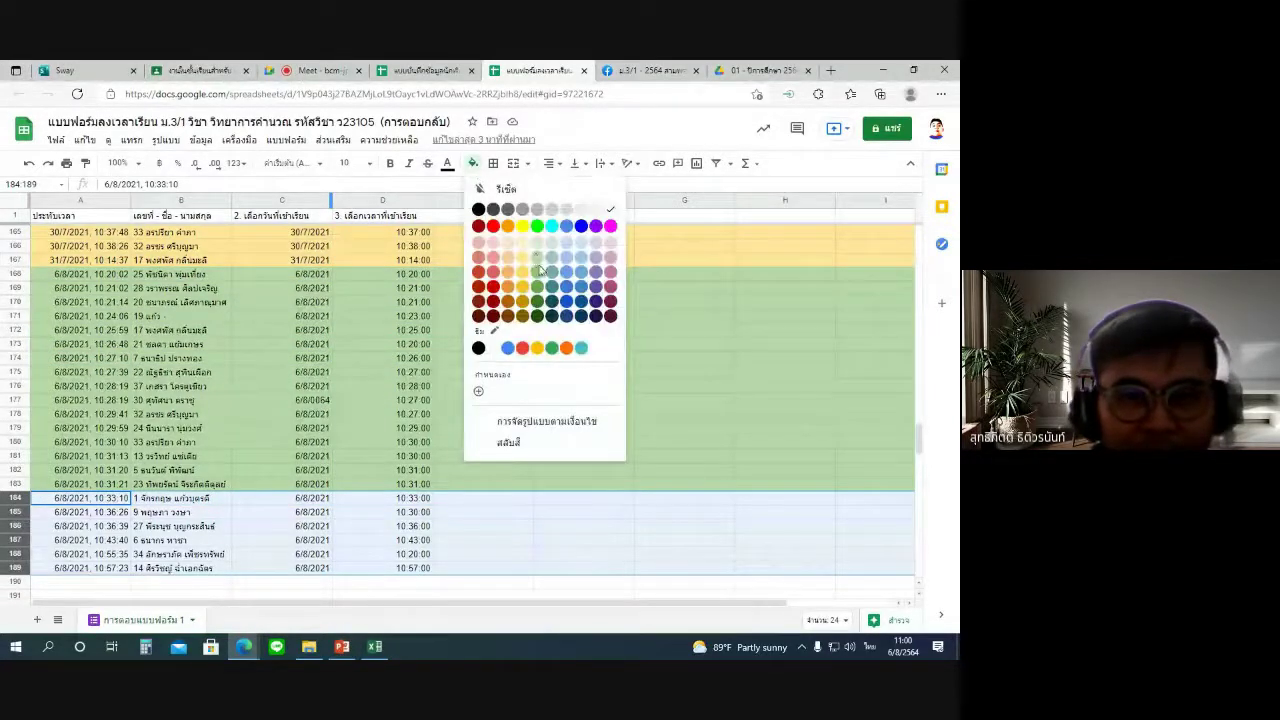
{"action": "left_click", "coordinate": [531, 257]}
{"action": "left_click", "coordinate": [350, 362]}
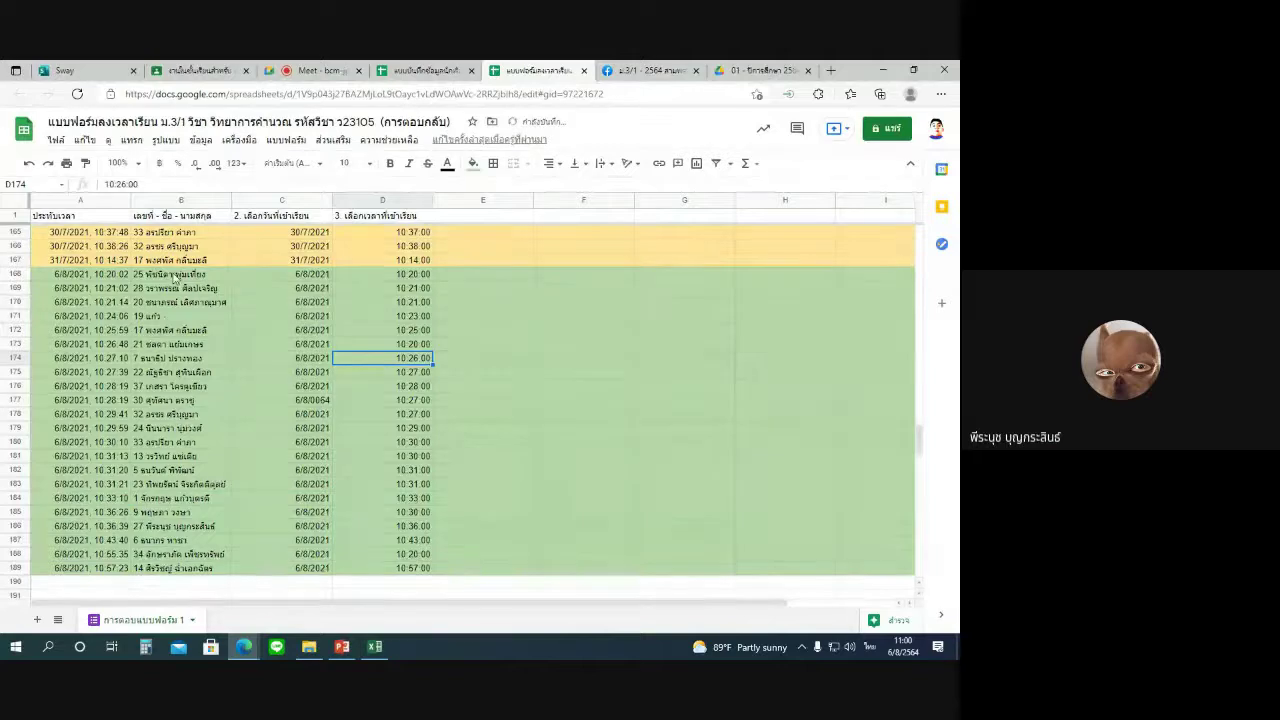
{"action": "left_click", "coordinate": [175, 279]}
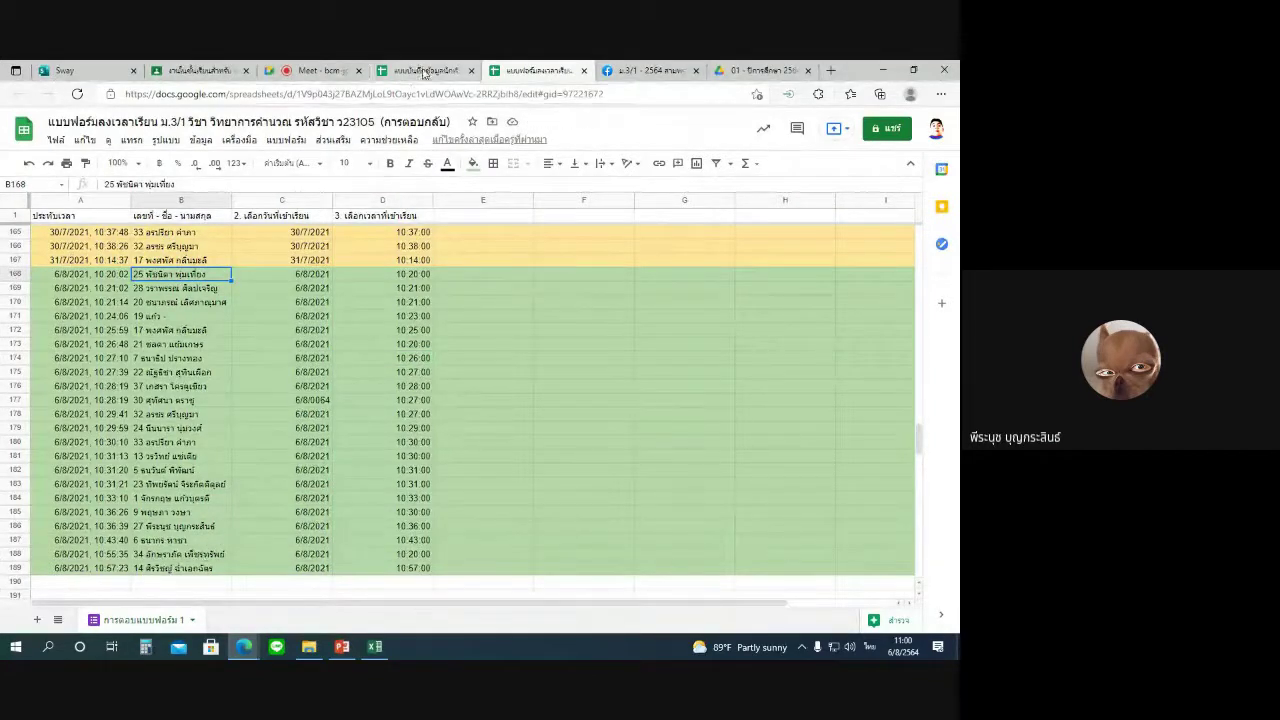
Return to the student record spreadsheet and enter "ลาป่วย" as student number 12's attendance for 6 ส.ค. 64 in cell P16.
{"action": "left_click", "coordinate": [420, 70]}
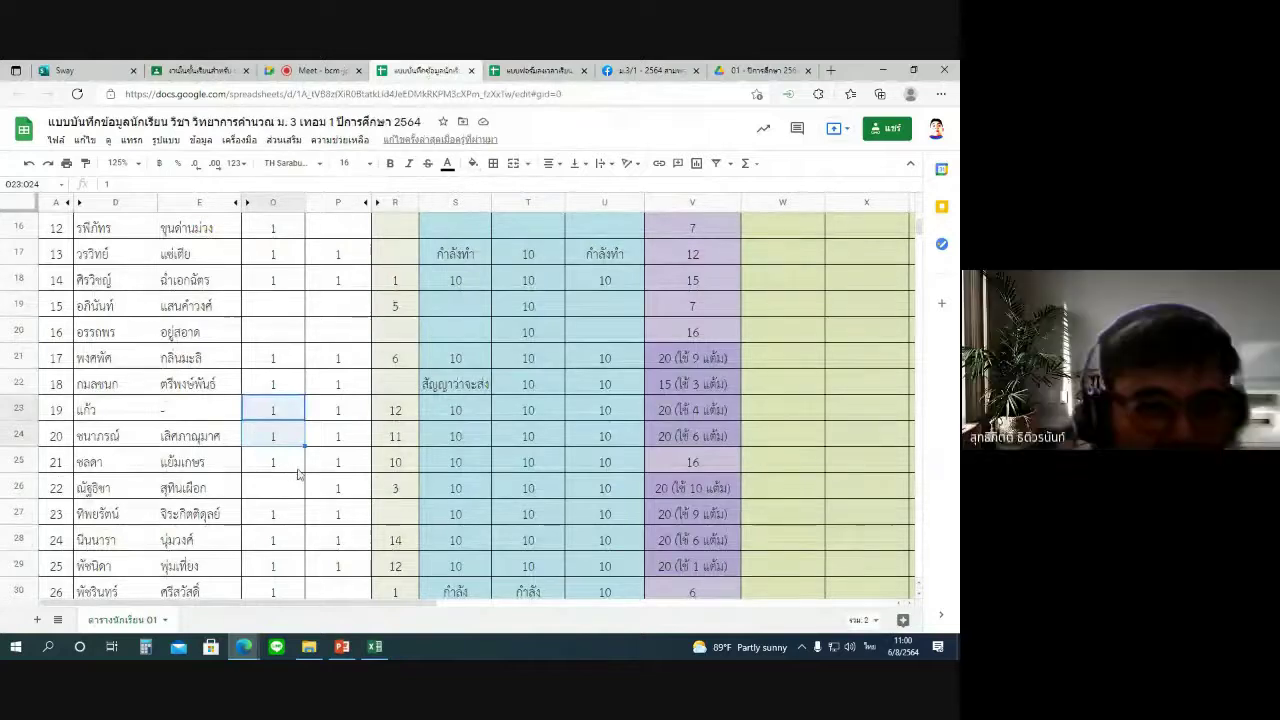
{"action": "scroll", "coordinate": [300, 471], "scroll_direction": "down", "scroll_amount": 2}
{"action": "scroll", "coordinate": [300, 476], "scroll_direction": "up", "scroll_amount": 2}
{"action": "scroll", "coordinate": [300, 476], "scroll_direction": "up", "scroll_amount": 2}
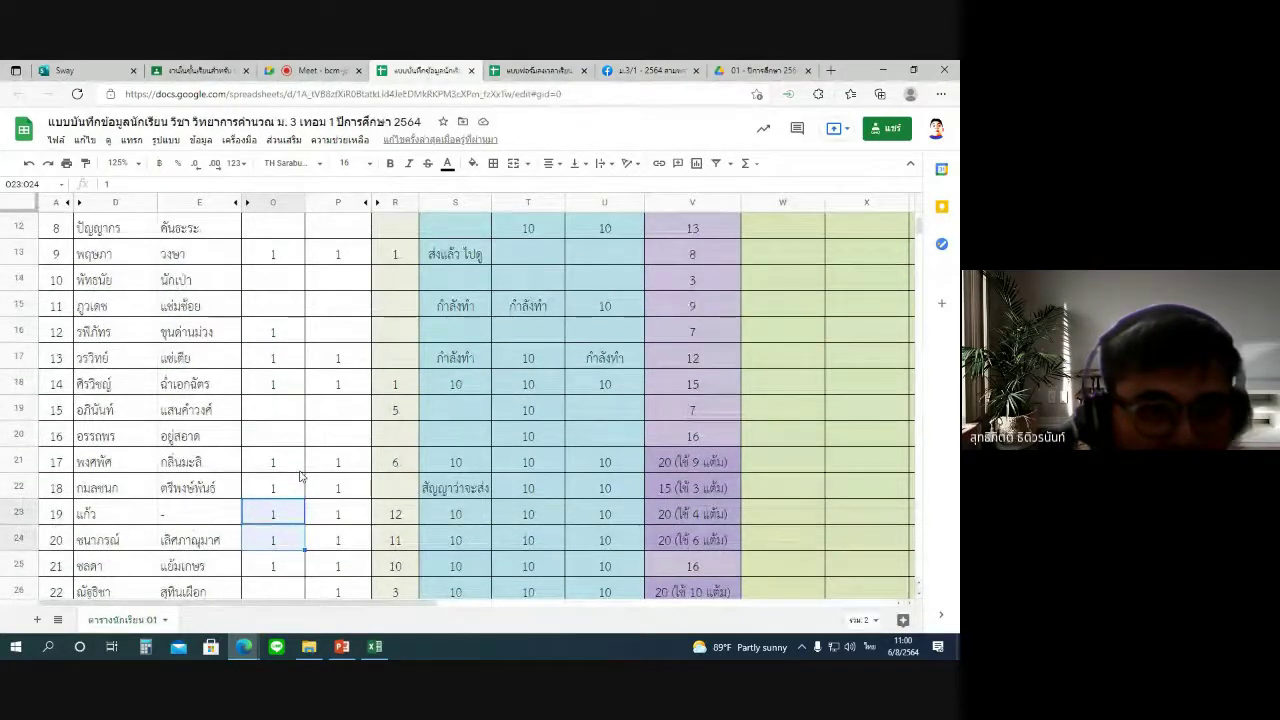
{"action": "left_click", "coordinate": [345, 332]}
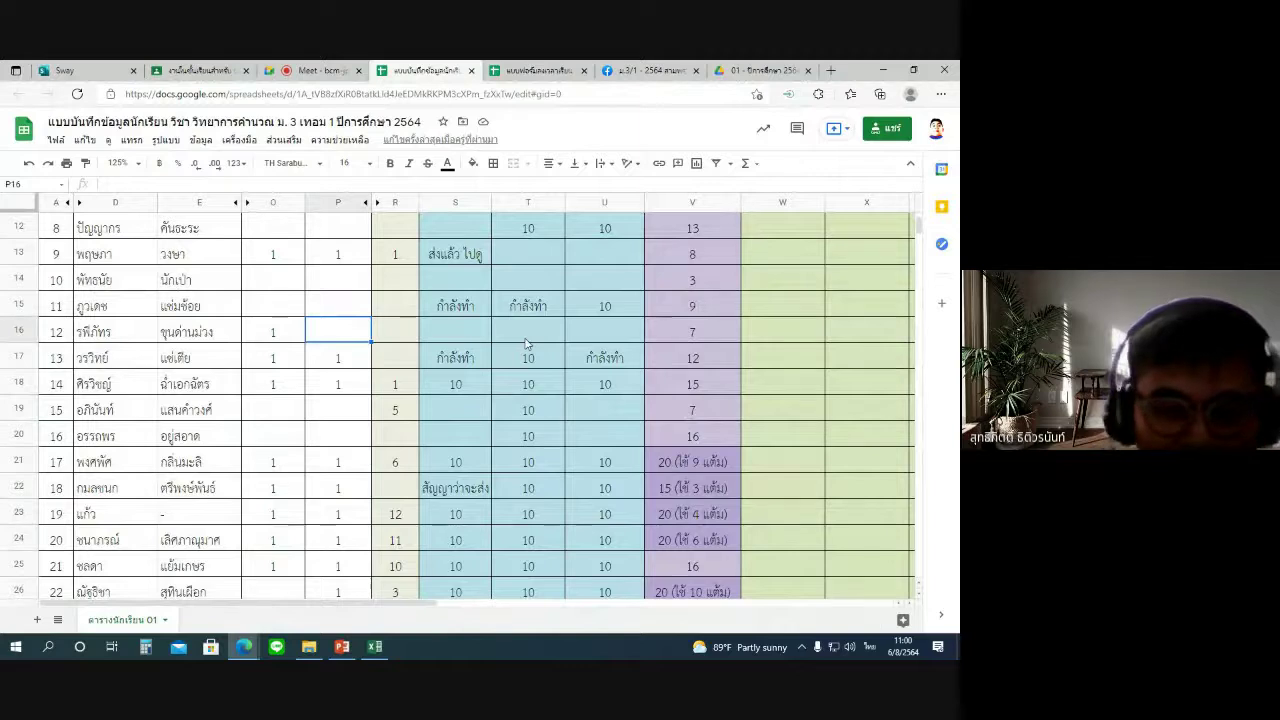
{"action": "type", "text": "ลาป่วย"}
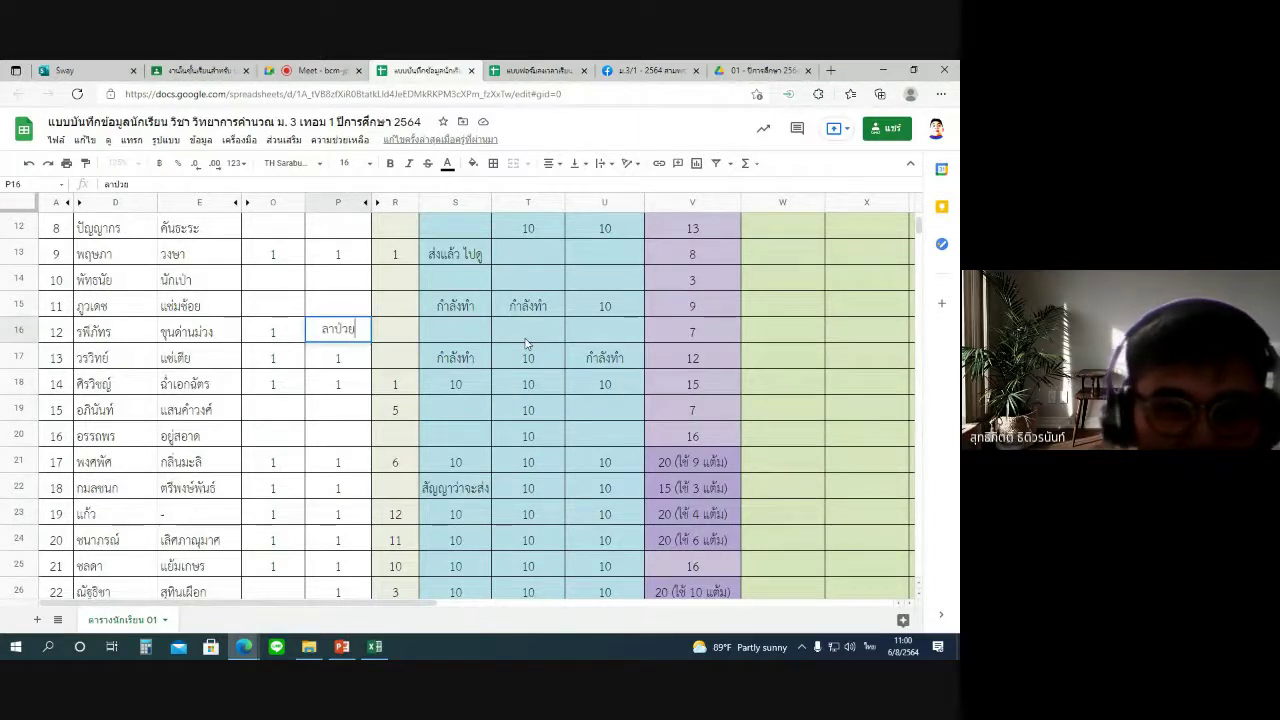
{"action": "key", "text": "Return"}
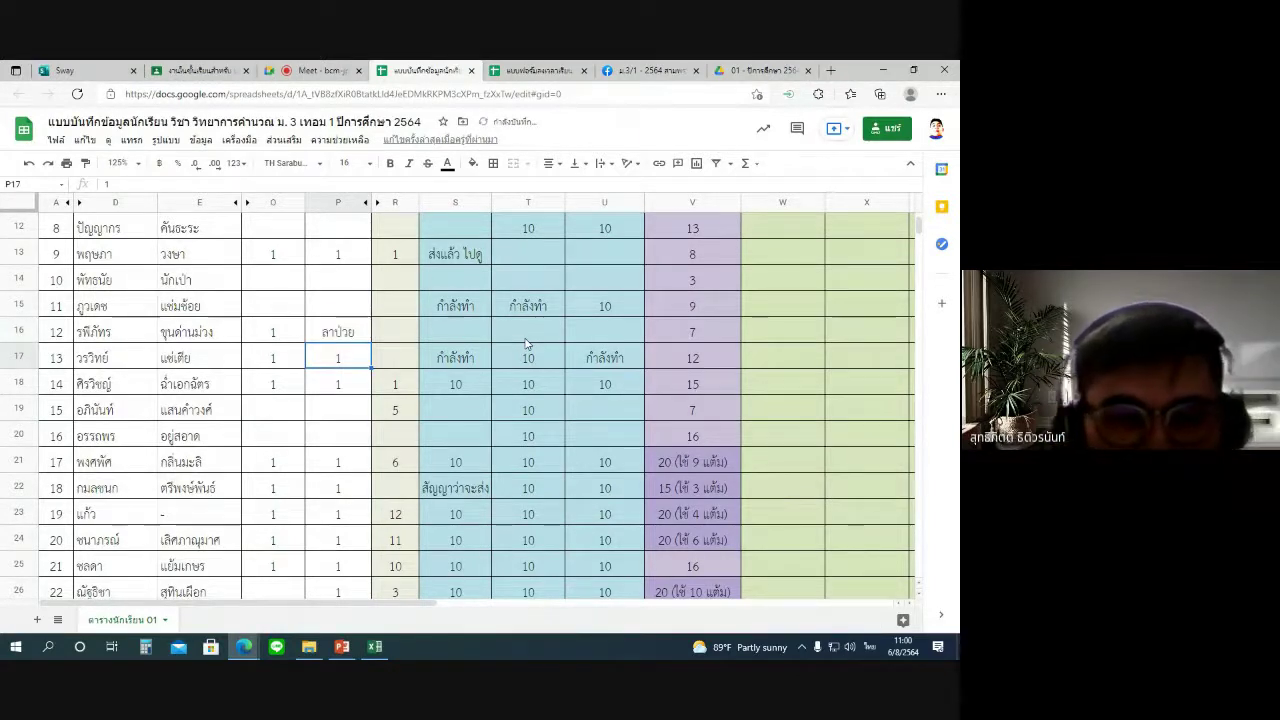
{"action": "key", "text": "Up"}
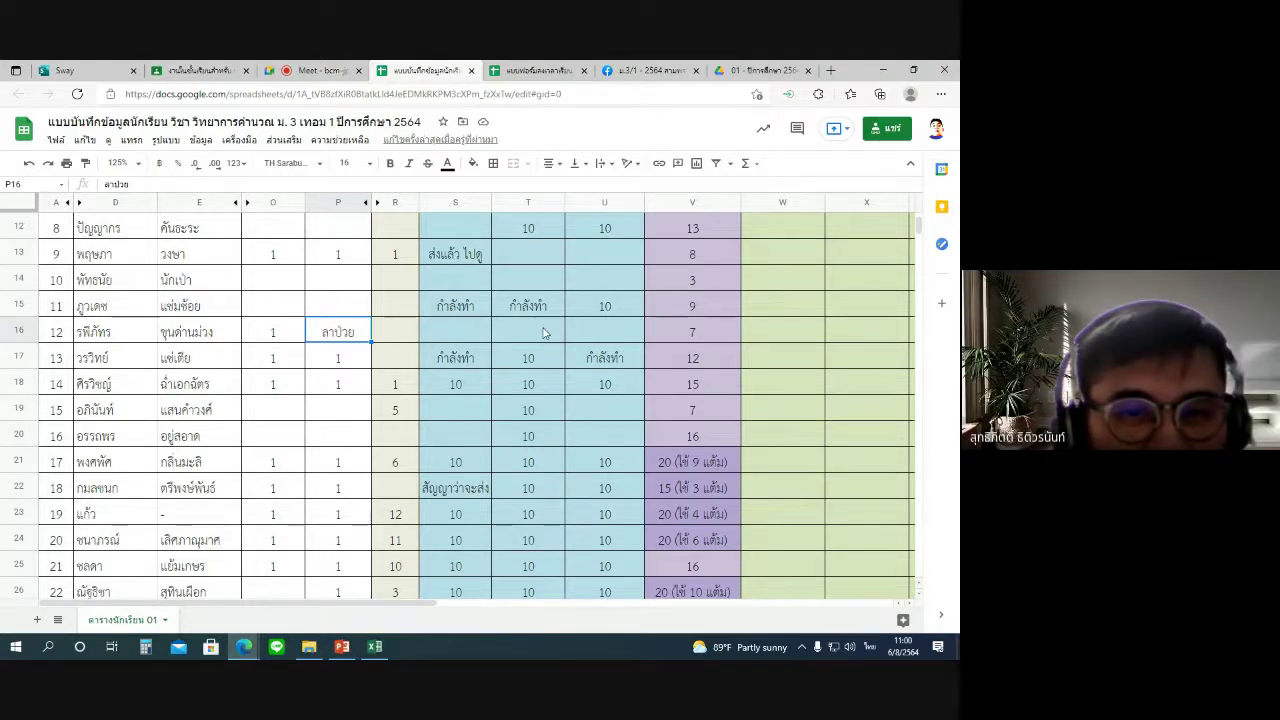
Check the in-call messages in the Google Meet tab, close the chat, and return to the student record spreadsheet.
{"action": "left_click", "coordinate": [322, 70]}
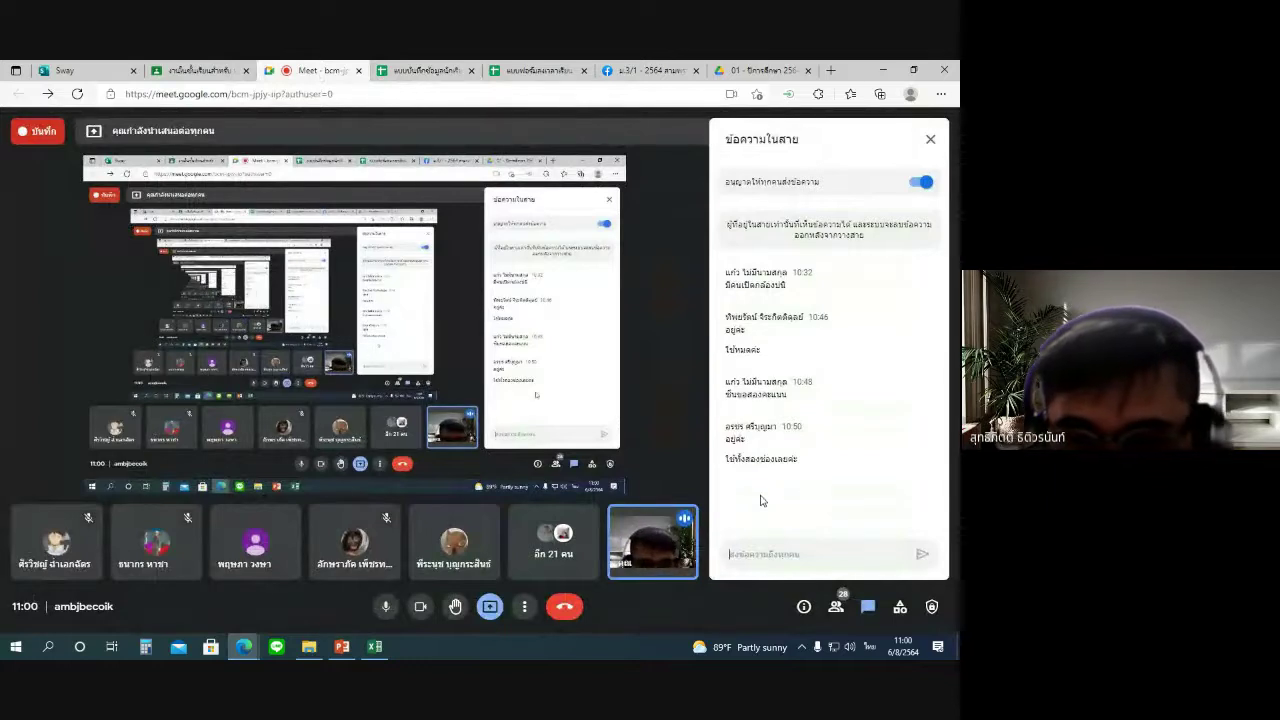
{"action": "left_click", "coordinate": [930, 139]}
{"action": "left_click", "coordinate": [440, 70]}
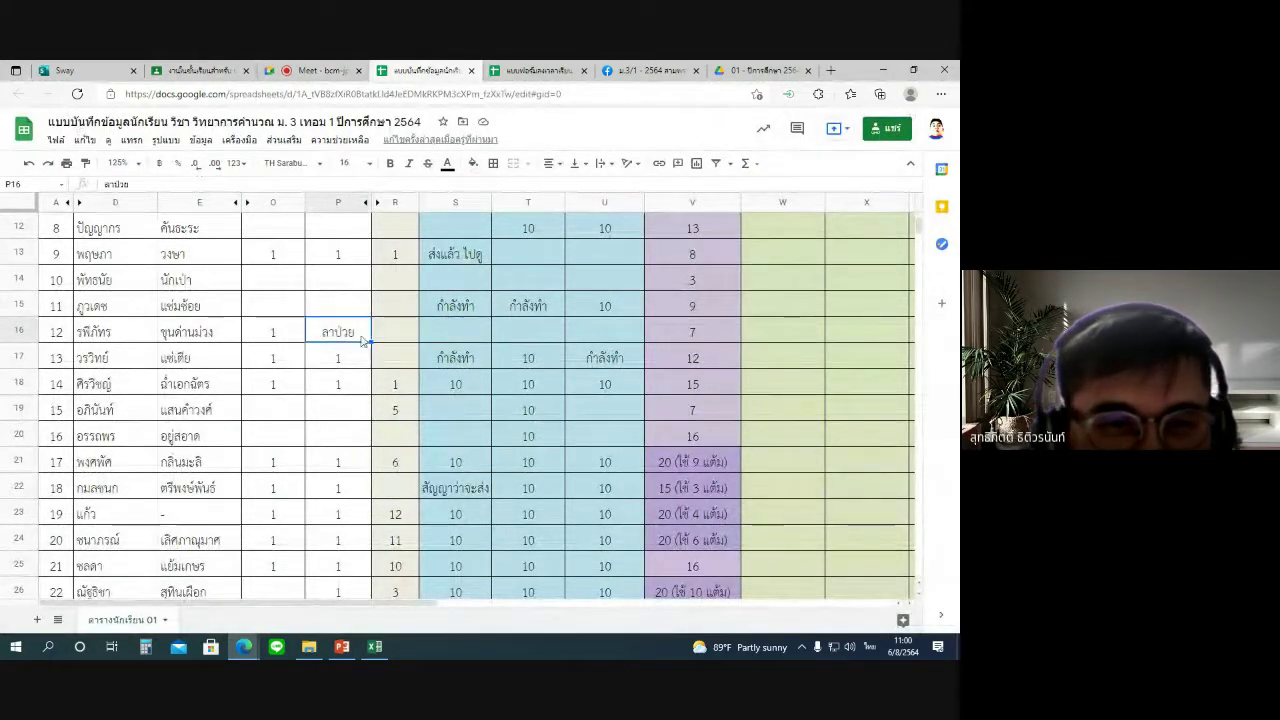
Review student number 12's row, covering the sick leave entry, accumulated points and worksheet cells S16:U16.
{"action": "left_click", "coordinate": [403, 341]}
{"action": "left_click", "coordinate": [337, 333]}
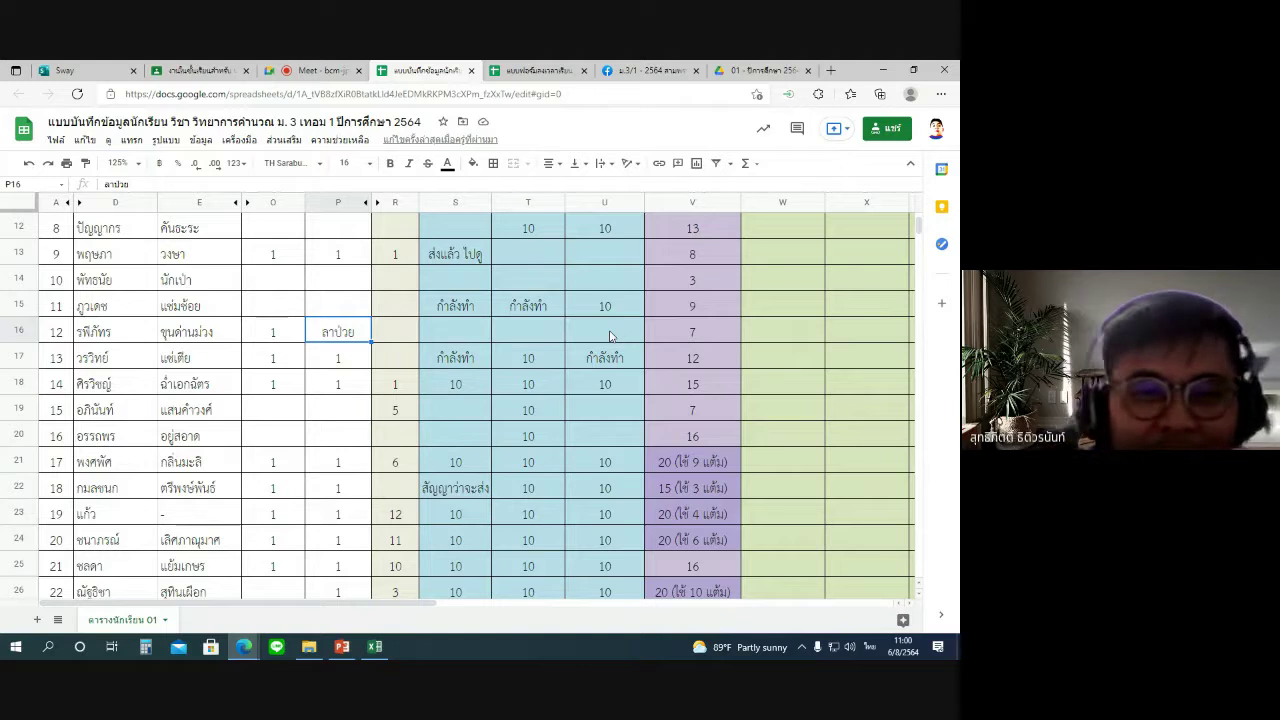
{"action": "left_click", "coordinate": [480, 333]}
{"action": "key", "text": "Right"}
{"action": "key", "text": "Right"}
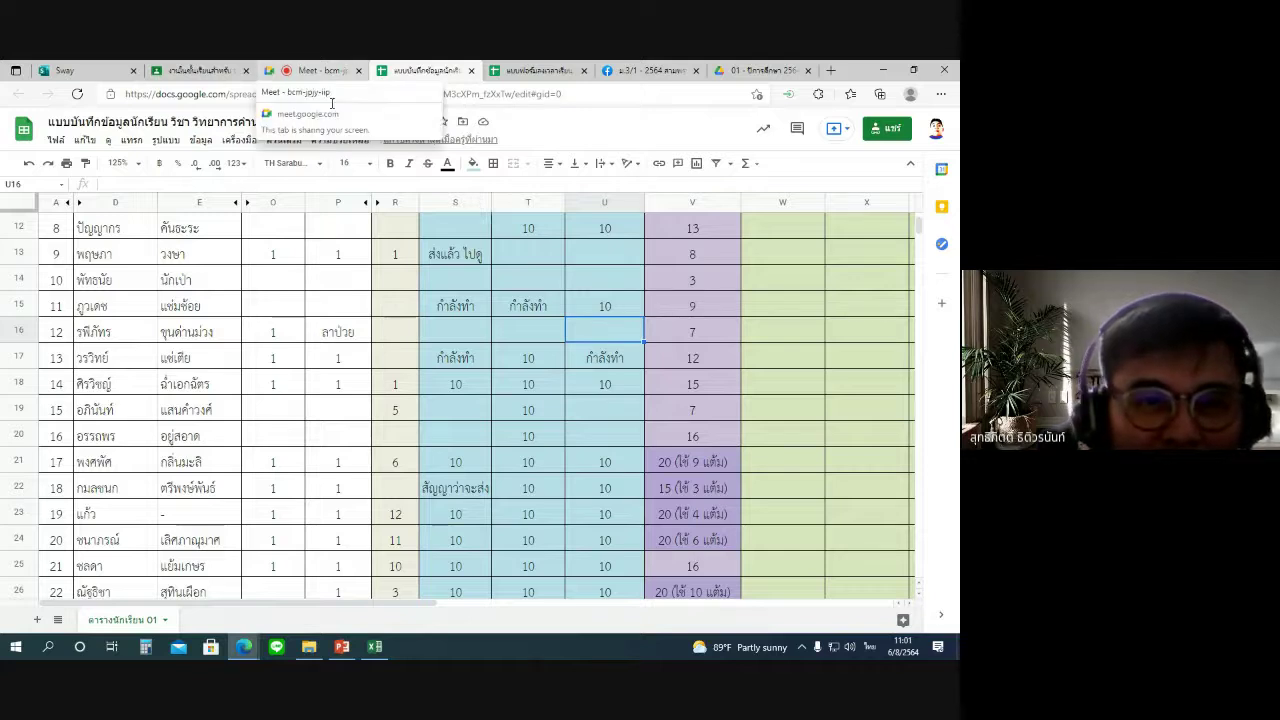
{"action": "left_click", "coordinate": [344, 339]}
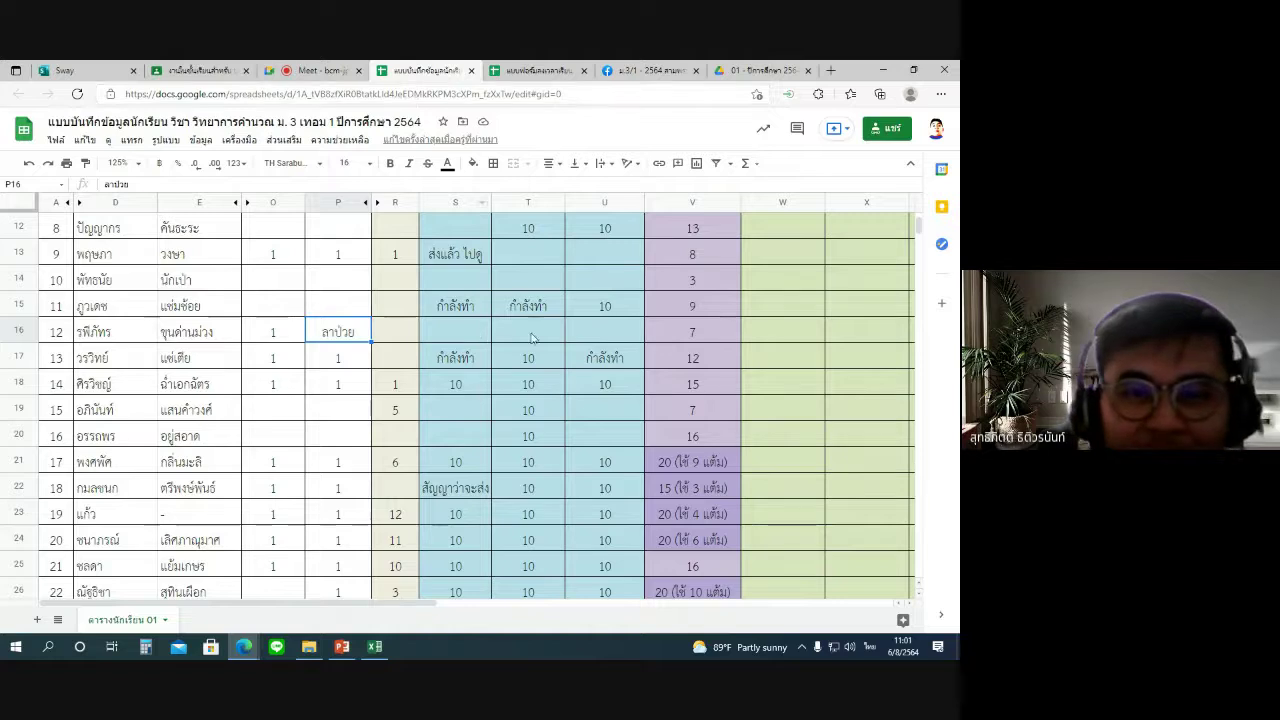
{"action": "scroll", "coordinate": [533, 338], "scroll_direction": "up", "scroll_amount": 1}
{"action": "scroll", "coordinate": [533, 338], "scroll_direction": "up", "scroll_amount": 2}
{"action": "scroll", "coordinate": [525, 320], "scroll_direction": "down", "scroll_amount": 4}
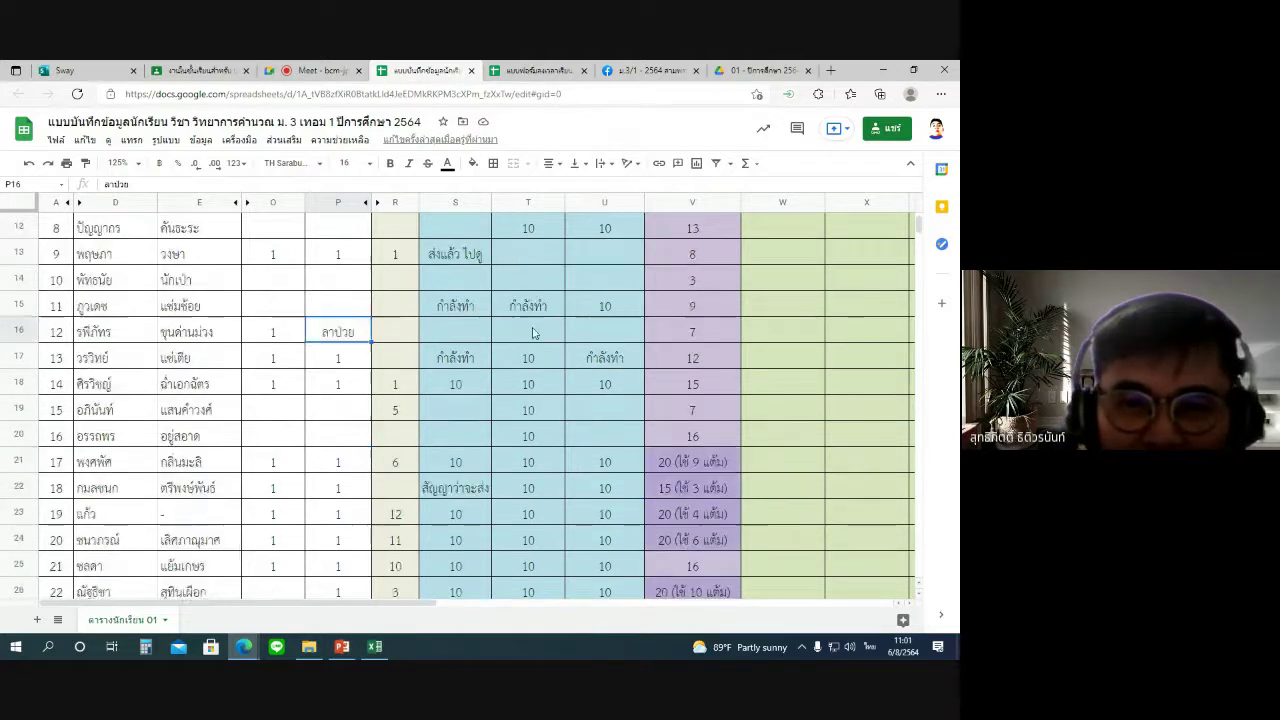
{"action": "left_click", "coordinate": [334, 72]}
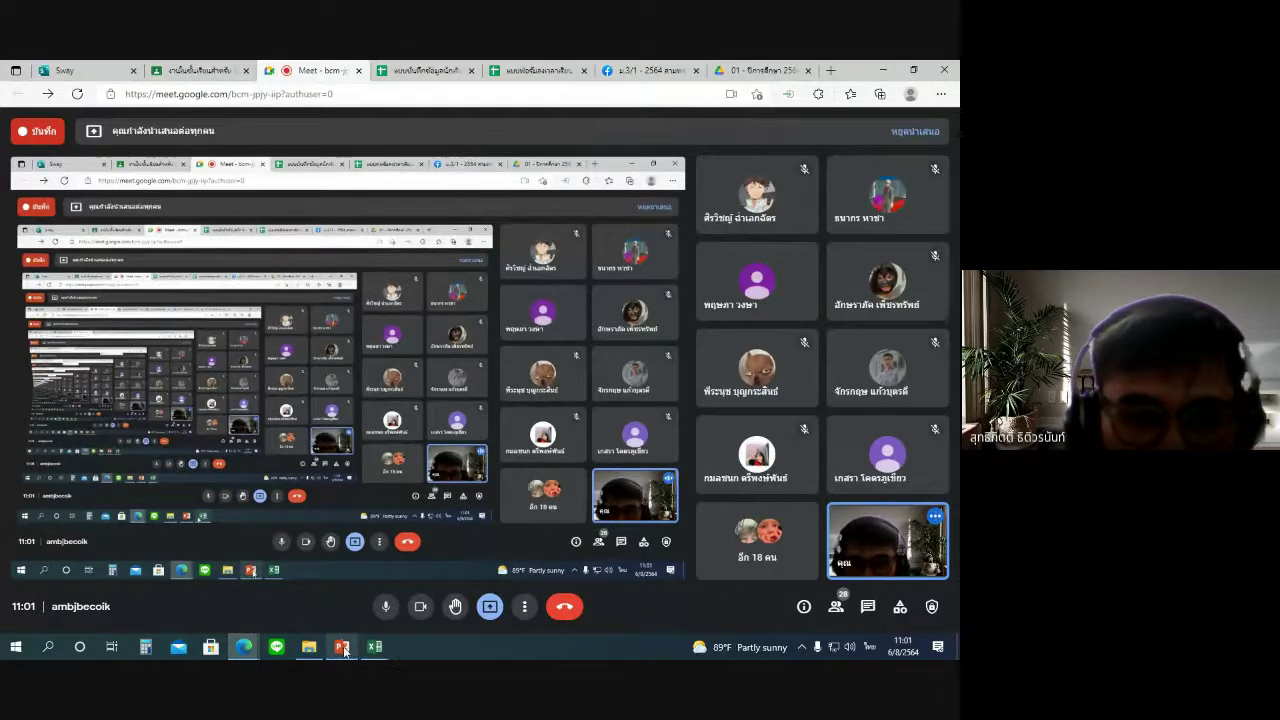
{"action": "mouse_move", "coordinate": [341, 646]}
{"action": "left_click", "coordinate": [374, 596]}
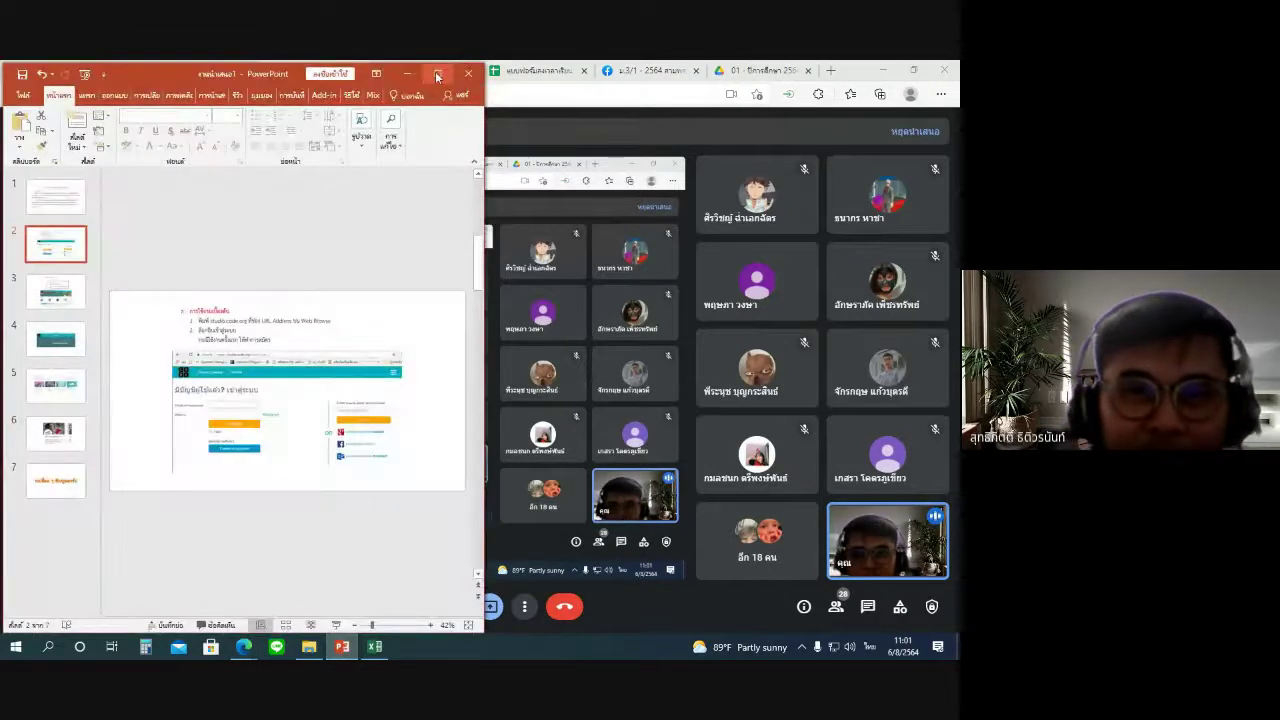
{"action": "left_click", "coordinate": [878, 70]}
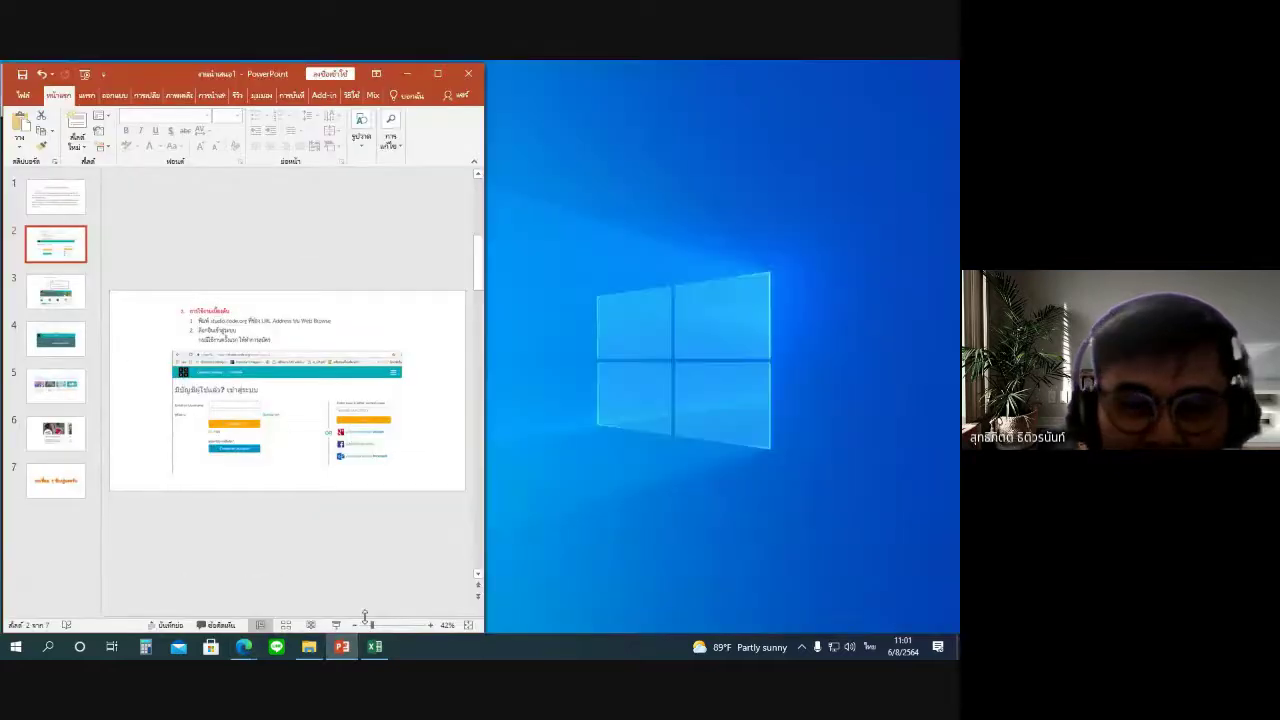
{"action": "left_click", "coordinate": [244, 646]}
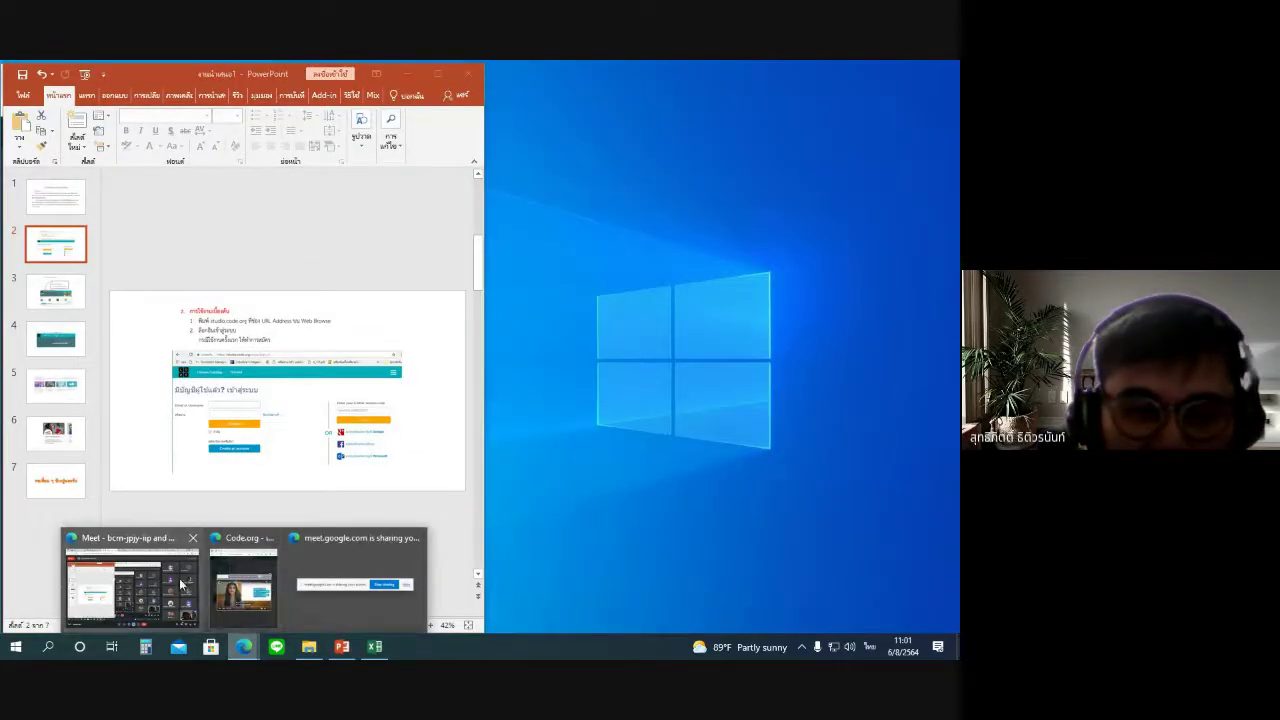
{"action": "left_click", "coordinate": [181, 585]}
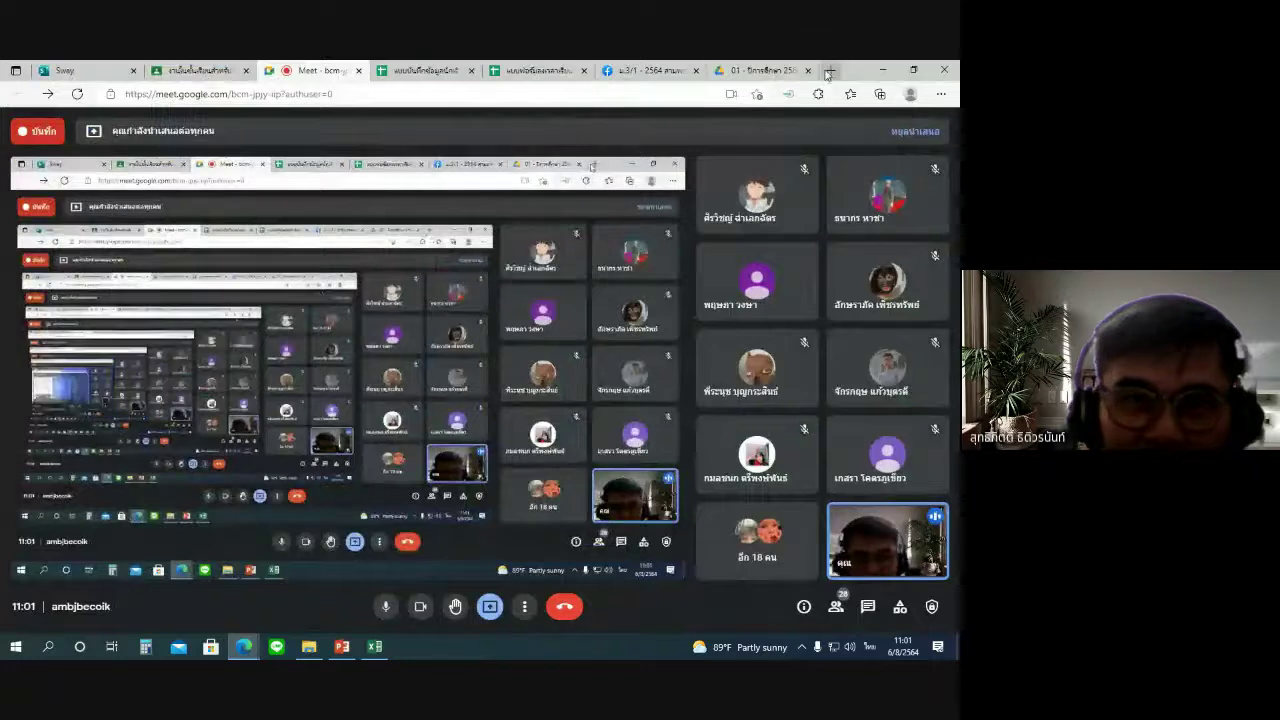
Switch to the Code.org browser window, maximize it, and close the If-Else video over puzzle 18.
{"action": "left_click", "coordinate": [247, 646]}
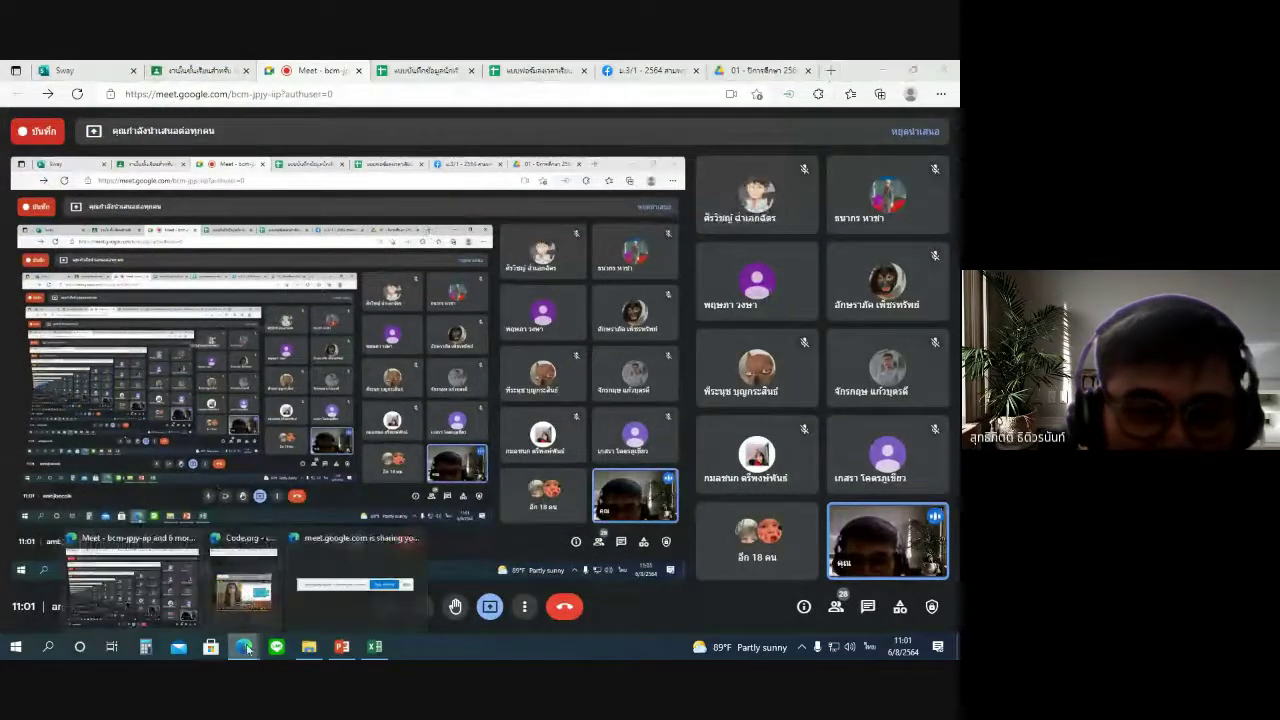
{"action": "left_click", "coordinate": [245, 590]}
{"action": "double_click", "coordinate": [426, 82]}
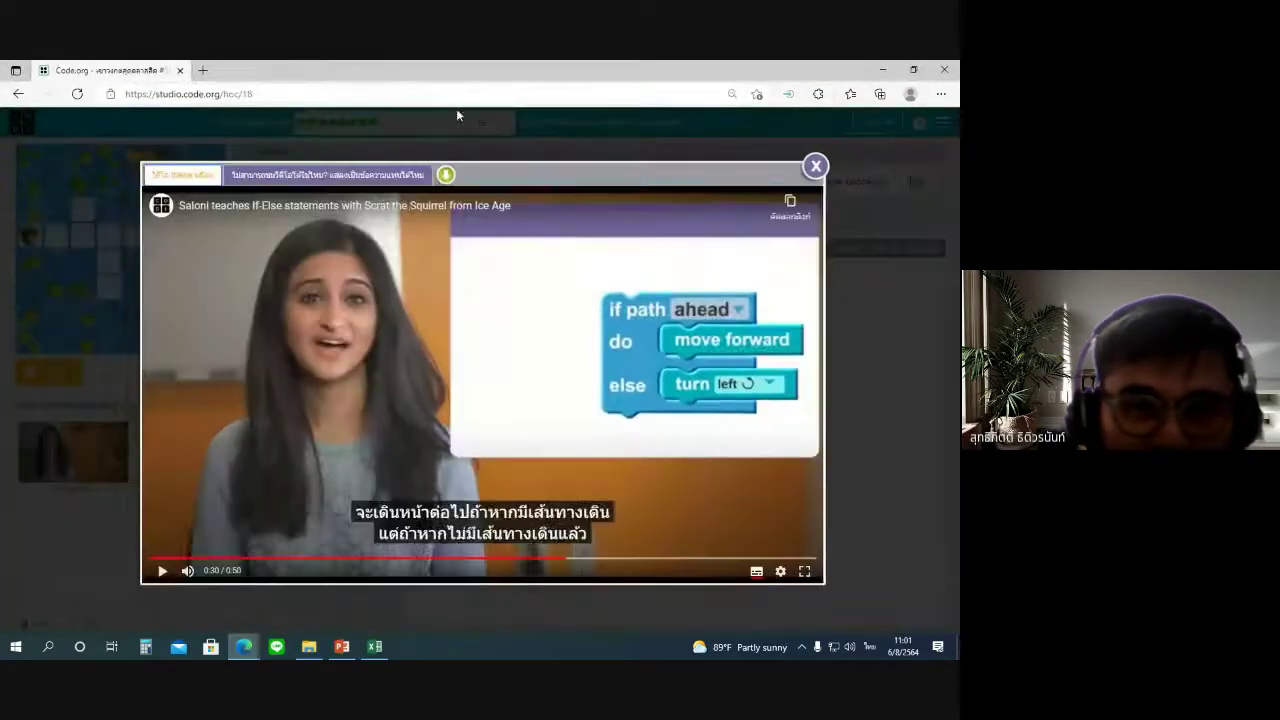
{"action": "left_click", "coordinate": [827, 167]}
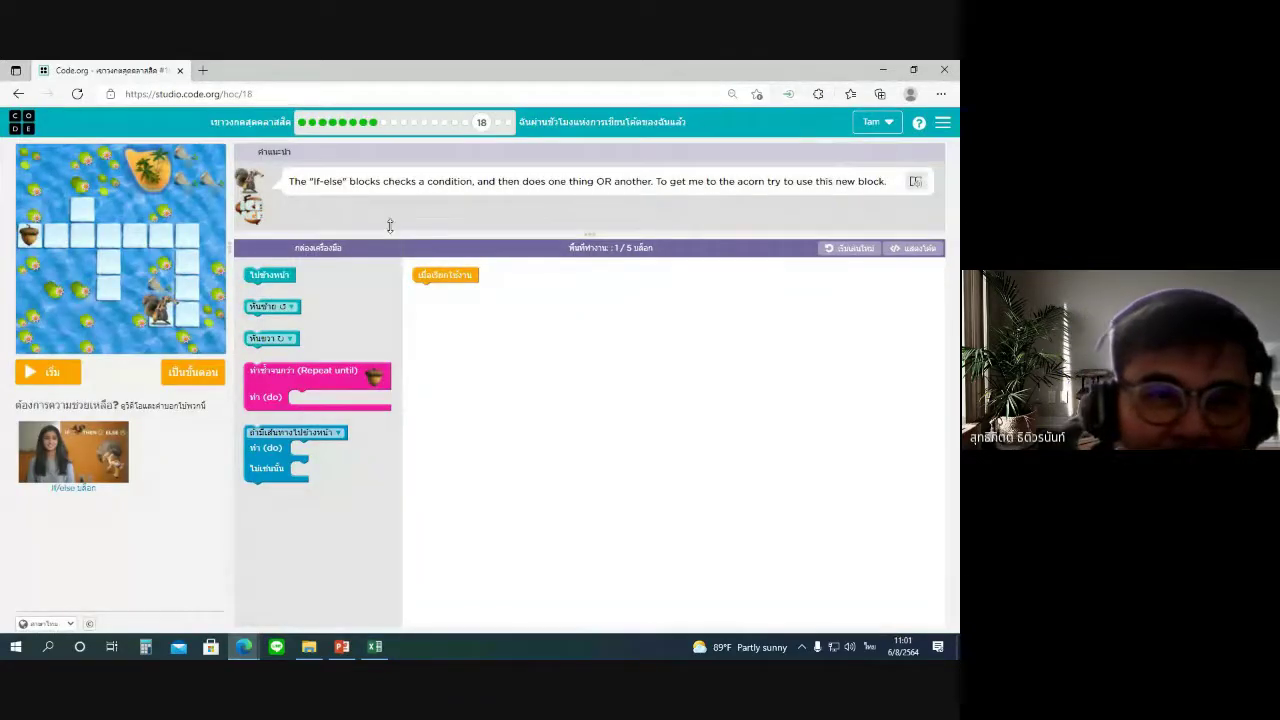
Go to puzzle 1 of the Code.org classic maze, dismiss its instructions, and open the Hour of Code introduction video.
{"action": "left_click", "coordinate": [303, 122]}
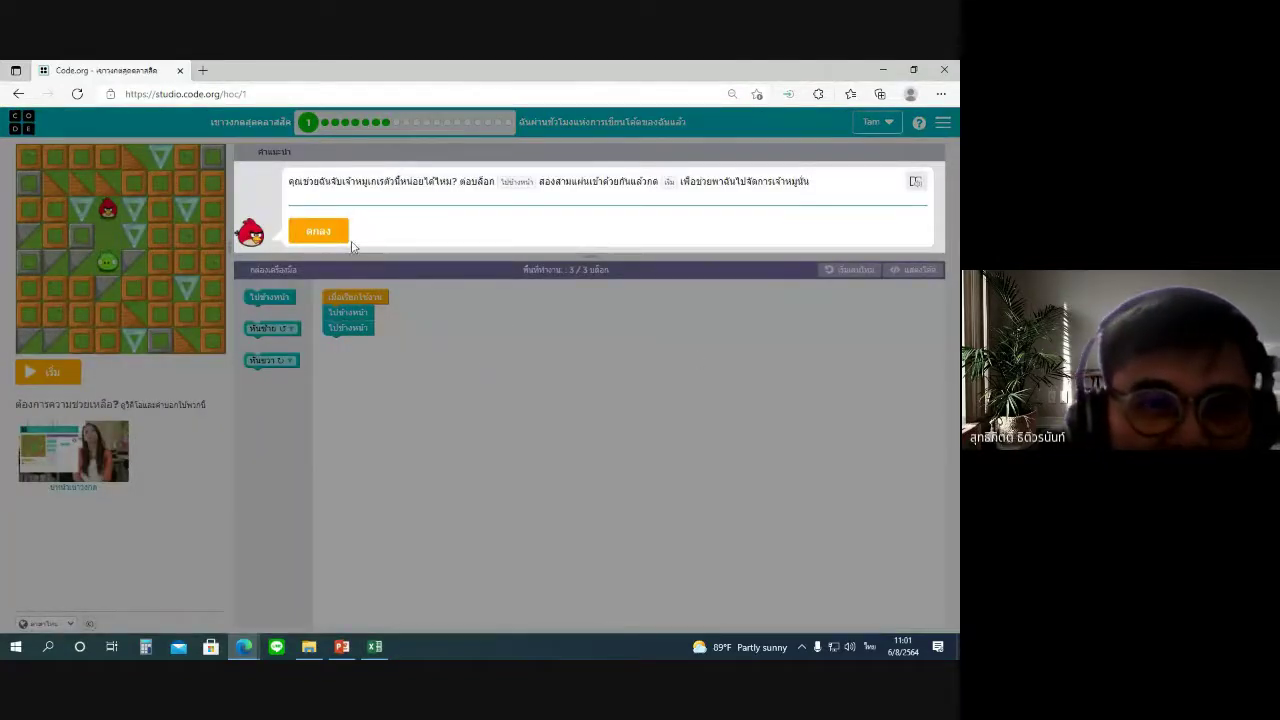
{"action": "left_click", "coordinate": [450, 404]}
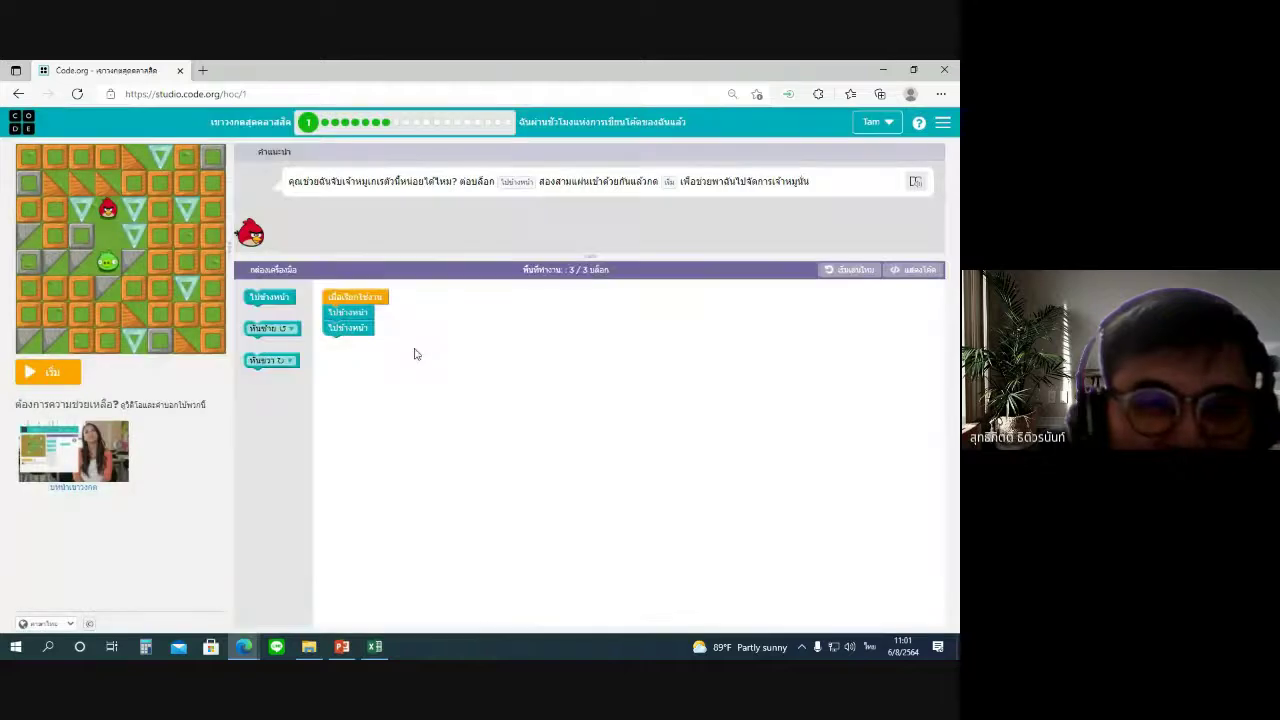
{"action": "left_click", "coordinate": [88, 478]}
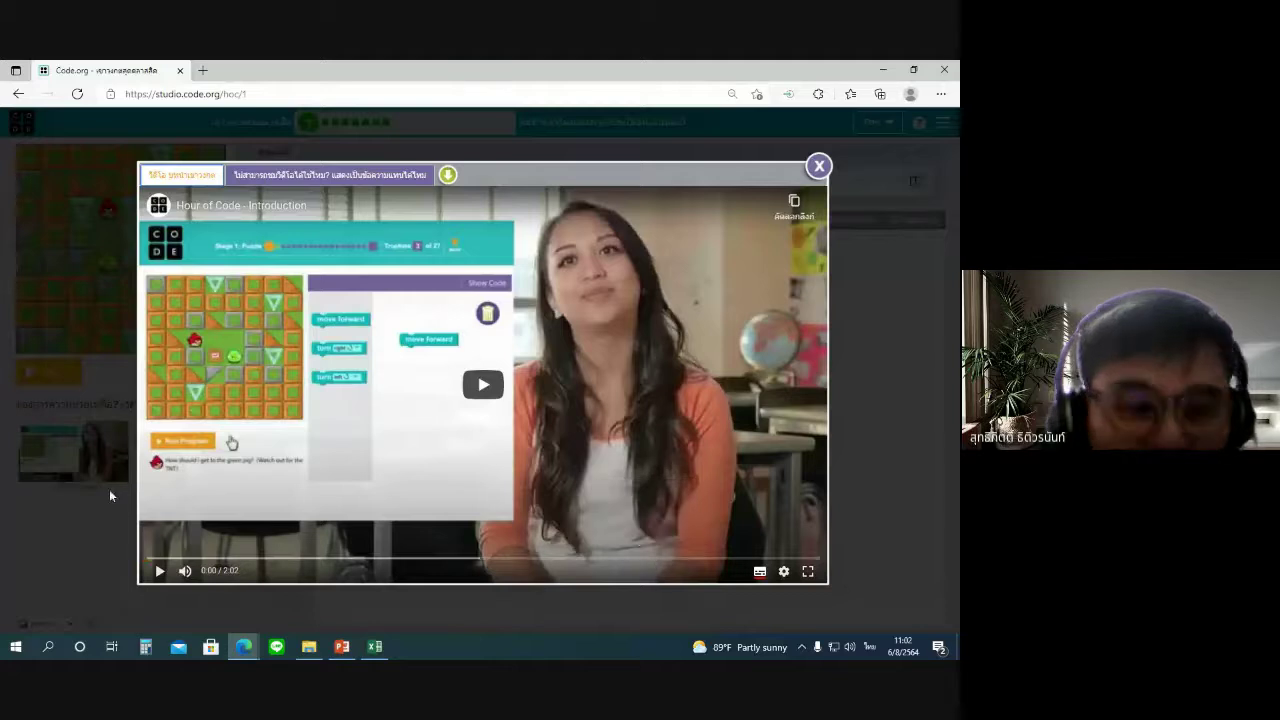
{"action": "mouse_move", "coordinate": [247, 650]}
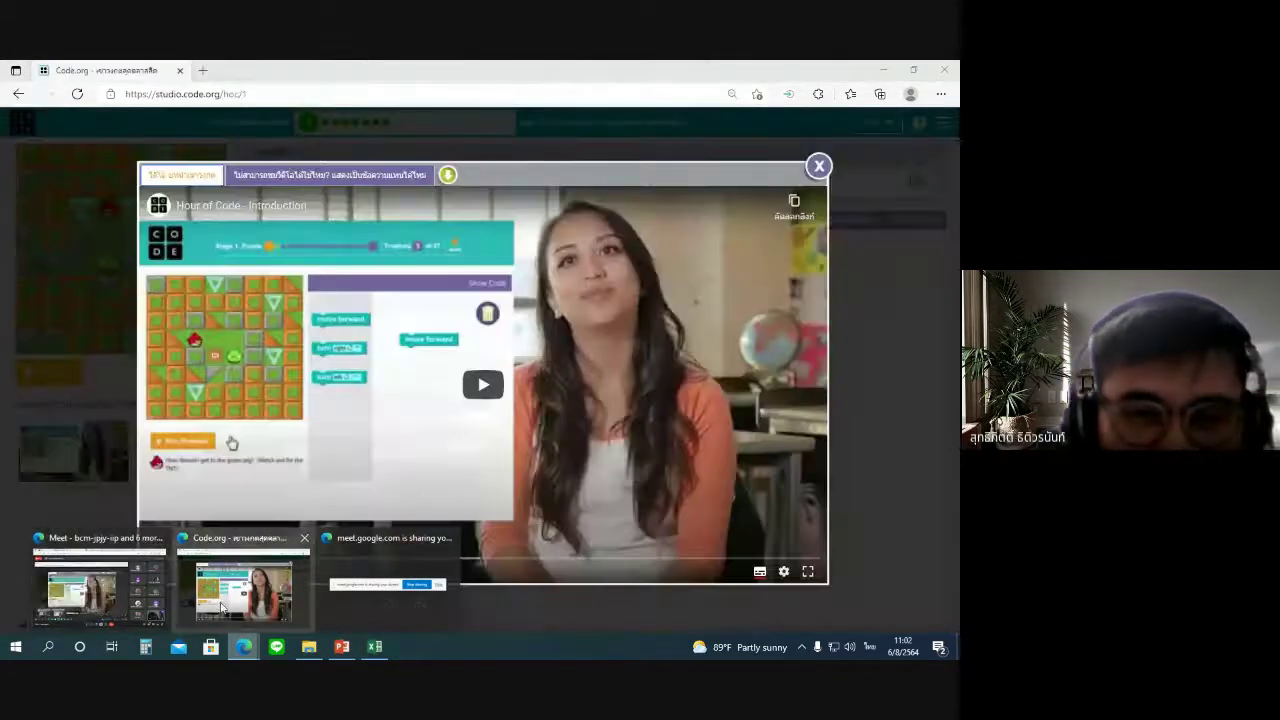
{"action": "left_click", "coordinate": [222, 606]}
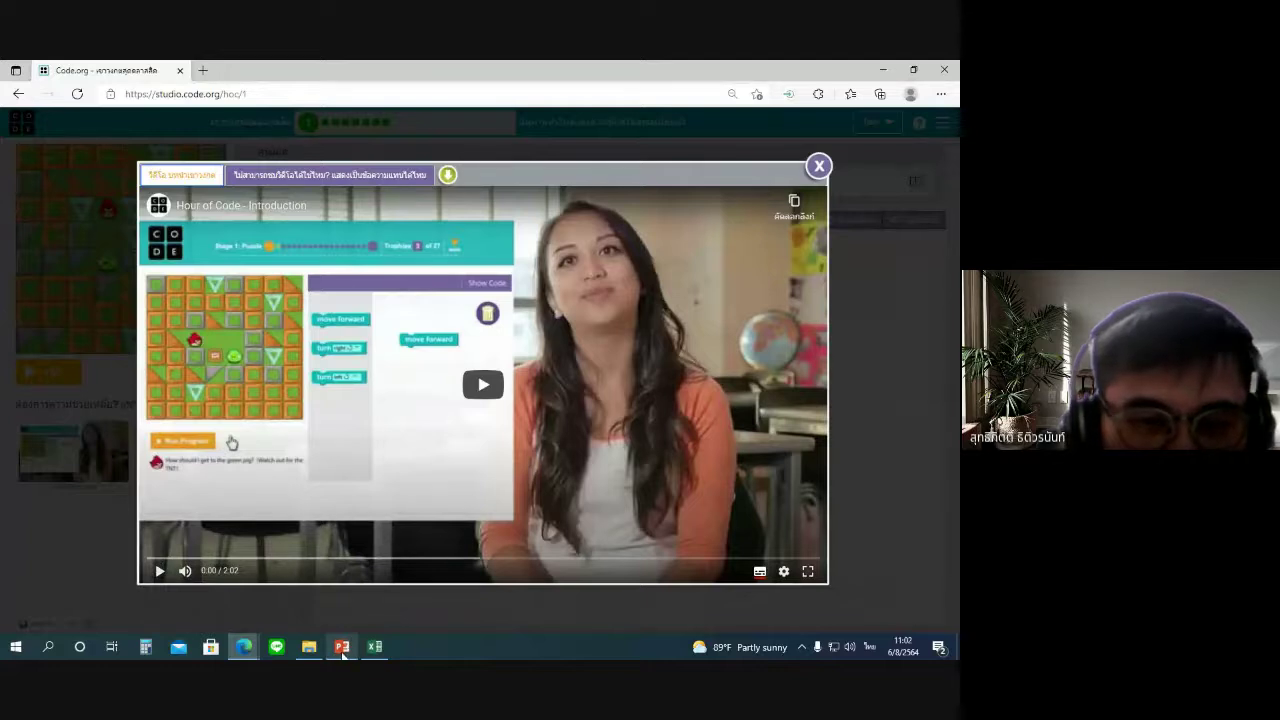
Switch to the PowerPoint presentation on Code.org basics, maximize its window, and show slide 1.
{"action": "mouse_move", "coordinate": [342, 652]}
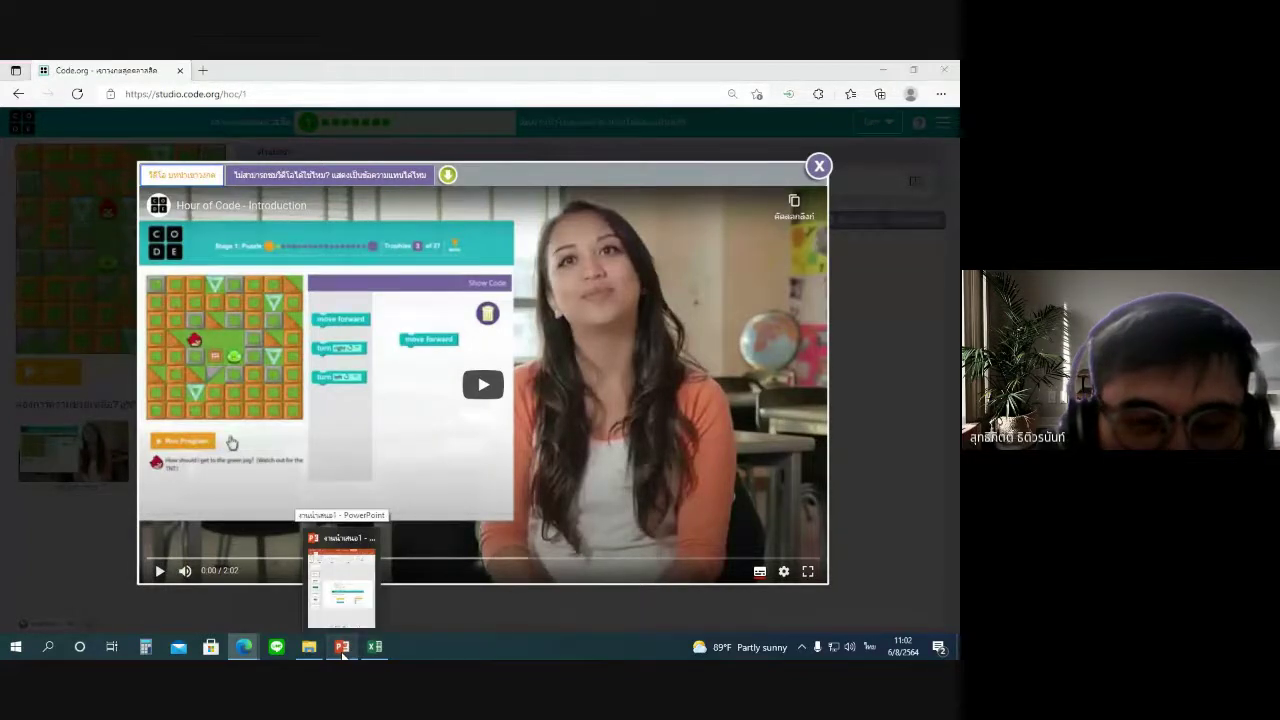
{"action": "left_click", "coordinate": [342, 650]}
{"action": "double_click", "coordinate": [441, 72]}
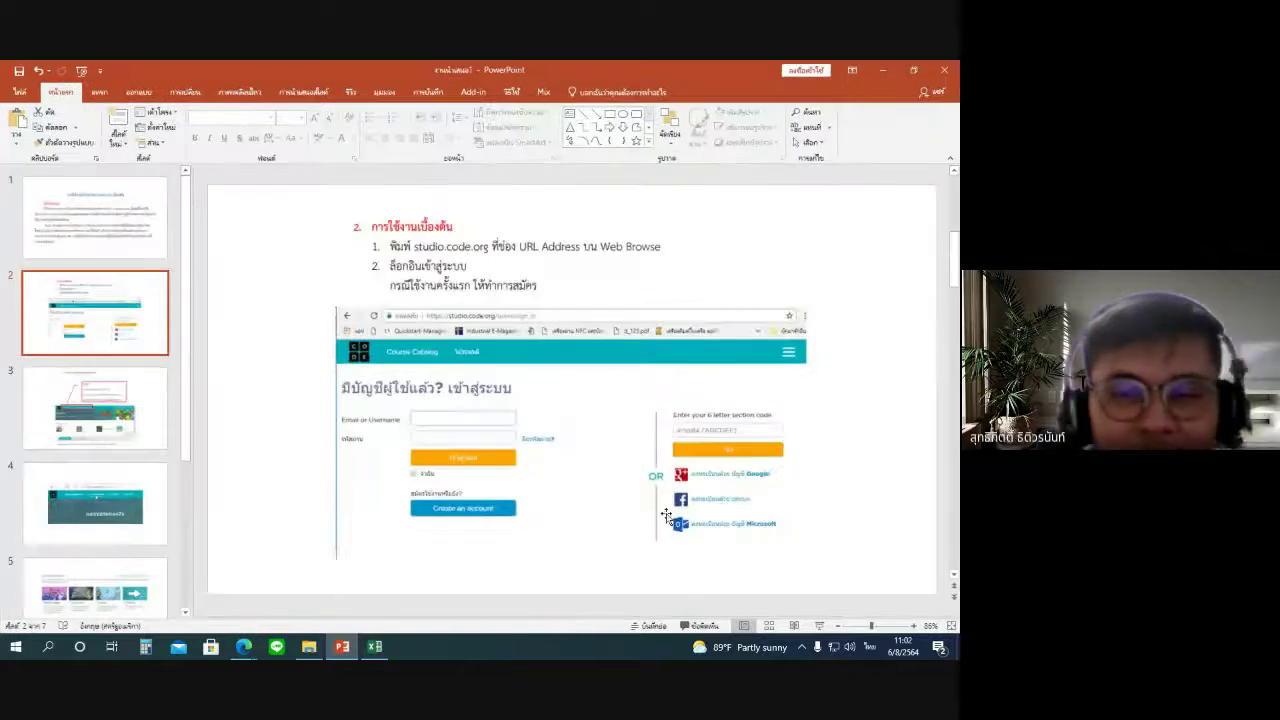
{"action": "left_click", "coordinate": [108, 240]}
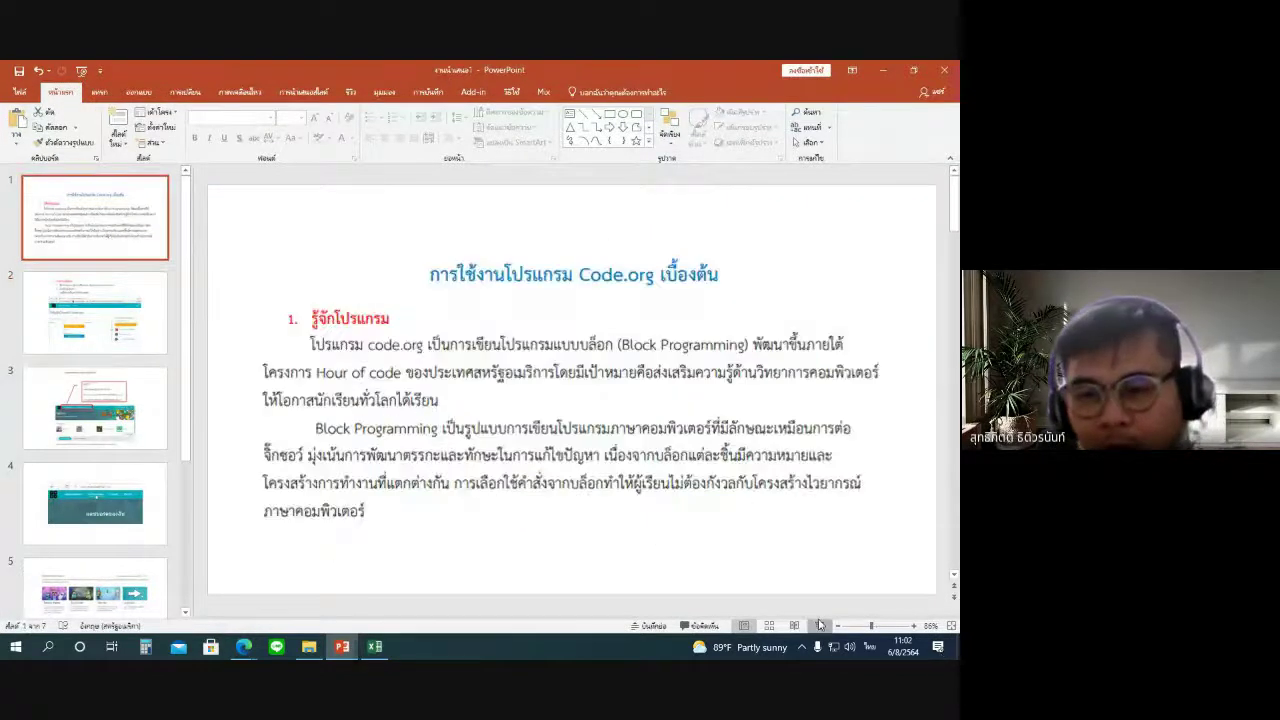